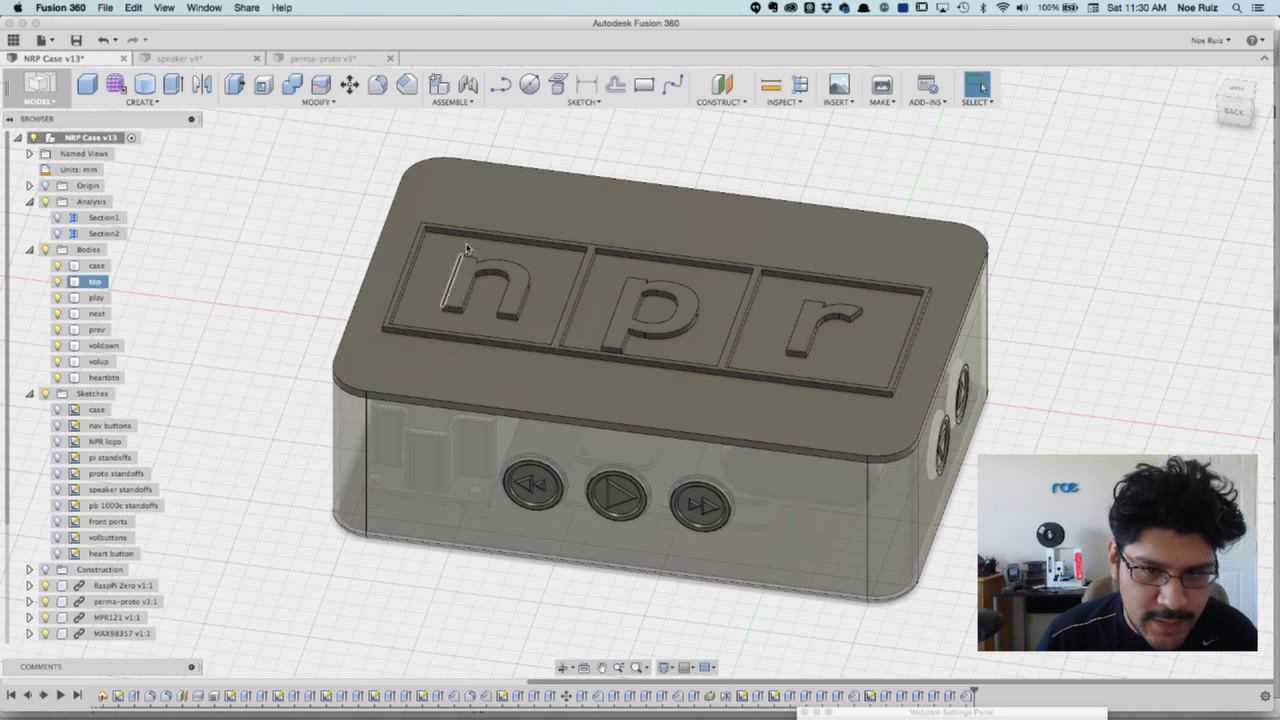
- Hide the lid body named top to expose the inside of the case
{"action": "left_click", "coordinate": [307, 276]}
{"action": "mouse_move", "coordinate": [312, 276]}
{"action": "middle_mouse_down", "text": "shift"}
{"action": "mouse_move", "coordinate": [346, 260]}
{"action": "mouse_move", "coordinate": [323, 258]}
{"action": "middle_mouse_up", "text": "shift"}
{"action": "scroll", "coordinate": [392, 239], "scroll_direction": "up", "scroll_amount": 3}
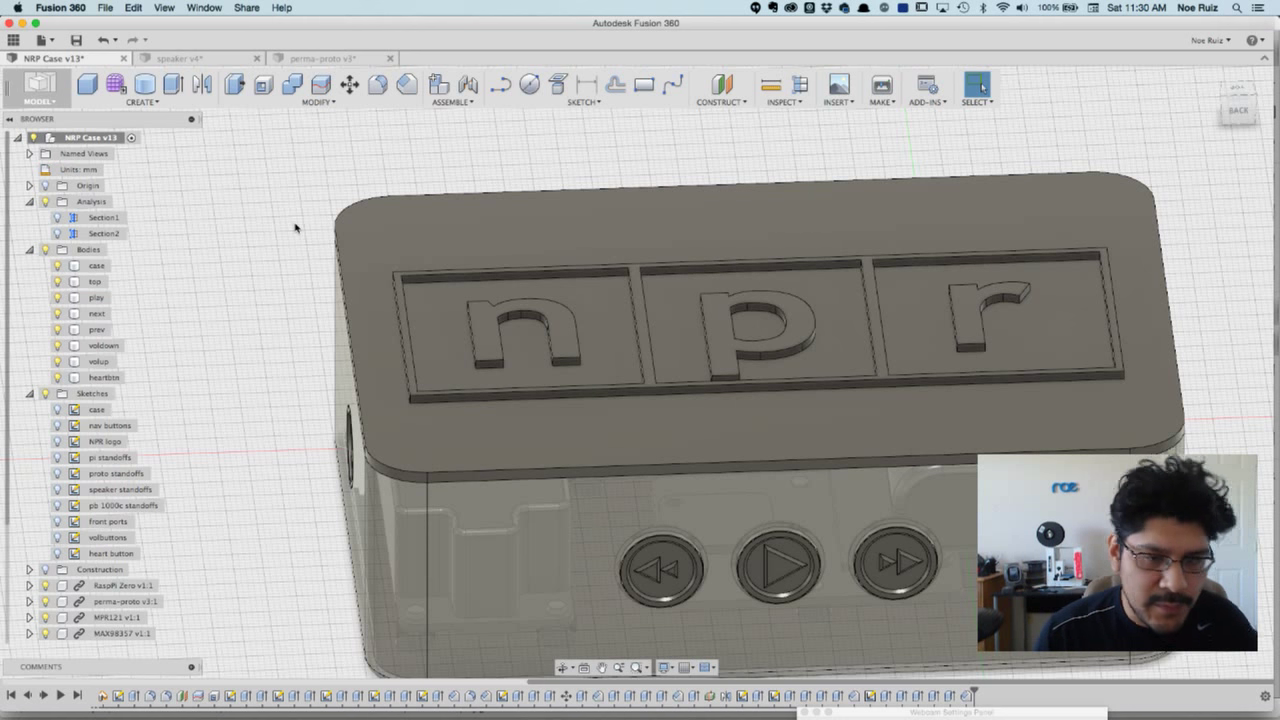
{"action": "scroll", "coordinate": [390, 215], "scroll_direction": "down", "scroll_amount": 2}
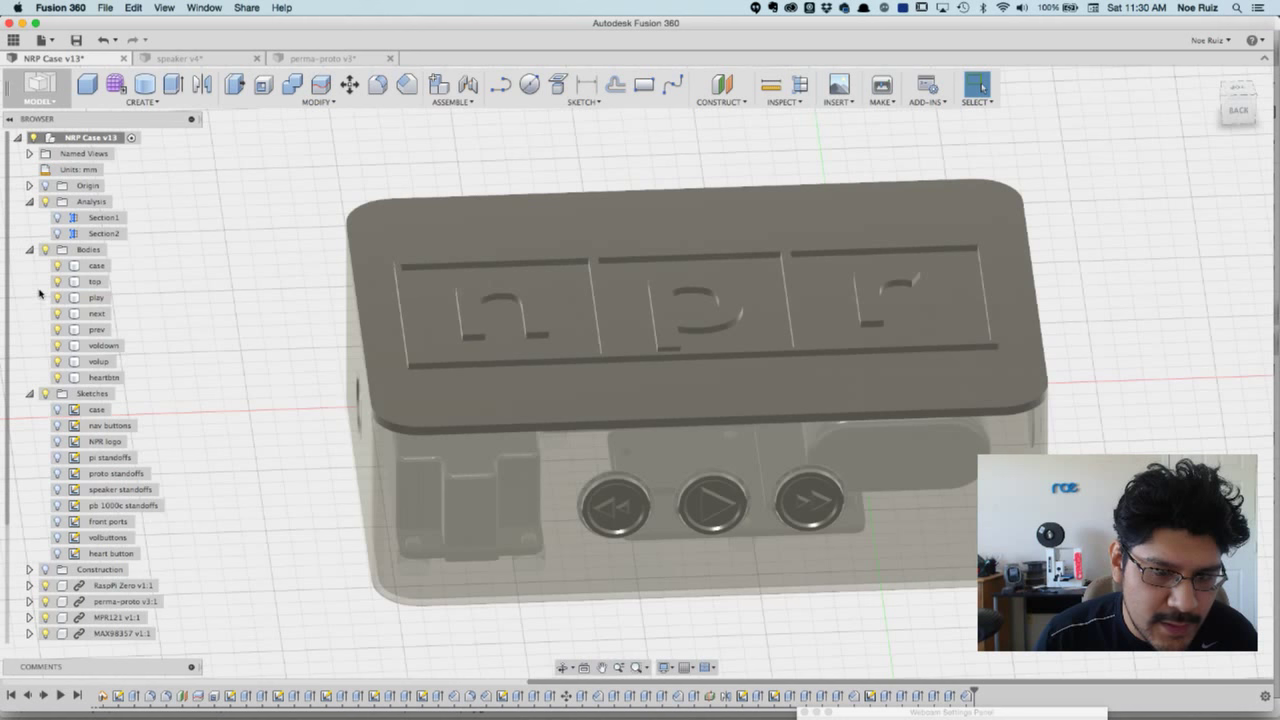
{"action": "left_click", "coordinate": [57, 281]}
{"action": "left_click", "coordinate": [57, 281]}
{"action": "left_click", "coordinate": [57, 281]}
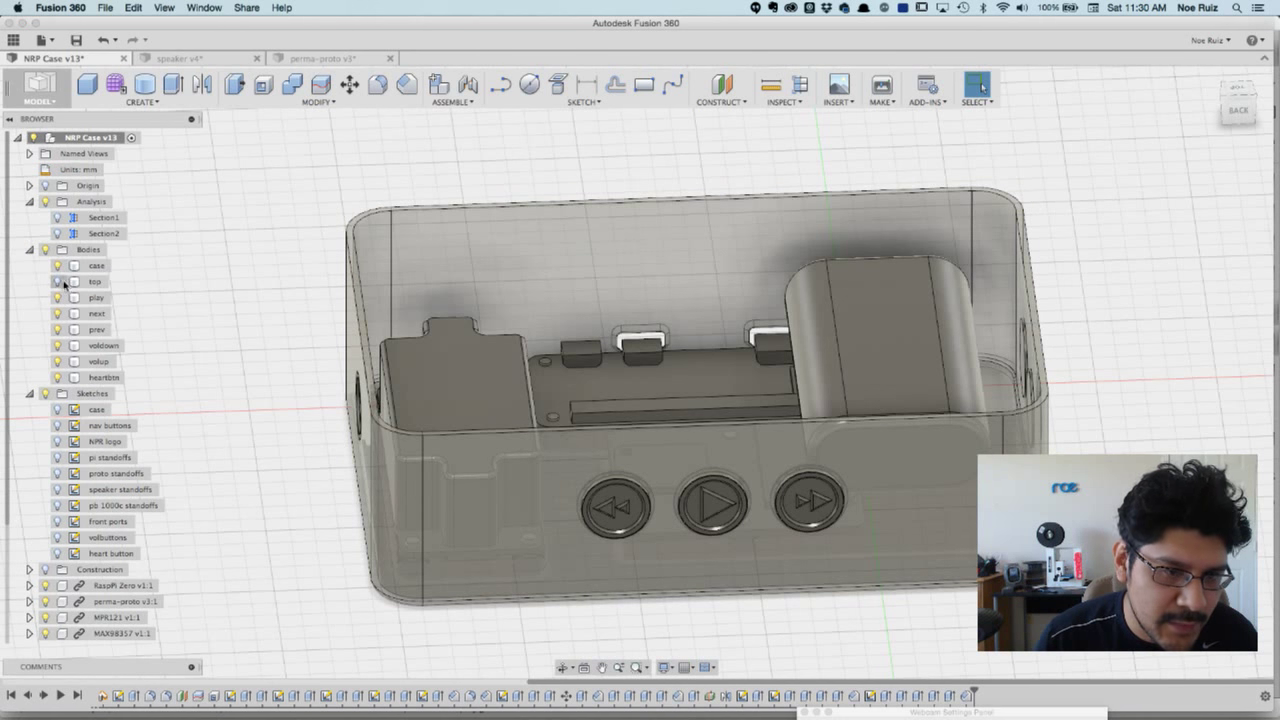
- Examine the open case's interior and the corner of its upper rim from several angles
{"action": "scroll", "coordinate": [378, 245], "scroll_direction": "up", "scroll_amount": 3}
{"action": "scroll", "coordinate": [386, 182], "scroll_direction": "down", "scroll_amount": 3}
{"action": "middle_click_drag", "start_coordinate": [433, 168], "coordinate": [390, 185]}
{"action": "middle_click_drag", "start_coordinate": [560, 180], "coordinate": [514, 170], "text": "shift"}
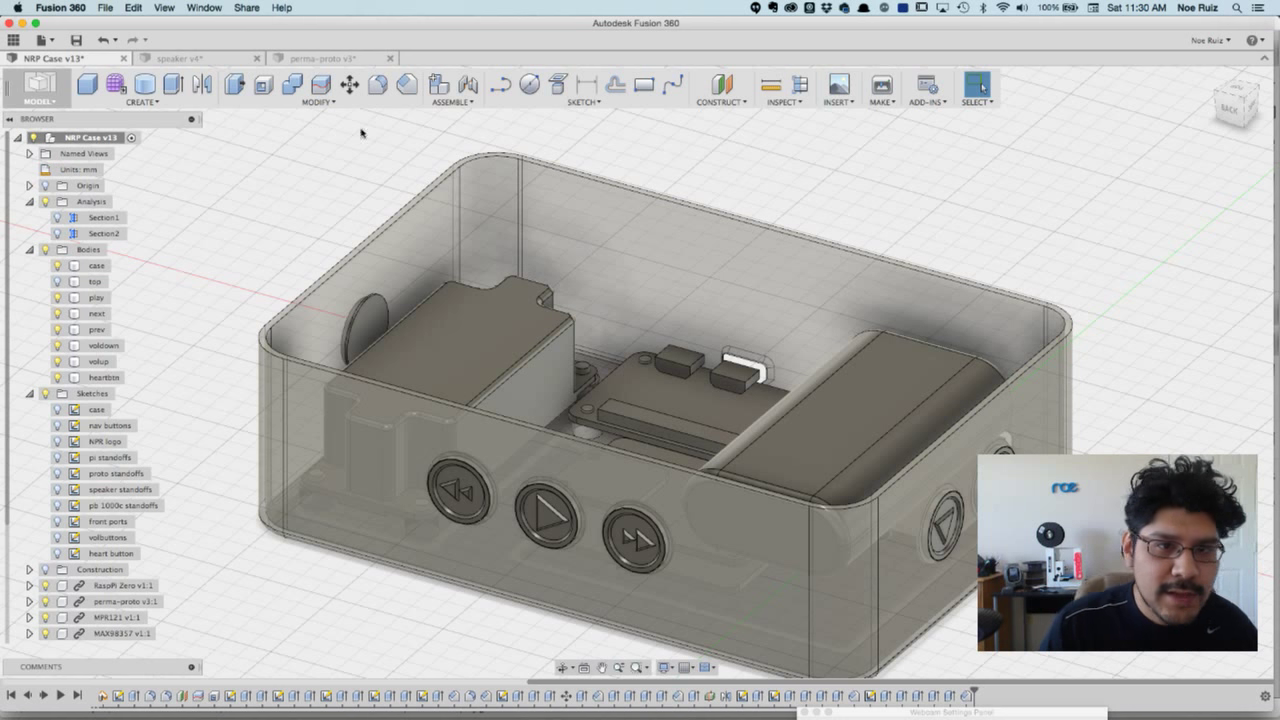
{"action": "middle_click_drag", "start_coordinate": [320, 207], "coordinate": [434, 189], "text": "shift"}
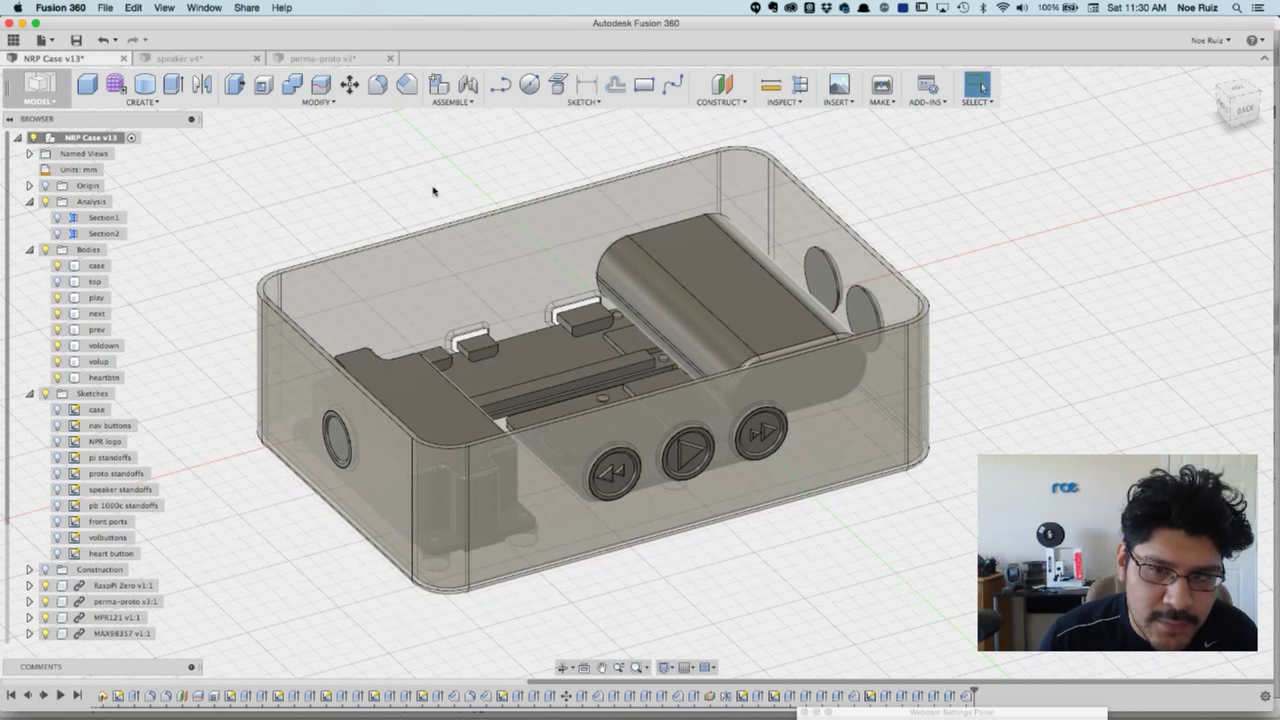
{"action": "scroll", "coordinate": [253, 297], "scroll_direction": "up", "scroll_amount": 10}
{"action": "left_click", "coordinate": [253, 297]}
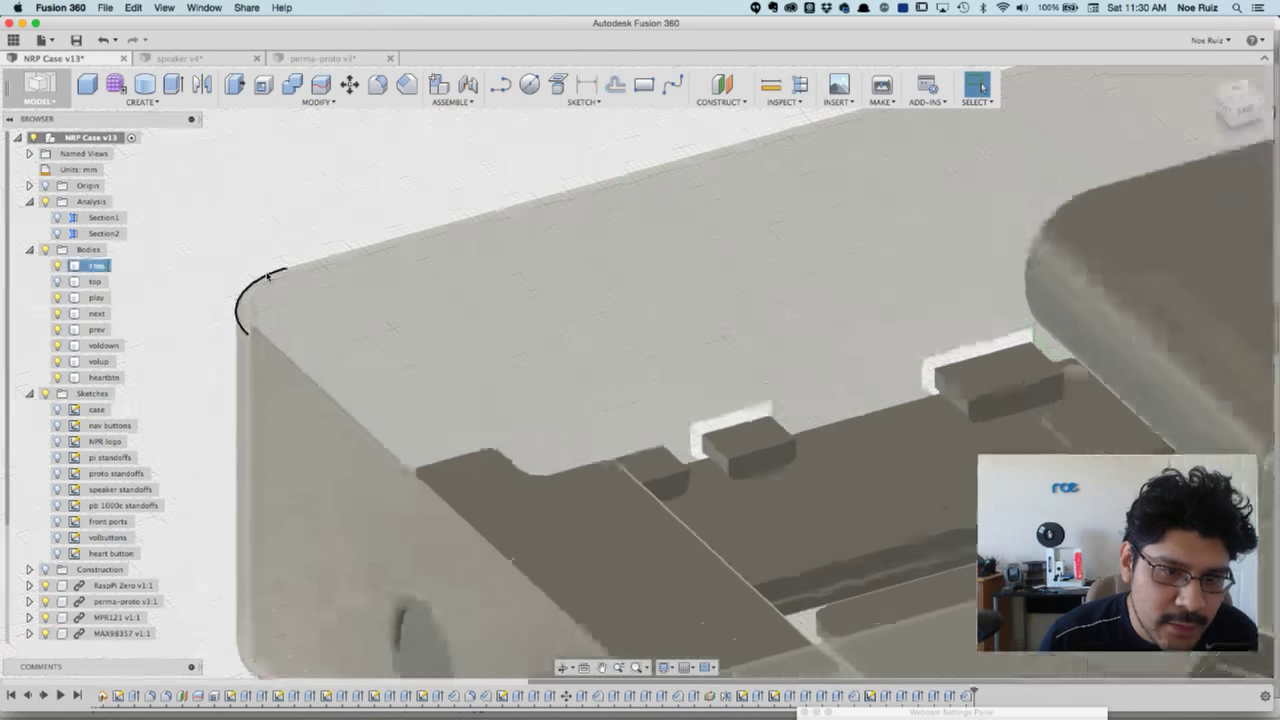
{"action": "scroll", "coordinate": [280, 223], "scroll_direction": "down", "scroll_amount": 10}
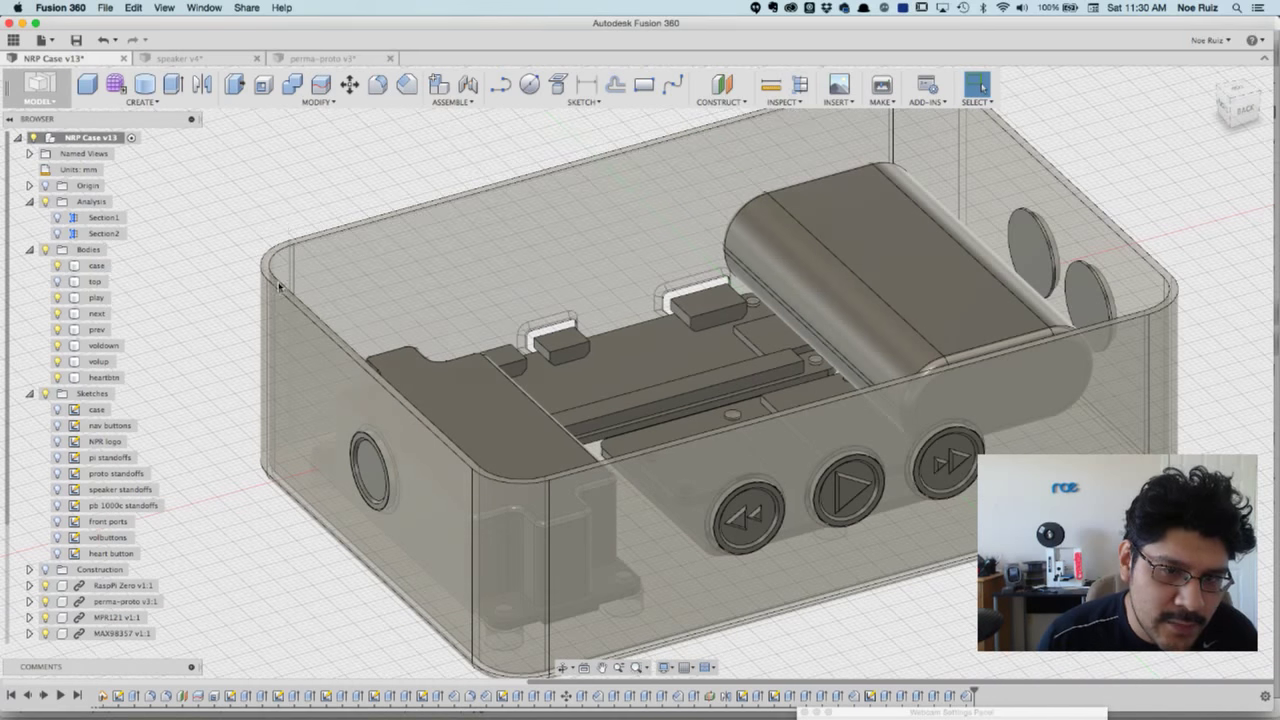
{"action": "left_click", "coordinate": [280, 287]}
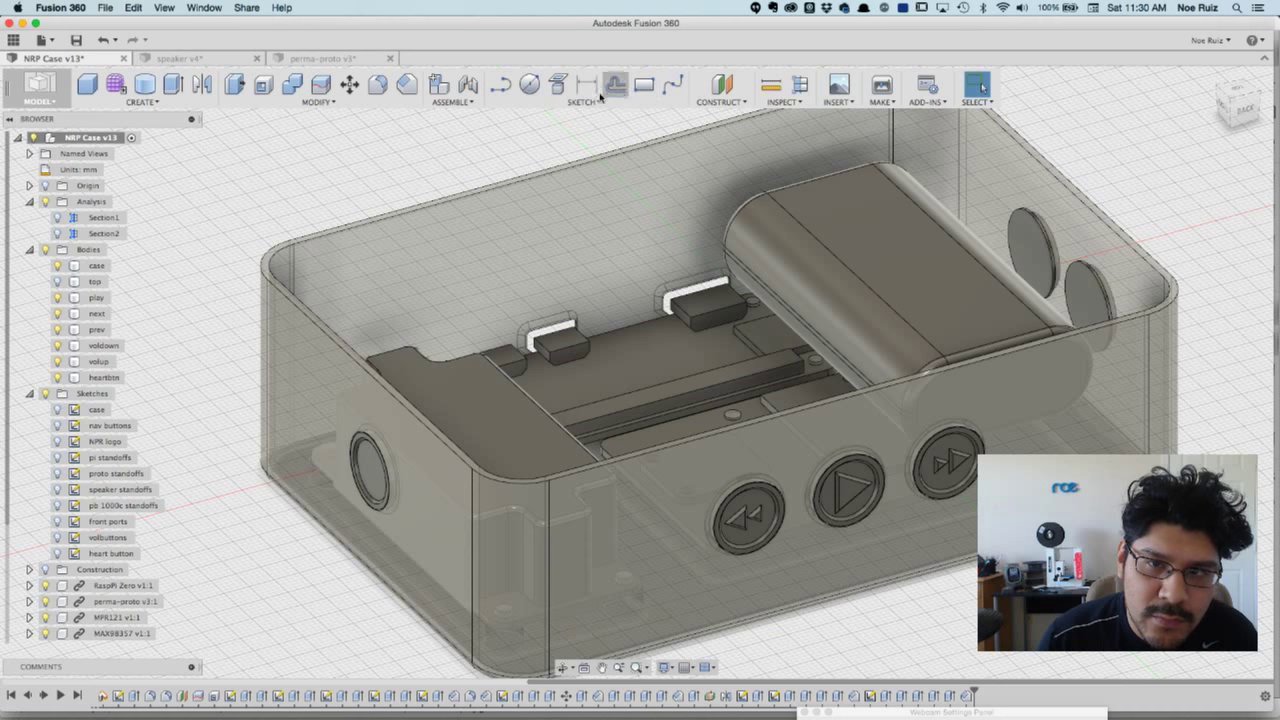
- Create a sketch on the upper rim face of the case and view it straight from above, with no drawing tool active
{"action": "left_click", "coordinate": [644, 86]}
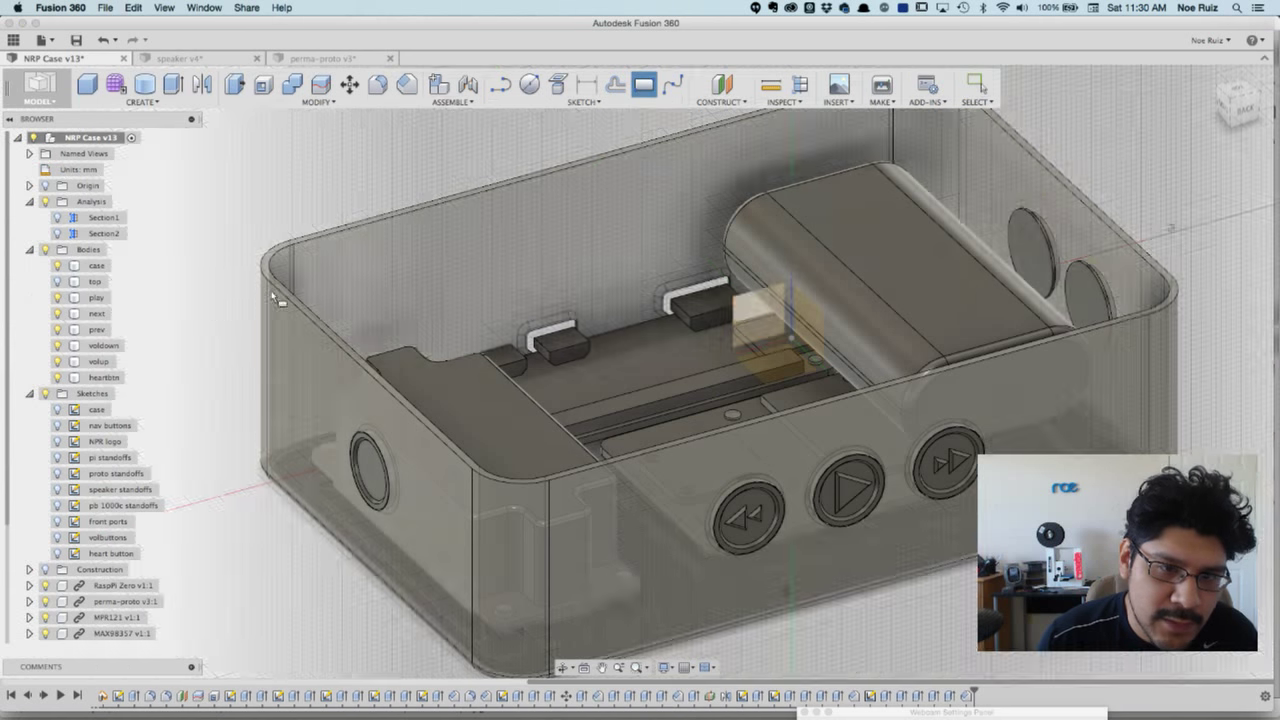
{"action": "scroll", "coordinate": [256, 246], "scroll_direction": "up", "scroll_amount": 5}
{"action": "scroll", "coordinate": [258, 268], "scroll_direction": "up", "scroll_amount": 3}
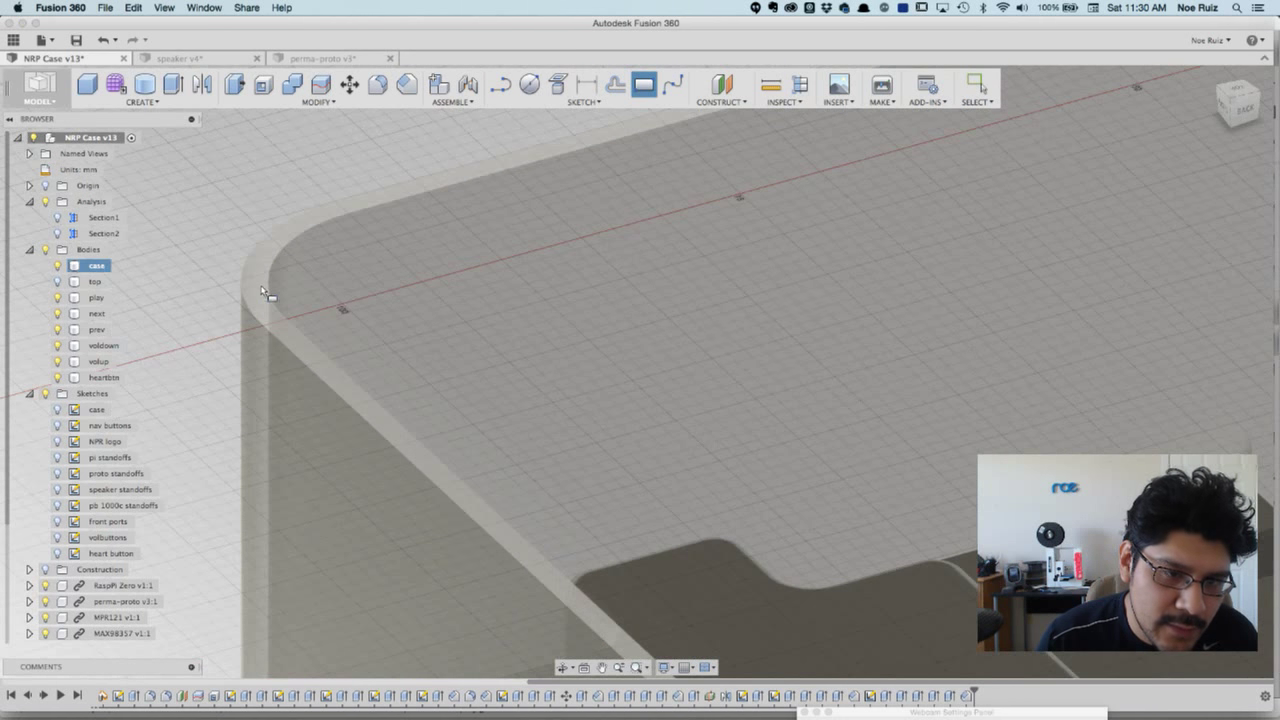
{"action": "left_click", "coordinate": [265, 292]}
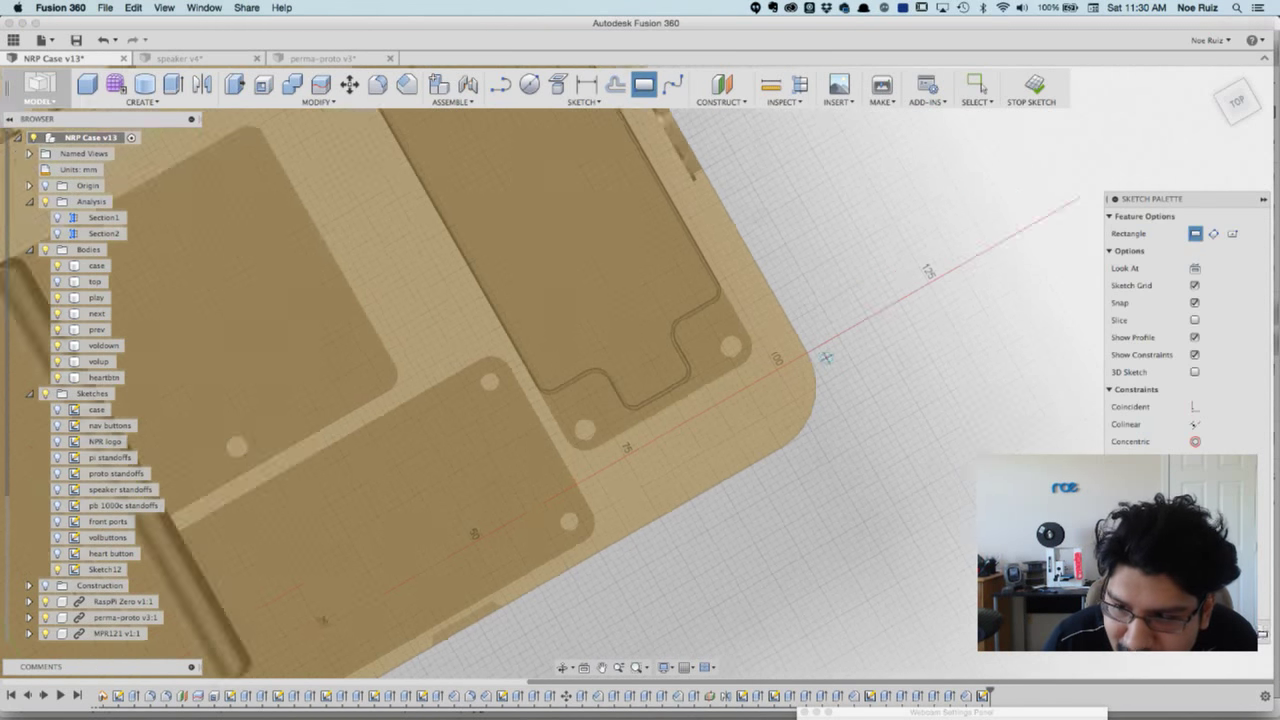
{"action": "scroll", "coordinate": [950, 444], "scroll_direction": "up", "scroll_amount": 3}
{"action": "middle_click_drag", "start_coordinate": [926, 426], "coordinate": [1058, 370], "text": "shift"}
{"action": "key", "text": "r"}
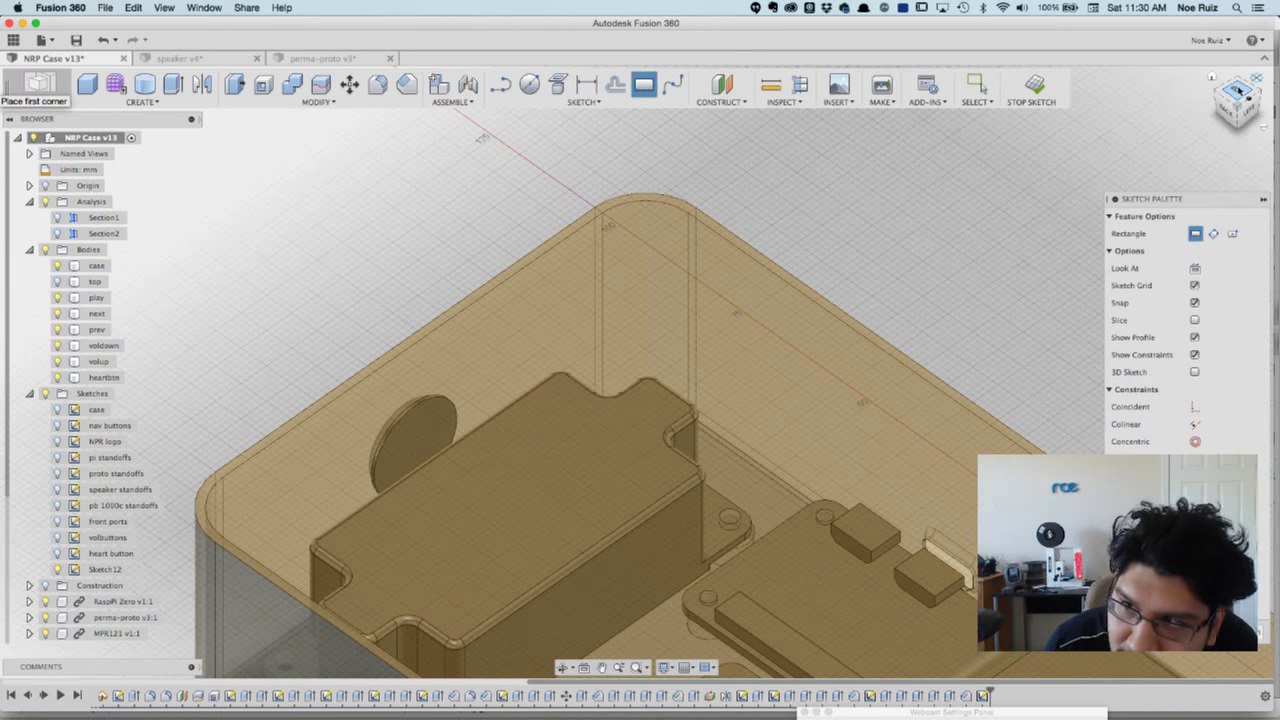
{"action": "left_click", "coordinate": [1233, 94]}
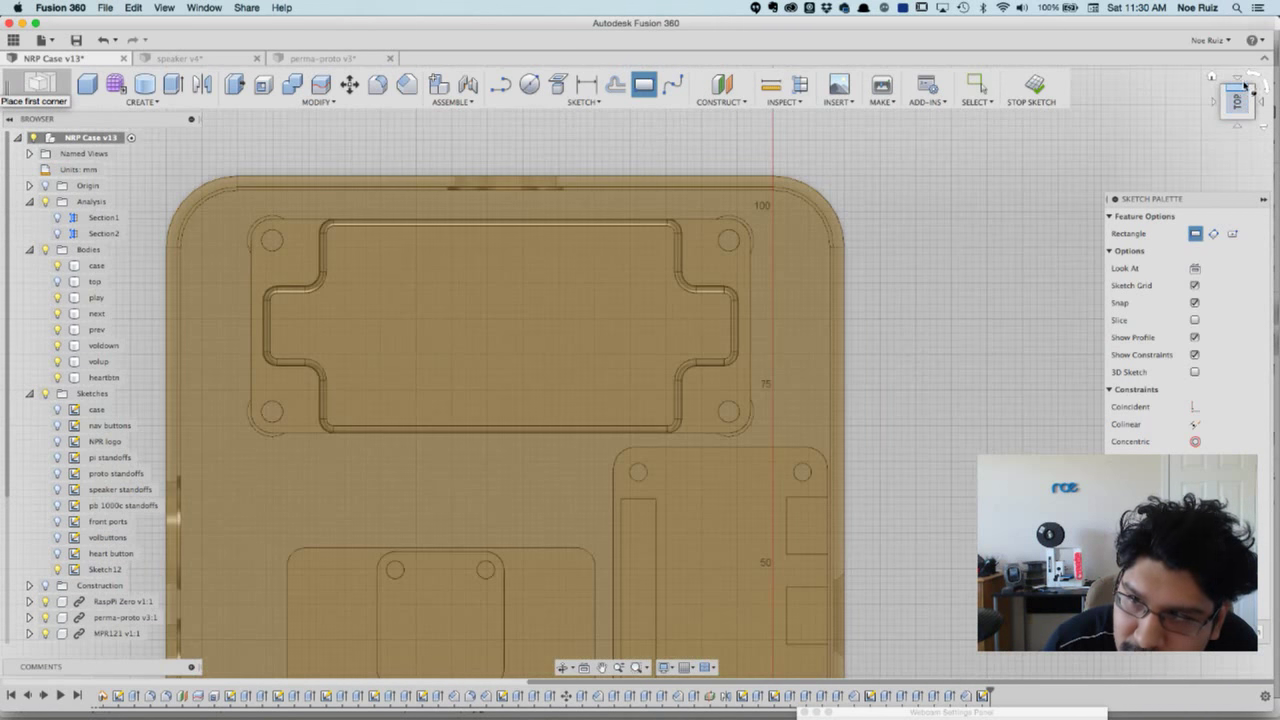
{"action": "left_click", "coordinate": [1252, 76]}
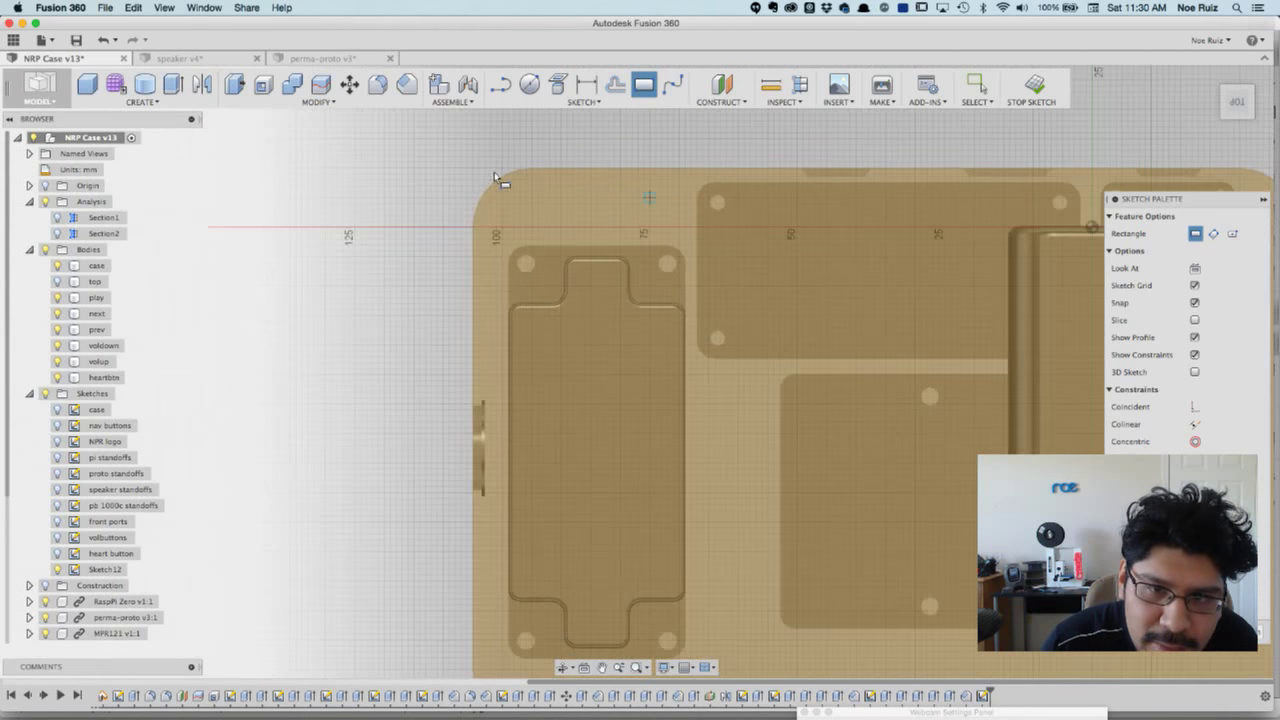
{"action": "scroll", "coordinate": [476, 171], "scroll_direction": "up", "scroll_amount": 5}
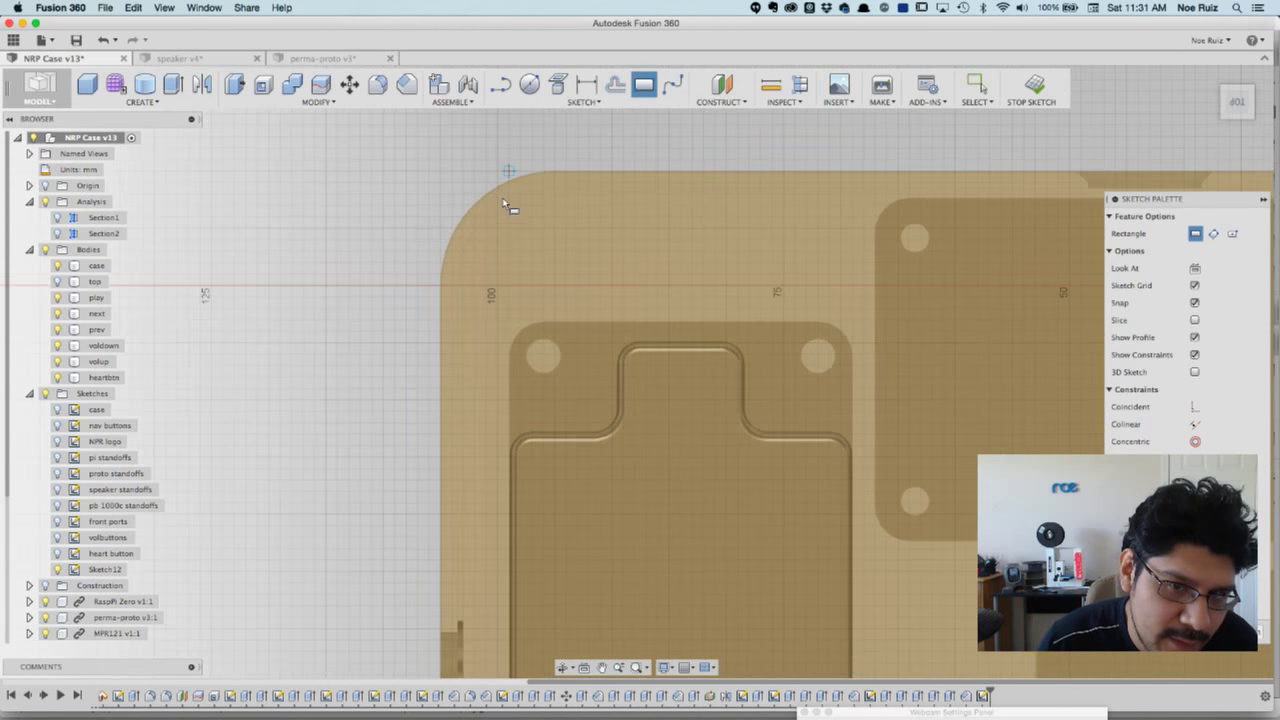
{"action": "scroll", "coordinate": [501, 195], "scroll_direction": "down", "scroll_amount": 3}
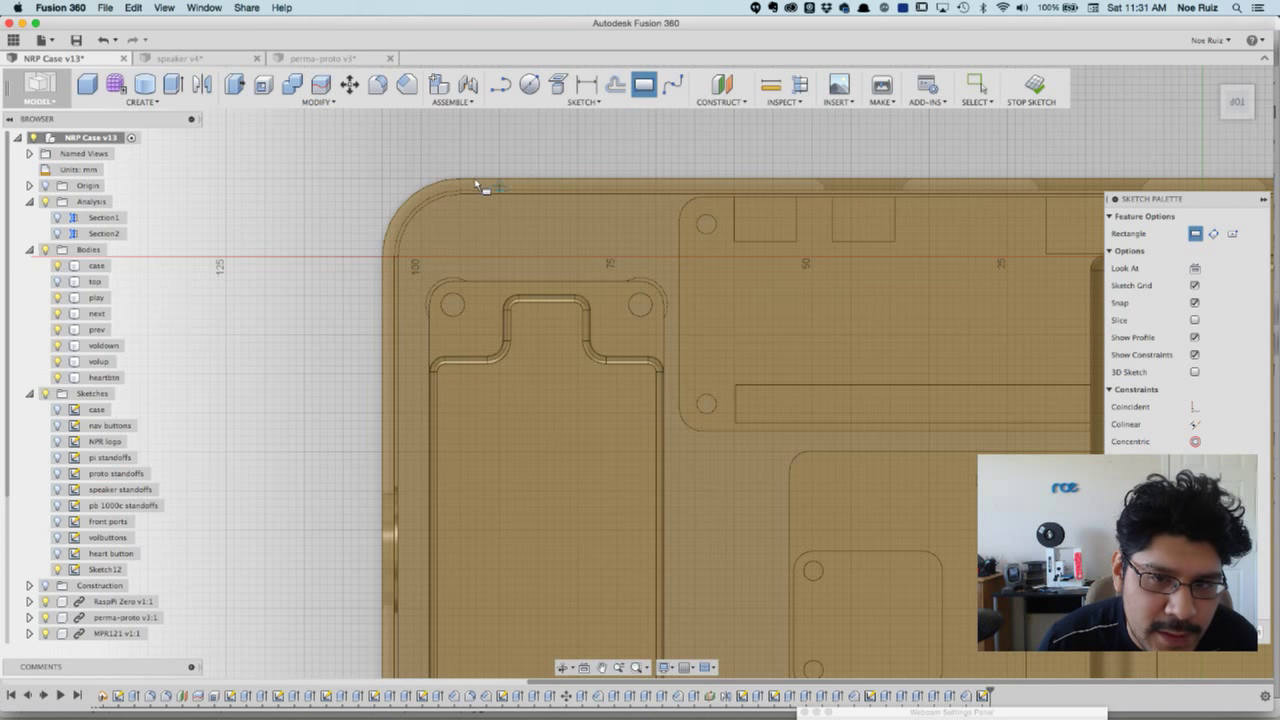
{"action": "key", "text": "Escape"}
{"action": "scroll", "coordinate": [450, 175], "scroll_direction": "up", "scroll_amount": 3}
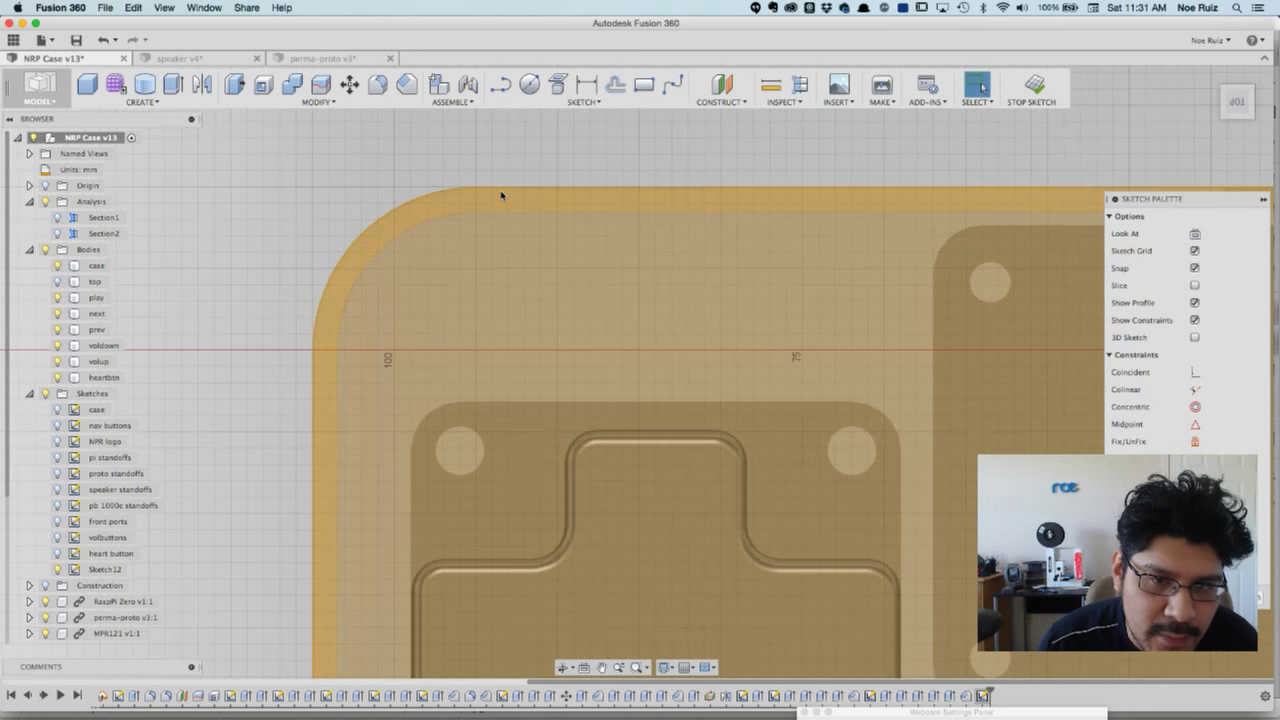
{"action": "left_click", "coordinate": [501, 195]}
{"action": "left_click", "coordinate": [512, 167]}
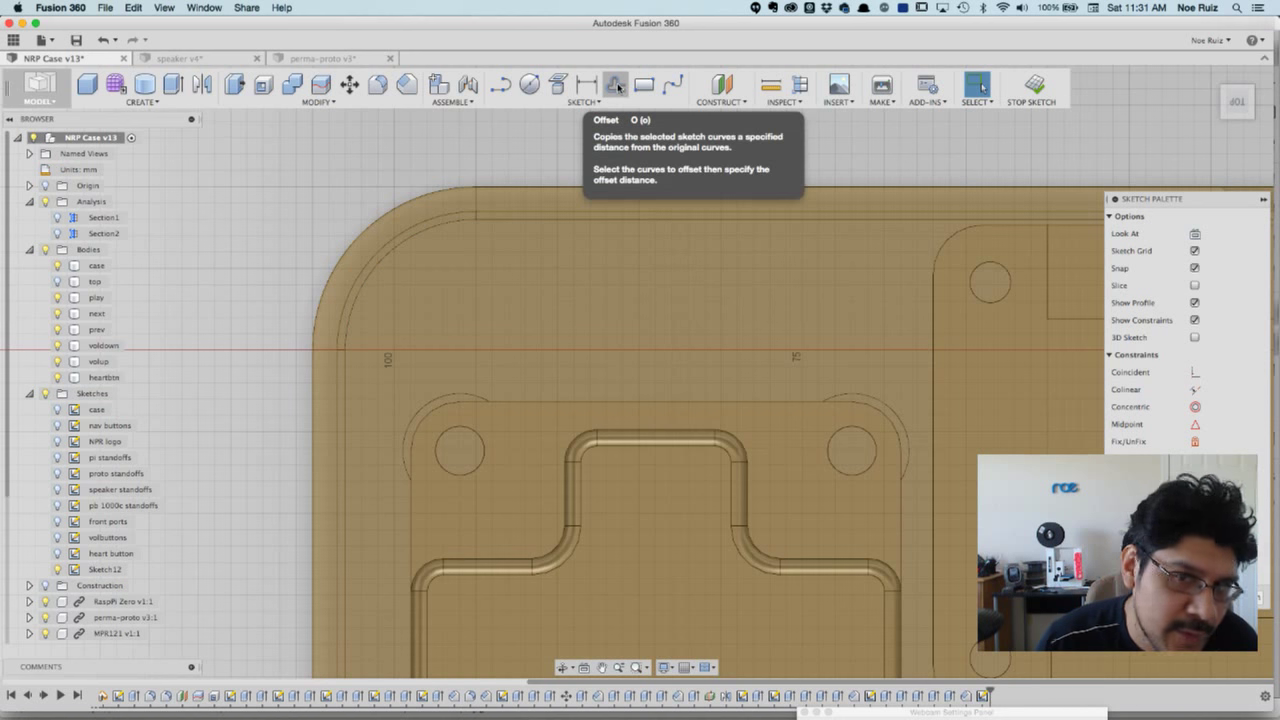
{"action": "left_click", "coordinate": [616, 86]}
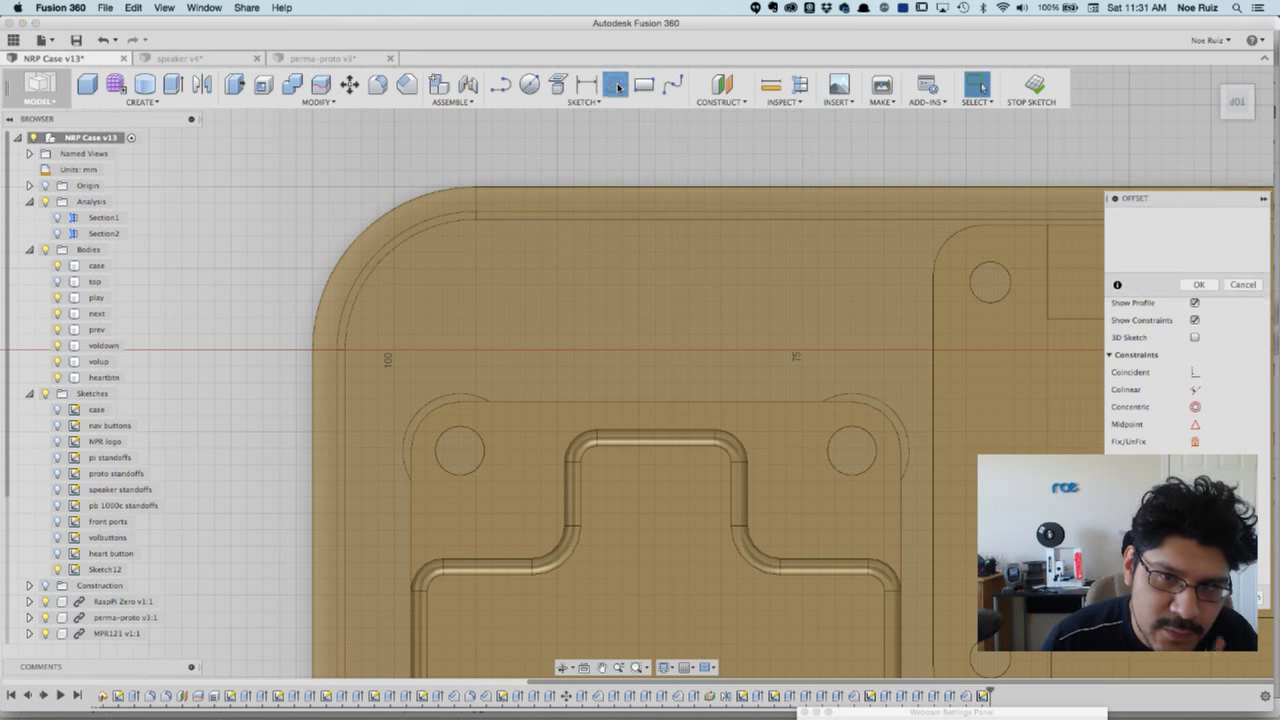
{"action": "scroll", "coordinate": [490, 205], "scroll_direction": "up", "scroll_amount": 3}
{"action": "left_click", "coordinate": [498, 190]}
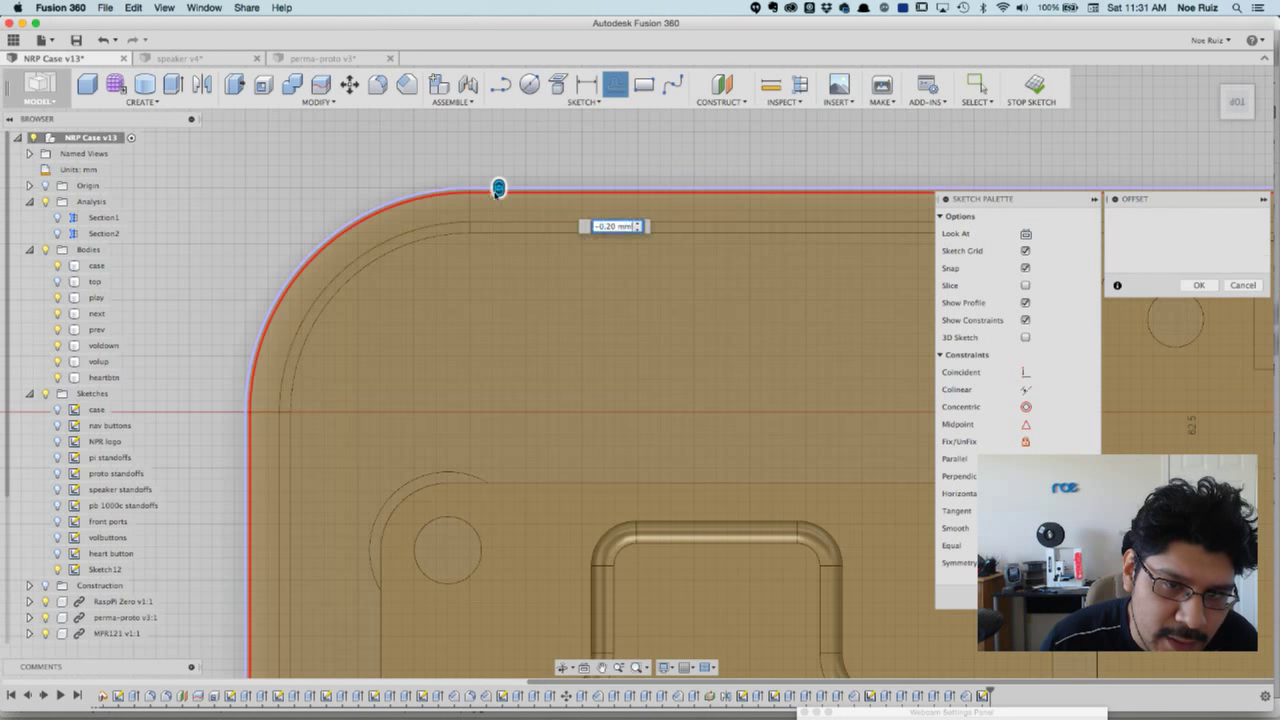
{"action": "scroll", "coordinate": [498, 190], "scroll_direction": "up", "scroll_amount": 2}
{"action": "left_click_drag", "start_coordinate": [498, 189], "coordinate": [508, 270]}
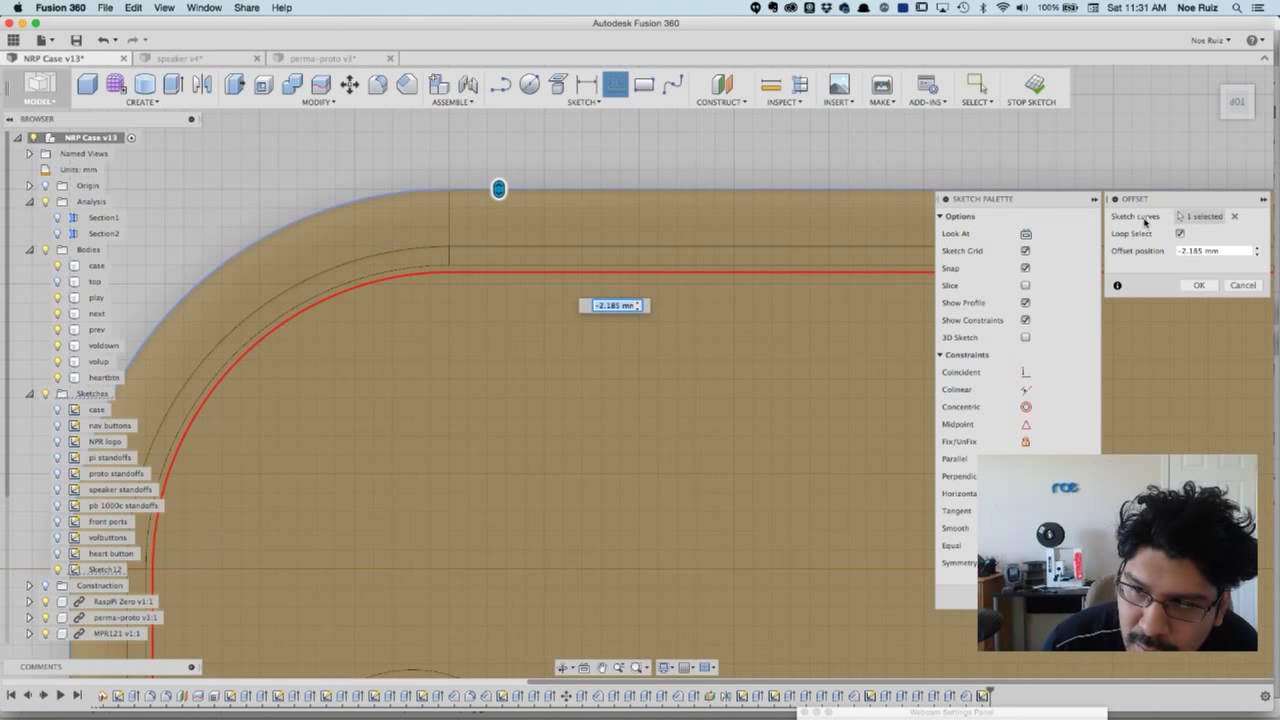
{"action": "left_click", "coordinate": [1198, 216]}
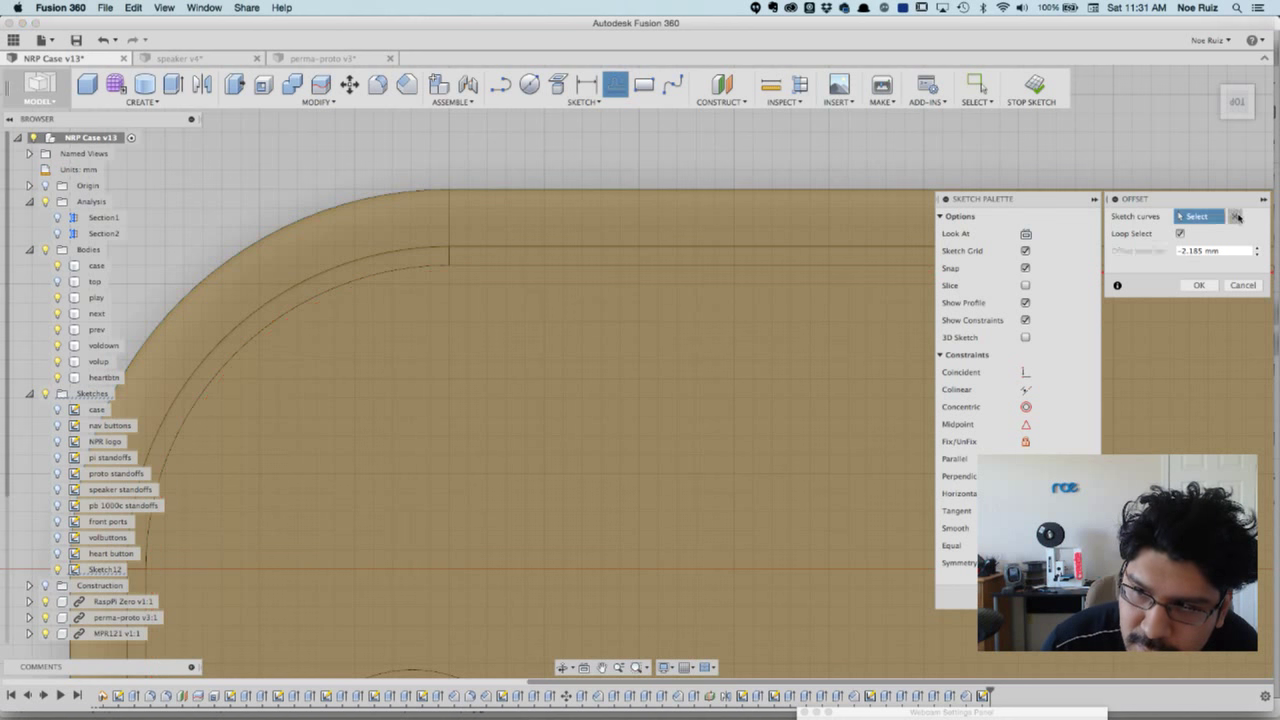
- Offset the inner edge loop of the case rim by -1.2 mm, towards the inside of the case
{"action": "left_click", "coordinate": [426, 247]}
{"action": "left_click_drag", "start_coordinate": [425, 242], "coordinate": [454, 357]}
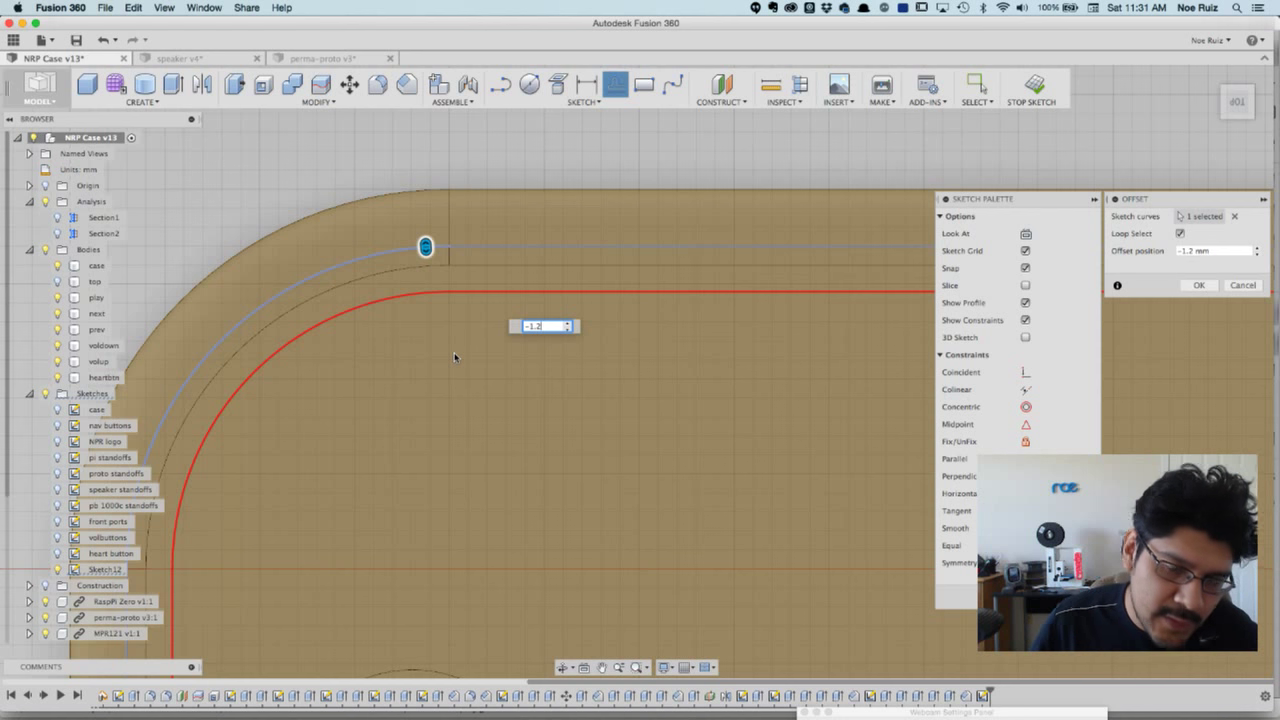
{"action": "scroll", "coordinate": [454, 357], "scroll_direction": "down", "scroll_amount": 3}
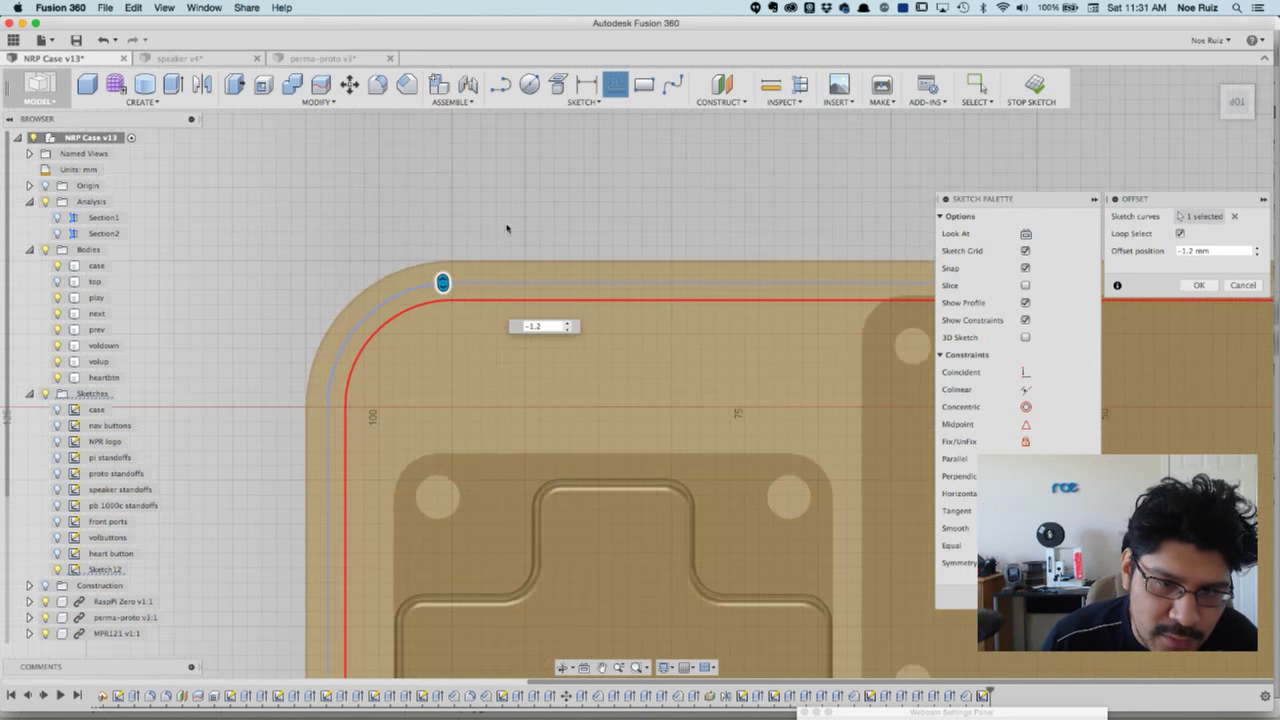
{"action": "left_click", "coordinate": [1199, 285]}
- Offset the rim's inner edge loop inward again by 0.20 mm and finish the sketch
{"action": "scroll", "coordinate": [520, 180], "scroll_direction": "up", "scroll_amount": 5}
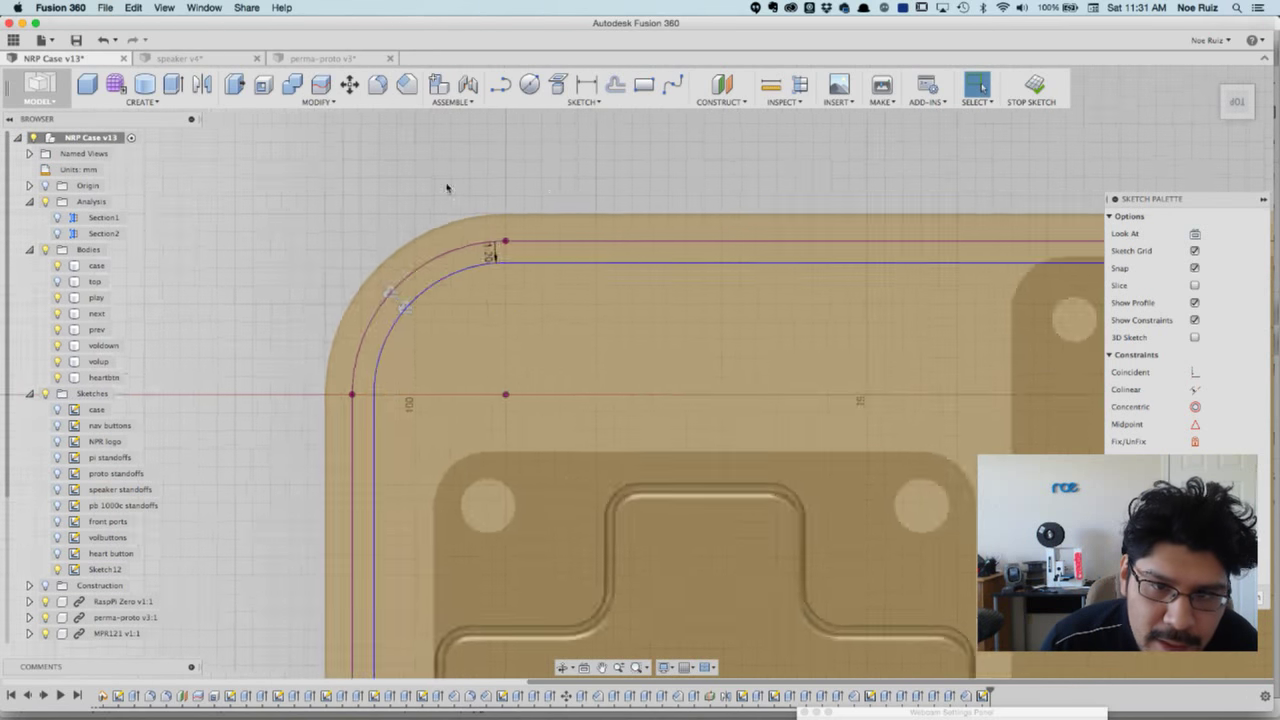
{"action": "left_click", "coordinate": [616, 85]}
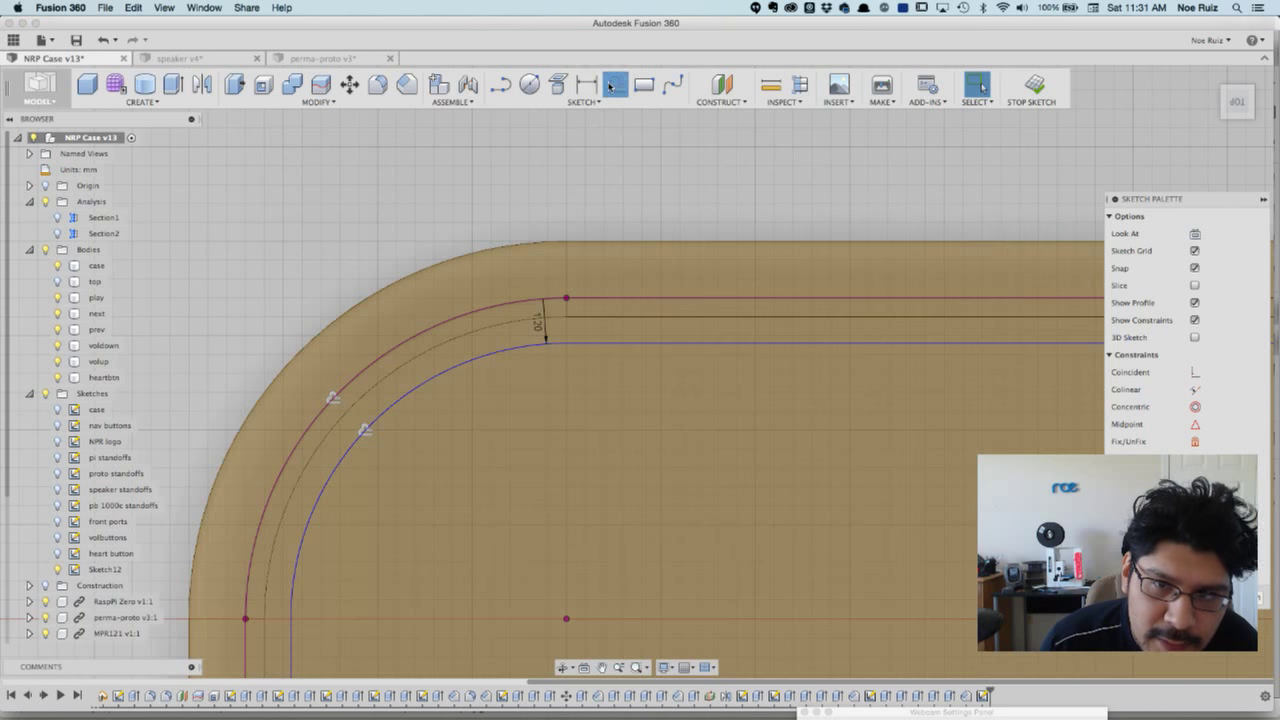
{"action": "left_click", "coordinate": [573, 297]}
{"action": "left_click", "coordinate": [606, 298]}
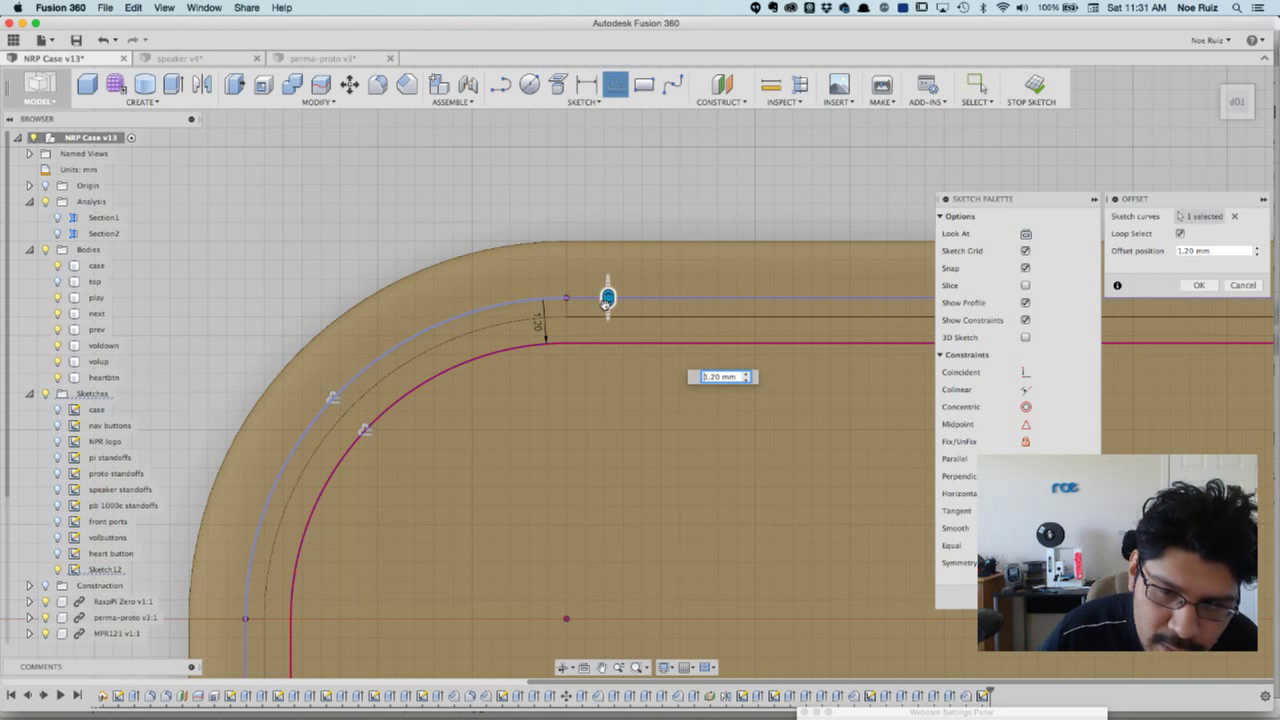
{"action": "key", "text": "BackSpace"}
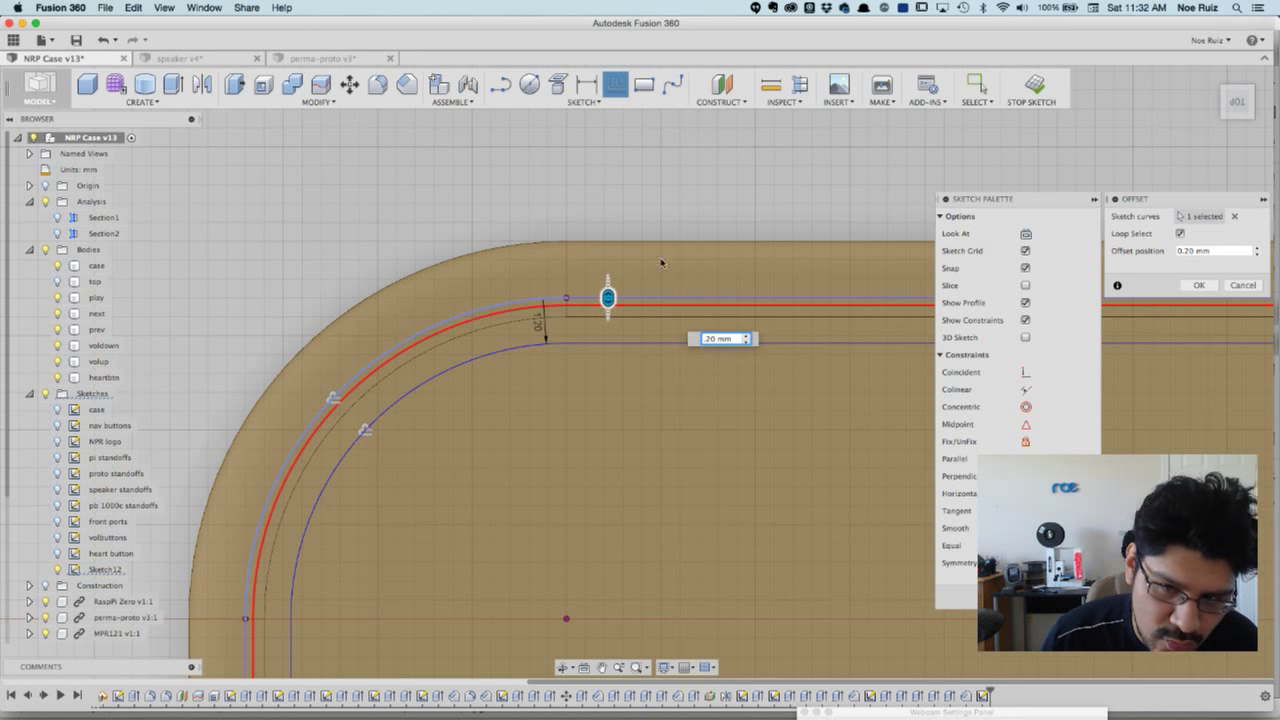
{"action": "left_click", "coordinate": [1200, 285]}
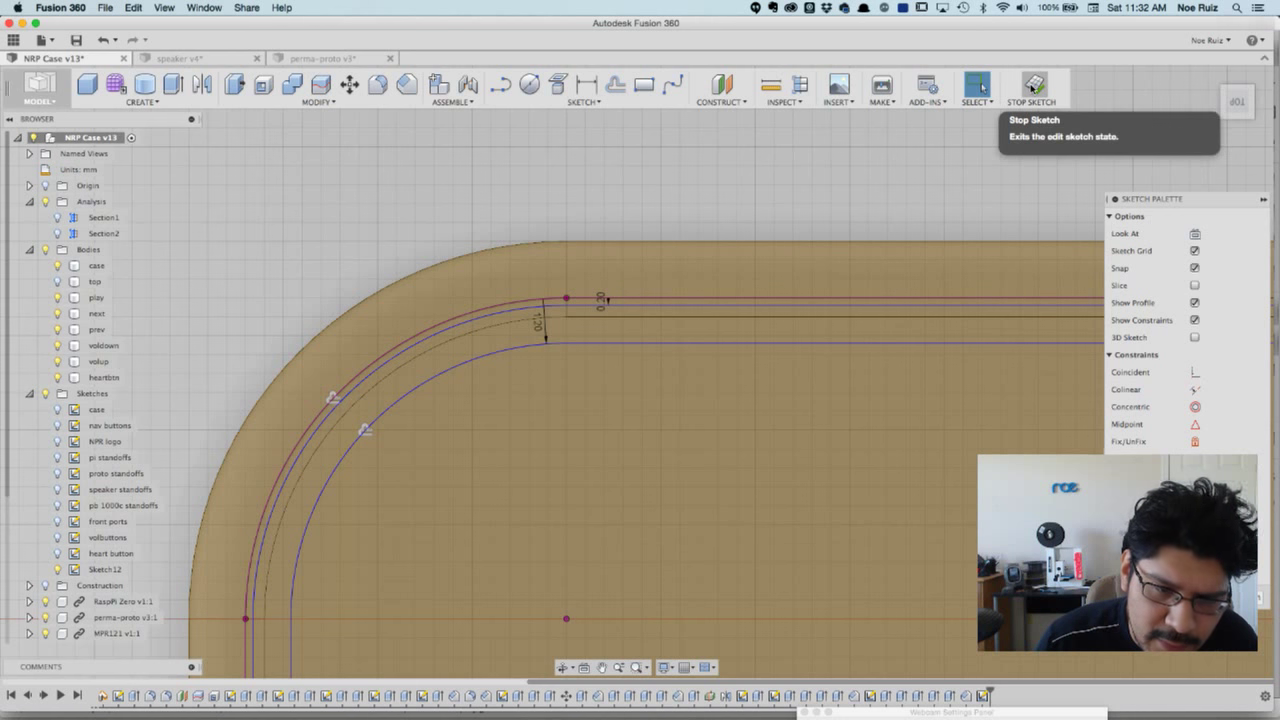
{"action": "left_click", "coordinate": [1033, 87]}
- Extrude the two adjoining ring profiles between the offset loops, using the Two Side direction with 2 mm on the first side
{"action": "scroll", "coordinate": [849, 203], "scroll_direction": "down", "scroll_amount": 6}
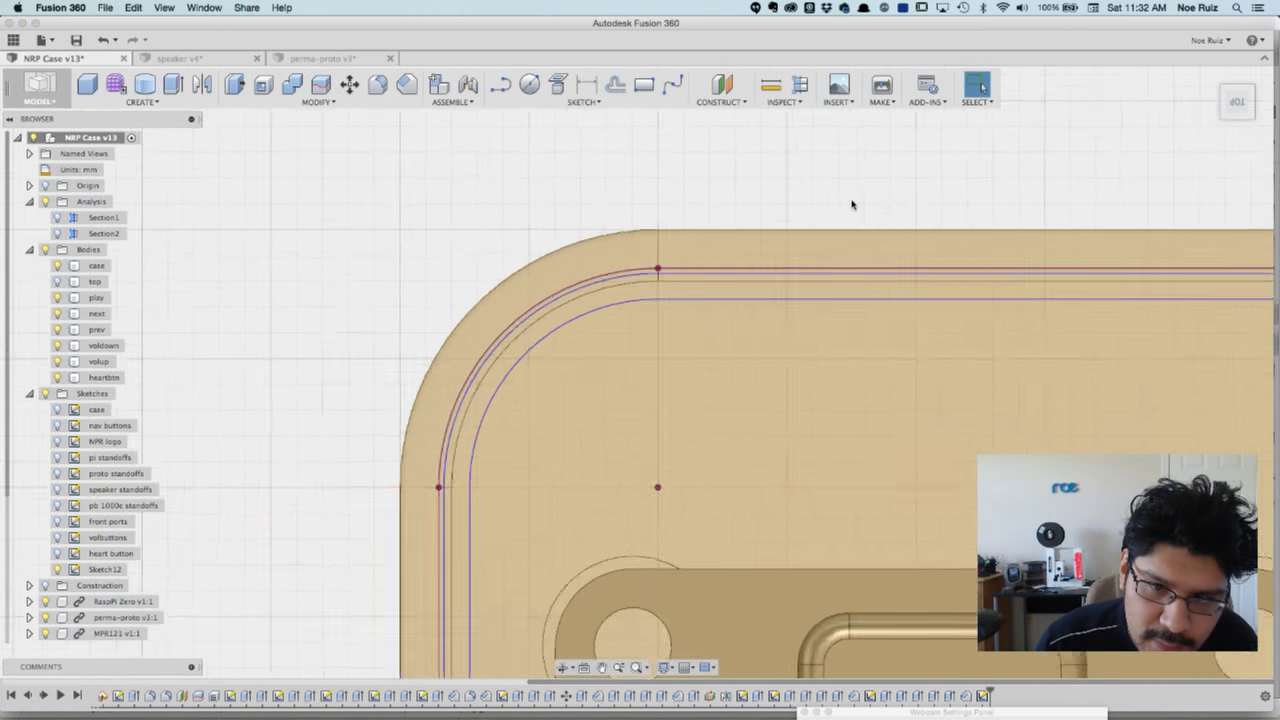
{"action": "middle_click_drag", "start_coordinate": [849, 189], "coordinate": [697, 181]}
{"action": "scroll", "coordinate": [646, 167], "scroll_direction": "up", "scroll_amount": 3}
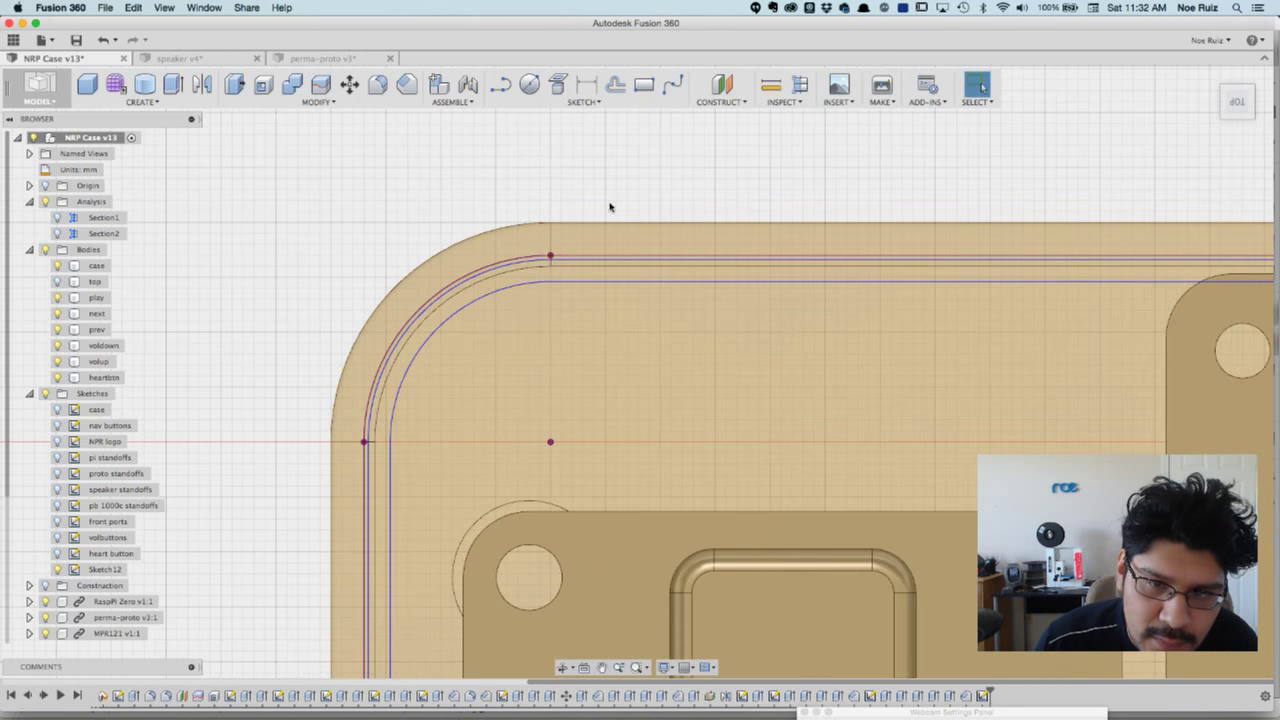
{"action": "scroll", "coordinate": [534, 206], "scroll_direction": "up", "scroll_amount": 4}
{"action": "scroll", "coordinate": [789, 174], "scroll_direction": "down", "scroll_amount": 7}
{"action": "scroll", "coordinate": [689, 217], "scroll_direction": "up", "scroll_amount": 3}
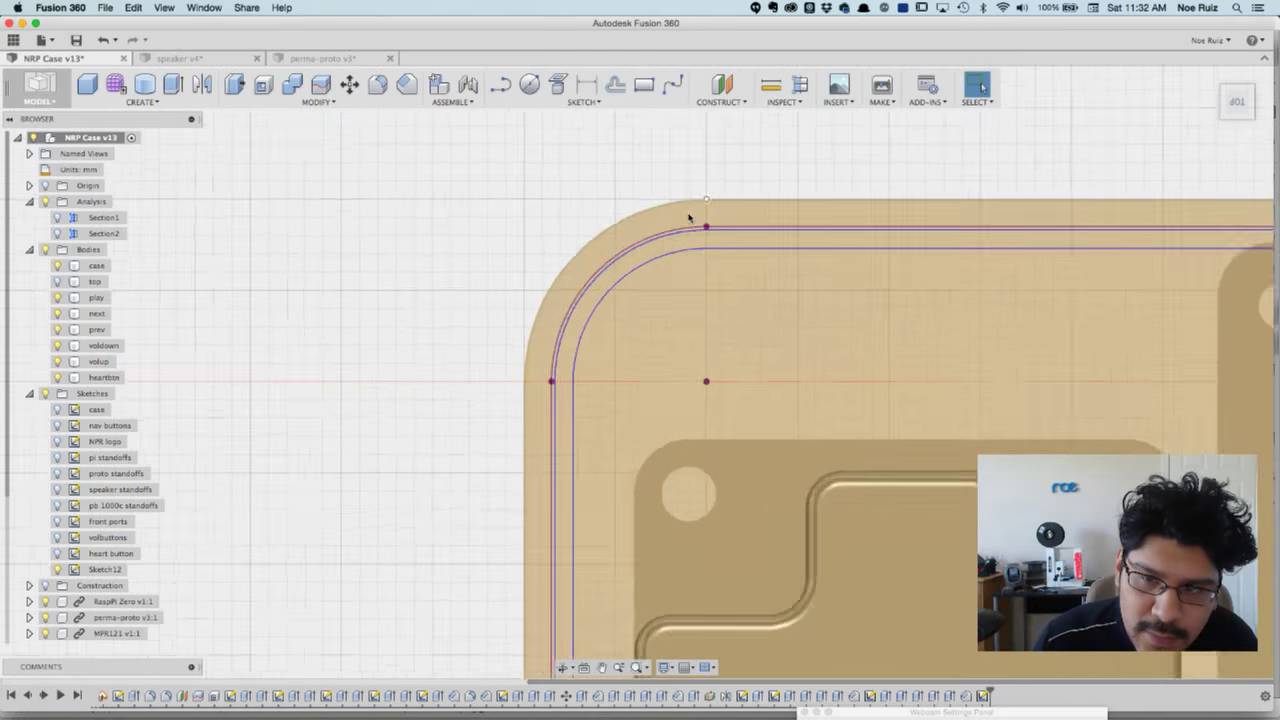
{"action": "scroll", "coordinate": [771, 260], "scroll_direction": "up", "scroll_amount": 5}
{"action": "left_click", "coordinate": [780, 234]}
{"action": "left_click", "coordinate": [779, 272]}
{"action": "key", "text": "e"}
{"action": "scroll", "coordinate": [506, 228], "scroll_direction": "down", "scroll_amount": 3}
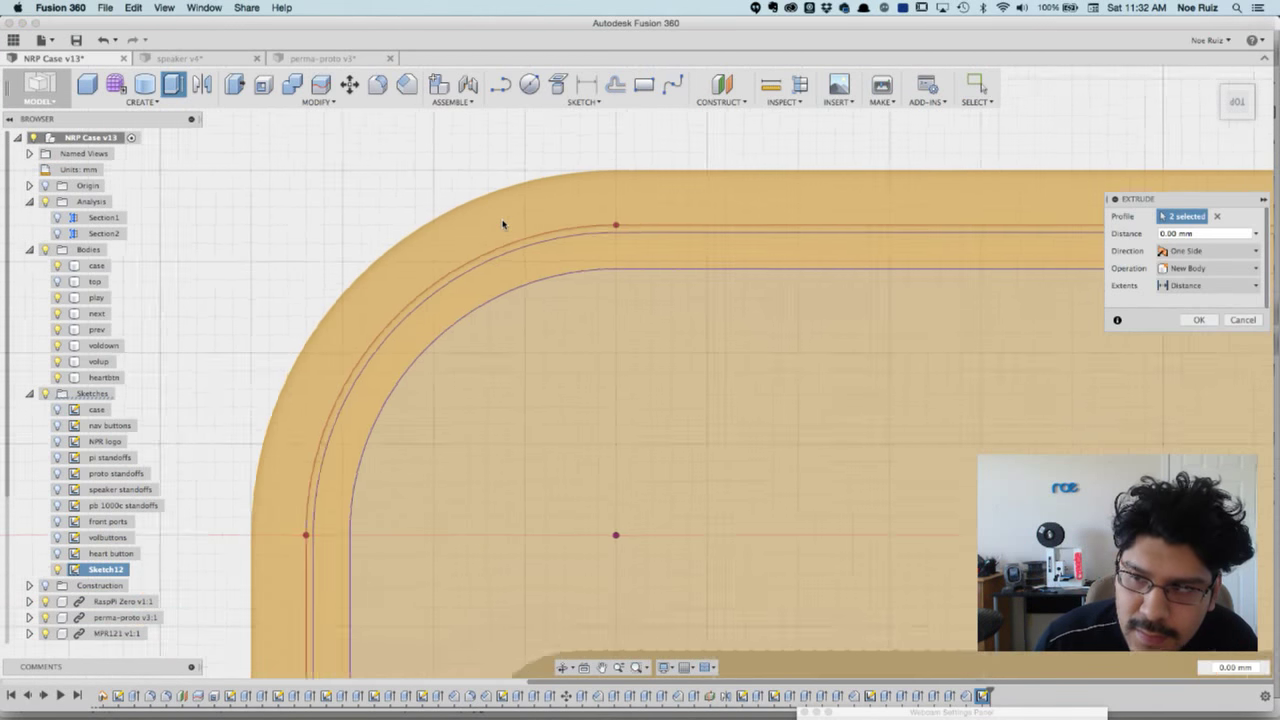
{"action": "scroll", "coordinate": [503, 224], "scroll_direction": "down", "scroll_amount": 5}
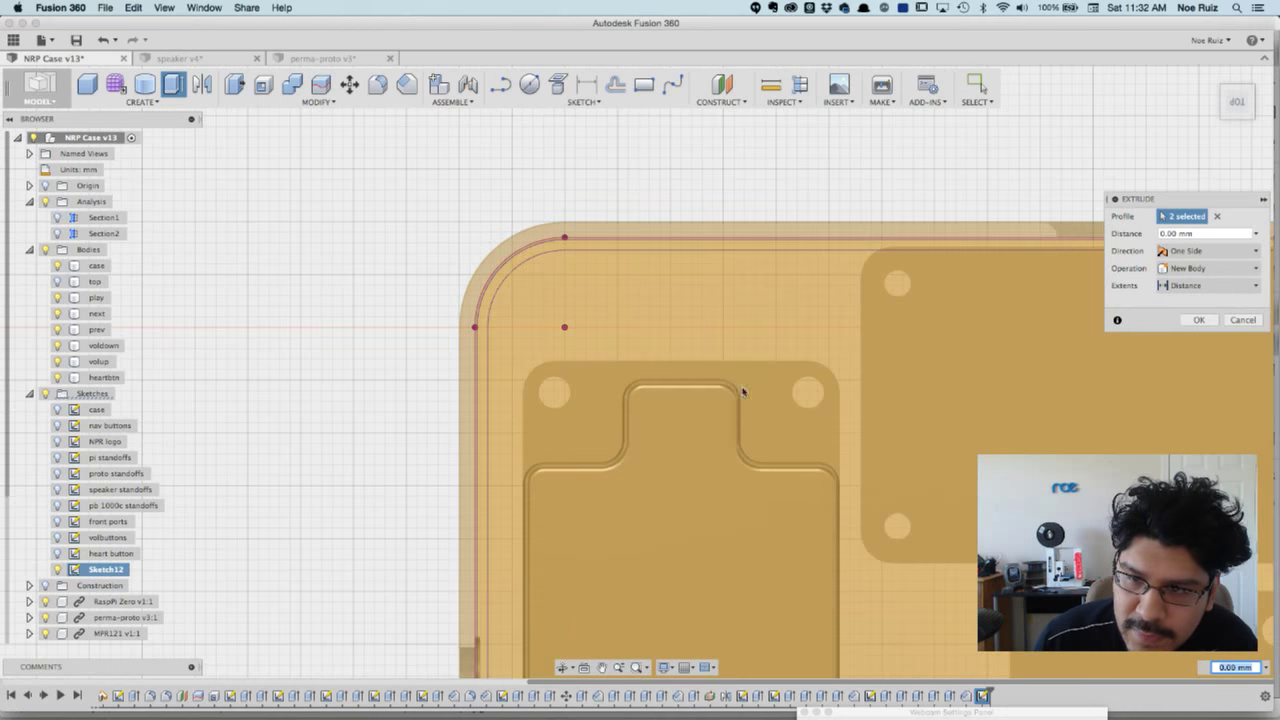
{"action": "middle_click_drag", "start_coordinate": [403, 343], "coordinate": [436, 345], "text": "shift"}
{"action": "left_click", "coordinate": [1210, 251]}
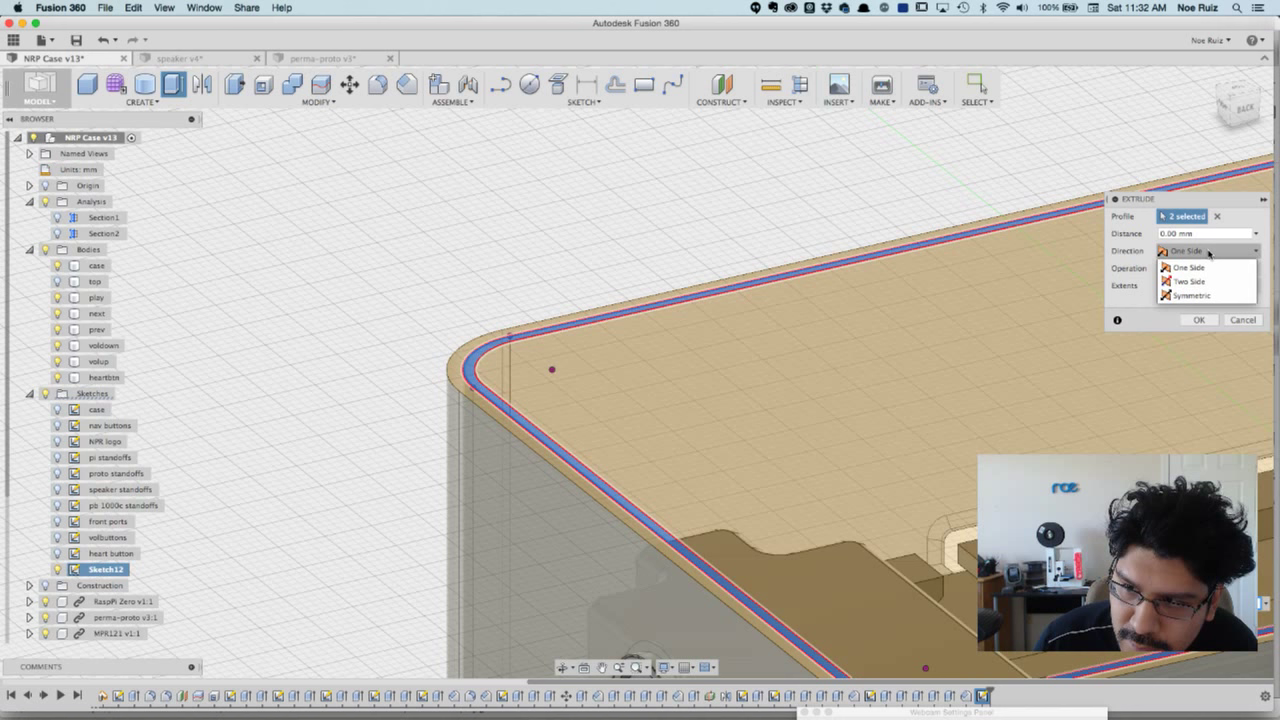
{"action": "left_click", "coordinate": [1189, 281]}
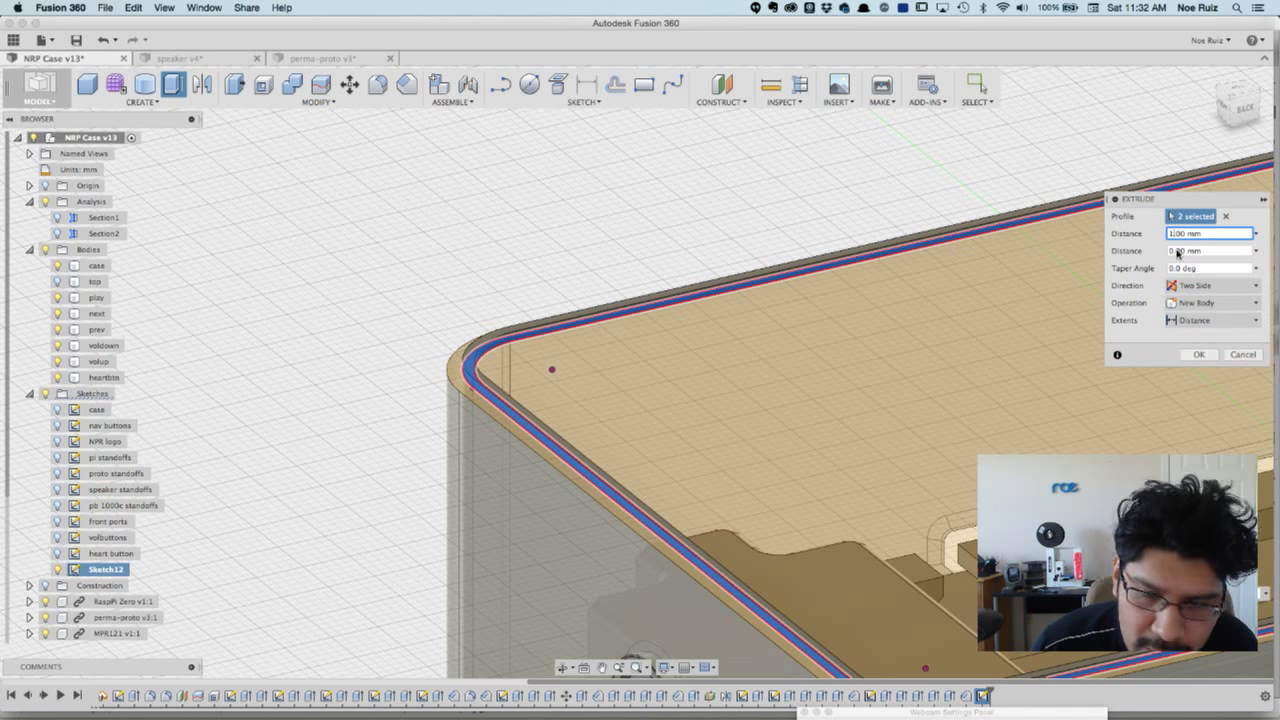
{"action": "type", "text": "2"}
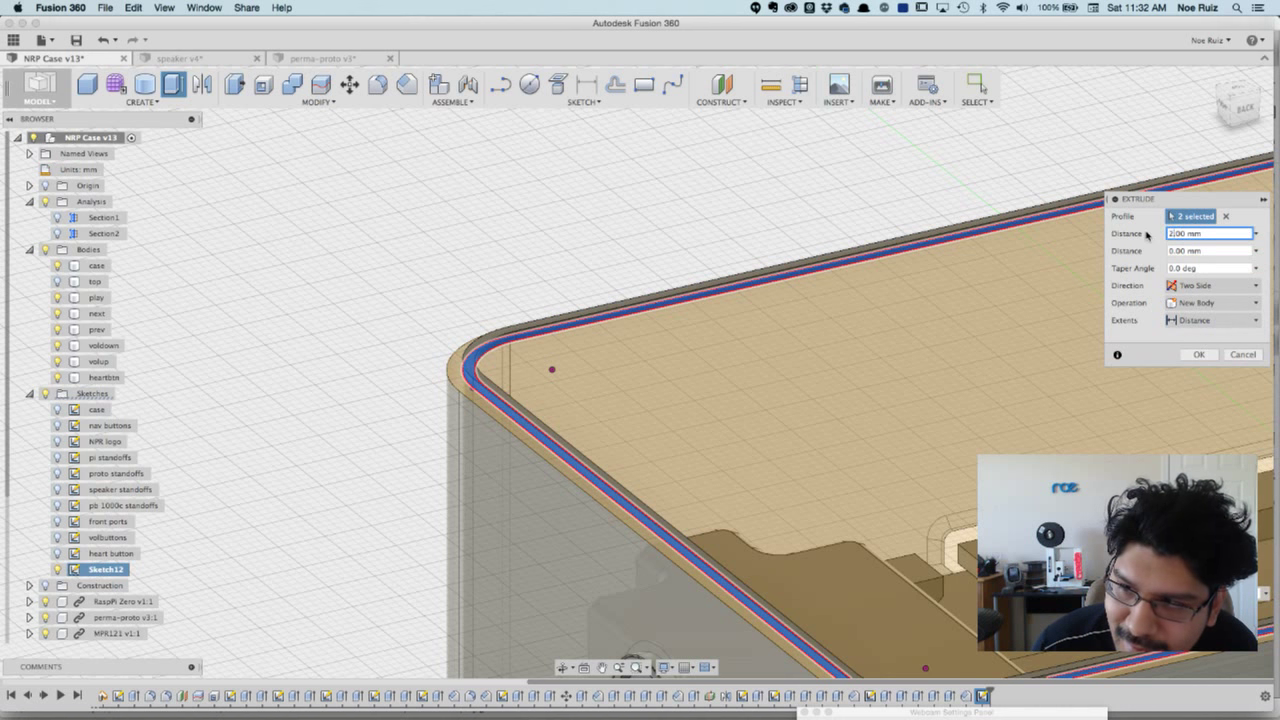
- Change the 2 mm lip extrusion's direction to Symmetric and complete it with the Join operation
{"action": "scroll", "coordinate": [528, 288], "scroll_direction": "down", "scroll_amount": 5}
{"action": "middle_click_drag", "start_coordinate": [451, 271], "coordinate": [456, 271], "text": "shift"}
{"action": "scroll", "coordinate": [460, 390], "scroll_direction": "up", "scroll_amount": 5}
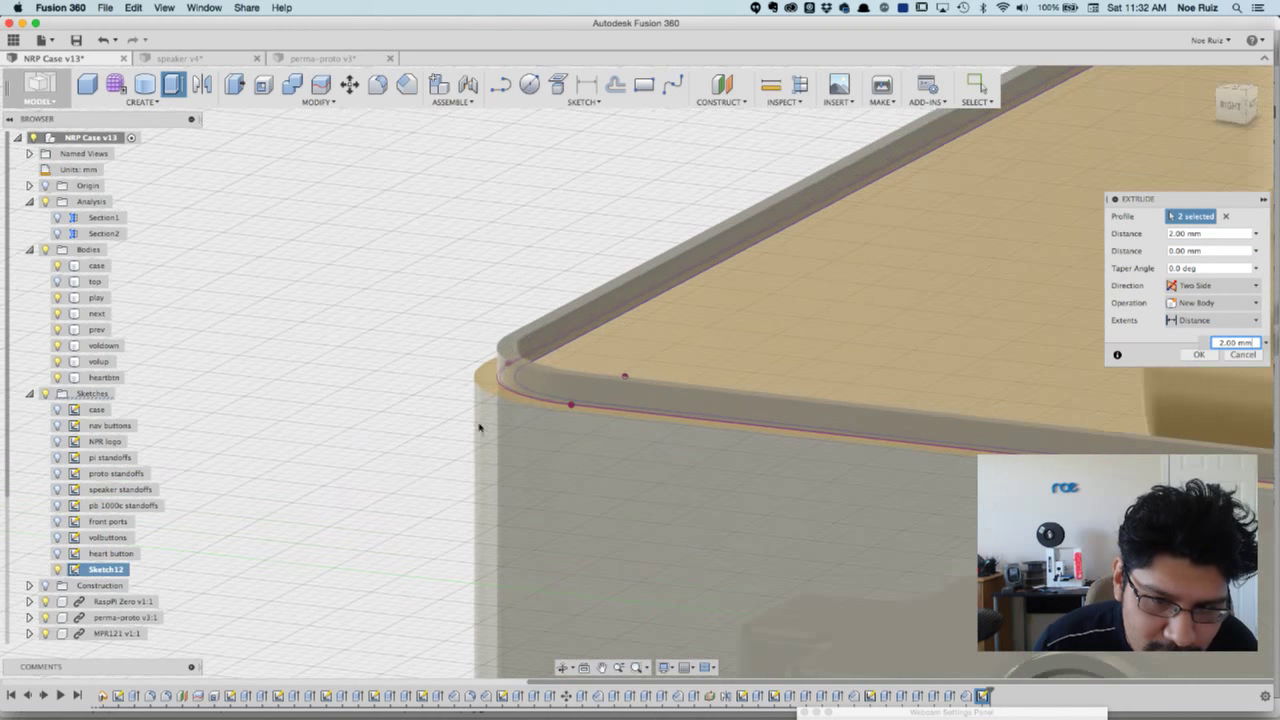
{"action": "scroll", "coordinate": [471, 331], "scroll_direction": "down", "scroll_amount": 2}
{"action": "middle_click_drag", "start_coordinate": [458, 327], "coordinate": [396, 318], "text": "shift"}
{"action": "left_click", "coordinate": [1205, 286]}
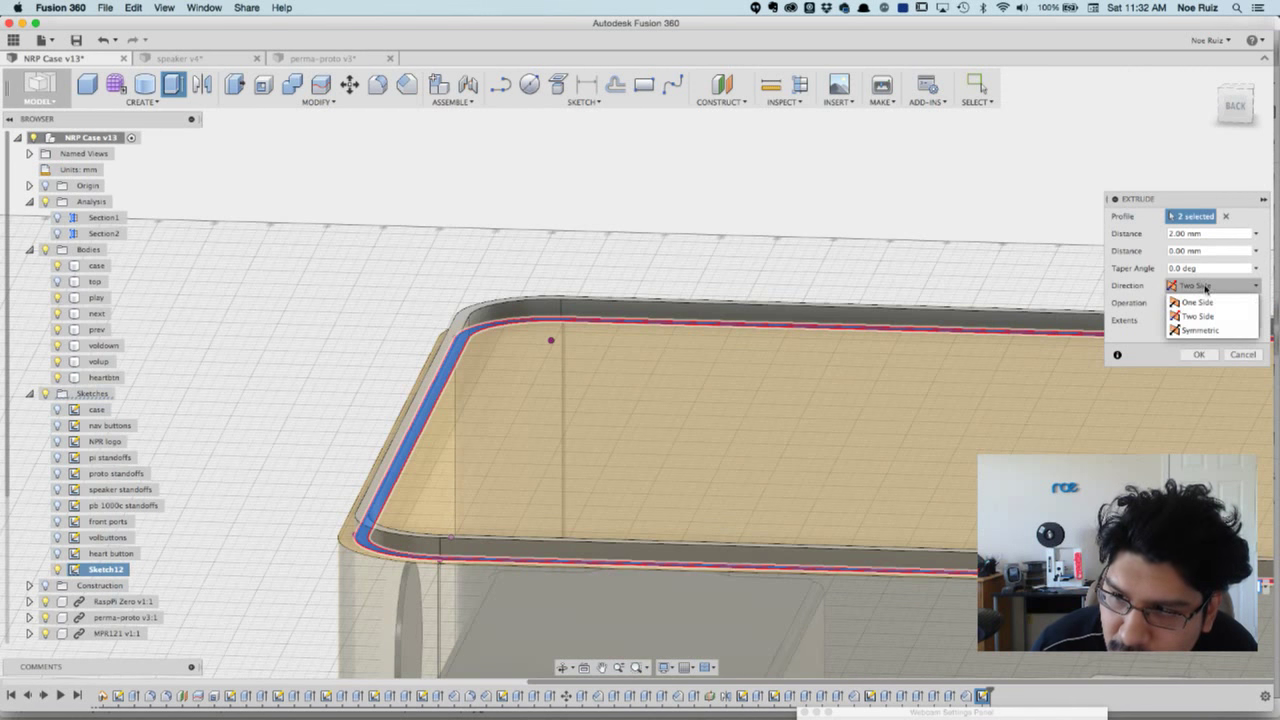
{"action": "left_click", "coordinate": [1209, 331]}
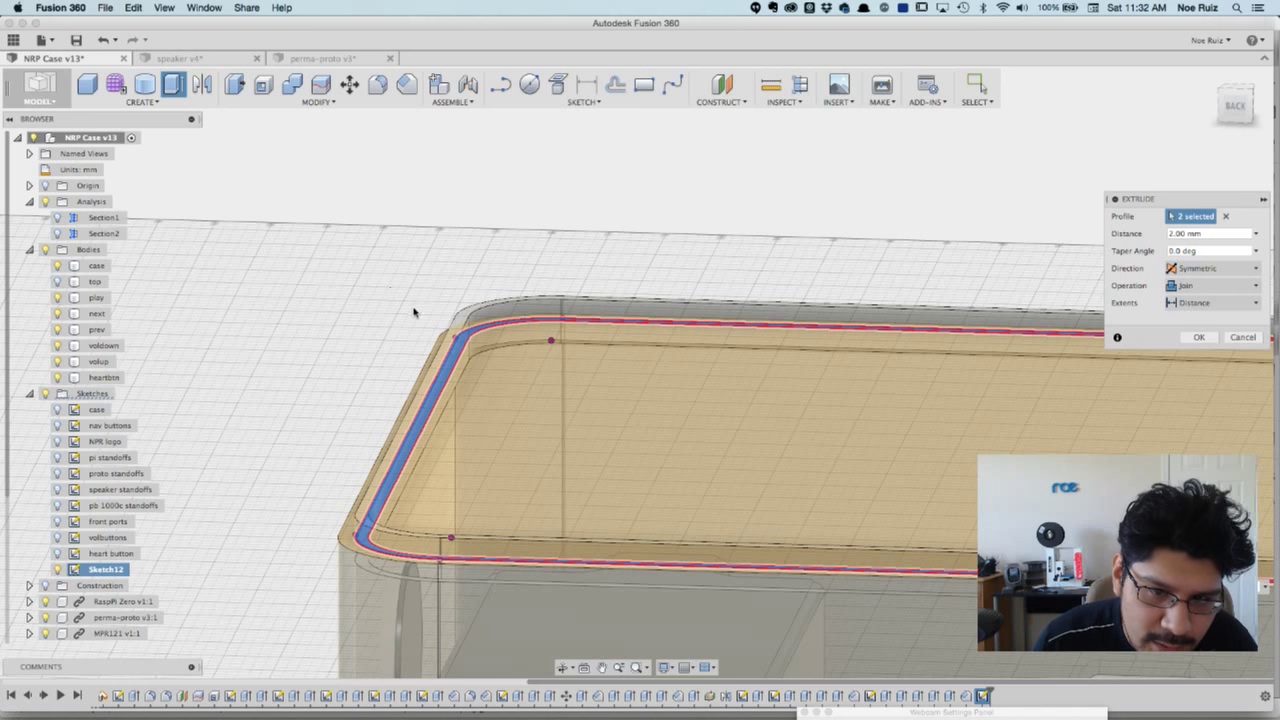
{"action": "scroll", "coordinate": [414, 312], "scroll_direction": "up", "scroll_amount": 2}
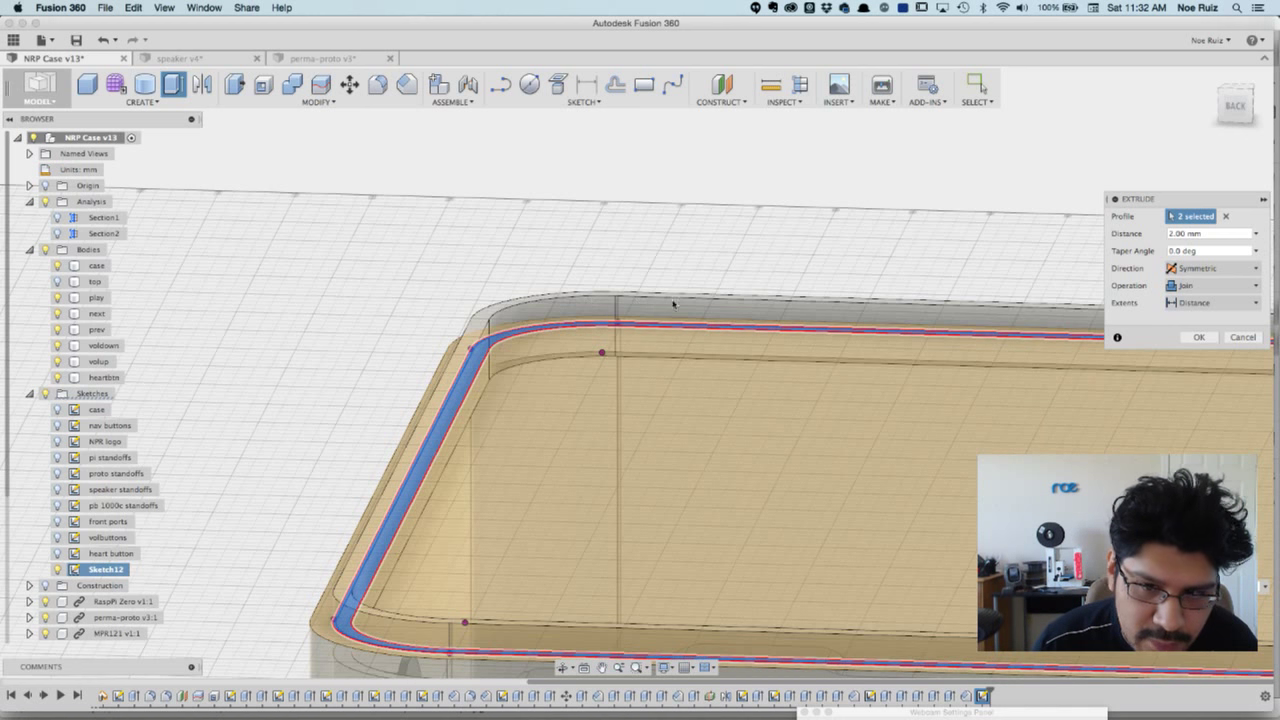
{"action": "left_click", "coordinate": [1198, 337]}
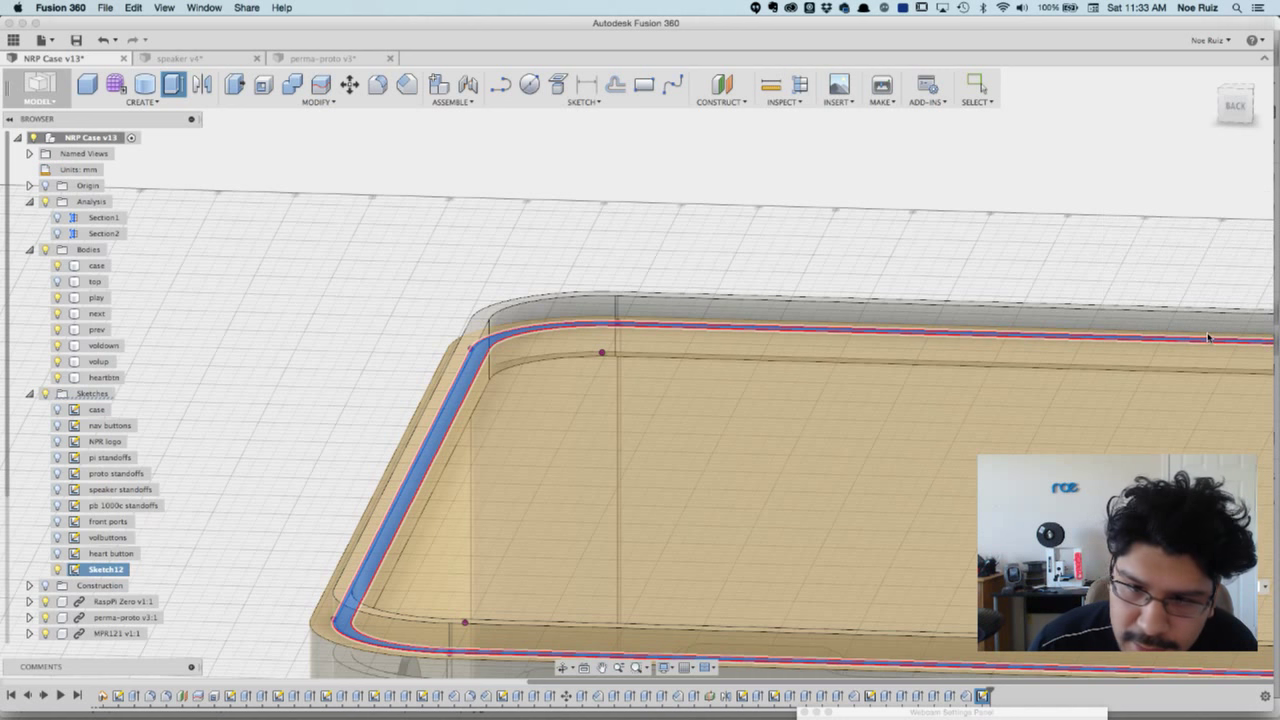
- Apply the Steel physical material to the case body
{"action": "scroll", "coordinate": [694, 286], "scroll_direction": "down", "scroll_amount": 5}
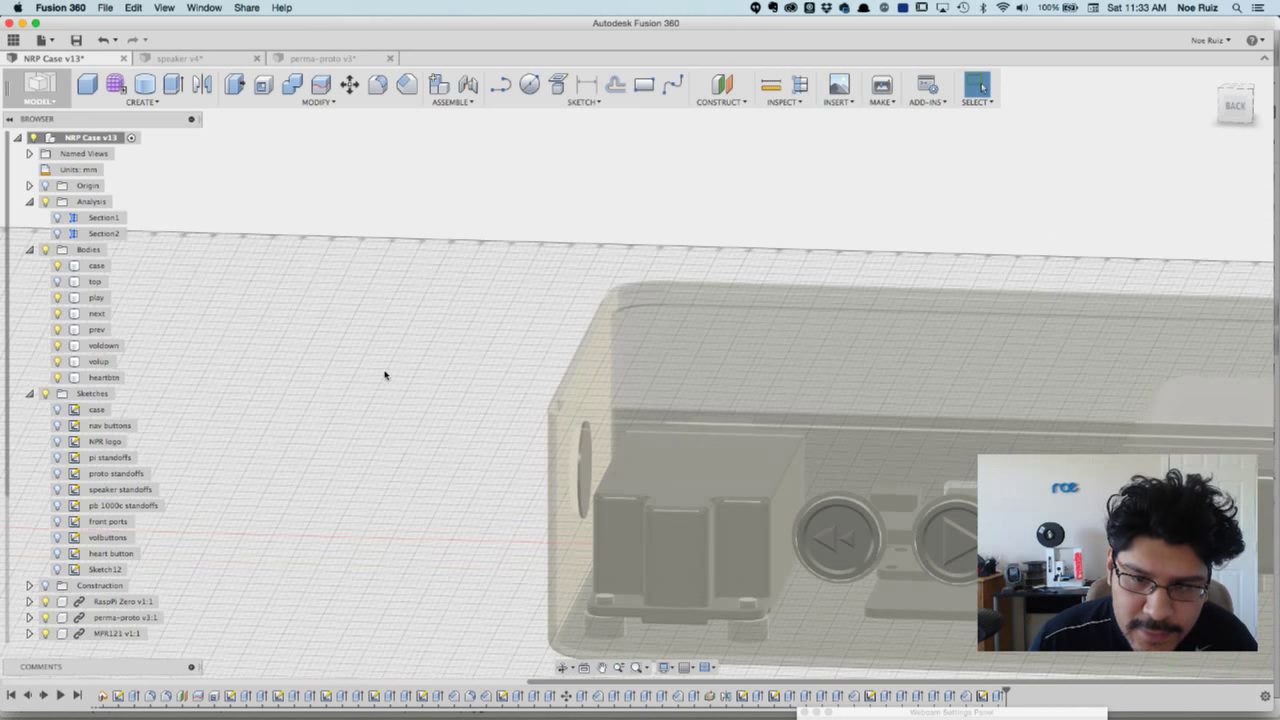
{"action": "middle_click_drag", "start_coordinate": [436, 360], "coordinate": [248, 322], "text": "shift"}
{"action": "scroll", "coordinate": [349, 274], "scroll_direction": "down", "scroll_amount": 2}
{"action": "right_click", "coordinate": [335, 260]}
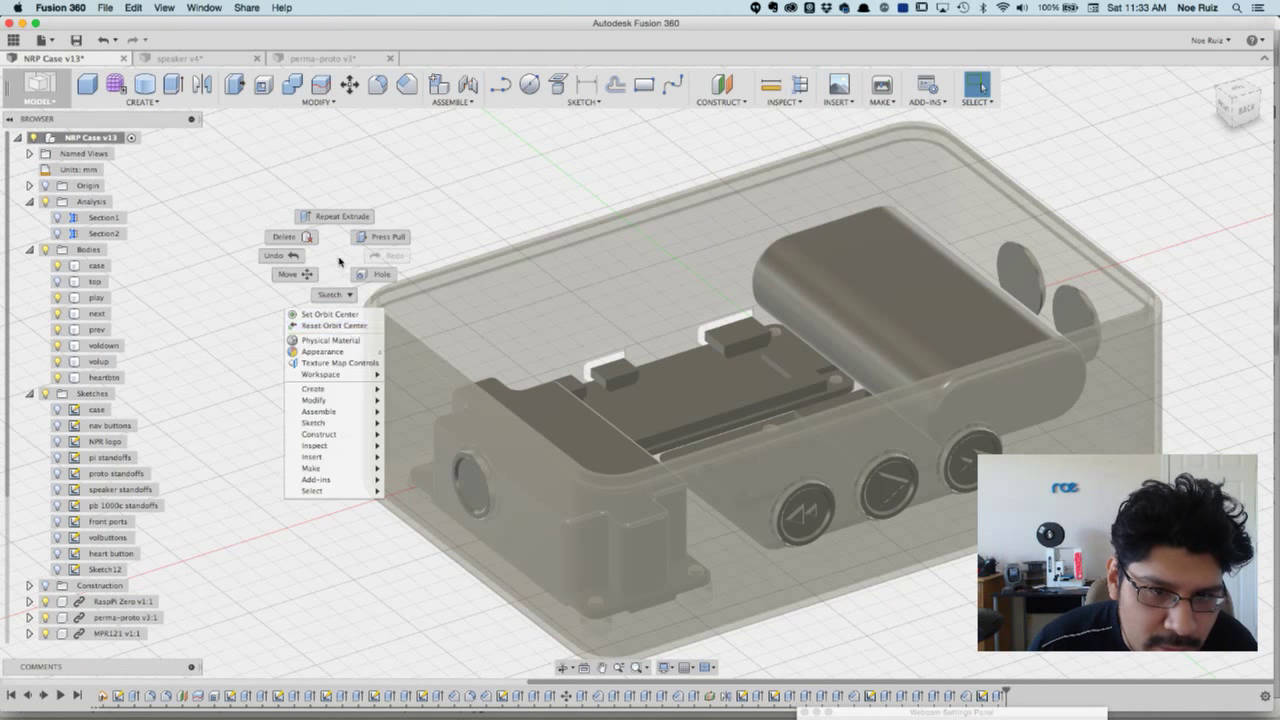
{"action": "left_click", "coordinate": [330, 340]}
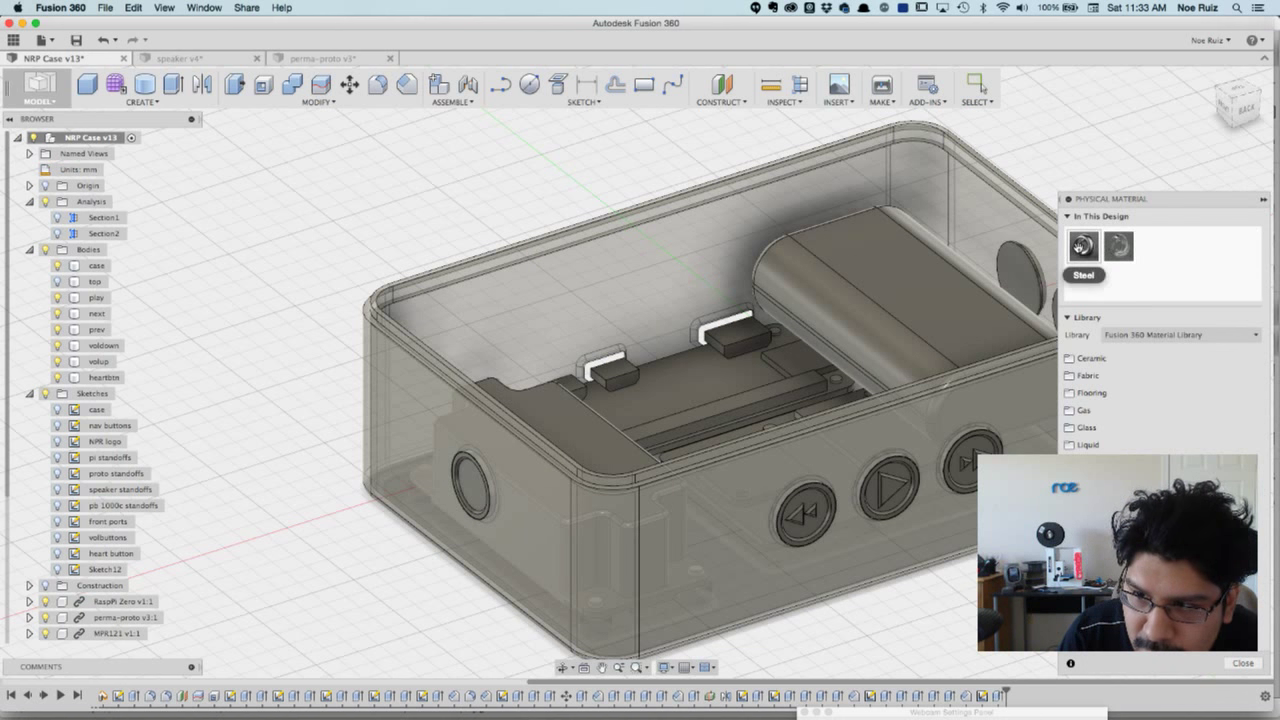
{"action": "left_click_drag", "start_coordinate": [987, 222], "coordinate": [778, 193]}
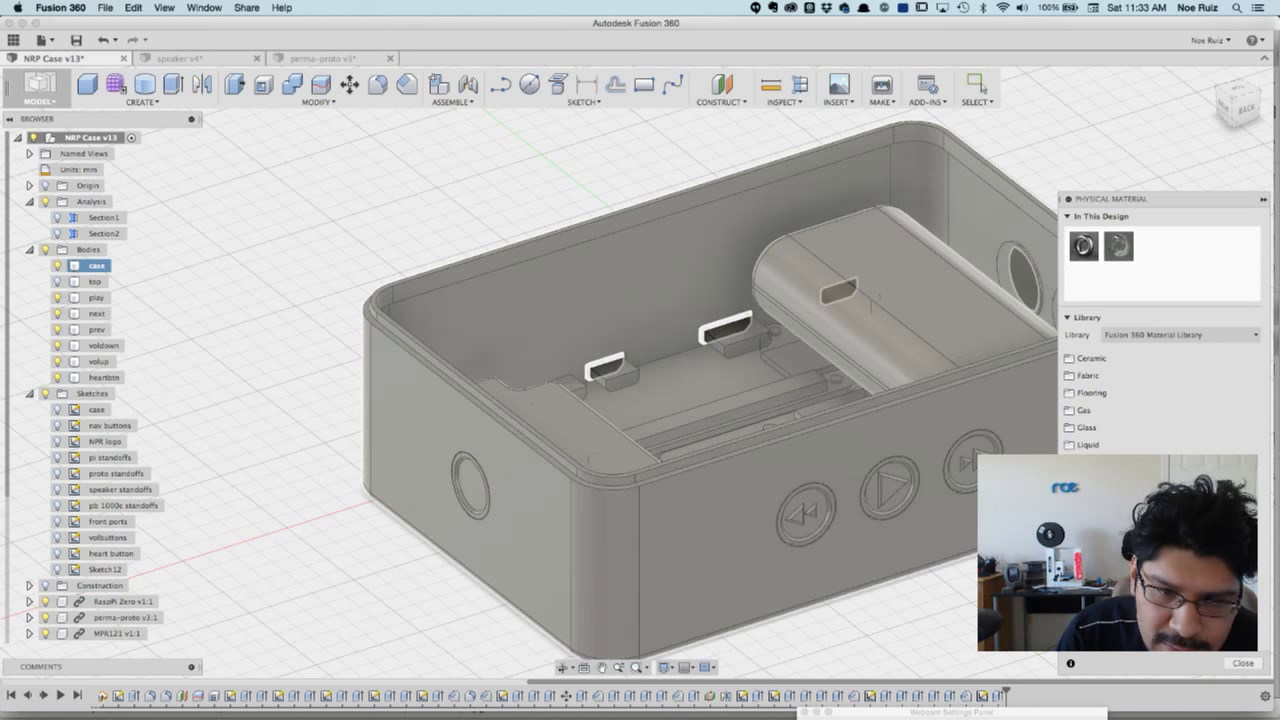
{"action": "left_click", "coordinate": [1252, 664]}
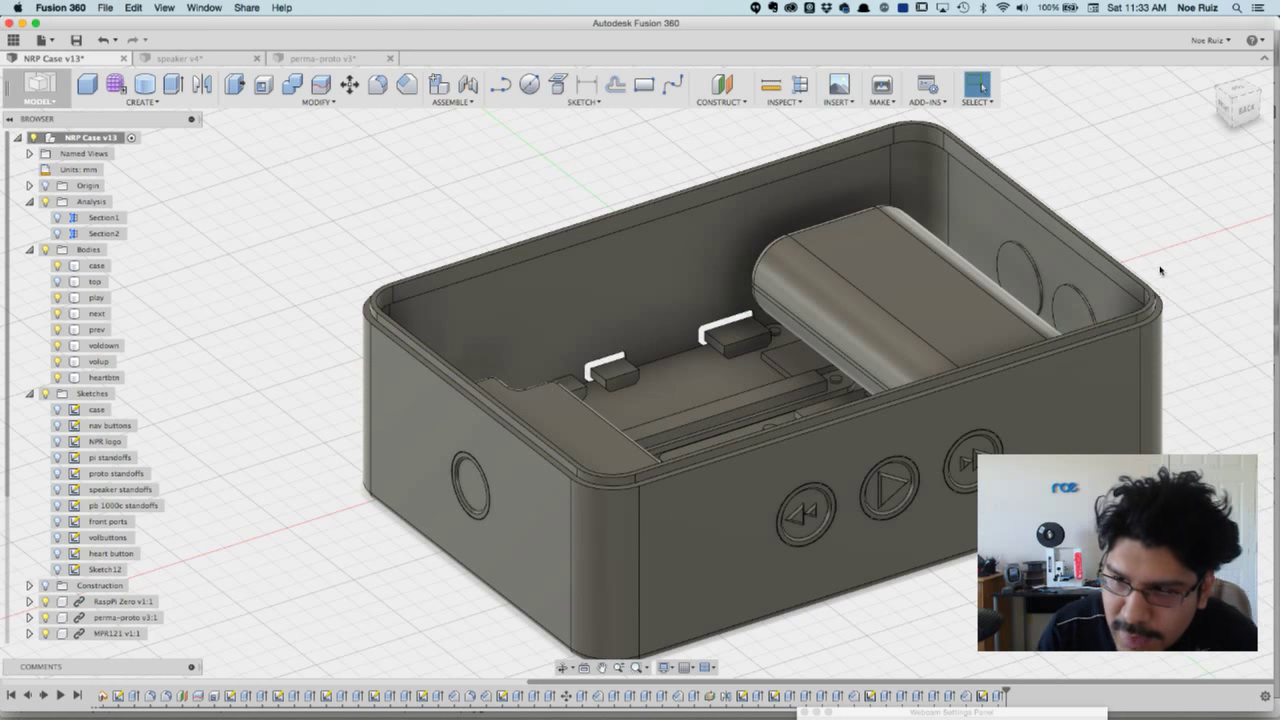
- Turn on the Section2 analysis to cut the case open and expose the lip's profile
{"action": "scroll", "coordinate": [1160, 270], "scroll_direction": "down", "scroll_amount": 3}
{"action": "middle_click_drag", "start_coordinate": [446, 384], "coordinate": [735, 365], "text": "shift"}
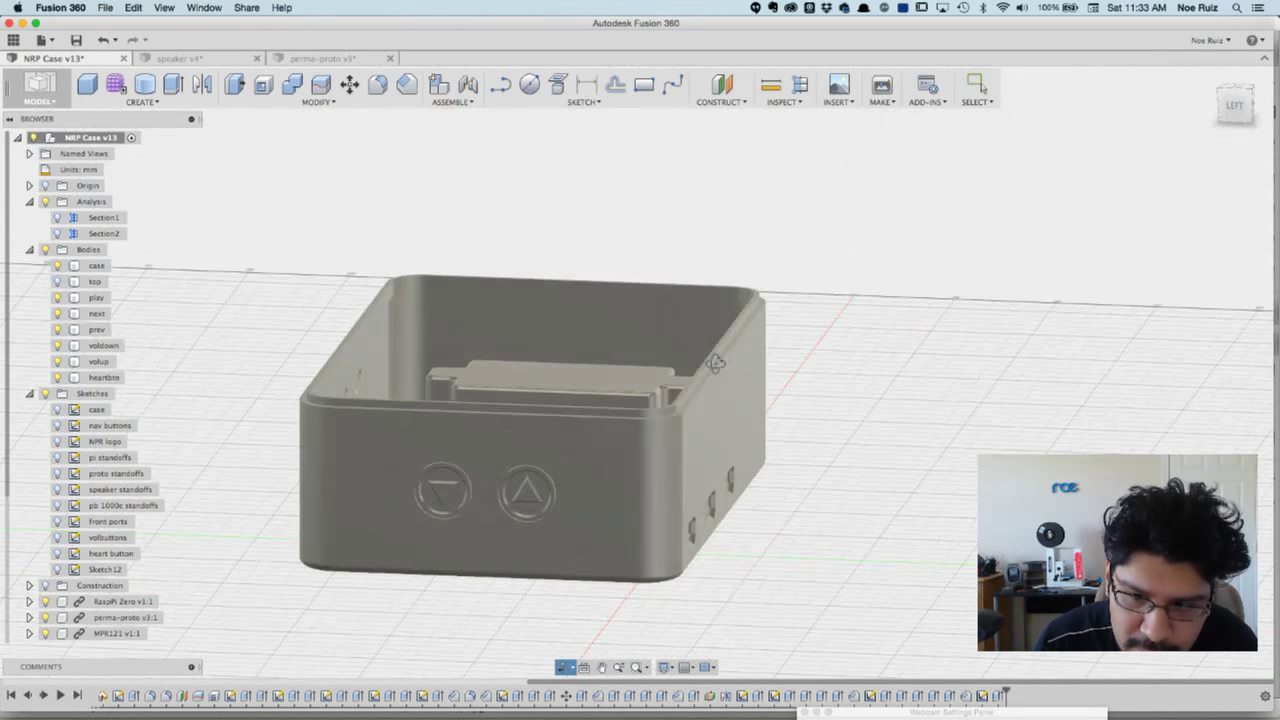
{"action": "middle_click_drag", "start_coordinate": [929, 373], "coordinate": [857, 326], "text": "shift"}
{"action": "scroll", "coordinate": [808, 305], "scroll_direction": "up", "scroll_amount": 3}
{"action": "scroll", "coordinate": [808, 305], "scroll_direction": "up", "scroll_amount": 3}
{"action": "scroll", "coordinate": [500, 200], "scroll_direction": "down", "scroll_amount": 3}
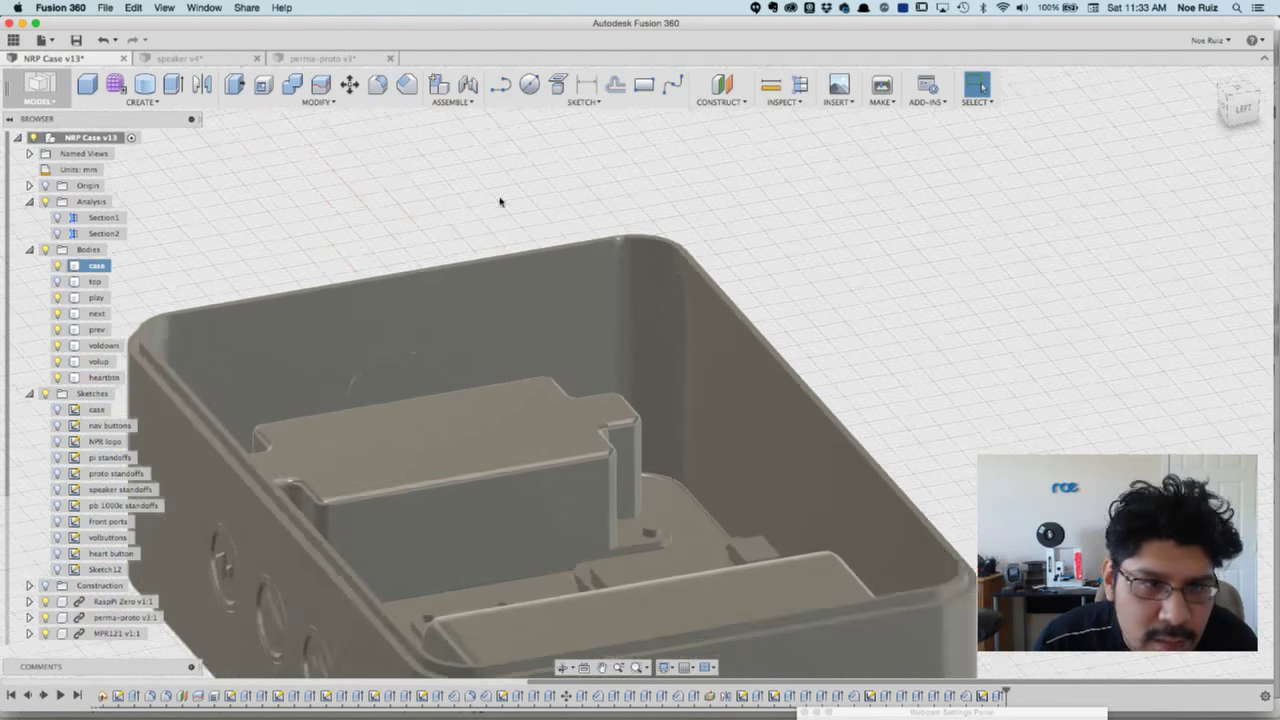
{"action": "left_click", "coordinate": [56, 232]}
{"action": "left_click", "coordinate": [971, 386]}
{"action": "middle_click_drag", "start_coordinate": [971, 386], "coordinate": [946, 383], "text": "shift"}
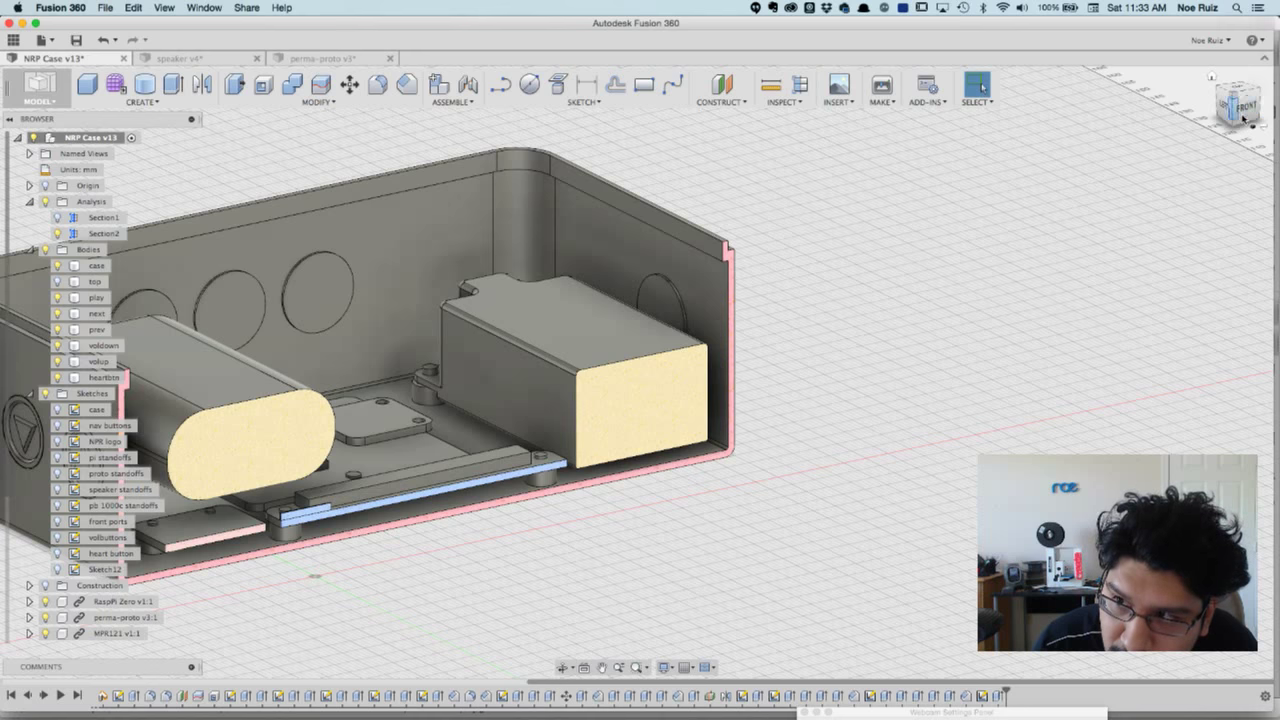
- Examine the lip's cross-section at the case rim from the front and at an angle
{"action": "left_click", "coordinate": [1243, 117]}
{"action": "scroll", "coordinate": [806, 304], "scroll_direction": "up", "scroll_amount": 5}
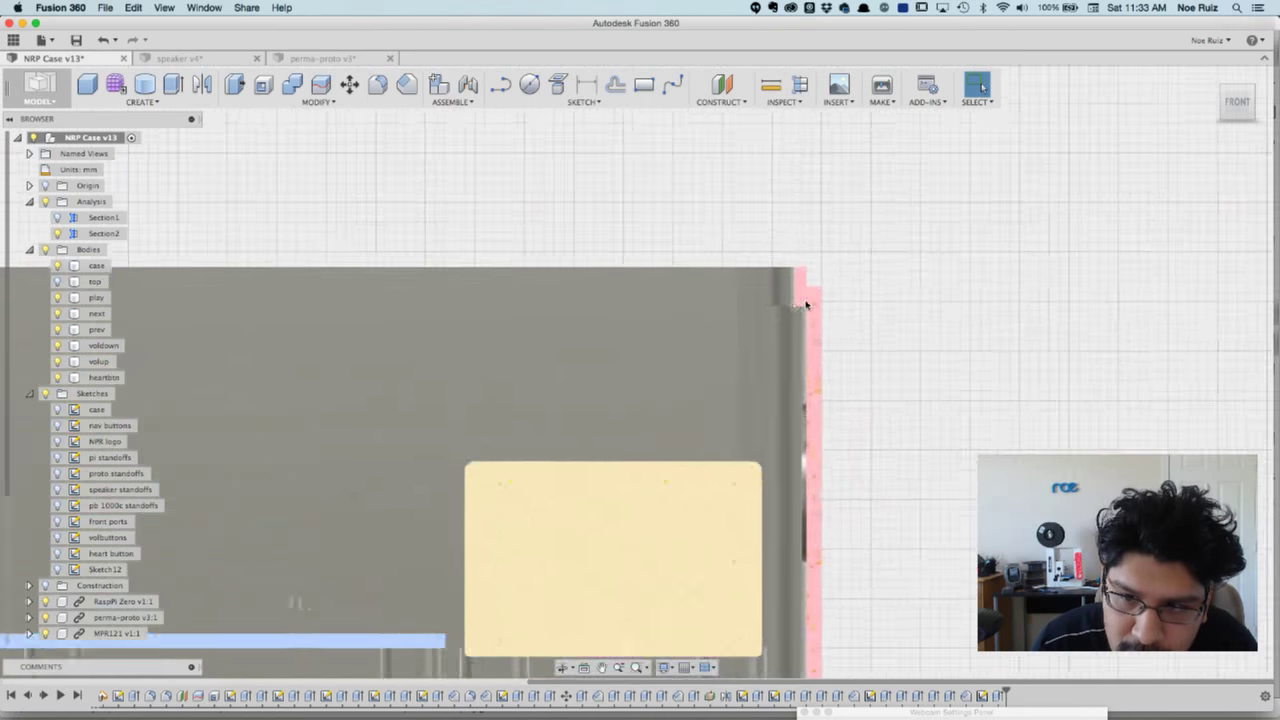
{"action": "scroll", "coordinate": [806, 304], "scroll_direction": "up", "scroll_amount": 5}
{"action": "left_click", "coordinate": [743, 318]}
{"action": "middle_click_drag", "start_coordinate": [743, 318], "coordinate": [846, 322], "text": "shift"}
{"action": "scroll", "coordinate": [683, 265], "scroll_direction": "up", "scroll_amount": 2}
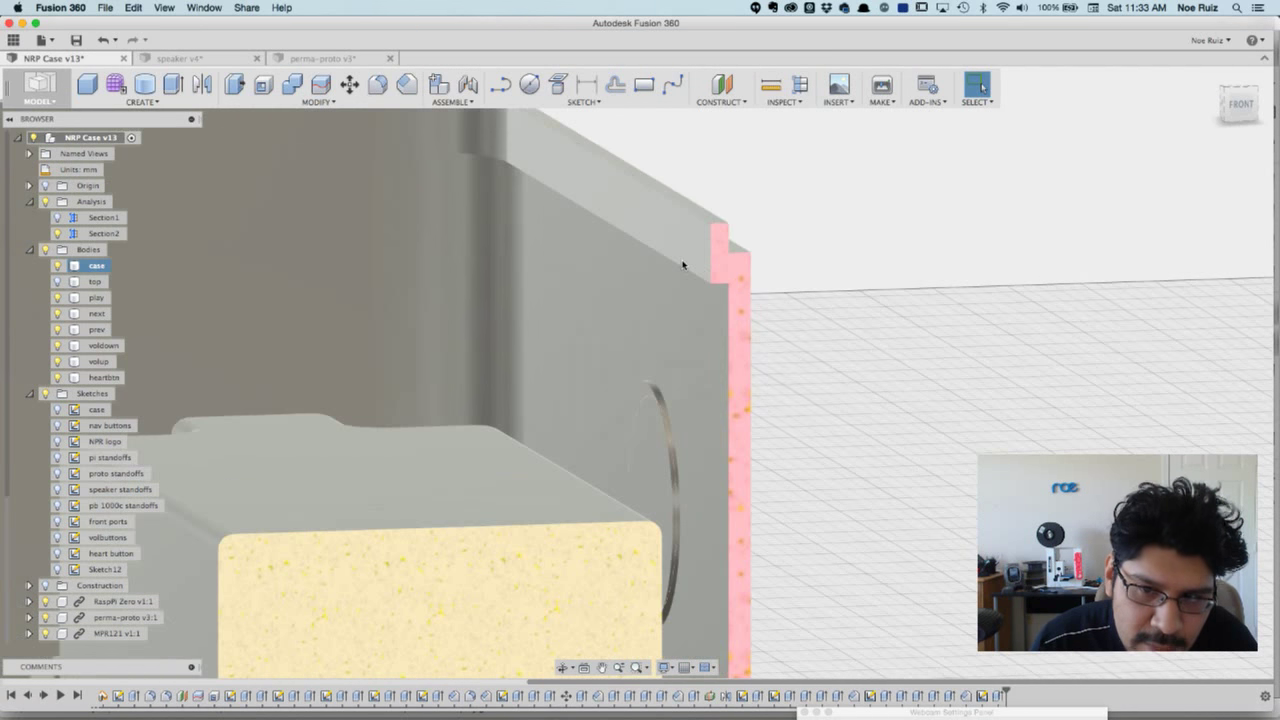
{"action": "scroll", "coordinate": [683, 265], "scroll_direction": "down", "scroll_amount": 4}
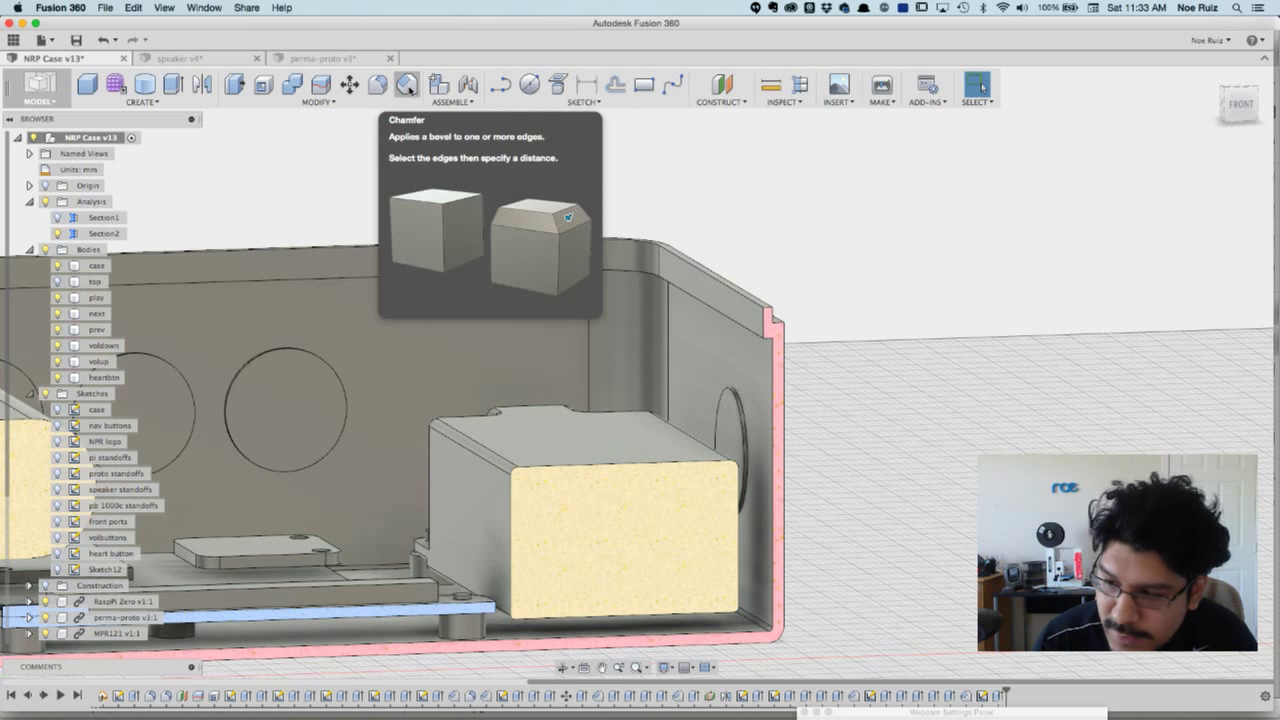
- Chamfer the lip's lower inner edge with an equal distance of 1.2 mm, following the tangent chain
{"action": "left_click", "coordinate": [407, 87]}
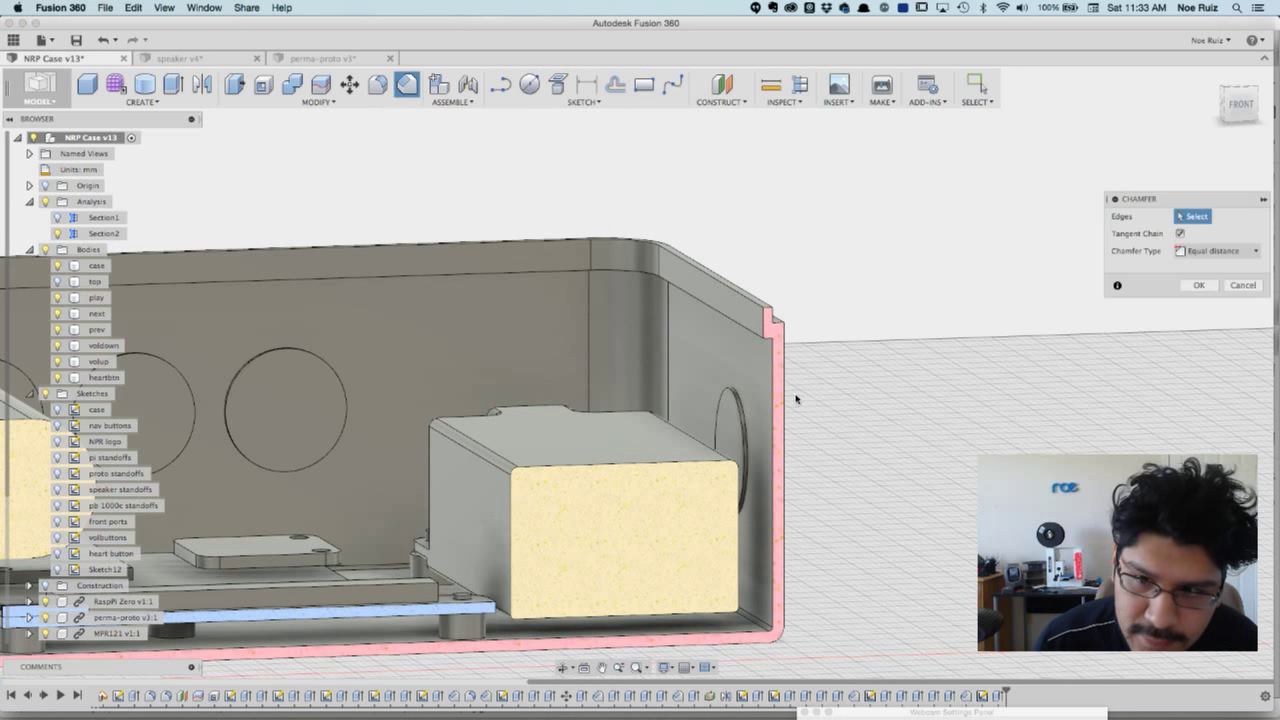
{"action": "scroll", "coordinate": [718, 297], "scroll_direction": "up", "scroll_amount": 5}
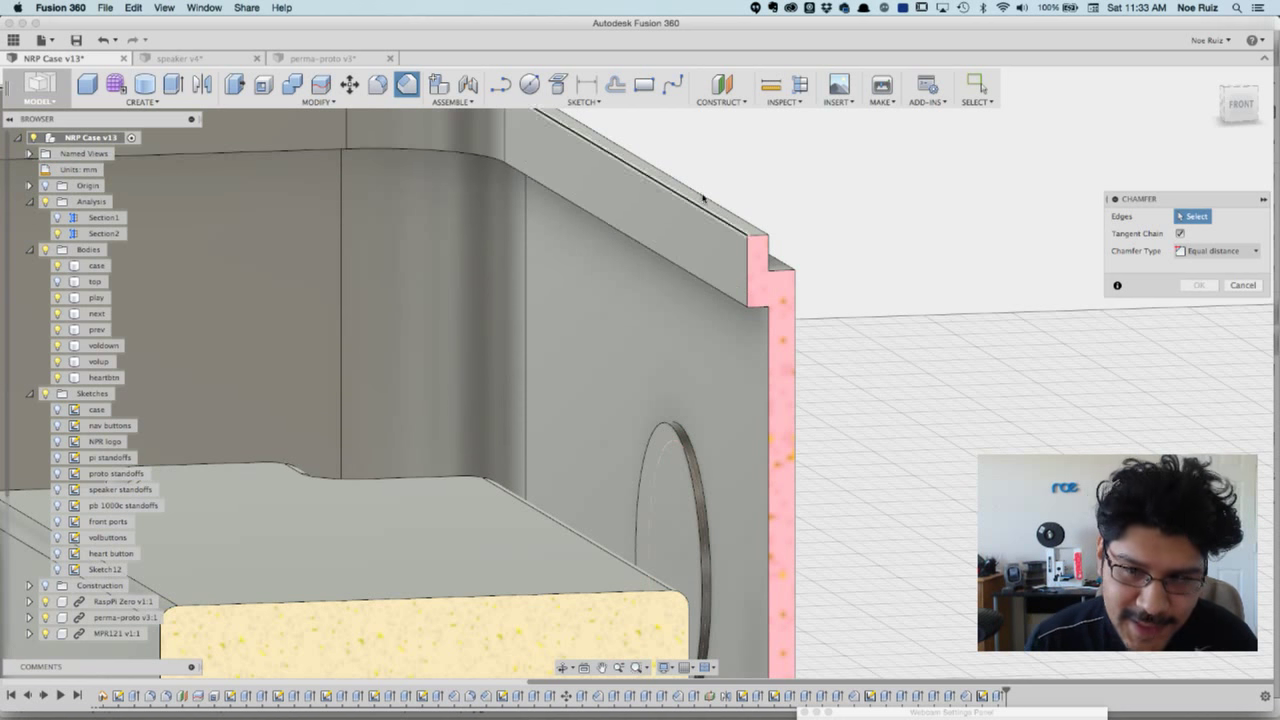
{"action": "left_click", "coordinate": [718, 293]}
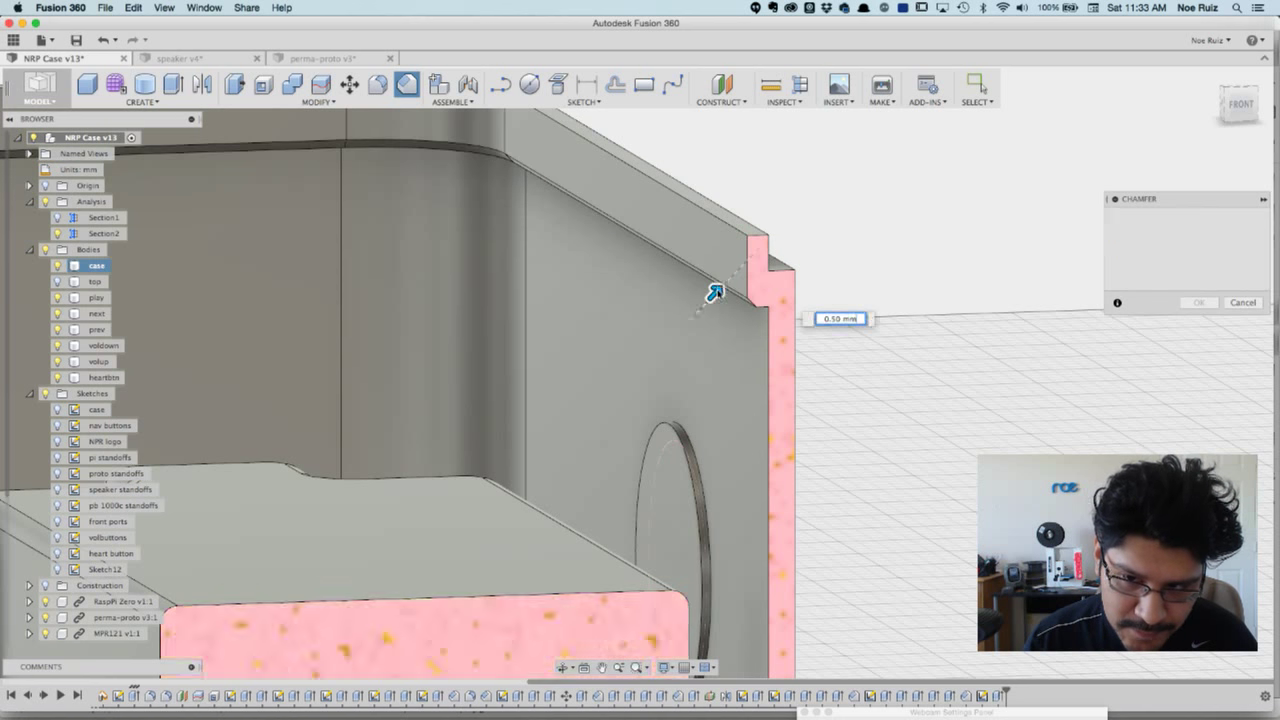
{"action": "scroll", "coordinate": [715, 291], "scroll_direction": "up", "scroll_amount": 5}
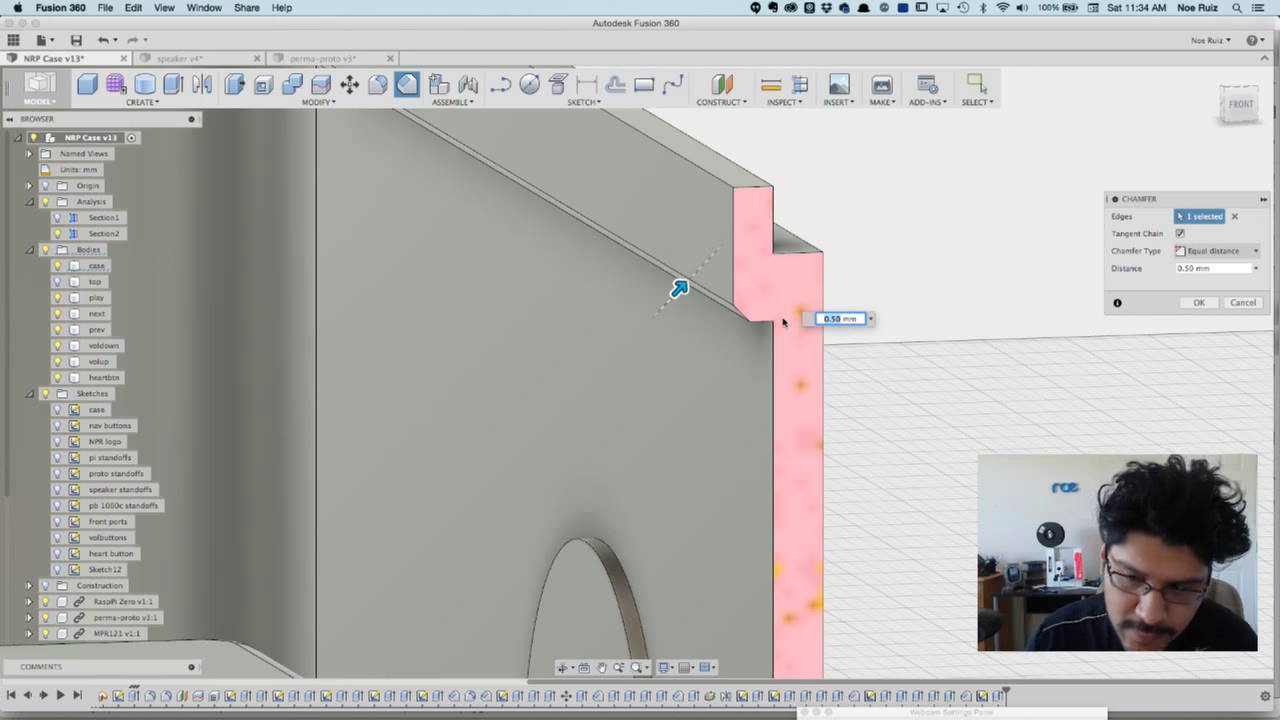
{"action": "key", "text": "Return"}
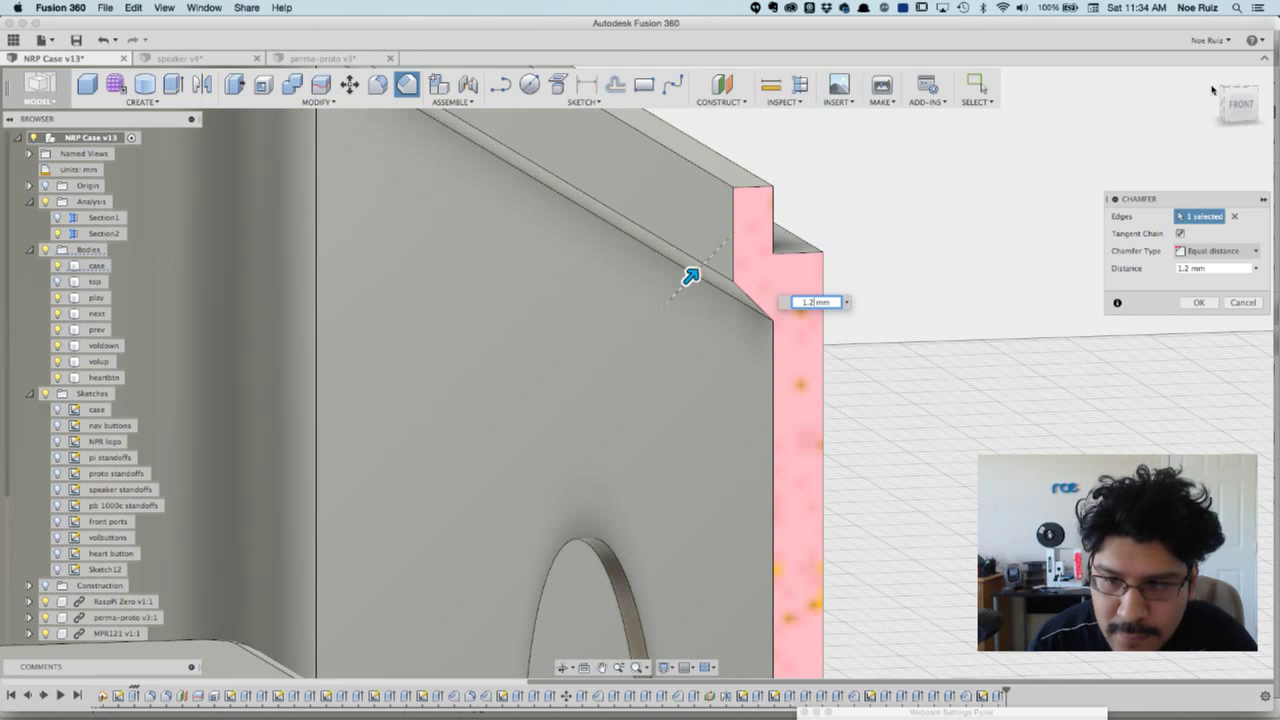
{"action": "left_click", "coordinate": [1238, 102]}
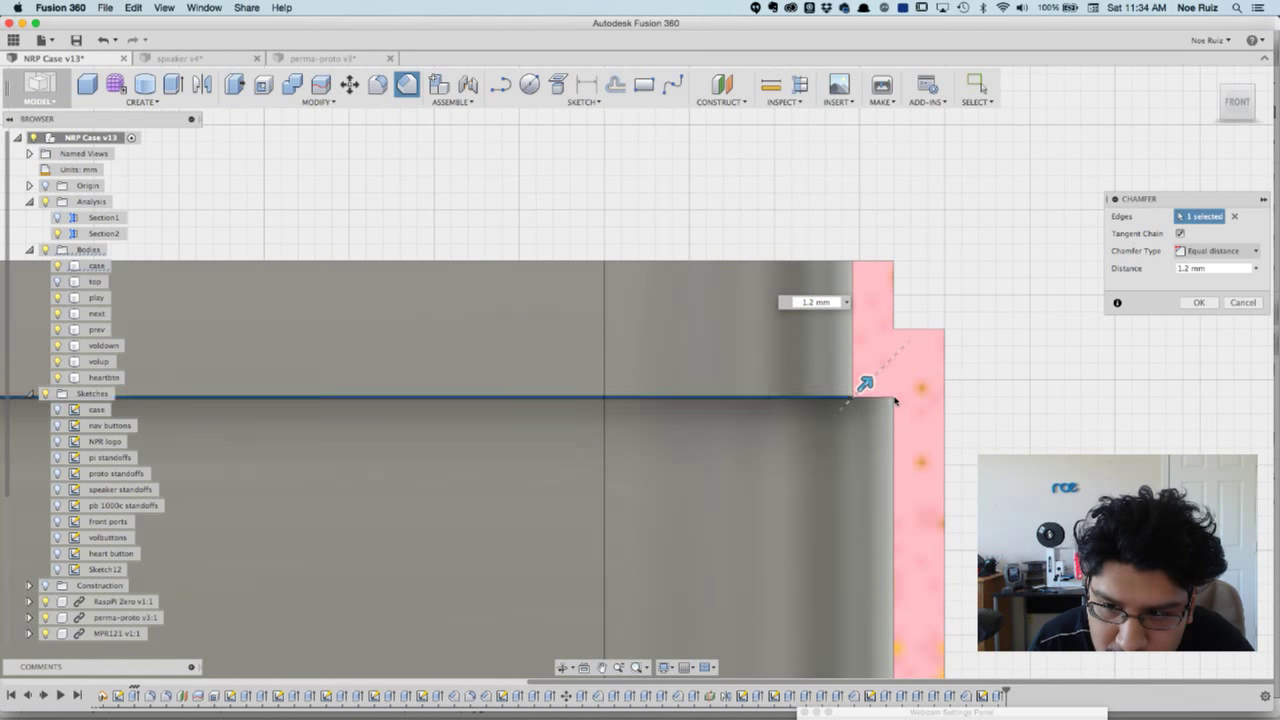
{"action": "left_click", "coordinate": [1200, 302]}
- Examine the chamfered lip on both cut walls and around the inside of the sectioned case
{"action": "scroll", "coordinate": [1062, 320], "scroll_direction": "down", "scroll_amount": 3}
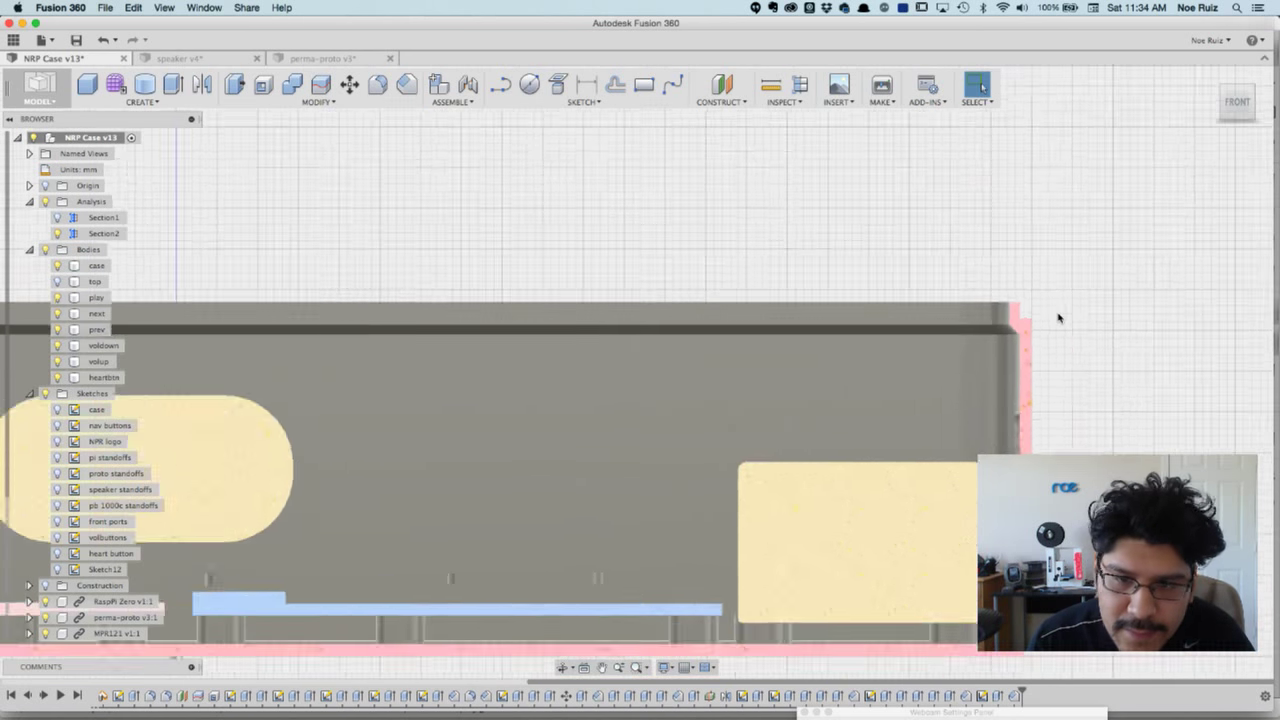
{"action": "scroll", "coordinate": [1059, 318], "scroll_direction": "down", "scroll_amount": 5}
{"action": "middle_click_drag", "start_coordinate": [703, 314], "coordinate": [666, 342], "text": "shift"}
{"action": "left_click", "coordinate": [790, 335]}
{"action": "scroll", "coordinate": [988, 206], "scroll_direction": "up", "scroll_amount": 1}
{"action": "scroll", "coordinate": [988, 206], "scroll_direction": "down", "scroll_amount": 3}
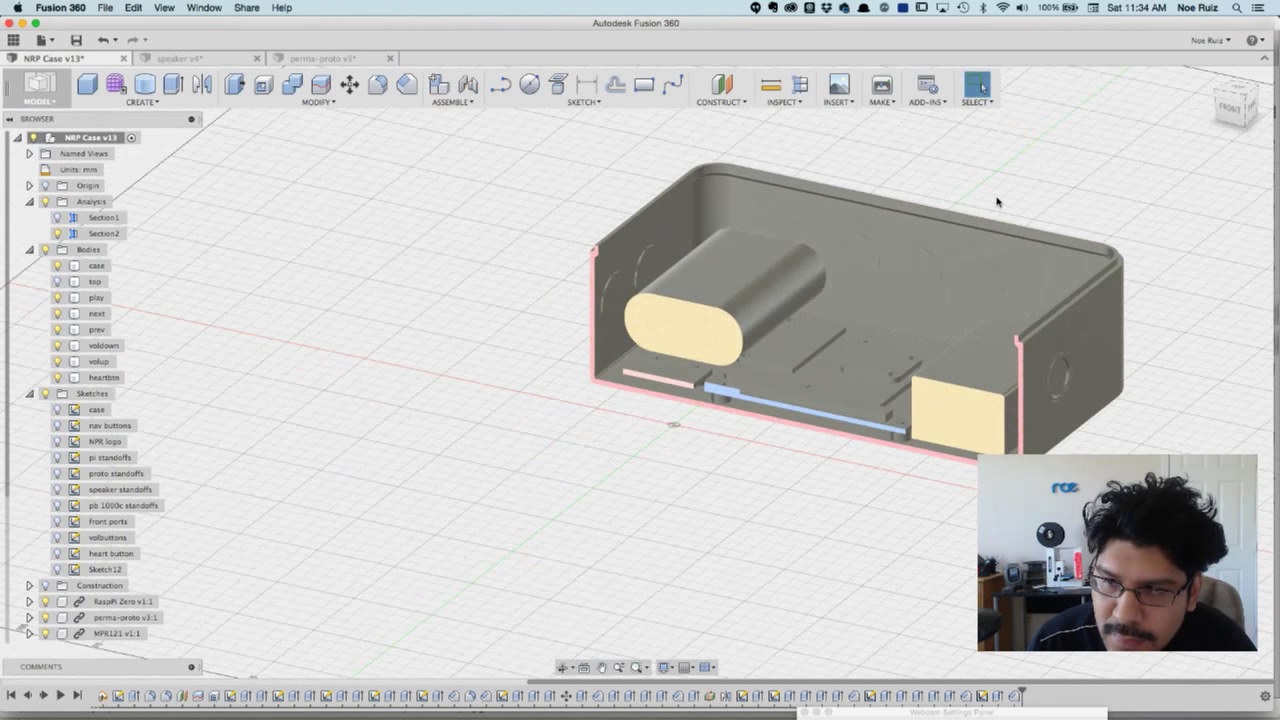
{"action": "scroll", "coordinate": [1000, 202], "scroll_direction": "up", "scroll_amount": 2}
{"action": "middle_click_drag", "start_coordinate": [921, 202], "coordinate": [968, 190], "text": "shift"}
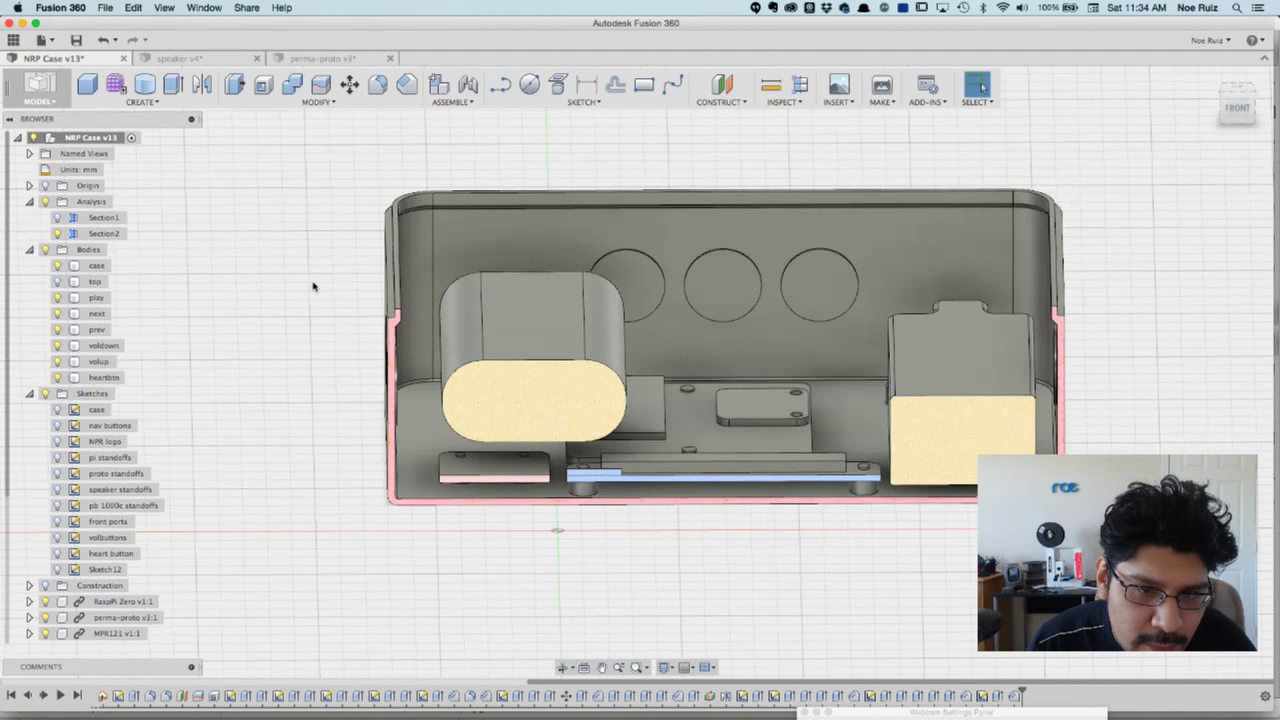
{"action": "scroll", "coordinate": [340, 272], "scroll_direction": "up", "scroll_amount": 4}
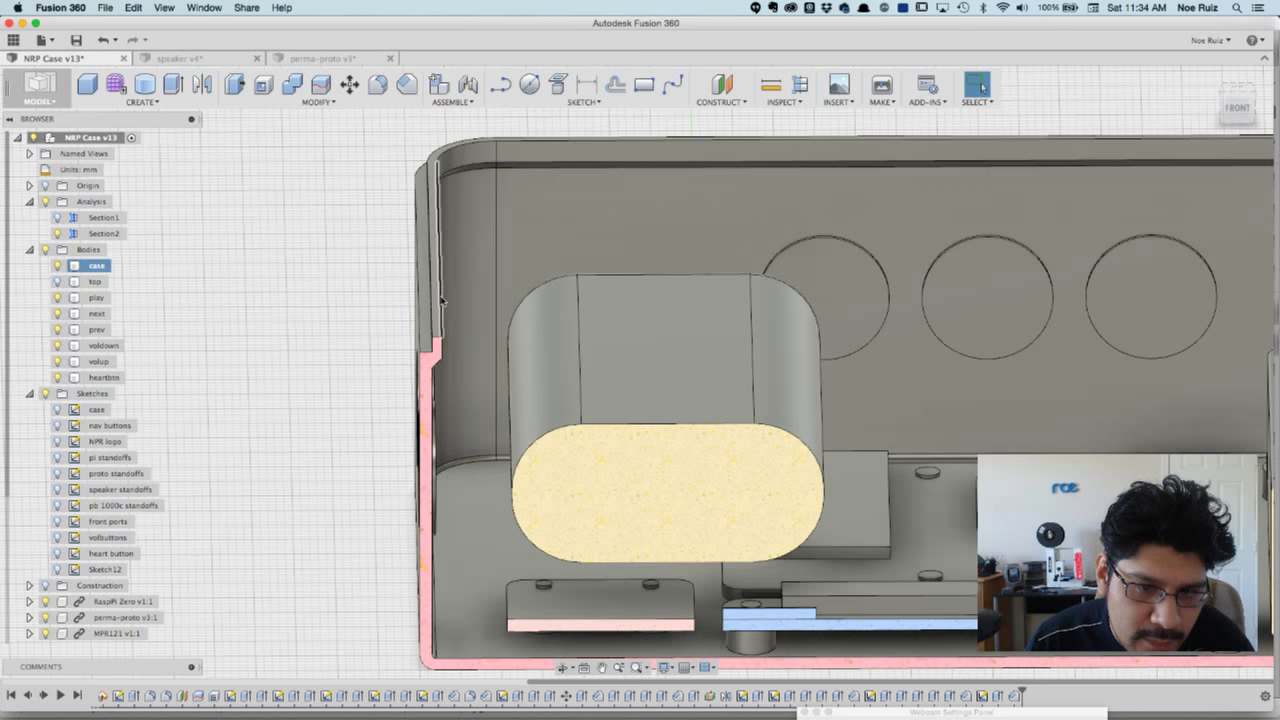
{"action": "middle_click_drag", "start_coordinate": [411, 300], "coordinate": [383, 328], "text": "shift"}
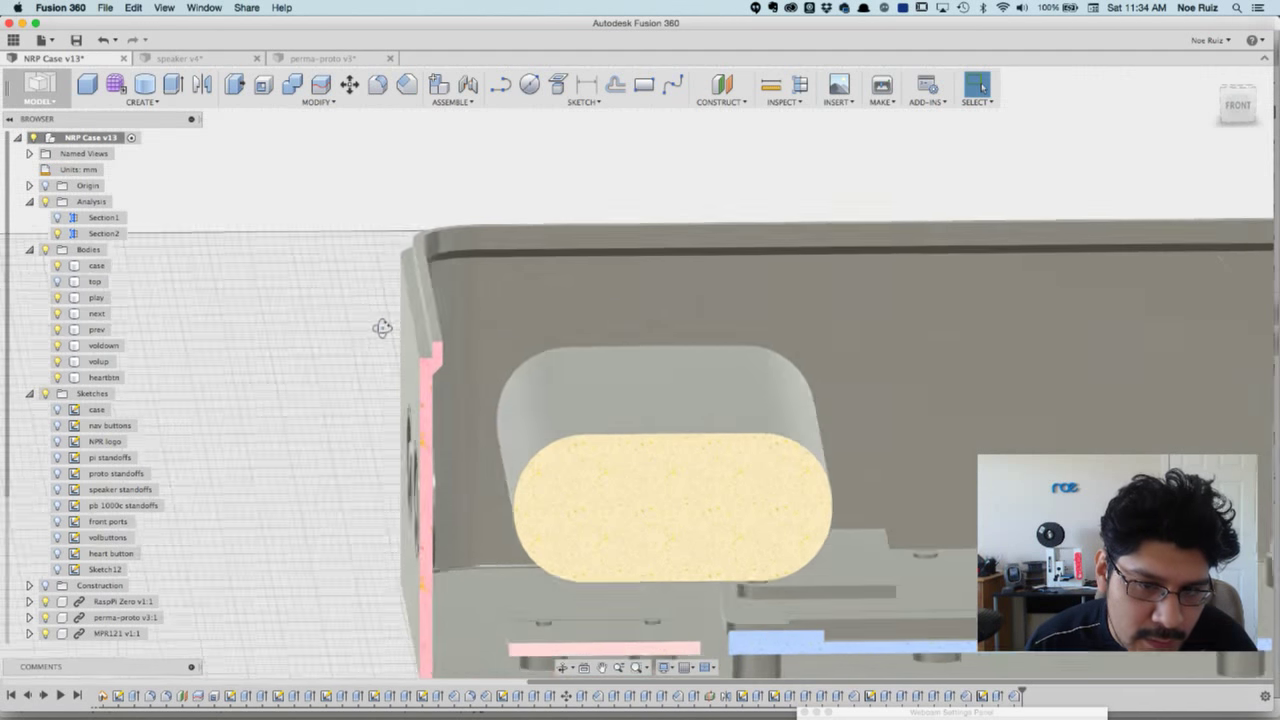
- Examine the chamfered lip on the cut wall up close, then around the inside and back of the sectioned case
{"action": "scroll", "coordinate": [435, 343], "scroll_direction": "up", "scroll_amount": 2}
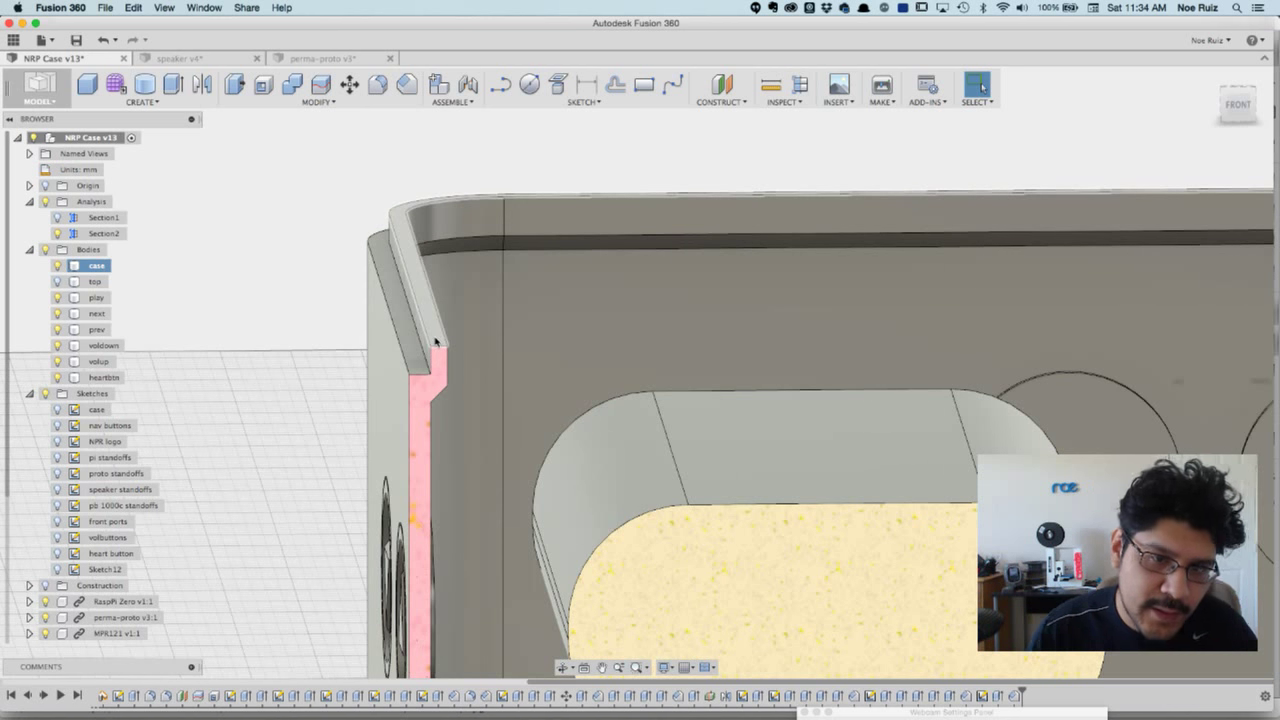
{"action": "scroll", "coordinate": [435, 343], "scroll_direction": "down", "scroll_amount": 5}
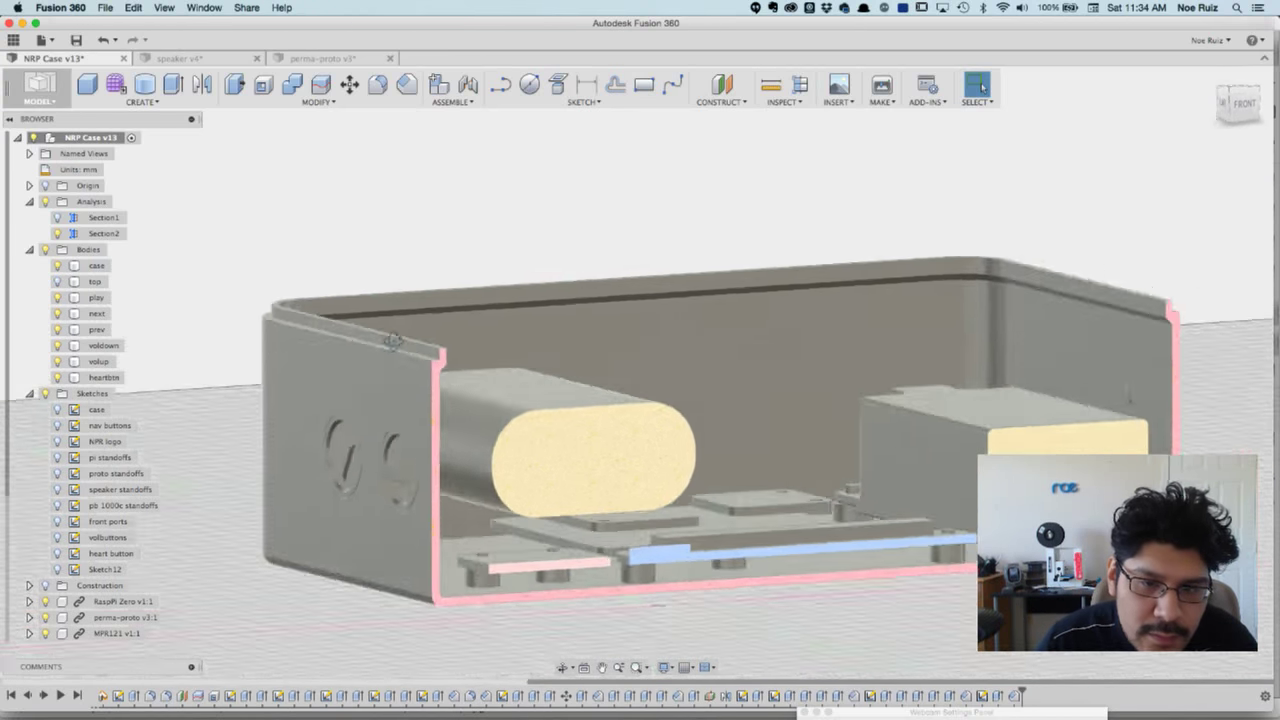
{"action": "middle_click_drag", "start_coordinate": [393, 342], "coordinate": [345, 263], "text": "shift"}
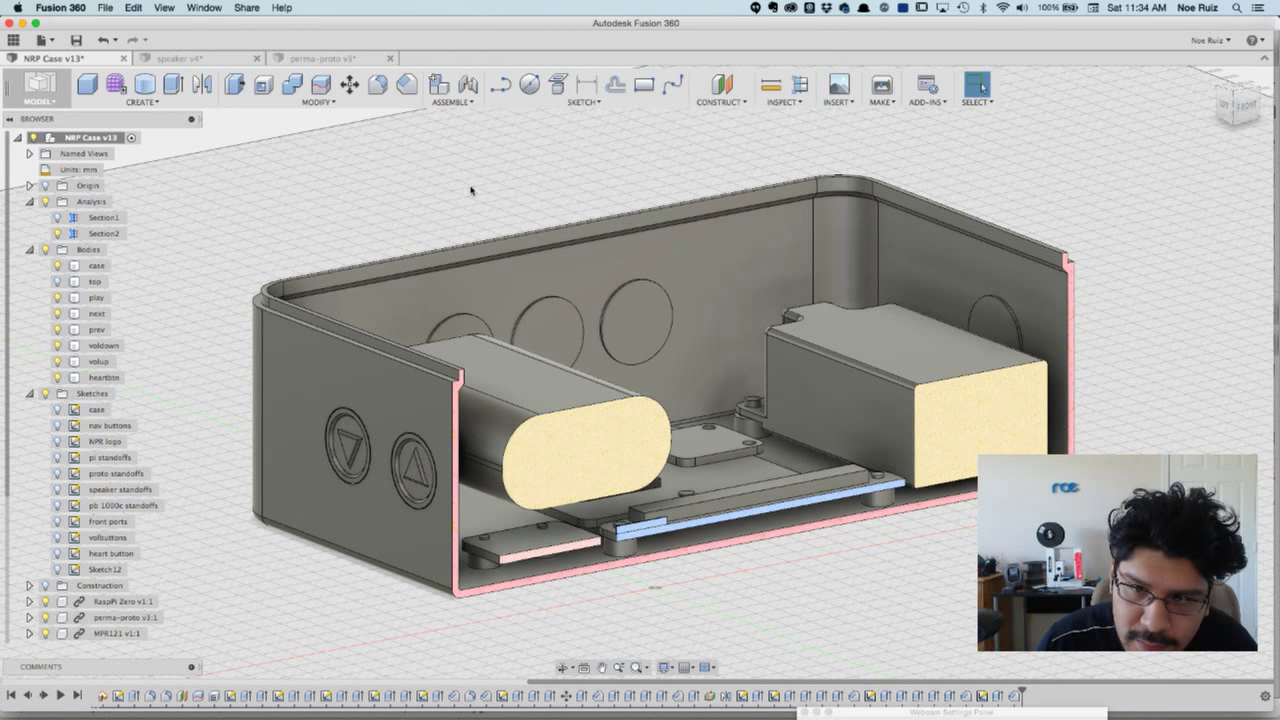
{"action": "middle_click_drag", "start_coordinate": [250, 205], "coordinate": [811, 220], "text": "shift"}
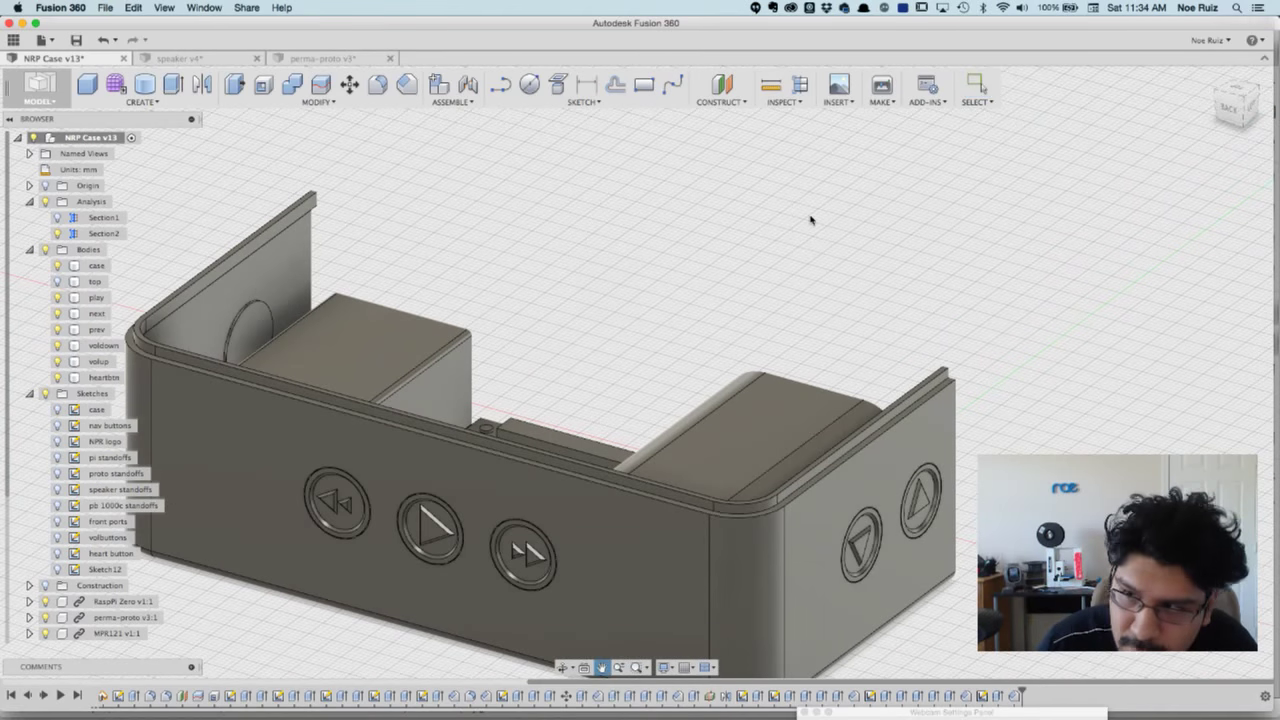
{"action": "left_click", "coordinate": [1231, 107]}
{"action": "middle_click_drag", "start_coordinate": [483, 257], "coordinate": [1054, 136], "text": "shift"}
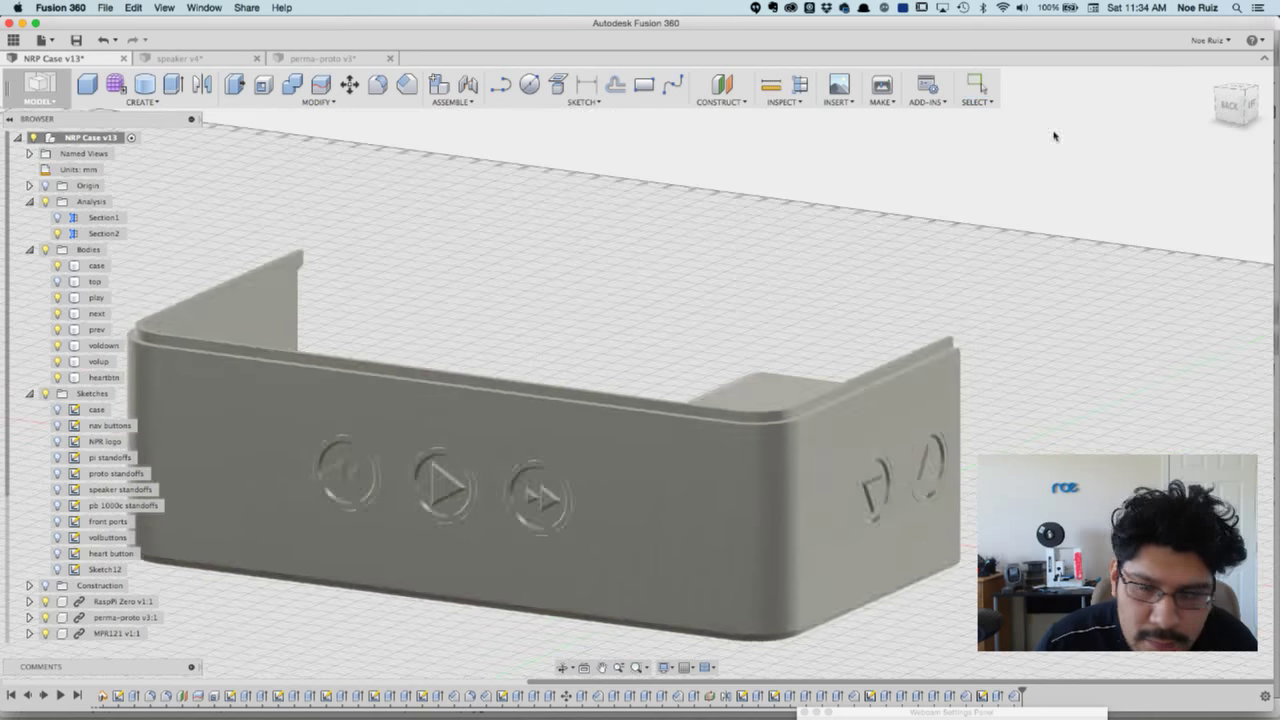
- Sketch a rectangle about 6.4 mm wide and 2 mm high on the lip's outer face above the previous, play and next buttons
{"action": "left_click", "coordinate": [1228, 106]}
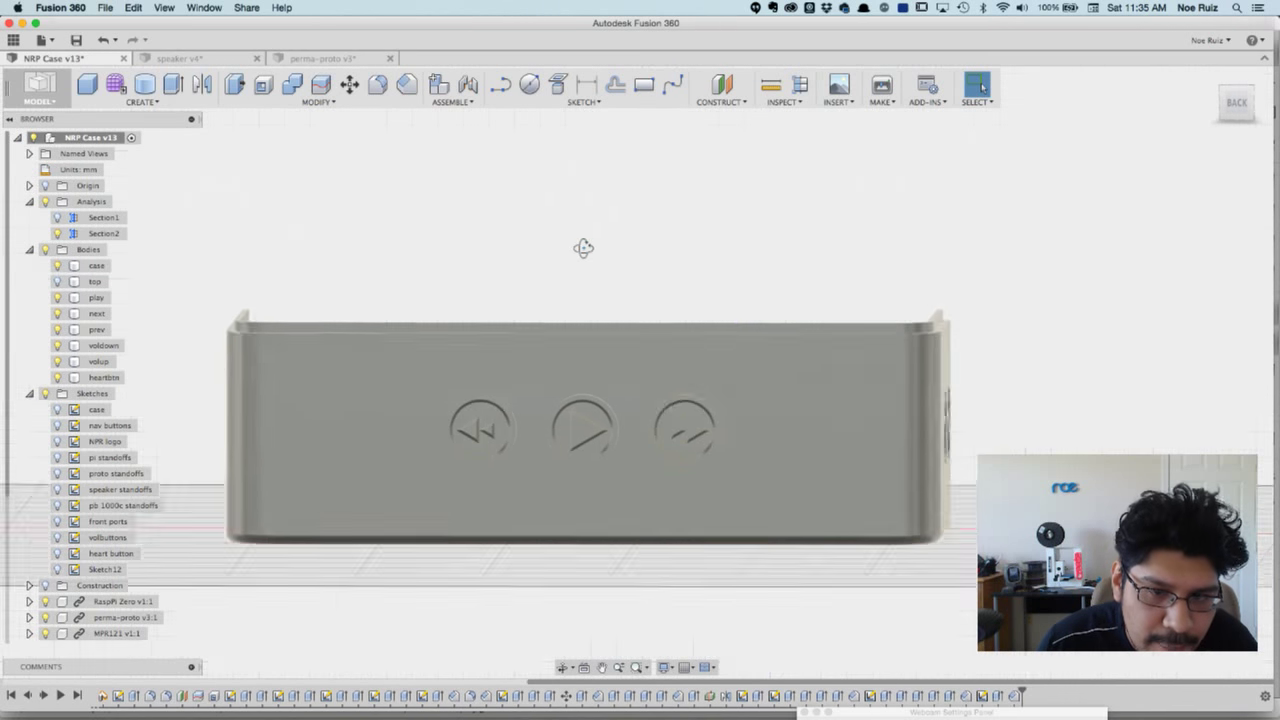
{"action": "left_click", "coordinate": [1234, 104]}
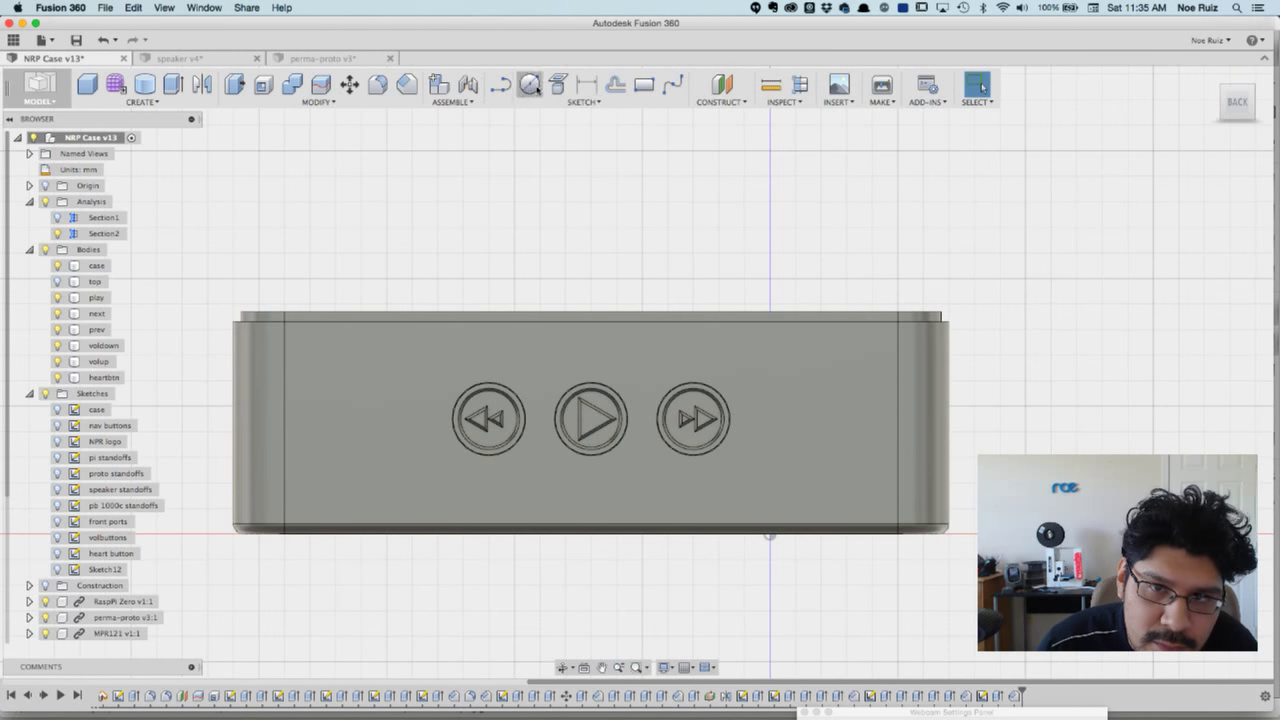
{"action": "left_click", "coordinate": [651, 86]}
{"action": "left_click", "coordinate": [566, 339]}
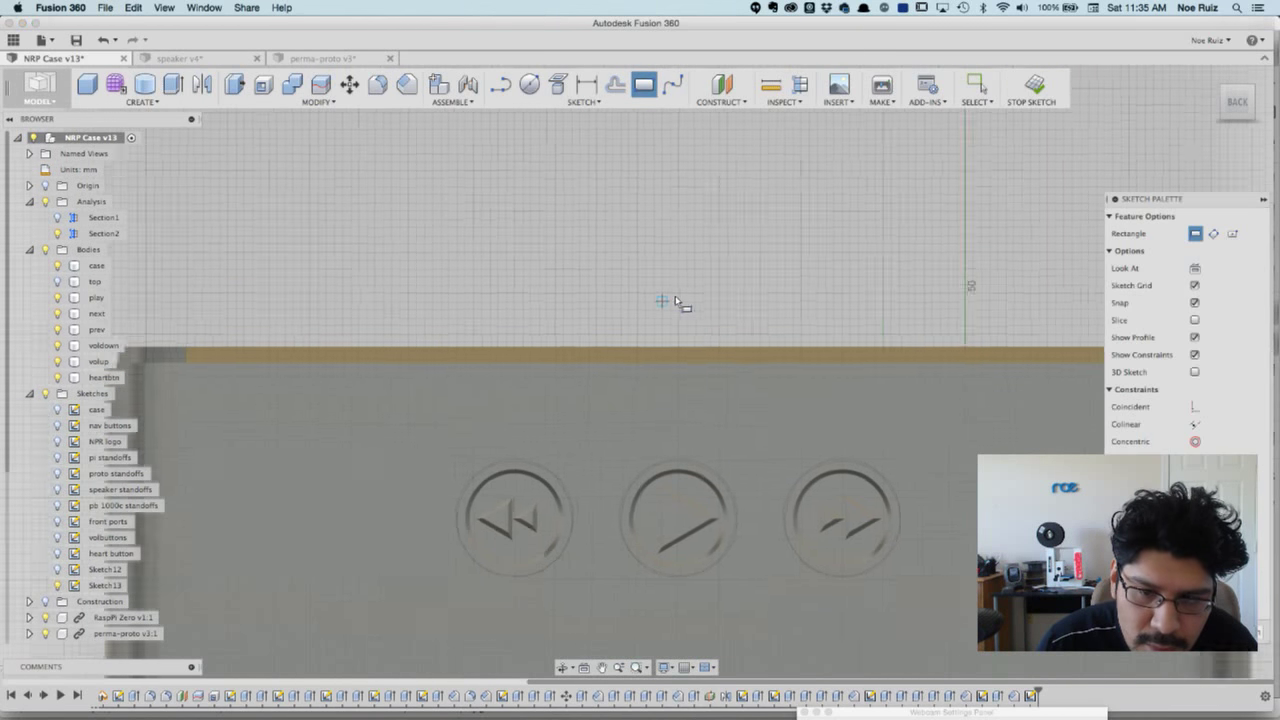
{"action": "left_click", "coordinate": [499, 90]}
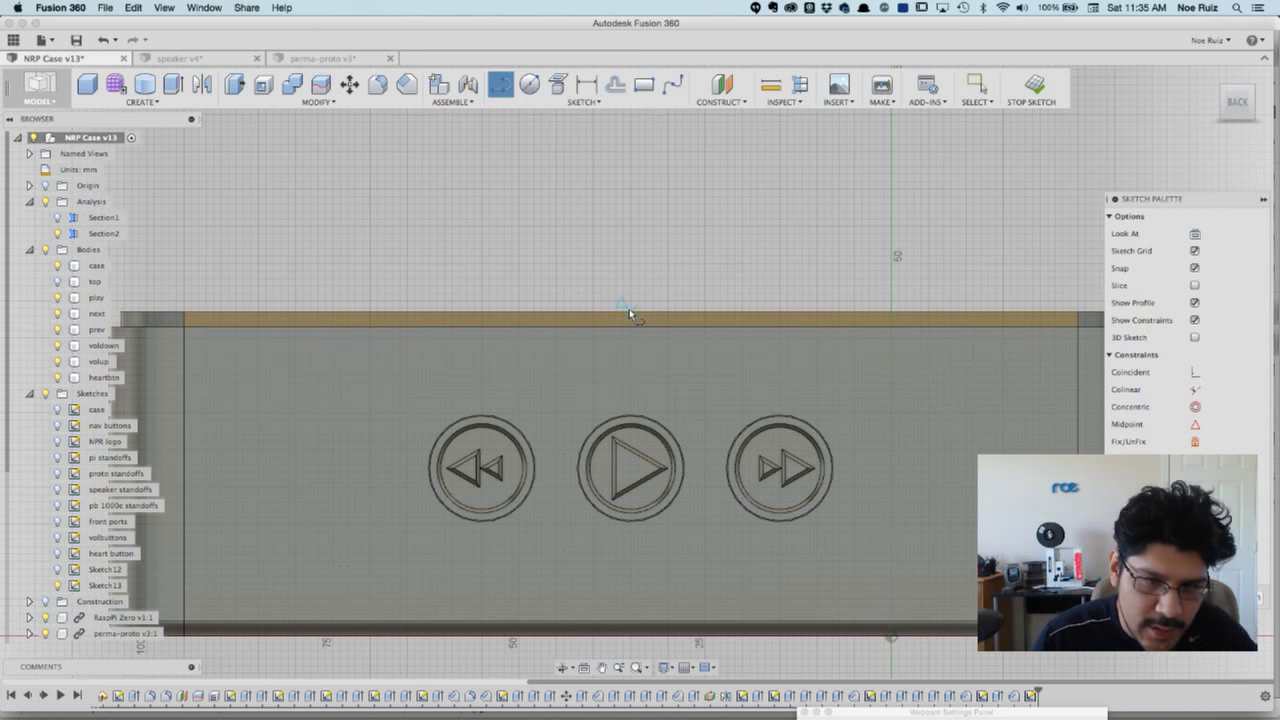
{"action": "scroll", "coordinate": [629, 313], "scroll_direction": "up", "scroll_amount": 3}
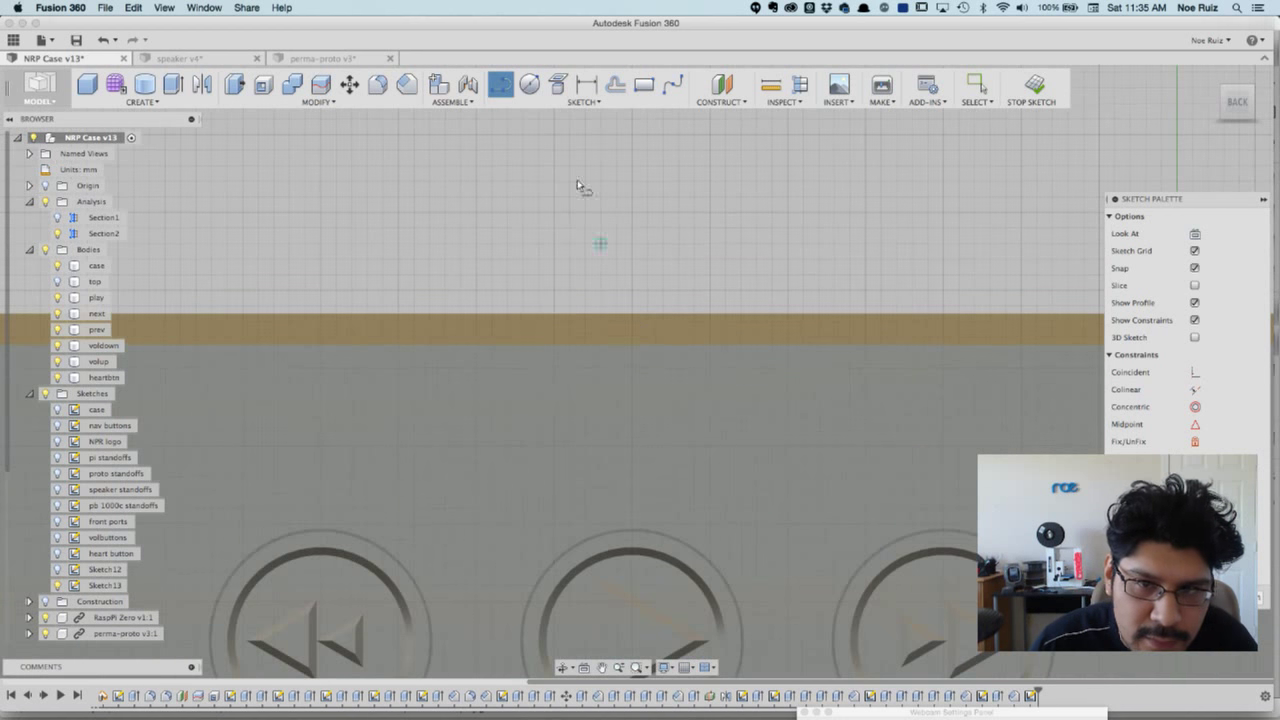
{"action": "left_click", "coordinate": [644, 85]}
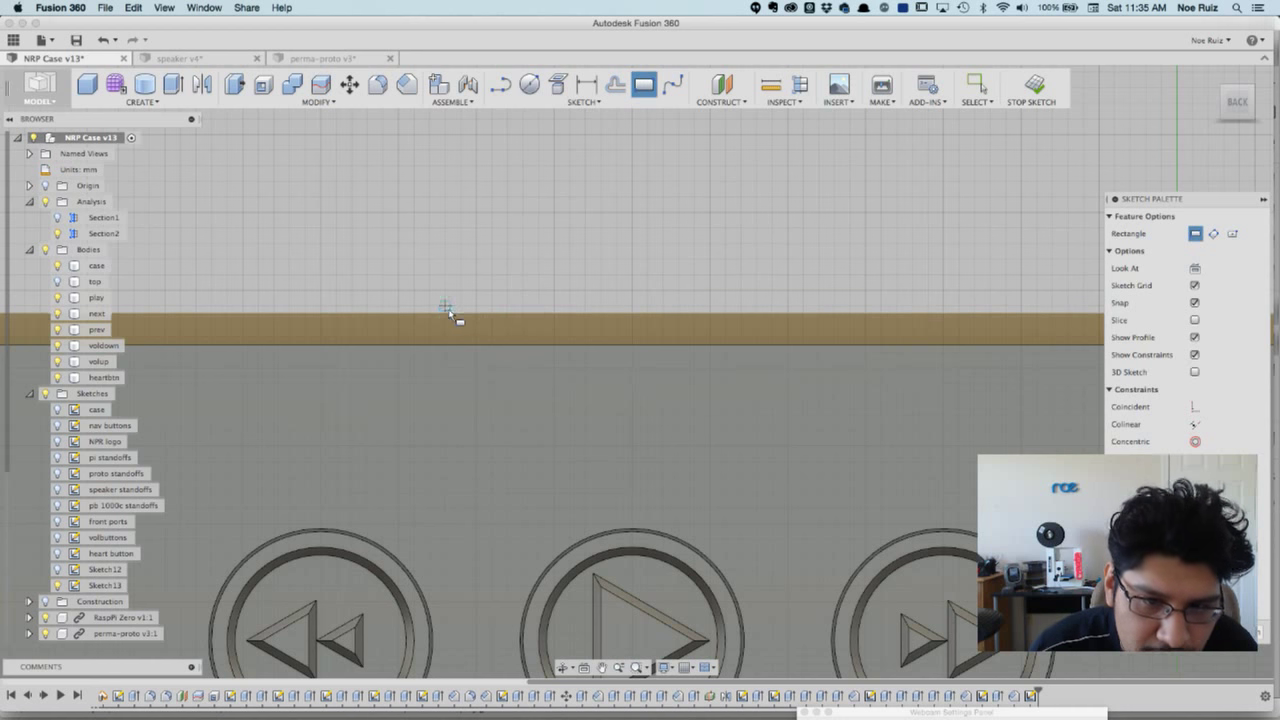
{"action": "scroll", "coordinate": [460, 317], "scroll_direction": "up", "scroll_amount": 2}
{"action": "left_click", "coordinate": [483, 317]}
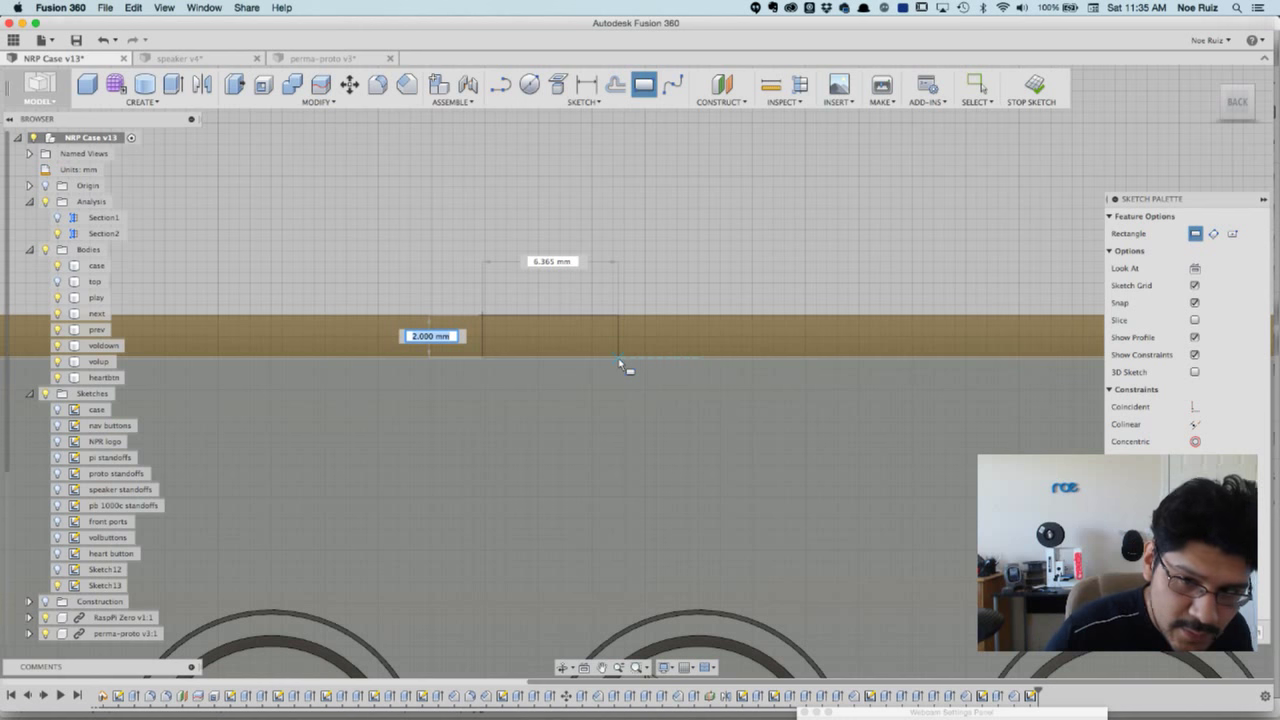
{"action": "left_click", "coordinate": [619, 360]}
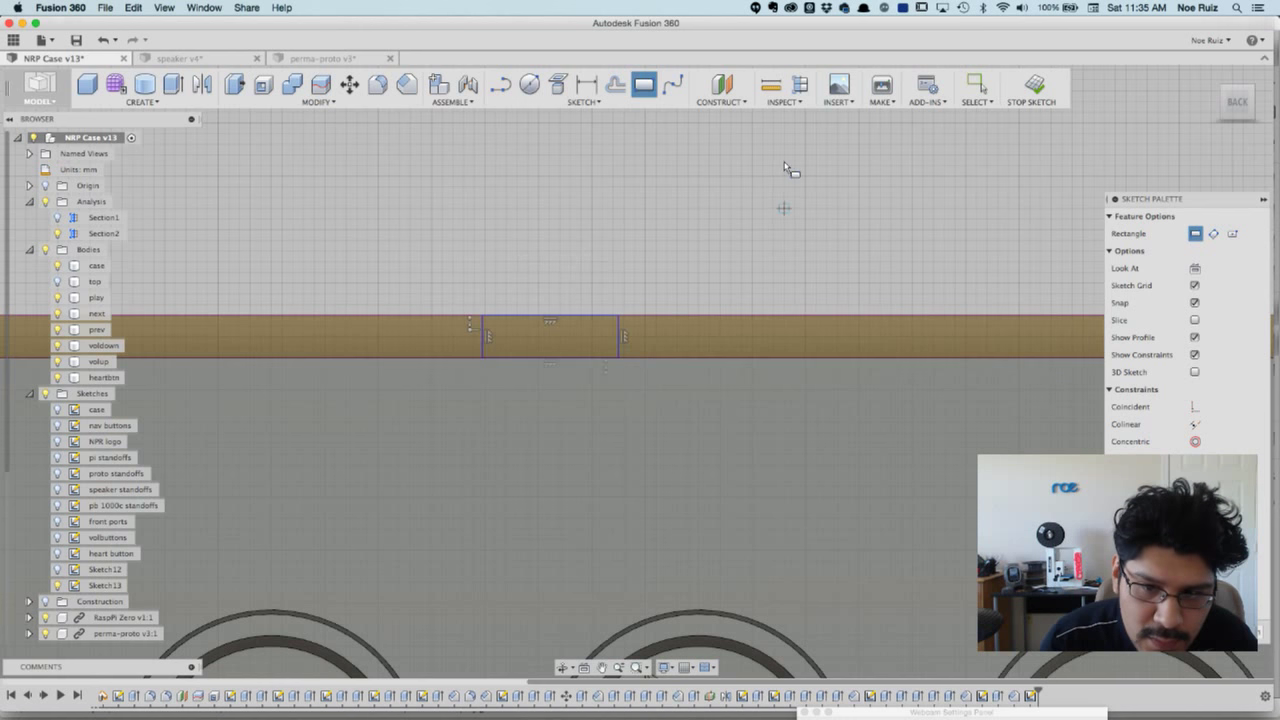
{"action": "left_click", "coordinate": [1033, 88]}
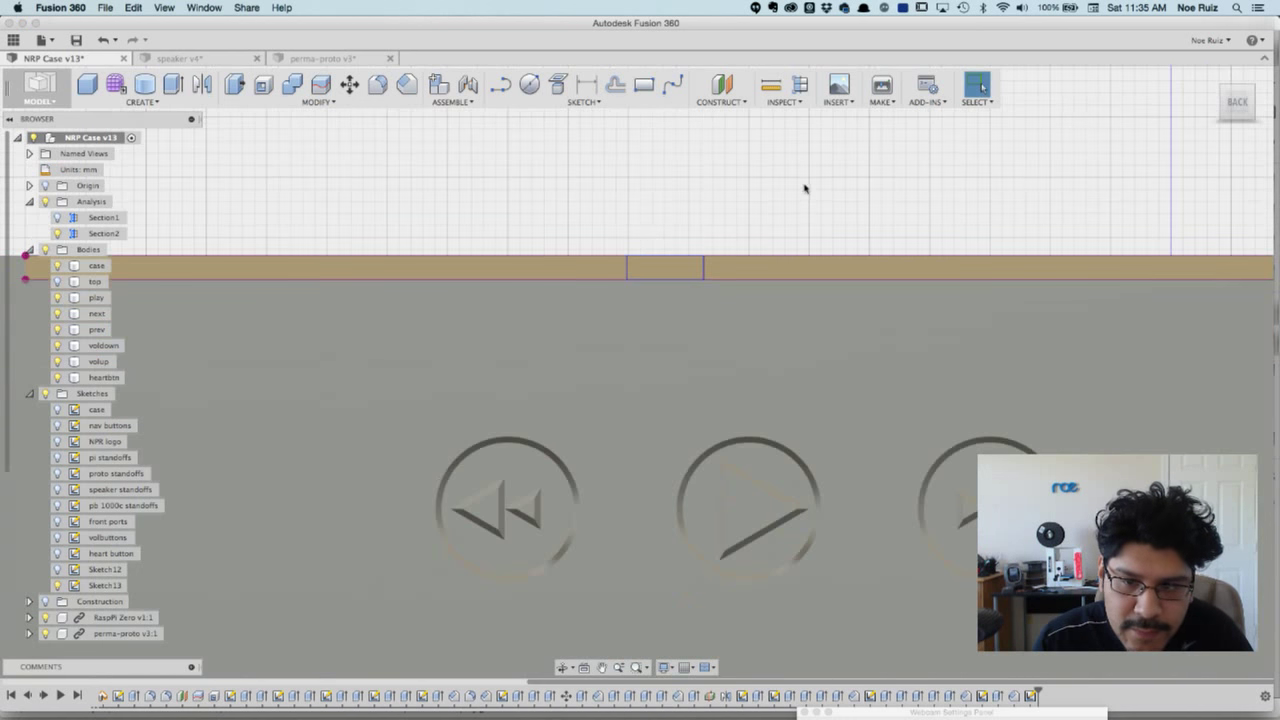
{"action": "middle_click_drag", "start_coordinate": [782, 209], "coordinate": [662, 287], "text": "shift"}
{"action": "left_click", "coordinate": [661, 294]}
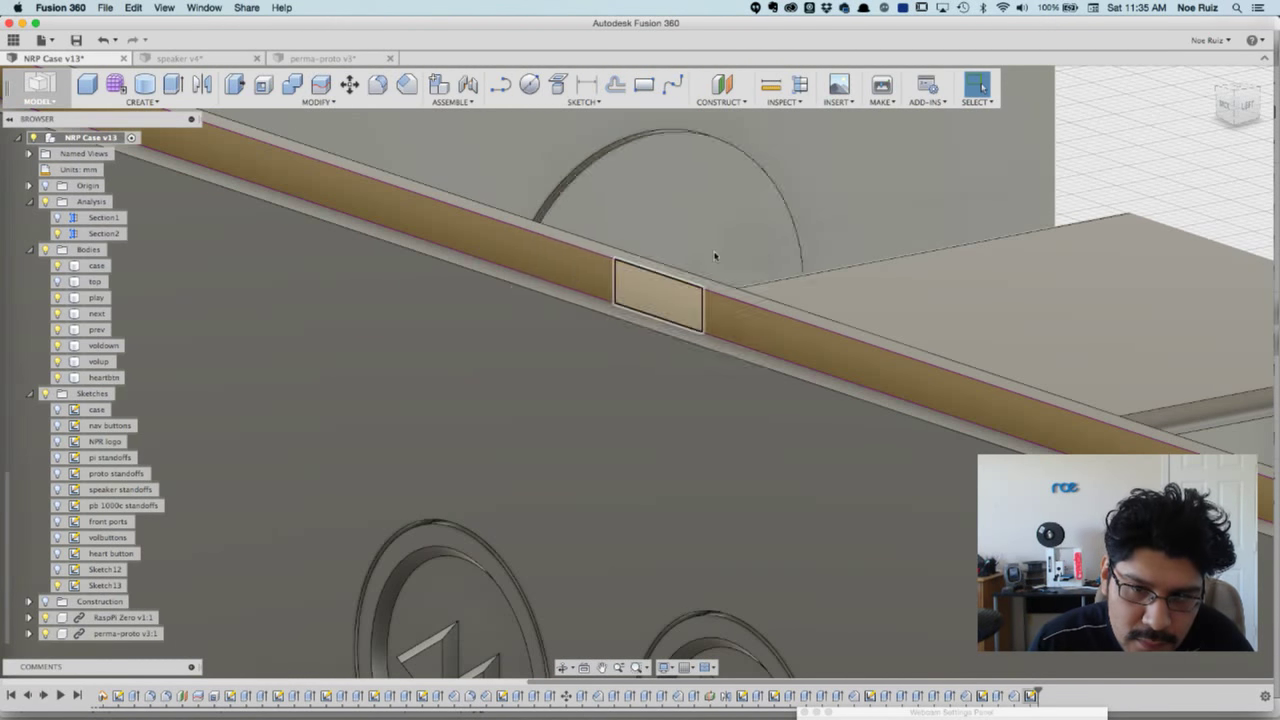
{"action": "left_click", "coordinate": [659, 297]}
{"action": "key", "text": "e"}
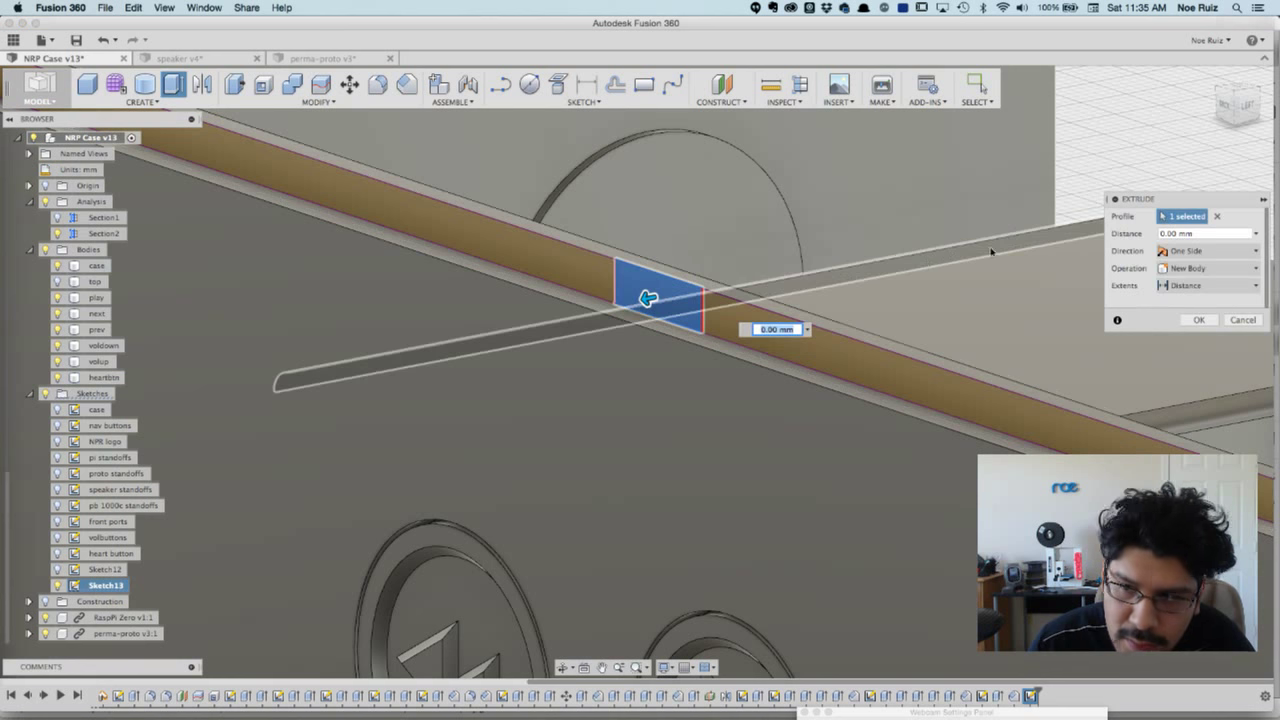
{"action": "left_click_drag", "start_coordinate": [649, 297], "coordinate": [697, 288]}
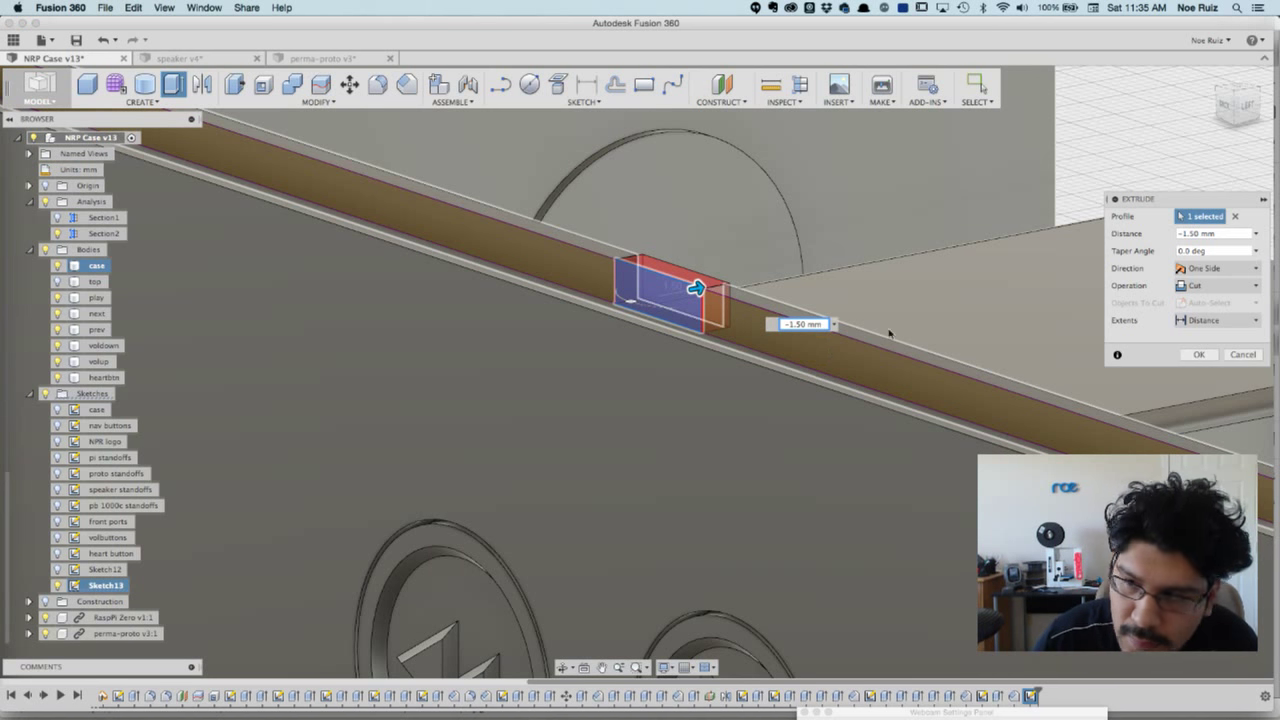
{"action": "left_click", "coordinate": [1198, 233]}
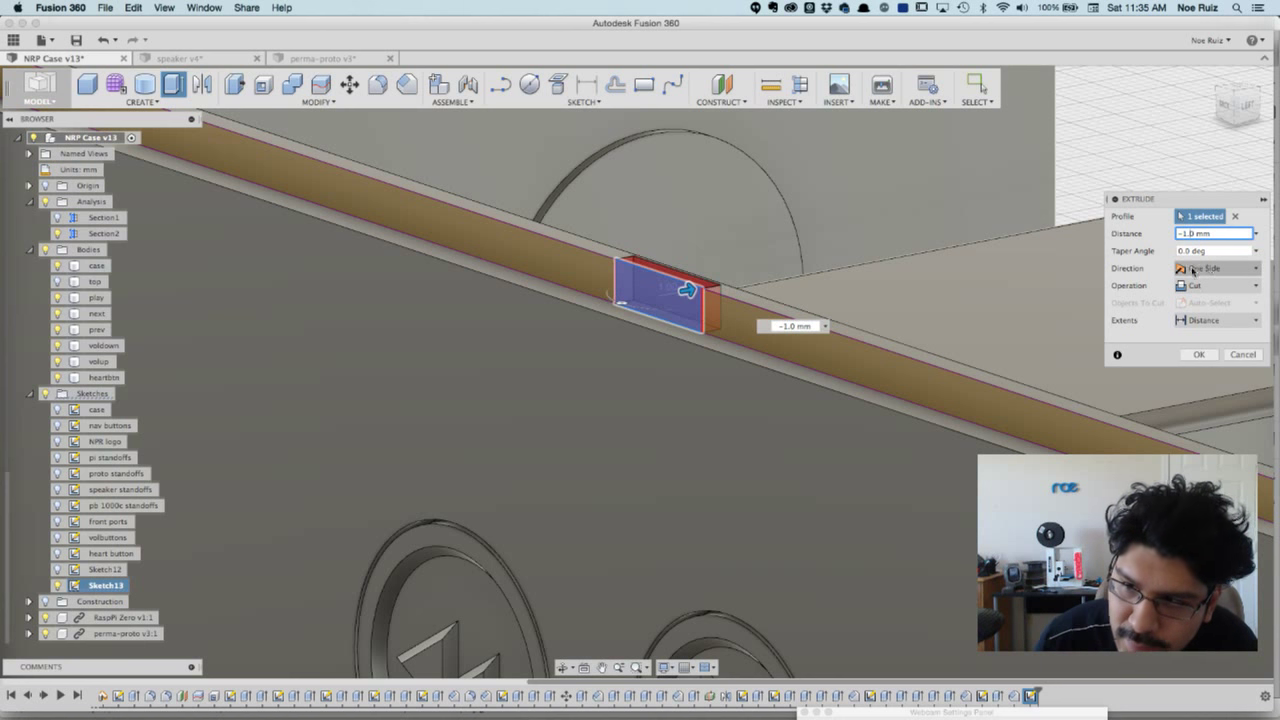
{"action": "left_click_drag", "start_coordinate": [1212, 236], "coordinate": [1156, 237]}
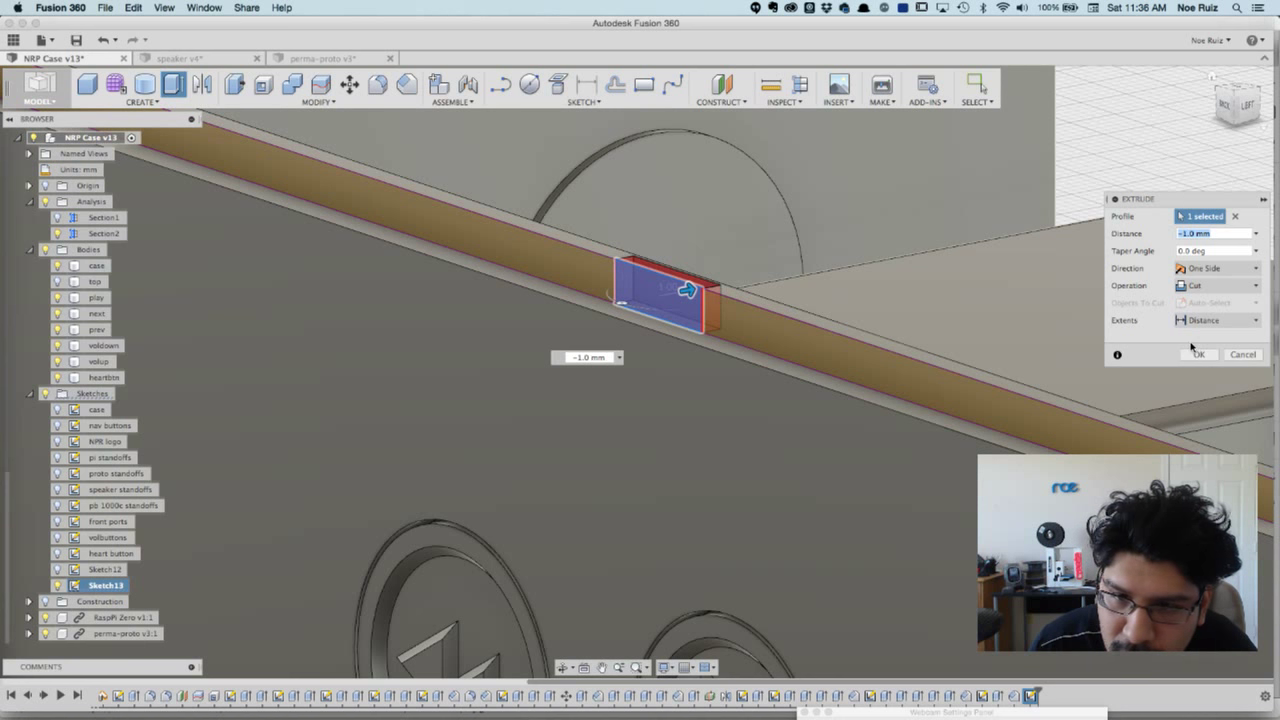
{"action": "left_click", "coordinate": [1243, 356]}
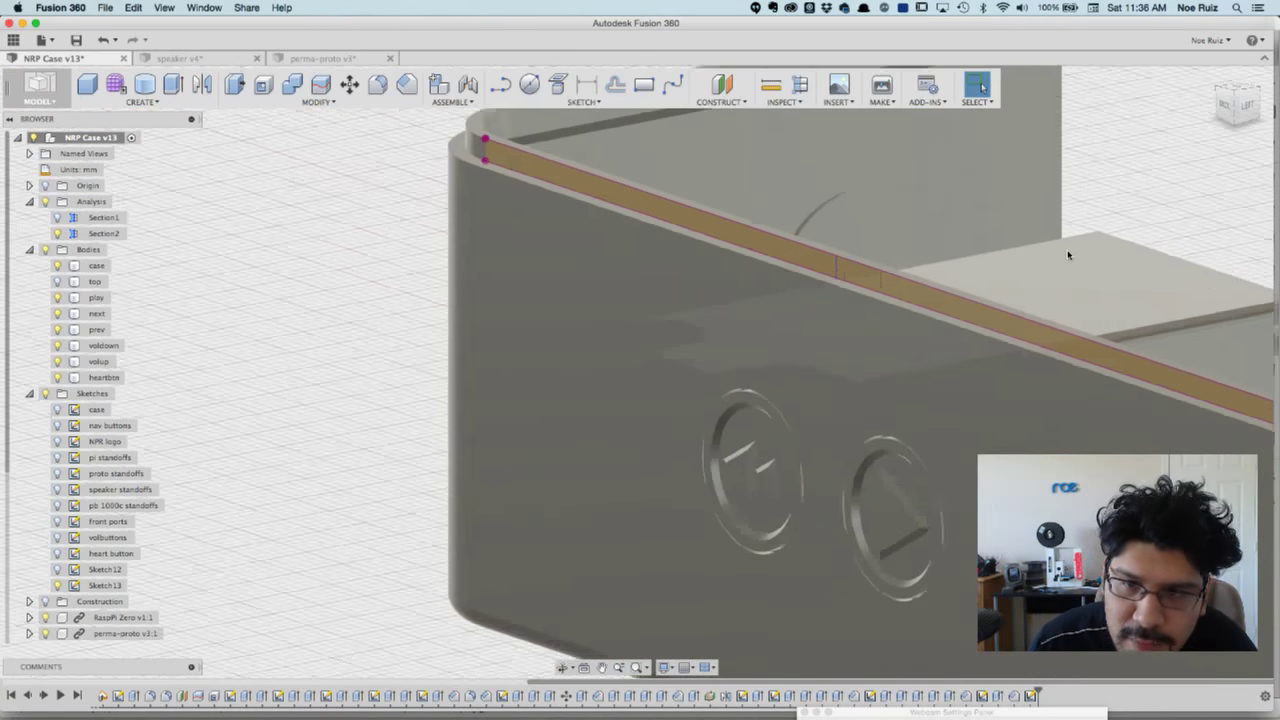
- Delete the rectangle sketch from the lip's outer face
{"action": "scroll", "coordinate": [1067, 255], "scroll_direction": "down", "scroll_amount": 2}
{"action": "middle_click_drag", "start_coordinate": [412, 203], "coordinate": [397, 309]}
{"action": "scroll", "coordinate": [577, 245], "scroll_direction": "up", "scroll_amount": 5}
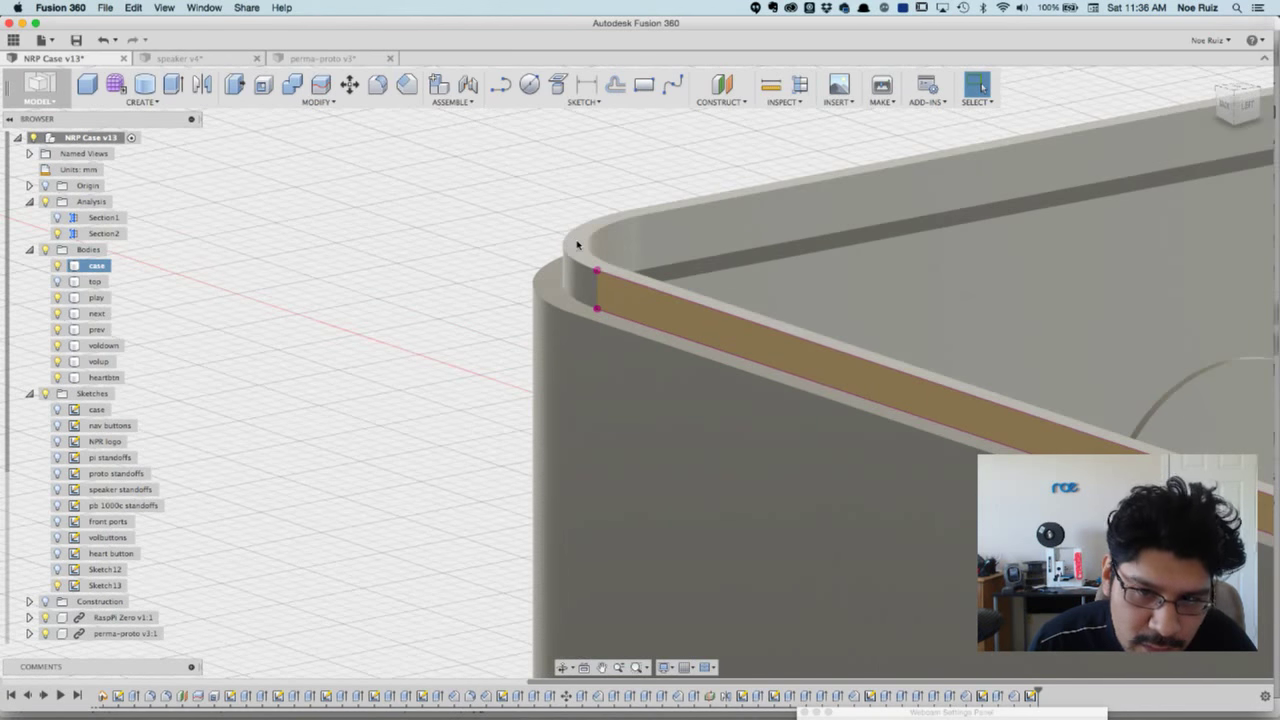
{"action": "left_click", "coordinate": [501, 251]}
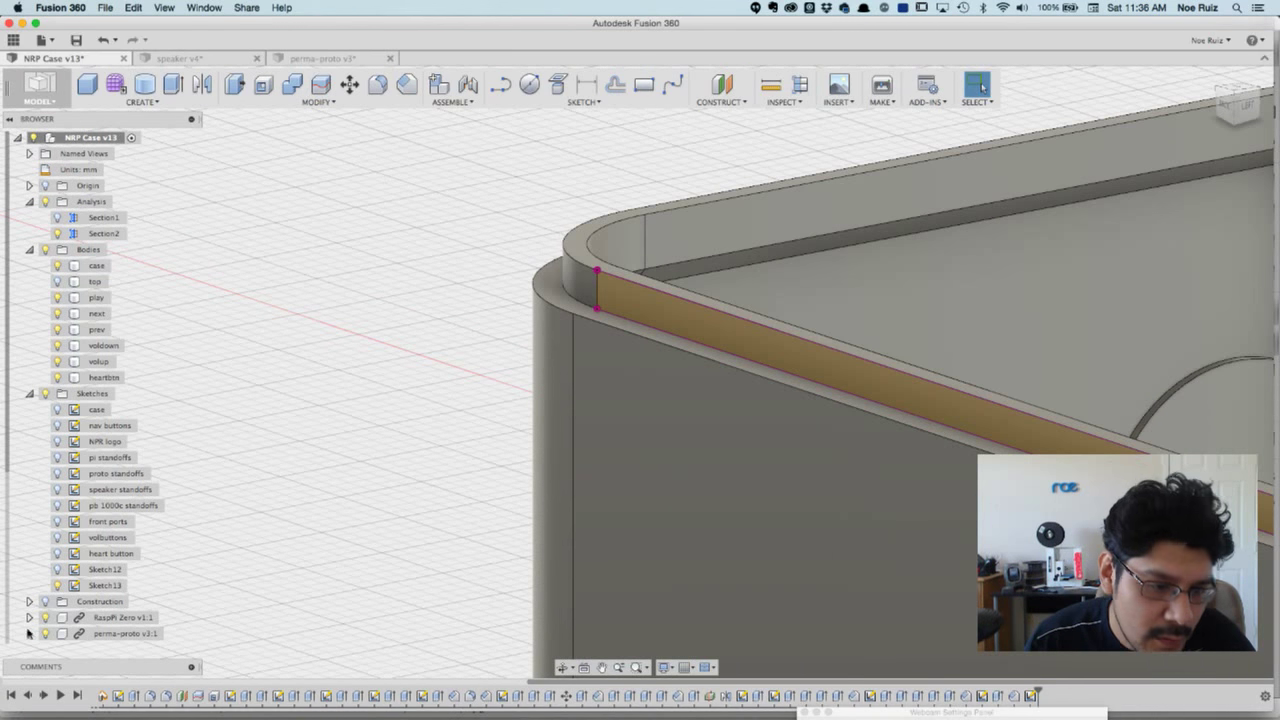
{"action": "left_click", "coordinate": [1112, 657]}
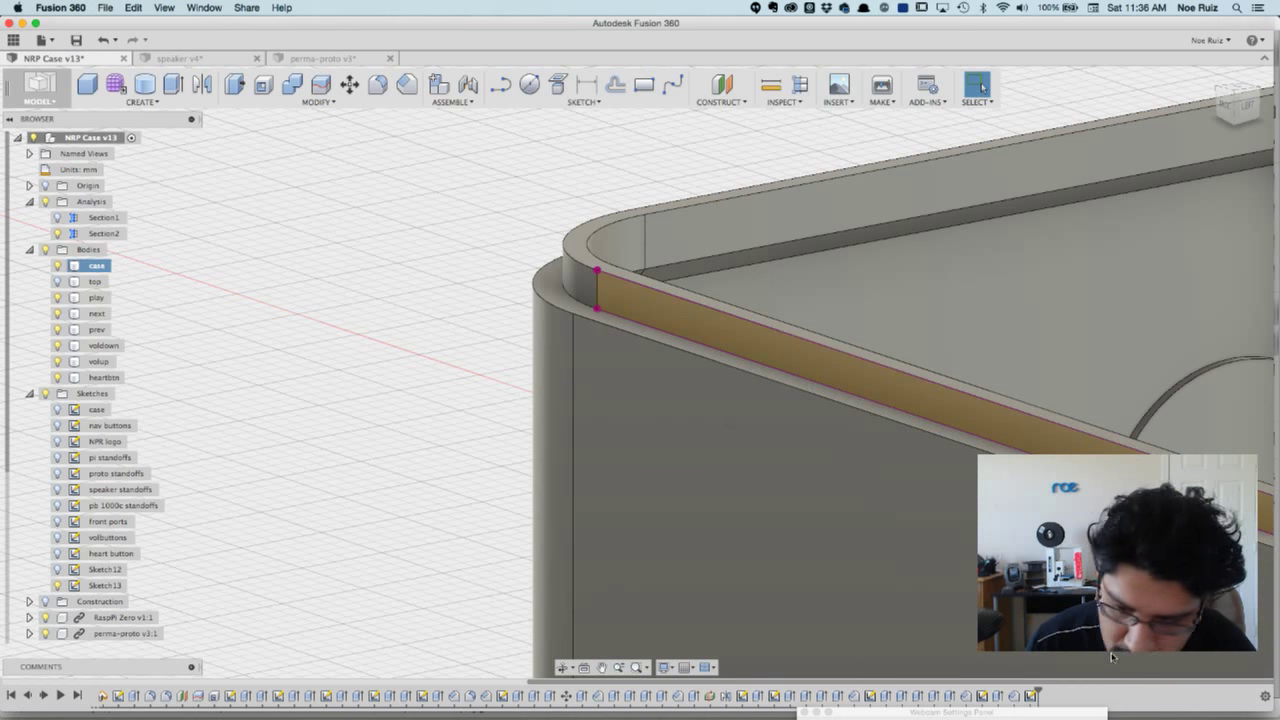
{"action": "right_click", "coordinate": [1030, 697]}
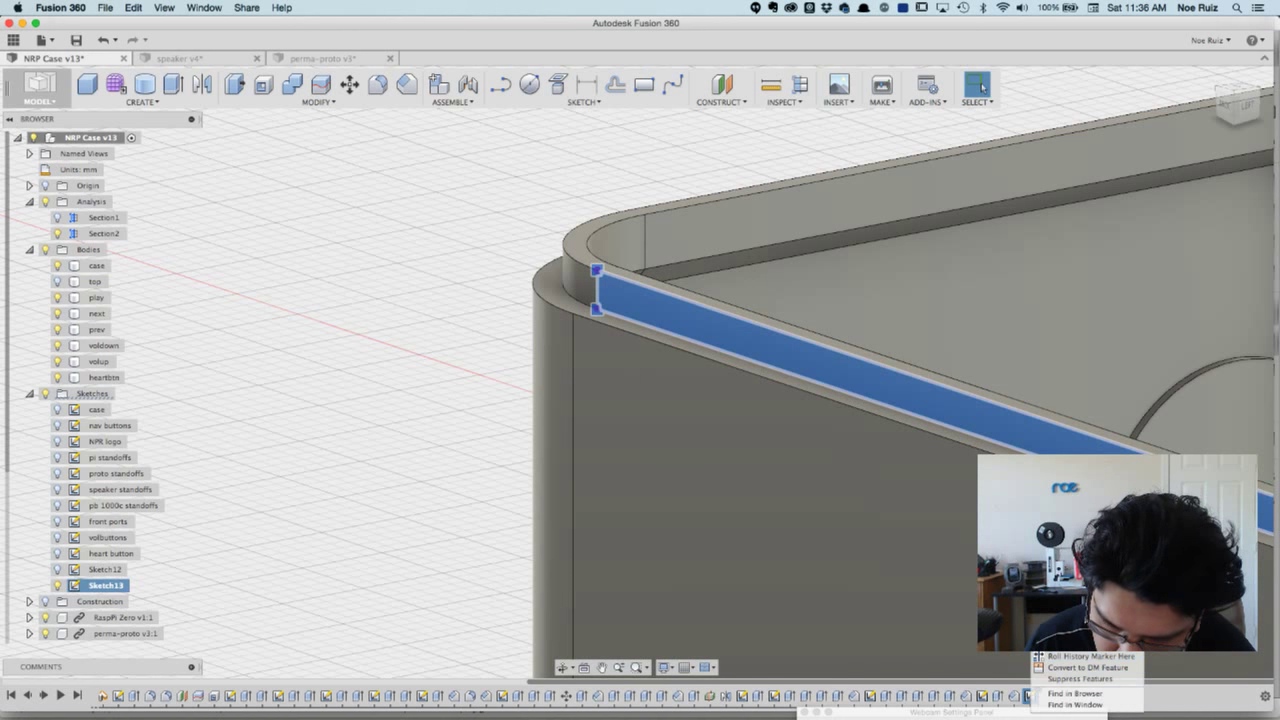
{"action": "left_click", "coordinate": [1064, 639]}
- Make Sketch12 visible and rename it lip
{"action": "middle_click_drag", "start_coordinate": [457, 341], "coordinate": [445, 299], "text": "shift"}
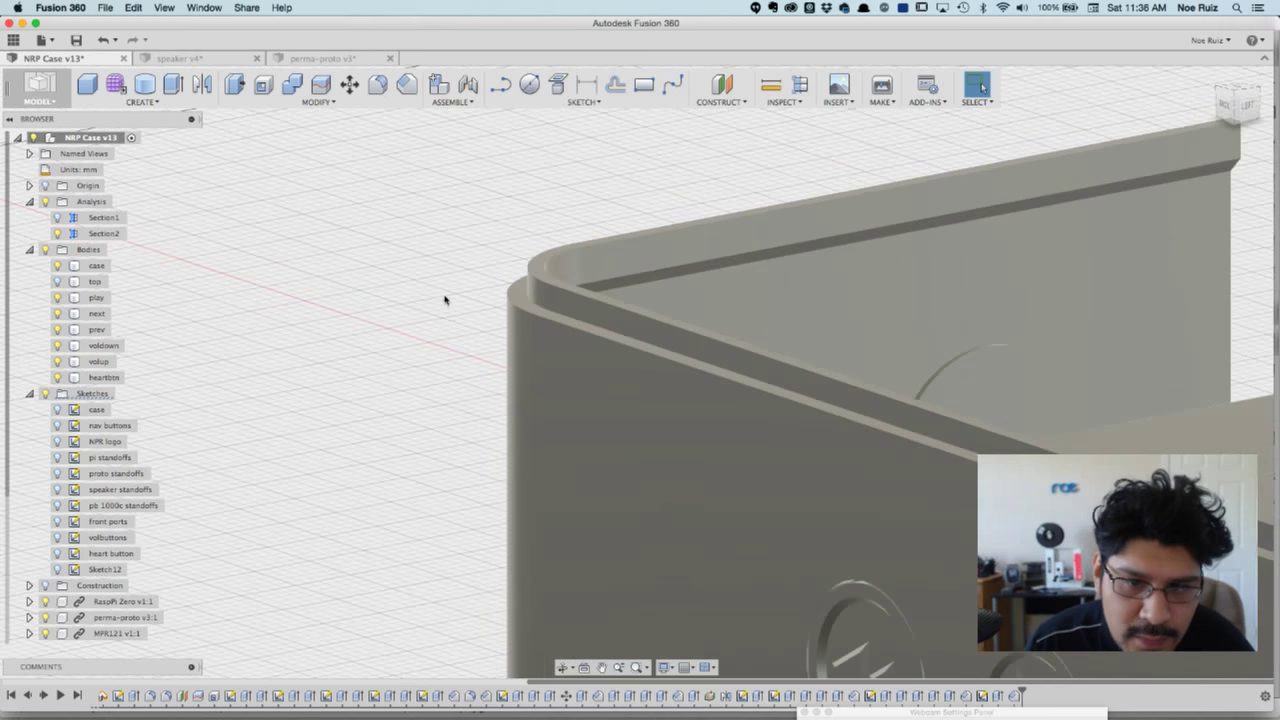
{"action": "scroll", "coordinate": [445, 300], "scroll_direction": "down", "scroll_amount": 1}
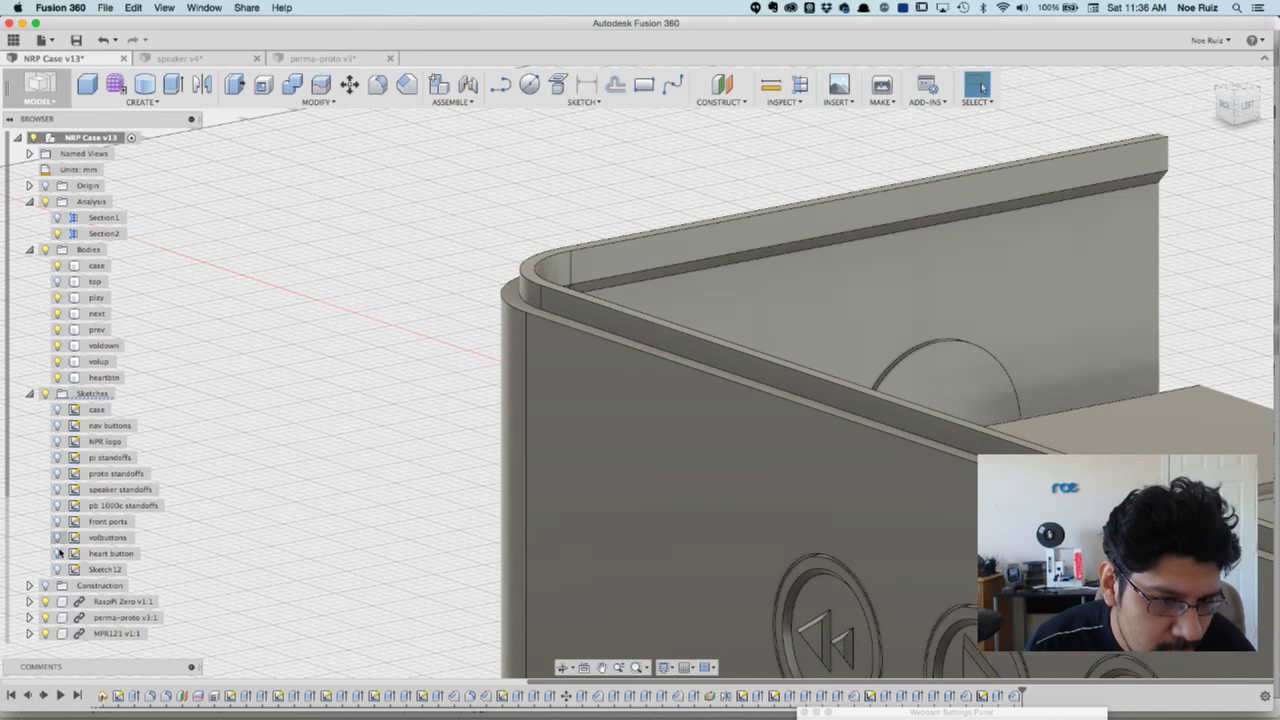
{"action": "double_click", "coordinate": [105, 569]}
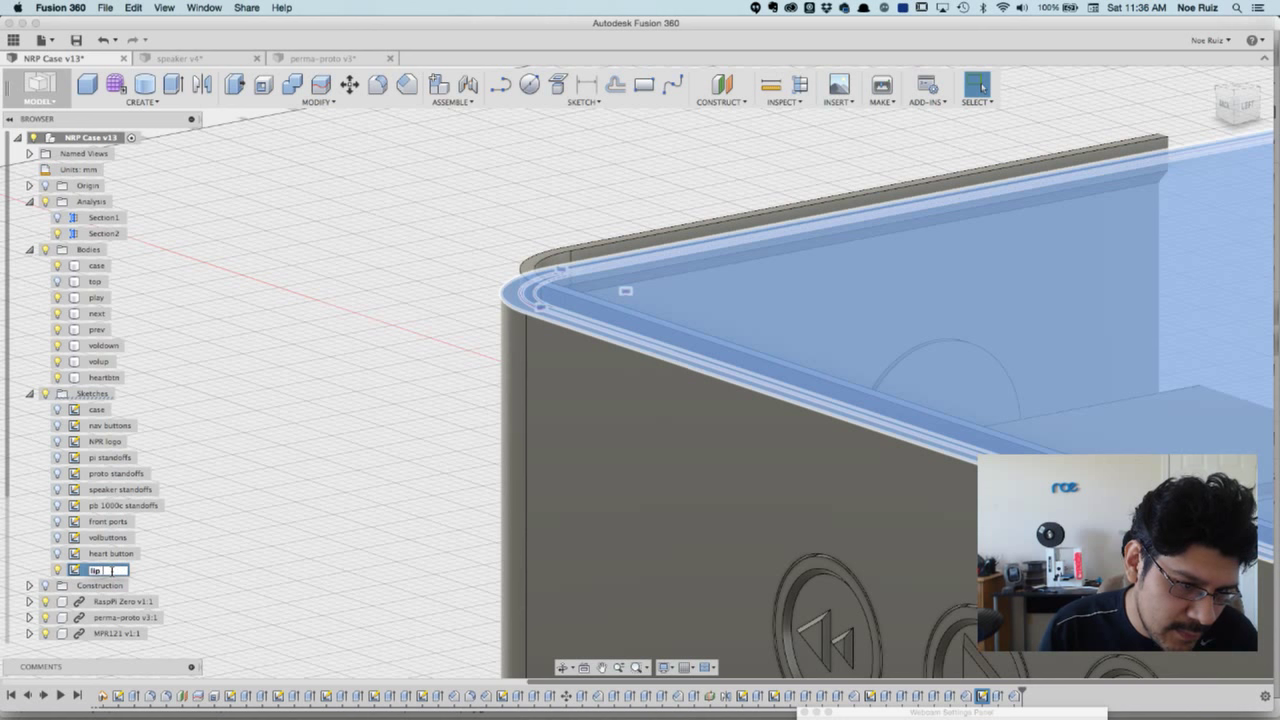
{"action": "key", "text": "Escape"}
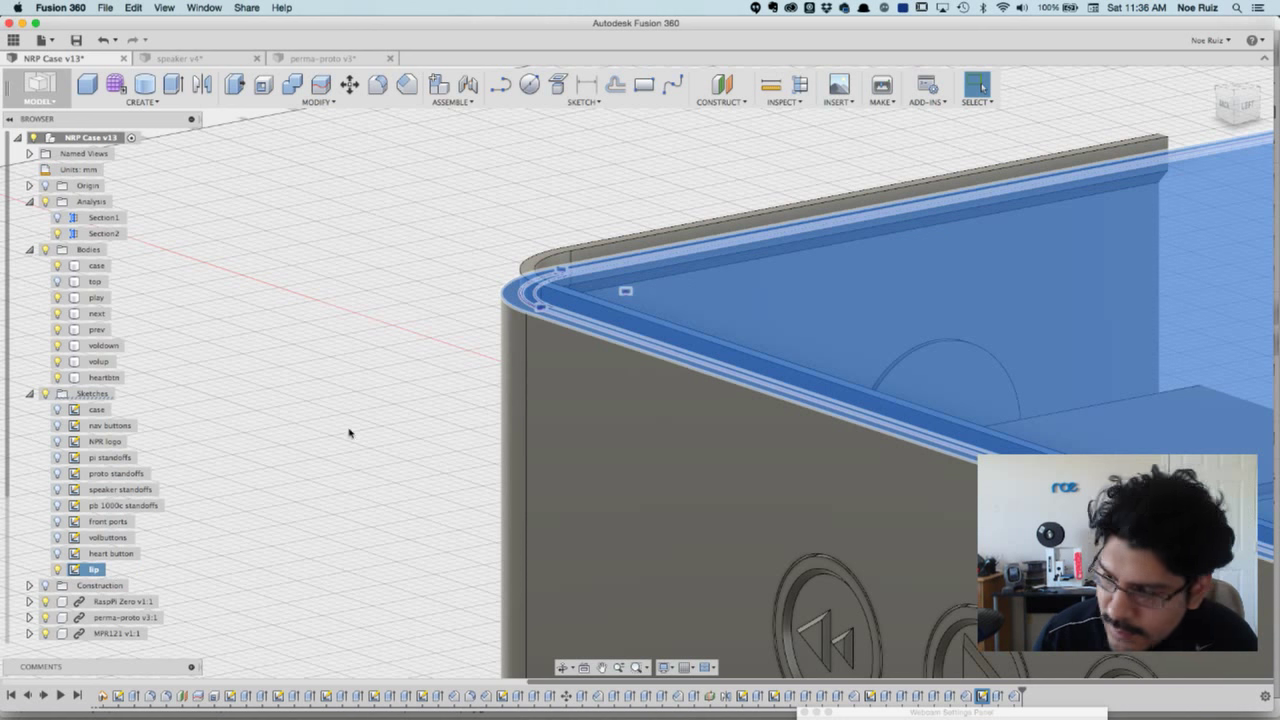
{"action": "left_click", "coordinate": [378, 437]}
- Cut the thin ring profile of the lip sketch with an extrude that extends to the lip's top face
{"action": "scroll", "coordinate": [552, 311], "scroll_direction": "up", "scroll_amount": 10}
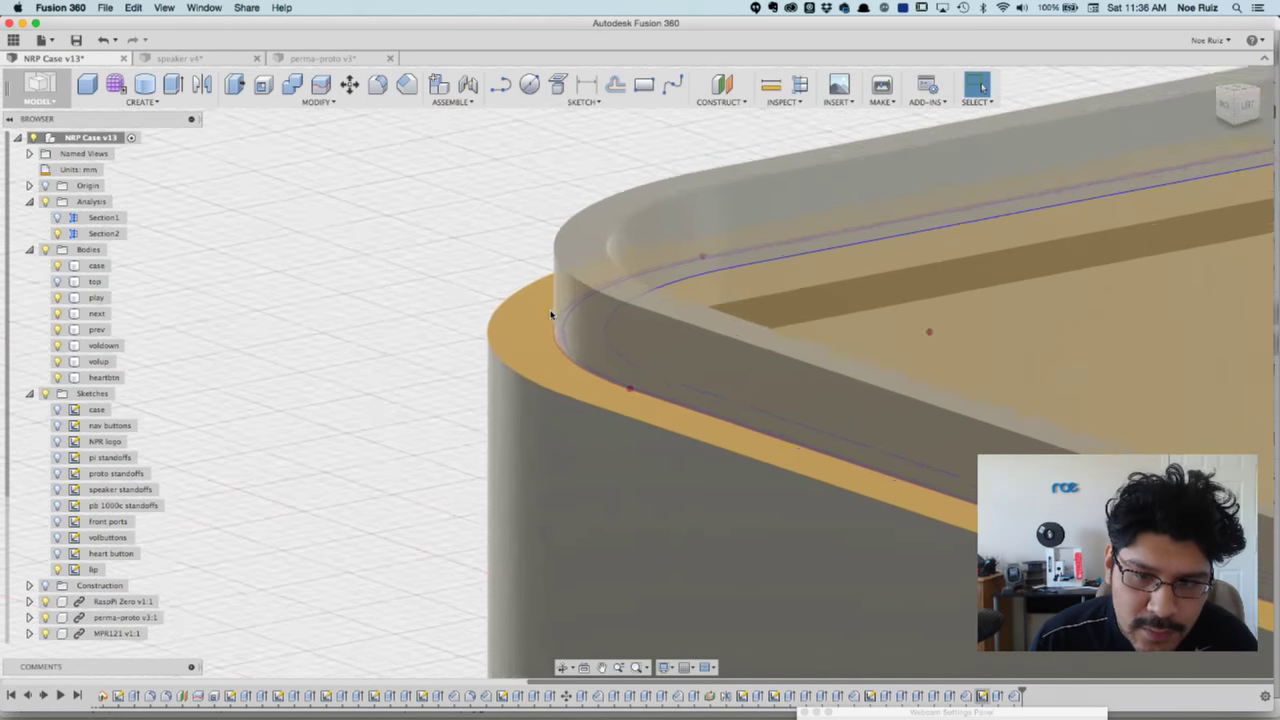
{"action": "key", "text": "e"}
{"action": "scroll", "coordinate": [556, 338], "scroll_direction": "up", "scroll_amount": 2}
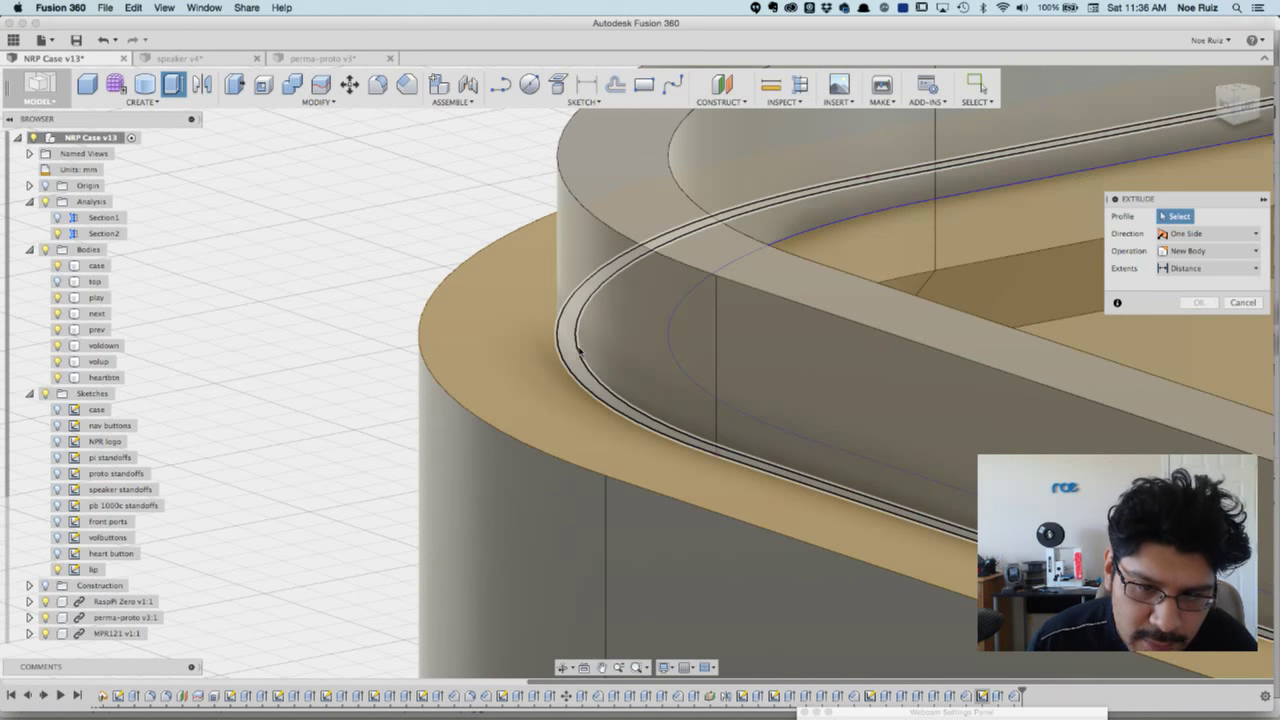
{"action": "left_click", "coordinate": [572, 350]}
{"action": "scroll", "coordinate": [570, 349], "scroll_direction": "down", "scroll_amount": 5}
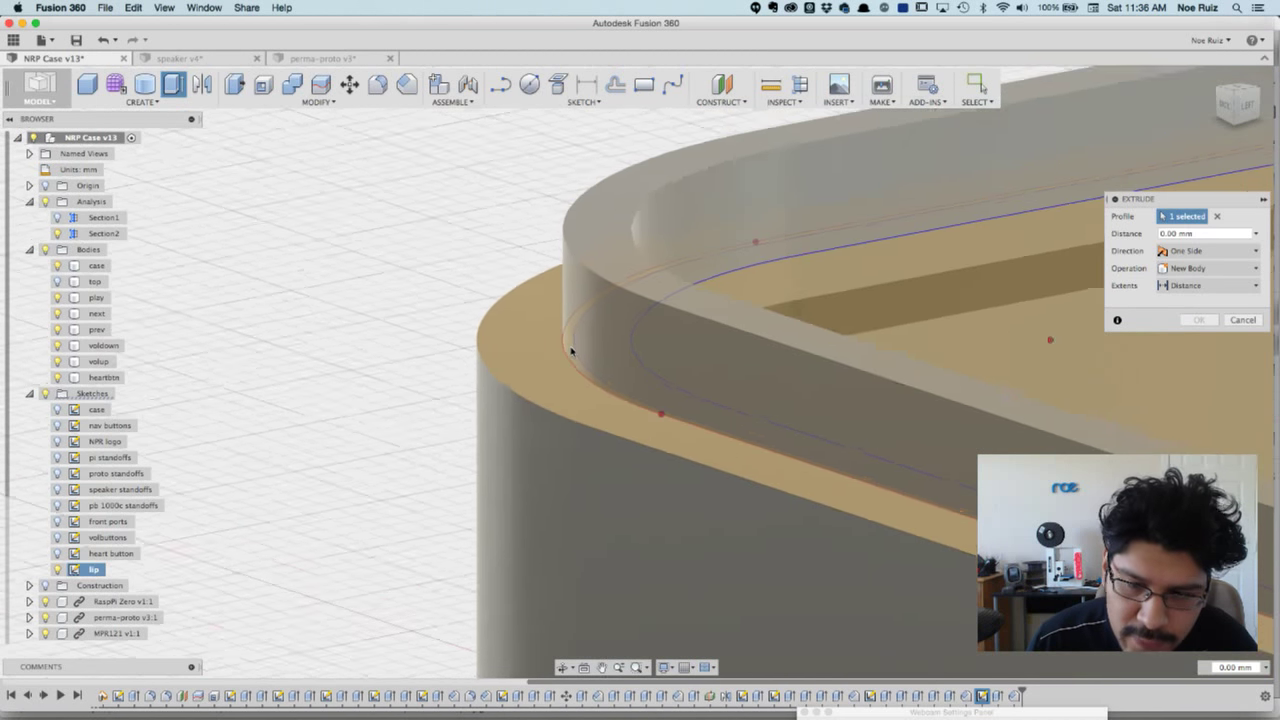
{"action": "scroll", "coordinate": [537, 401], "scroll_direction": "down", "scroll_amount": 2}
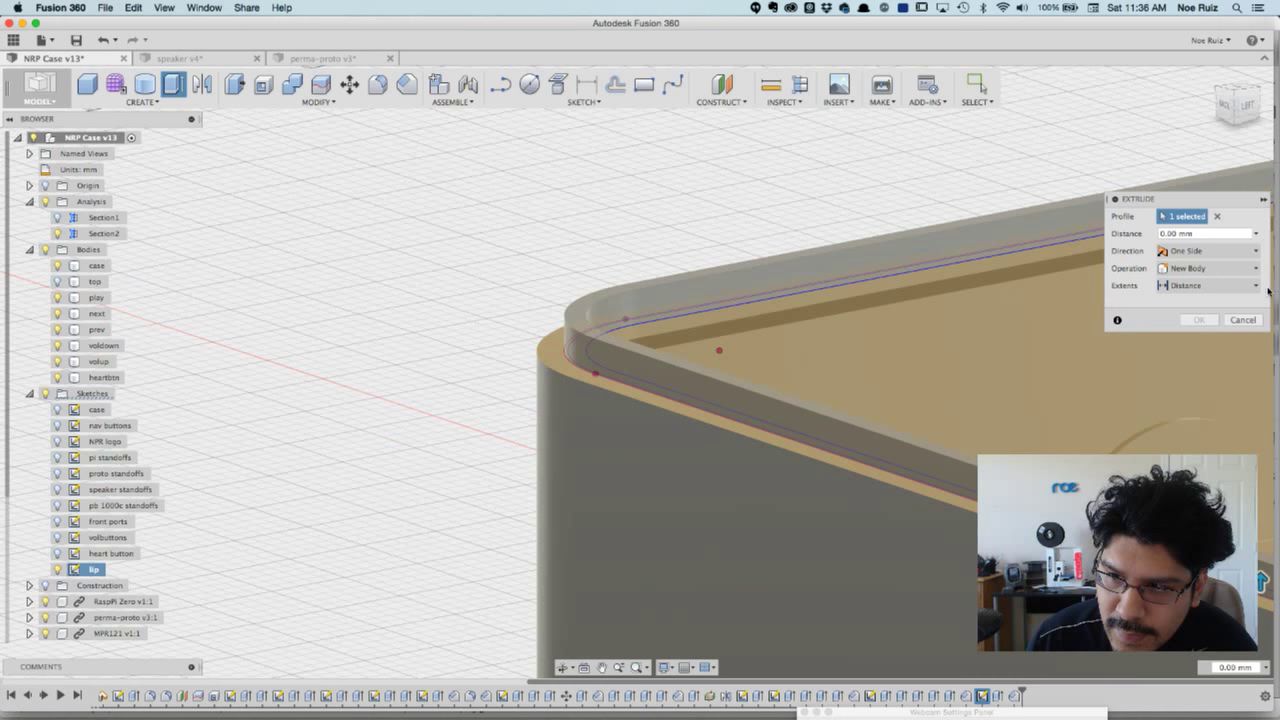
{"action": "left_click", "coordinate": [1256, 285]}
{"action": "left_click", "coordinate": [1185, 300]}
{"action": "scroll", "coordinate": [607, 302], "scroll_direction": "up", "scroll_amount": 2}
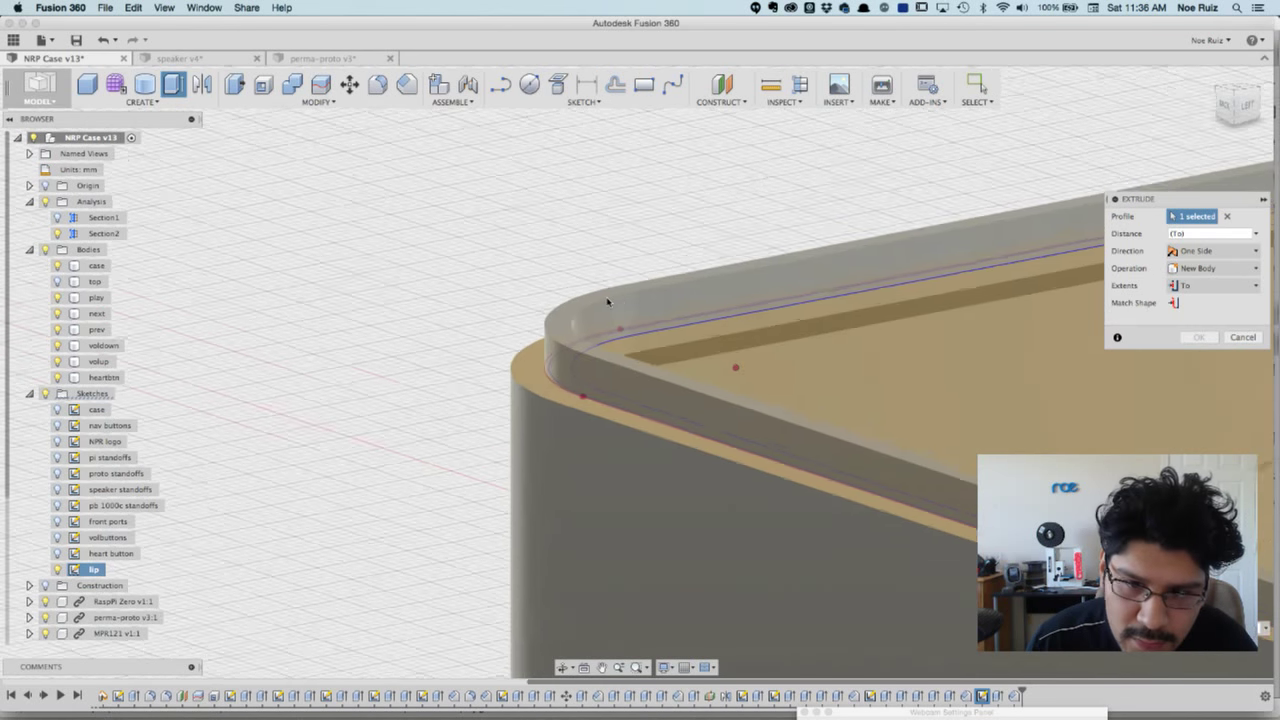
{"action": "scroll", "coordinate": [590, 310], "scroll_direction": "up", "scroll_amount": 3}
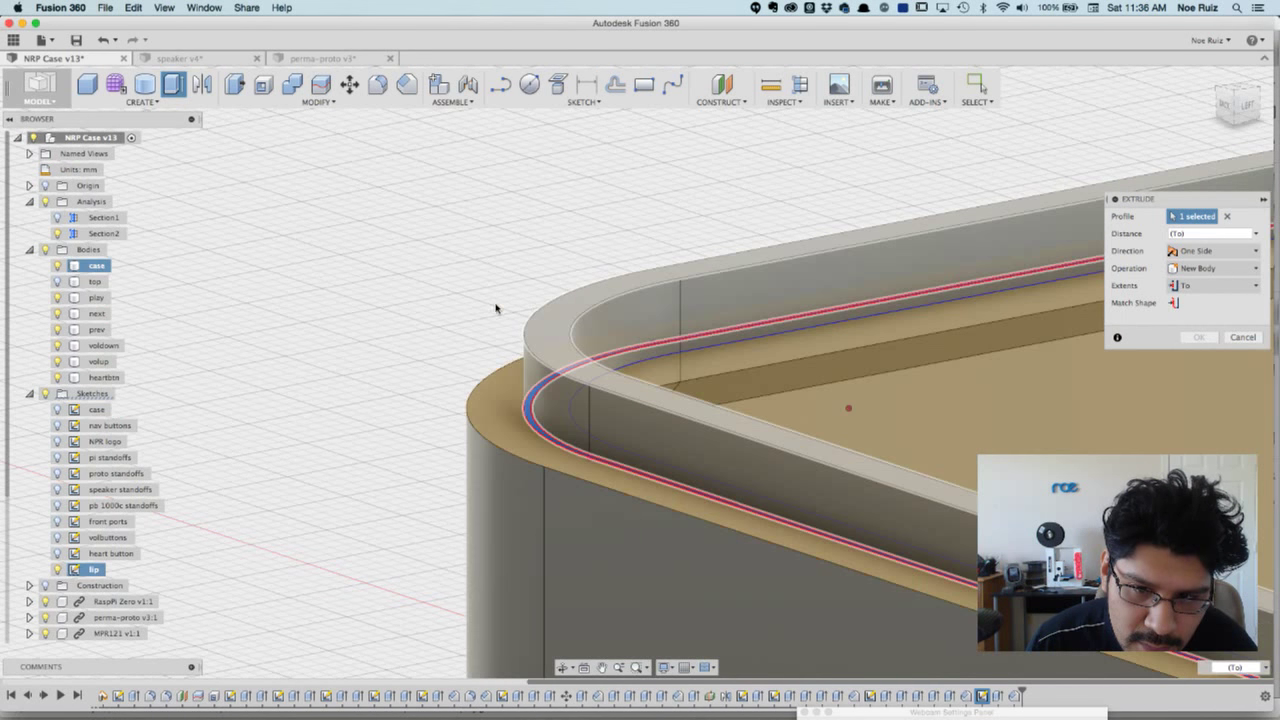
{"action": "left_click", "coordinate": [533, 332]}
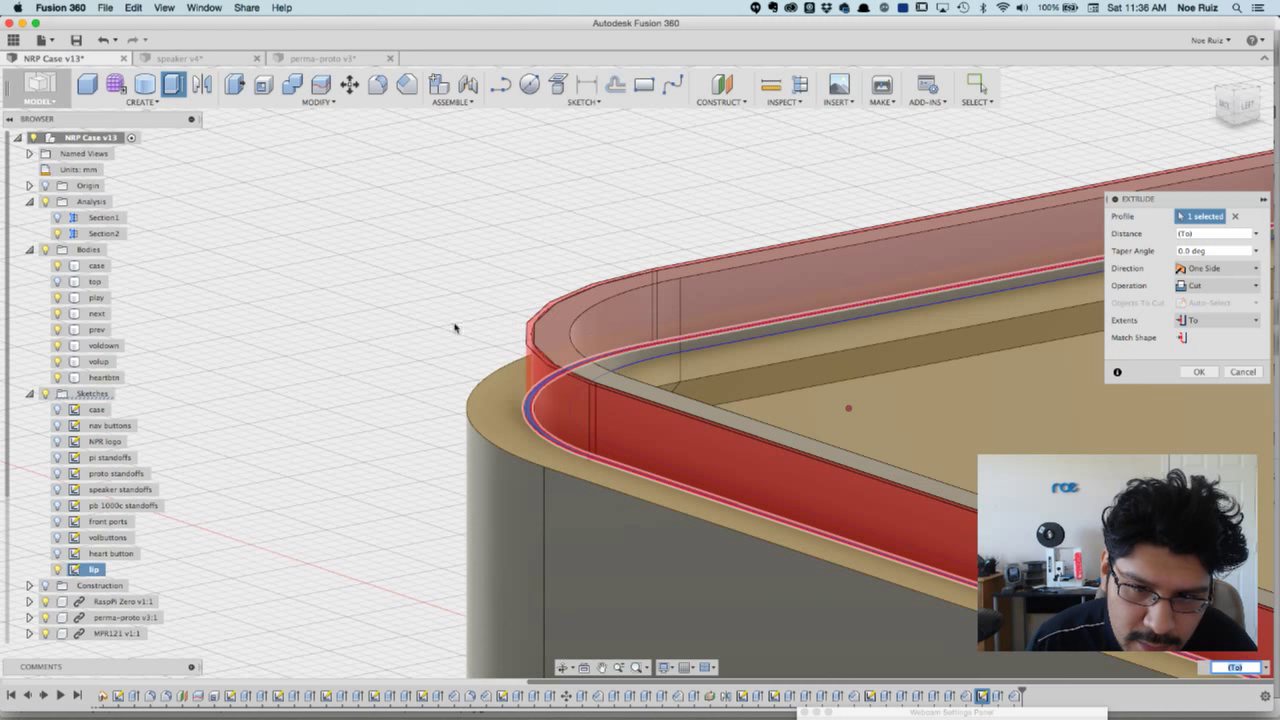
{"action": "left_click", "coordinate": [1198, 372]}
- Examine the trimmed lip around the case corner from the outside and from the inside
{"action": "scroll", "coordinate": [418, 396], "scroll_direction": "down", "scroll_amount": 4}
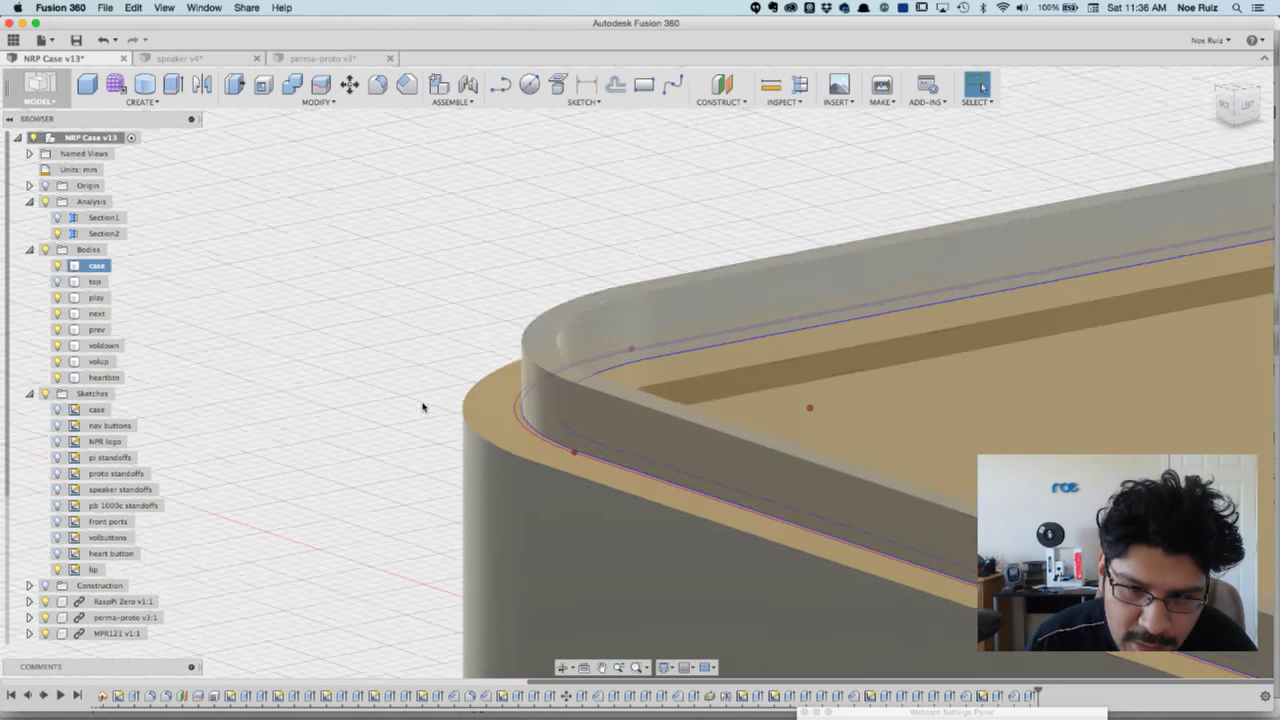
{"action": "scroll", "coordinate": [413, 389], "scroll_direction": "down", "scroll_amount": 1}
{"action": "middle_click_drag", "start_coordinate": [394, 397], "coordinate": [363, 392], "text": "shift"}
{"action": "middle_click_drag", "start_coordinate": [471, 451], "coordinate": [441, 448], "text": "shift"}
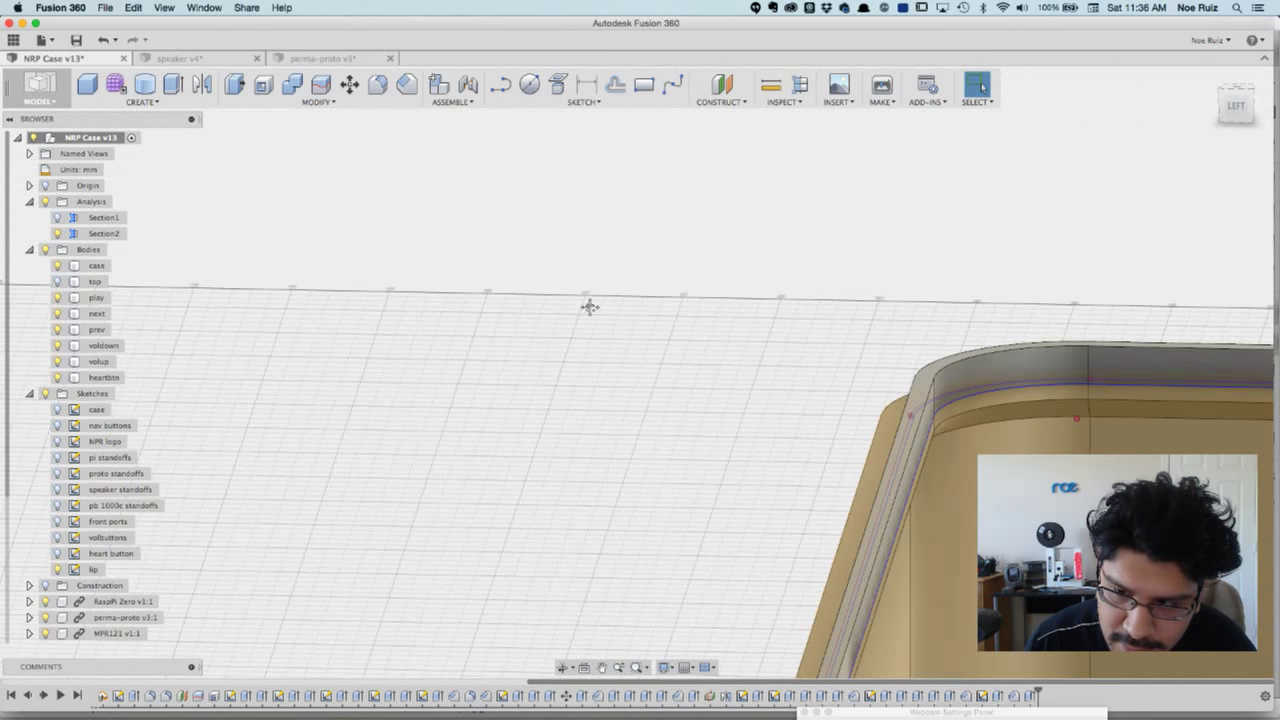
{"action": "middle_click_drag", "start_coordinate": [590, 308], "coordinate": [467, 168]}
{"action": "middle_click_drag", "start_coordinate": [1001, 366], "coordinate": [841, 263], "text": "shift"}
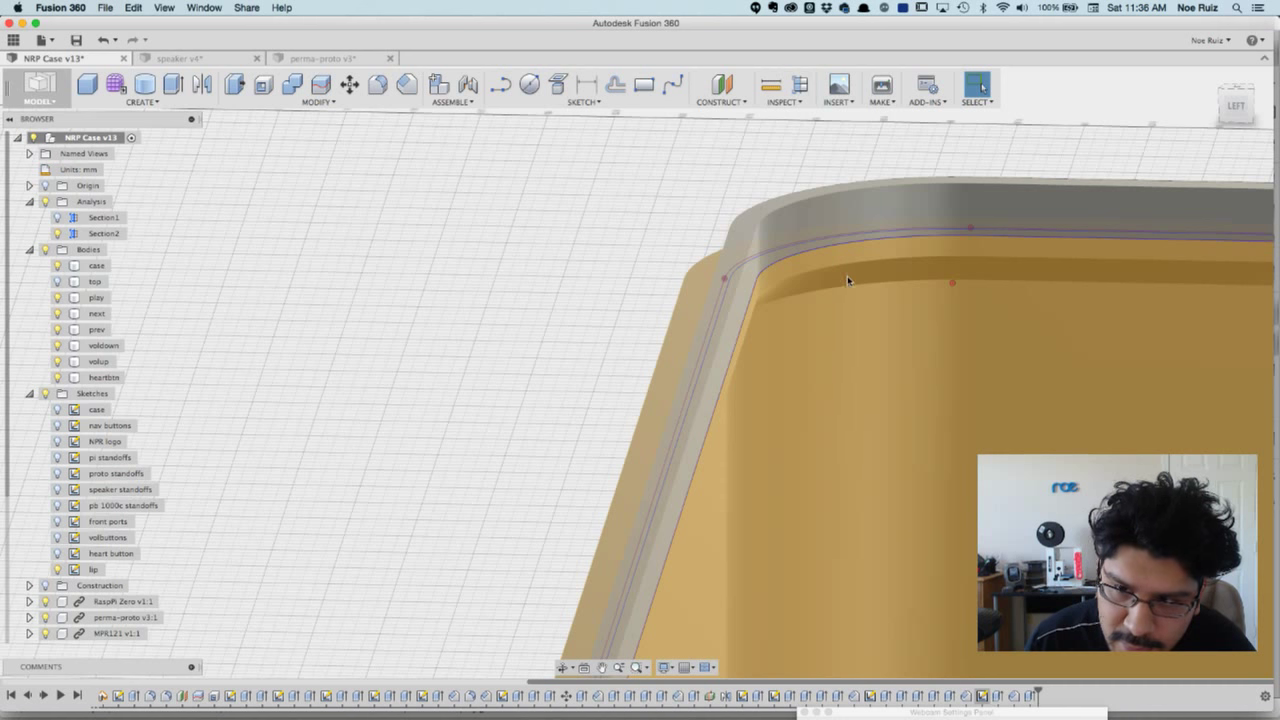
{"action": "scroll", "coordinate": [580, 297], "scroll_direction": "down", "scroll_amount": 5}
{"action": "middle_click_drag", "start_coordinate": [477, 302], "coordinate": [532, 292], "text": "shift"}
{"action": "scroll", "coordinate": [418, 229], "scroll_direction": "up", "scroll_amount": 5}
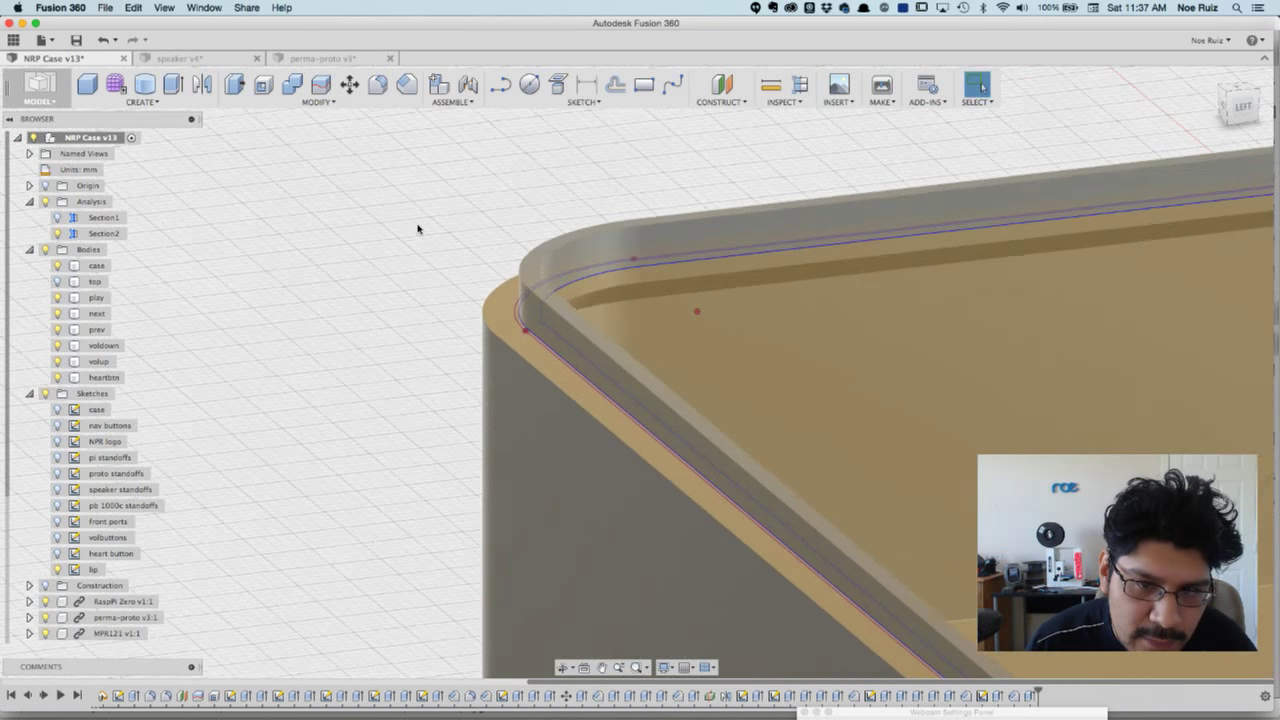
{"action": "scroll", "coordinate": [449, 270], "scroll_direction": "up", "scroll_amount": 3}
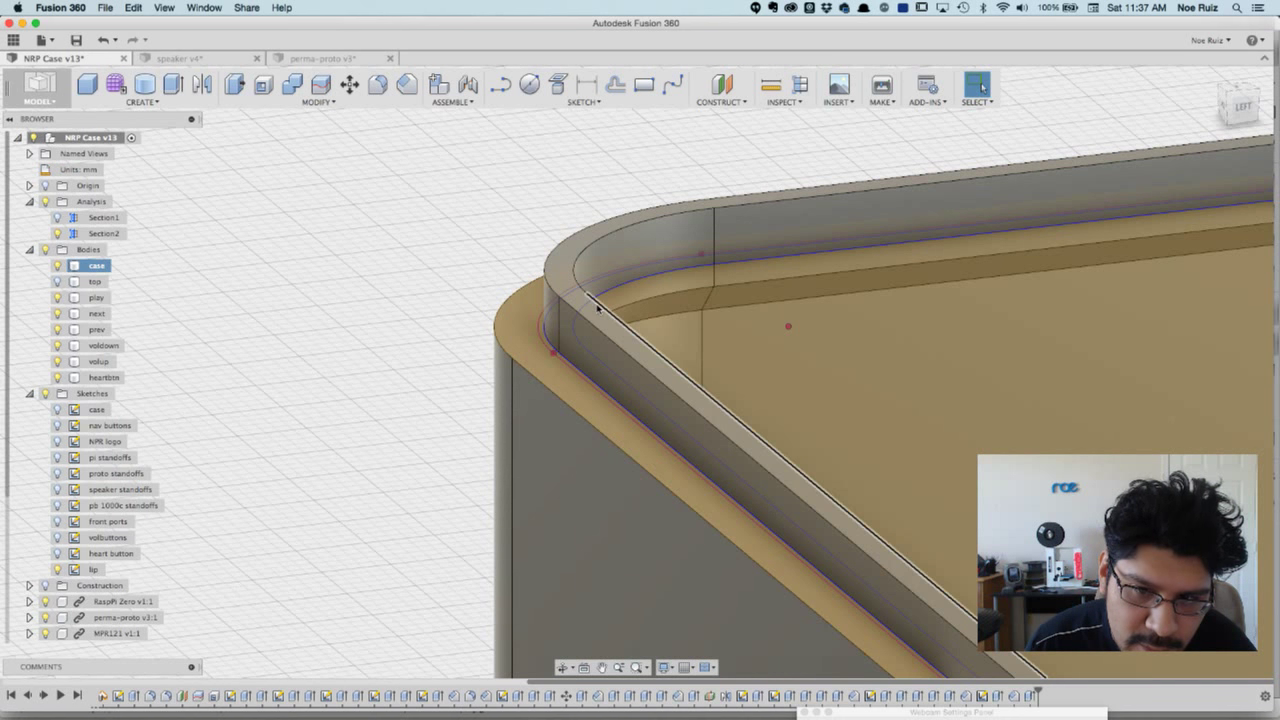
- Measure the lip's thickness between the inner and outer long edges of its top face
{"action": "left_click", "coordinate": [709, 153]}
{"action": "left_click", "coordinate": [771, 86]}
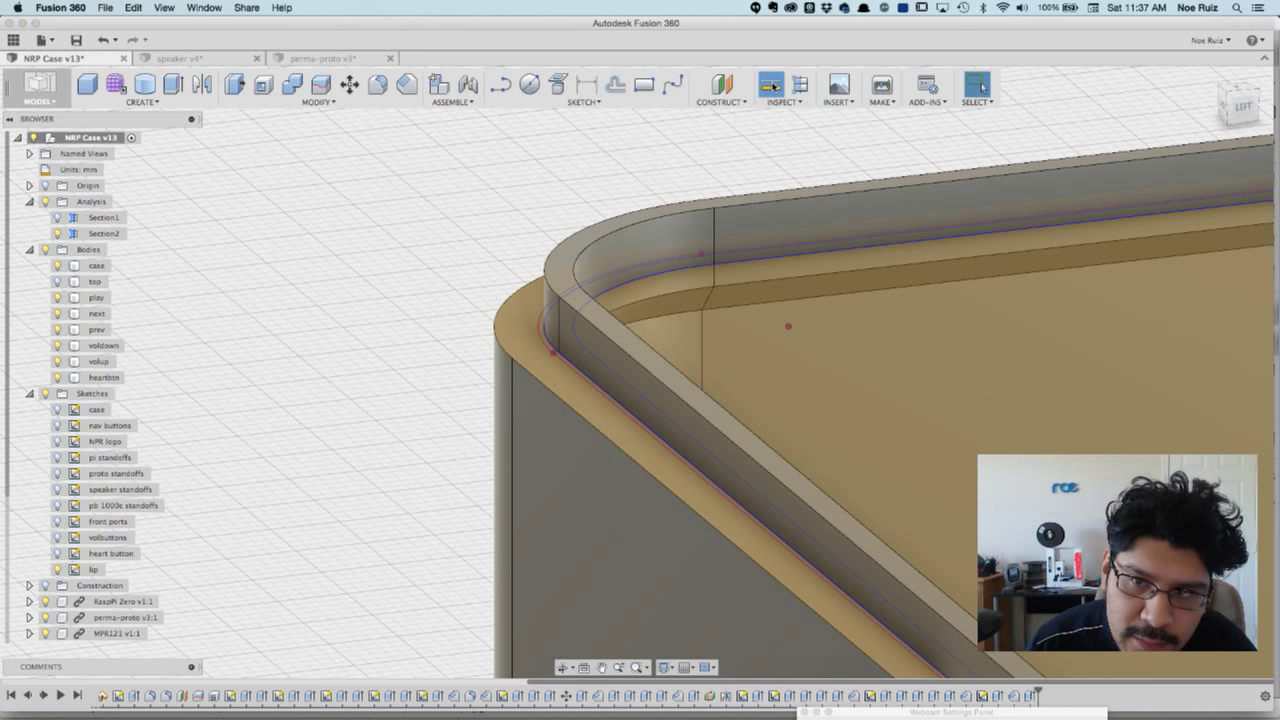
{"action": "left_click", "coordinate": [612, 331]}
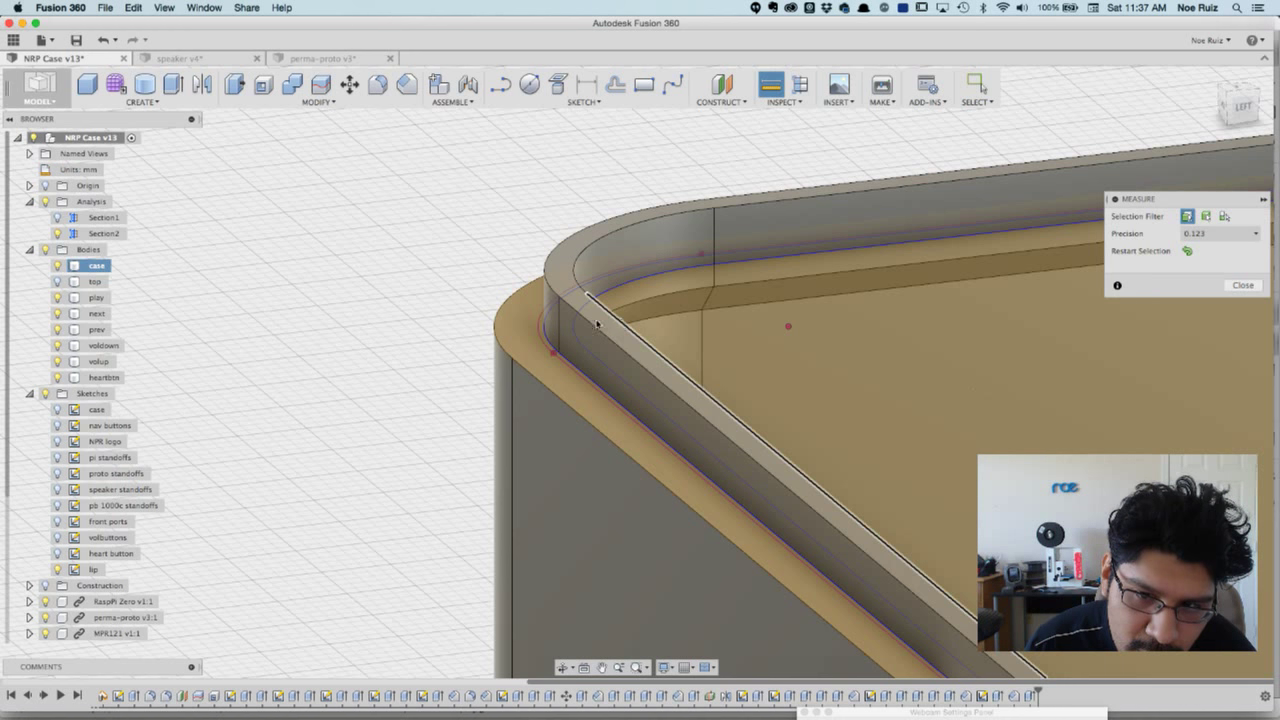
{"action": "left_click", "coordinate": [597, 323]}
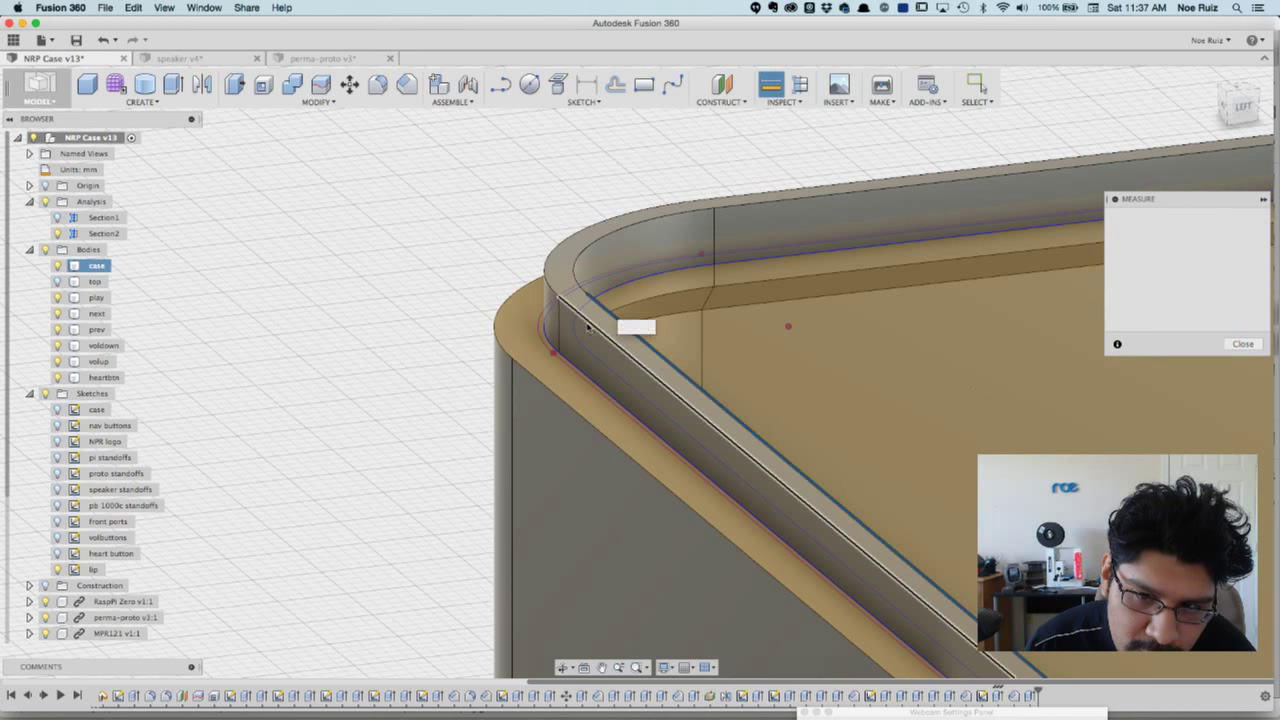
{"action": "left_click", "coordinate": [507, 291]}
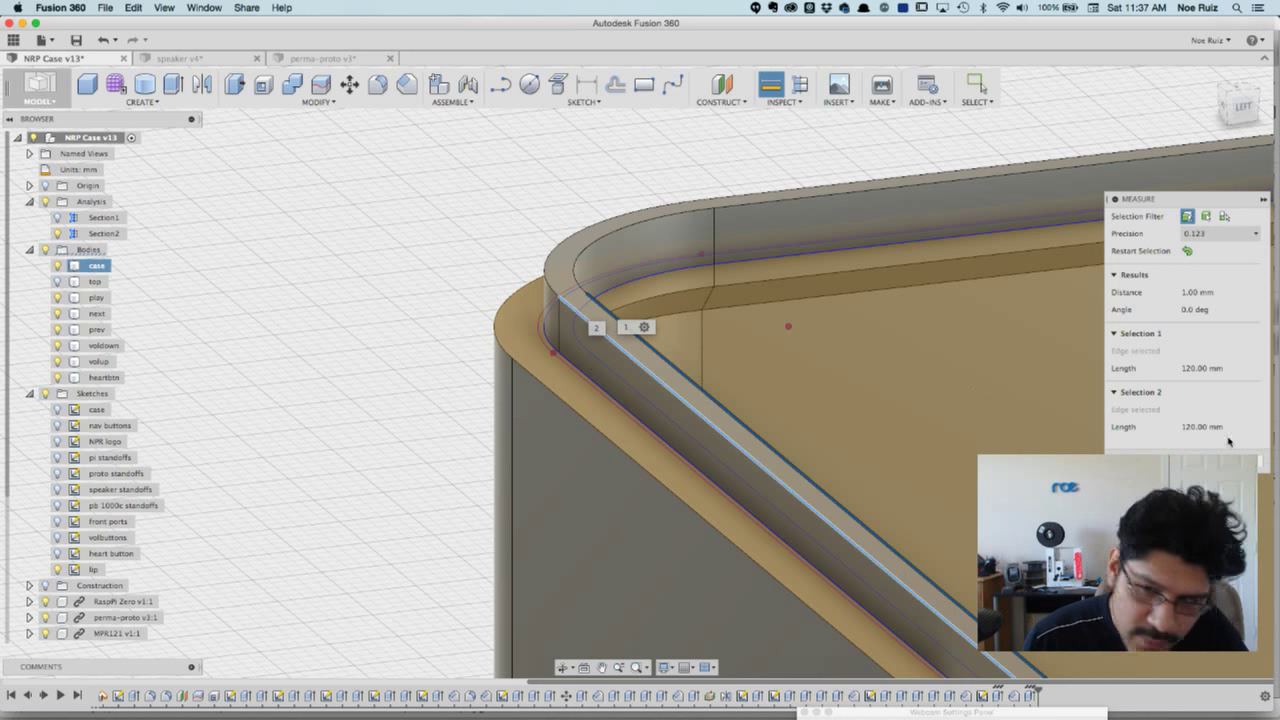
{"action": "key", "text": "Escape"}
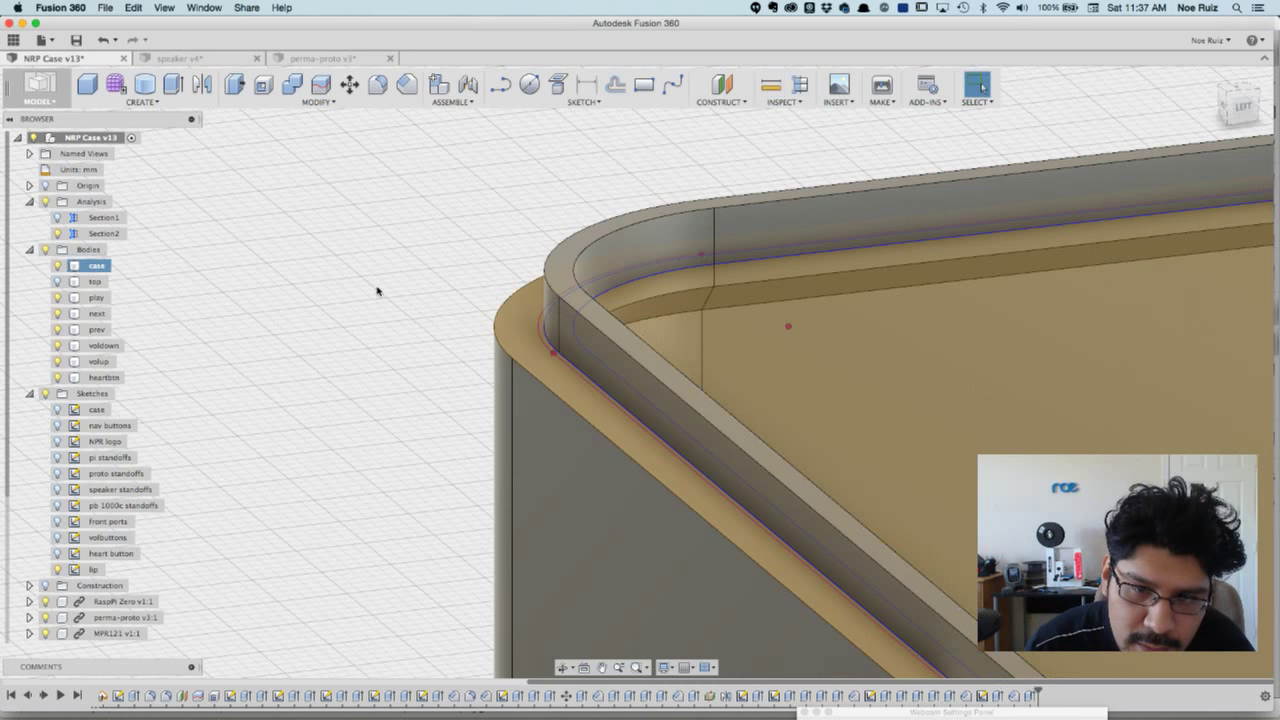
- Hide the lip sketch and the Section2 analysis, and view the case from the back
{"action": "scroll", "coordinate": [398, 225], "scroll_direction": "down", "scroll_amount": 3}
{"action": "scroll", "coordinate": [406, 207], "scroll_direction": "down", "scroll_amount": 5}
{"action": "middle_click_drag", "start_coordinate": [401, 238], "coordinate": [377, 238], "text": "shift"}
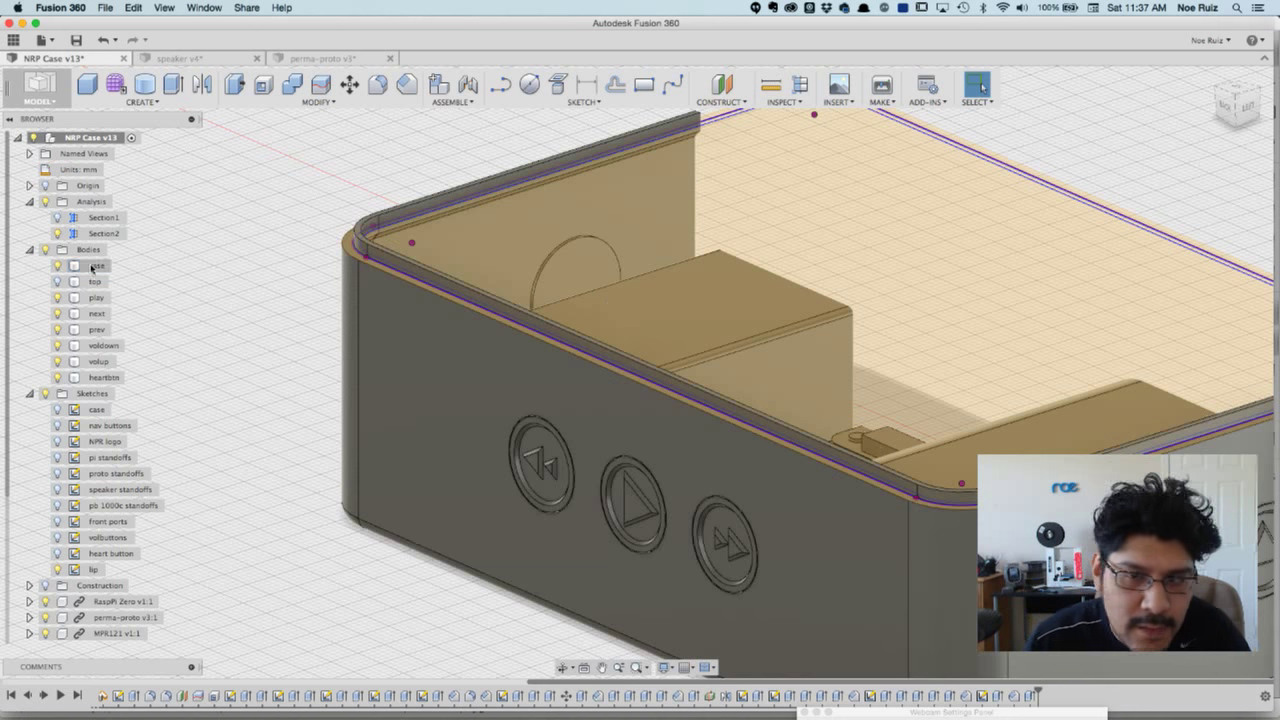
{"action": "scroll", "coordinate": [60, 565], "scroll_direction": "down", "scroll_amount": 1}
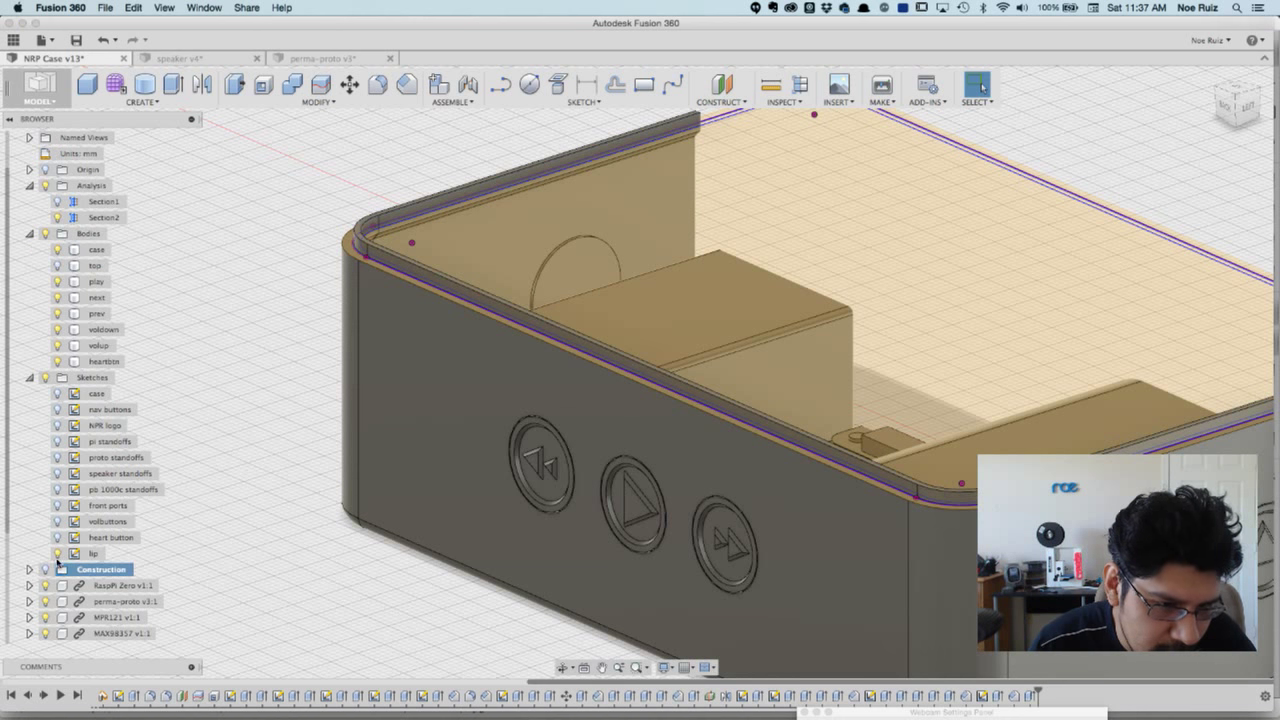
{"action": "left_click", "coordinate": [57, 553]}
{"action": "left_click", "coordinate": [258, 434]}
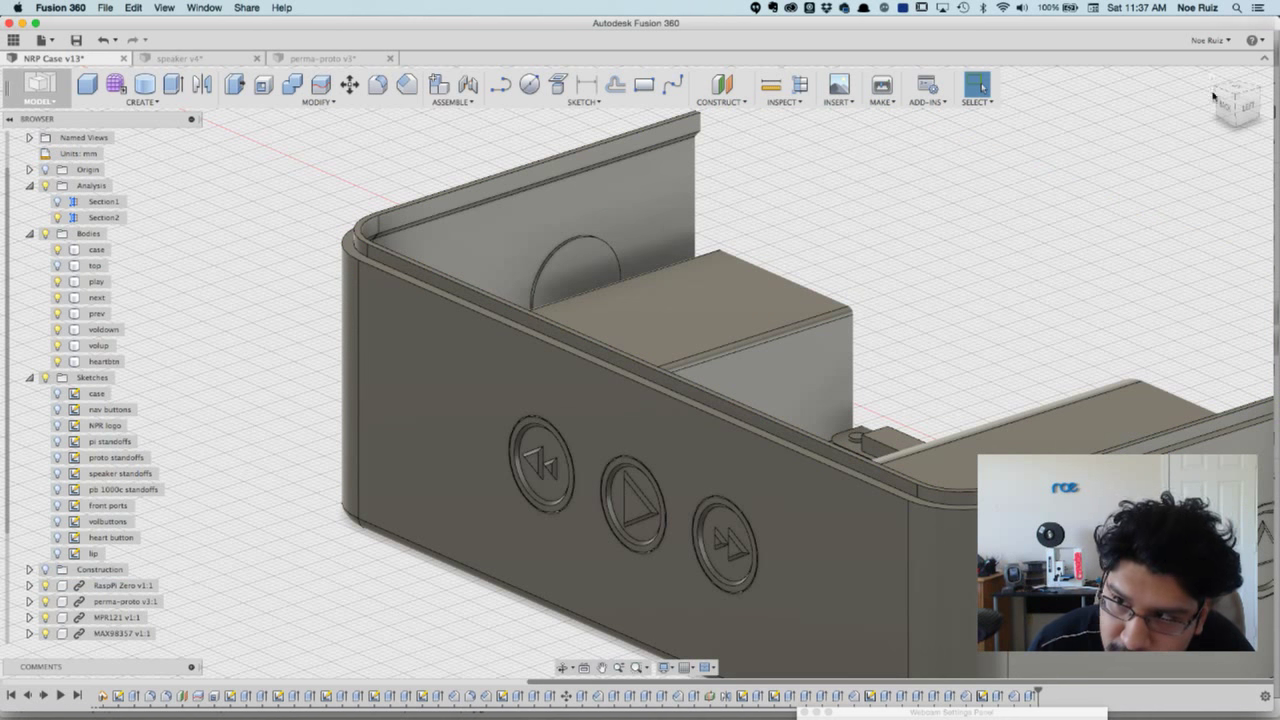
{"action": "left_click", "coordinate": [1228, 108]}
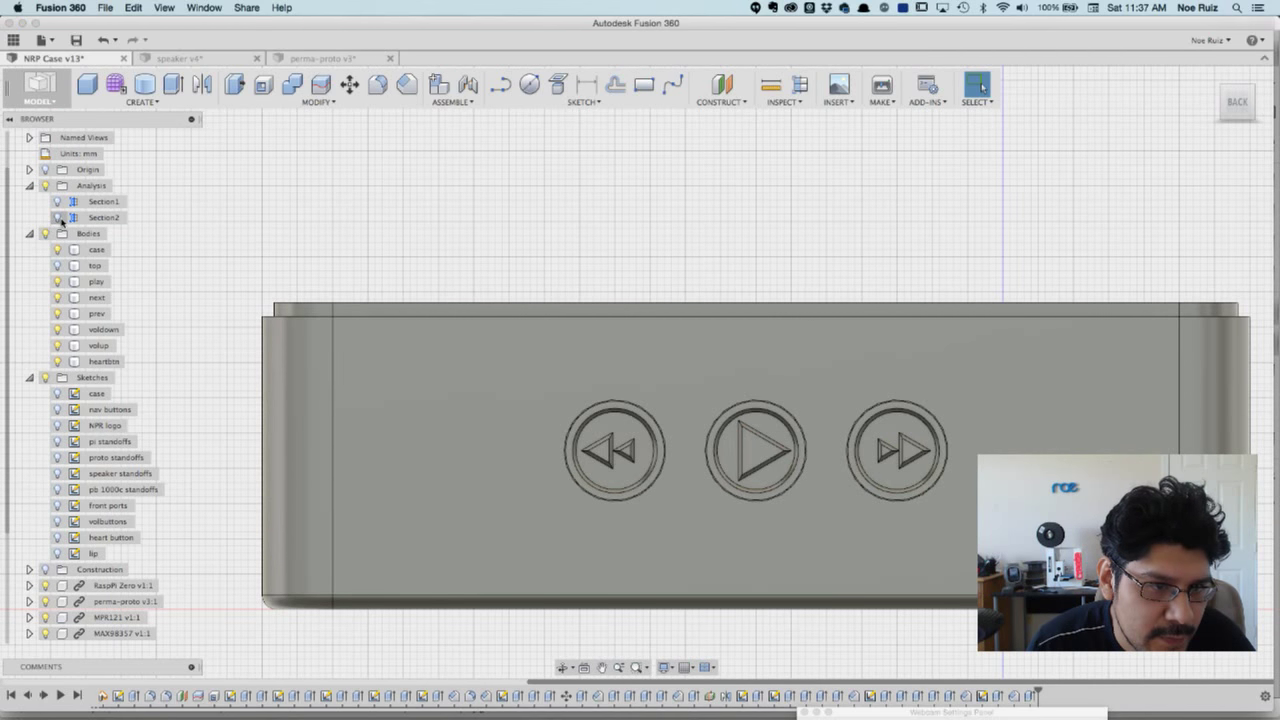
- Sketch a rectangle about 7 mm wide and 2 mm high on the lip's outer face above the buttons, spanning the lip's full height
{"action": "scroll", "coordinate": [806, 229], "scroll_direction": "up", "scroll_amount": 5}
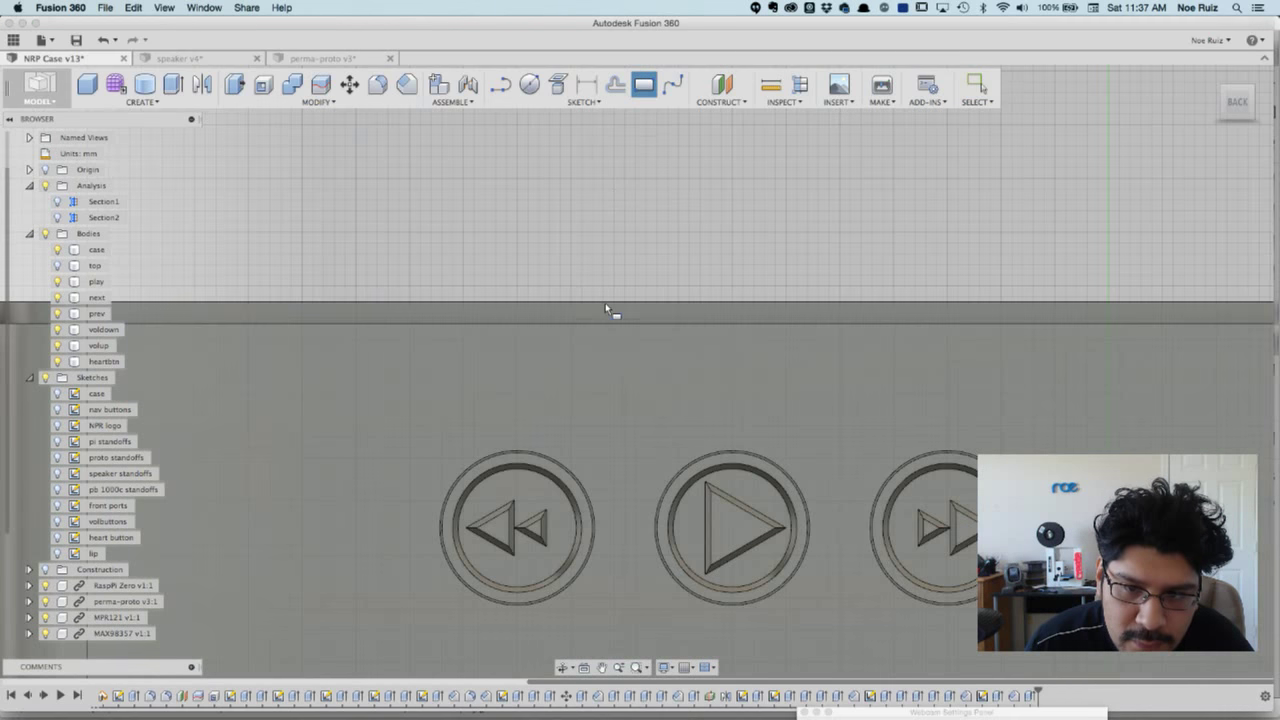
{"action": "left_click", "coordinate": [602, 307]}
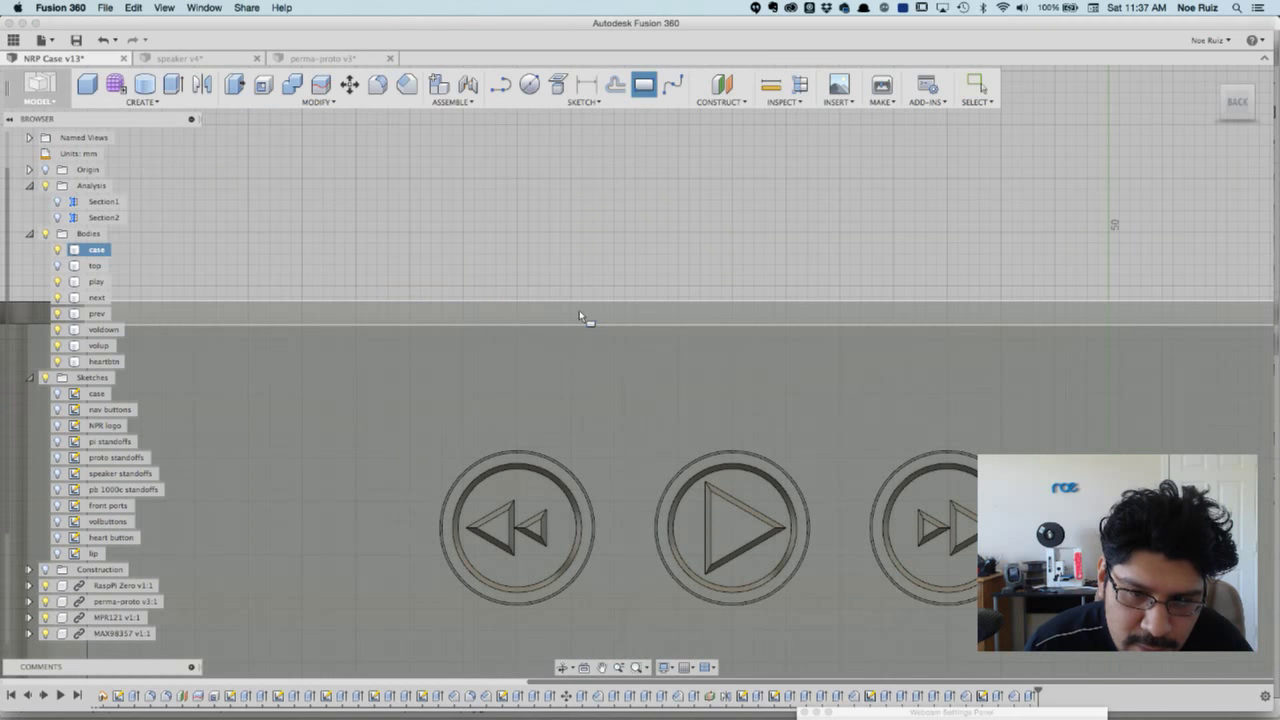
{"action": "left_click", "coordinate": [579, 316]}
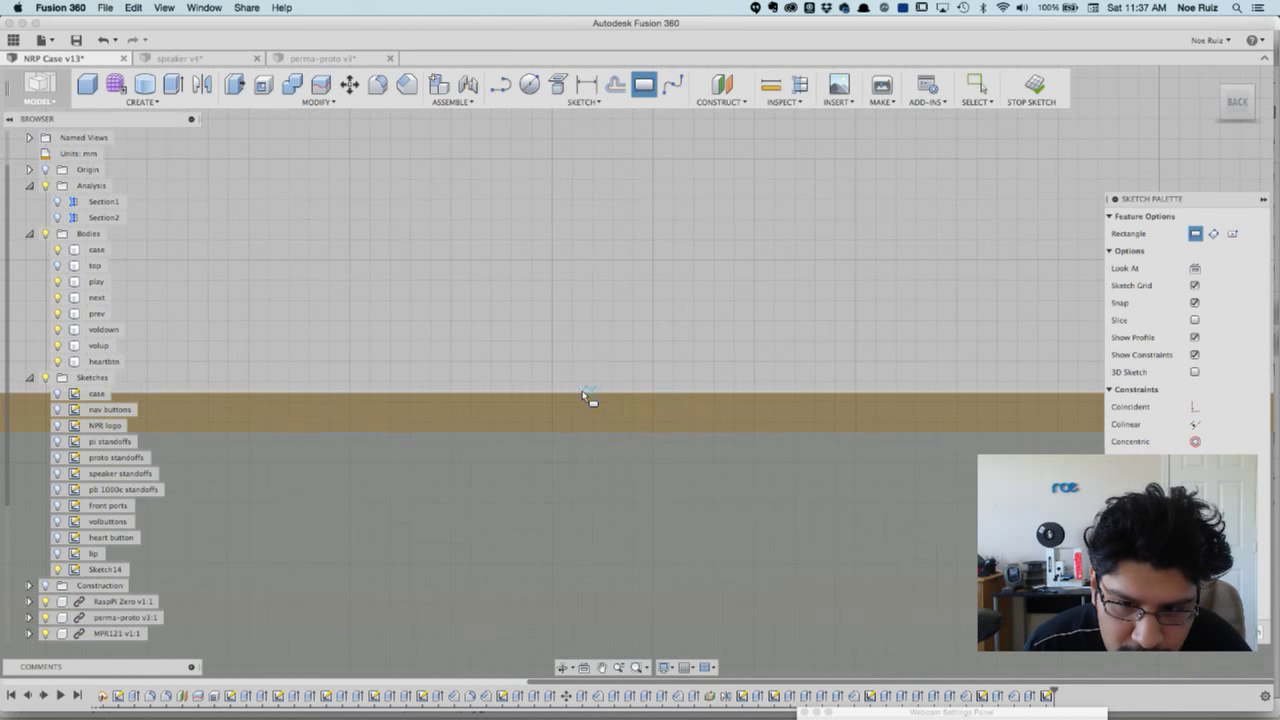
{"action": "left_click", "coordinate": [577, 392]}
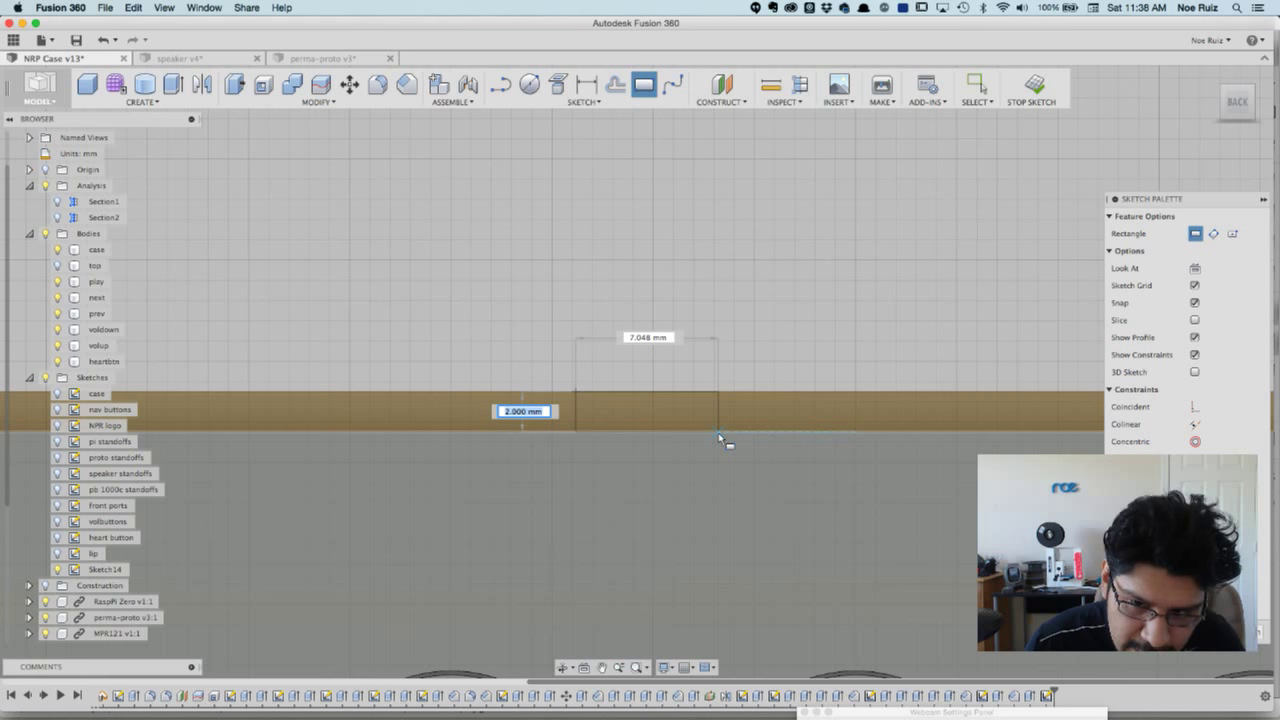
{"action": "left_click", "coordinate": [719, 436]}
{"action": "left_click", "coordinate": [1036, 86]}
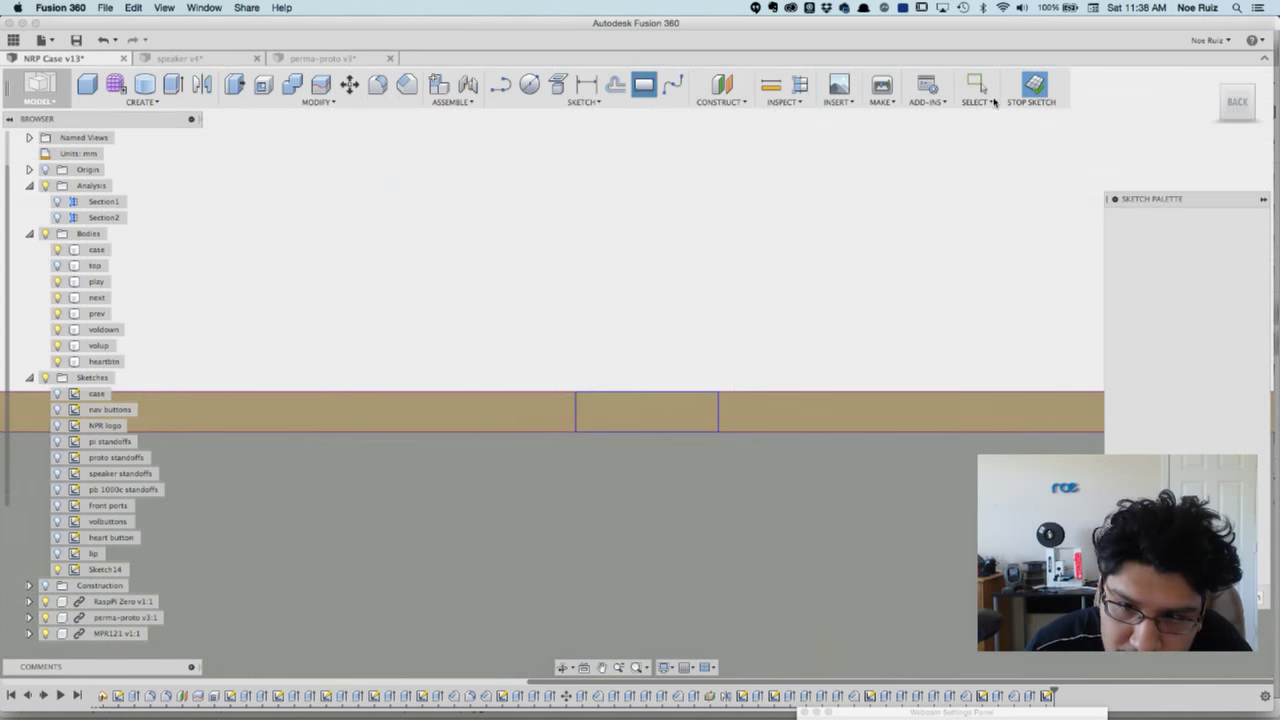
- Extrude the rectangle on the lip's outer face by -1 mm into the lip as a new body
{"action": "middle_click_drag", "start_coordinate": [946, 186], "coordinate": [871, 207], "text": "shift"}
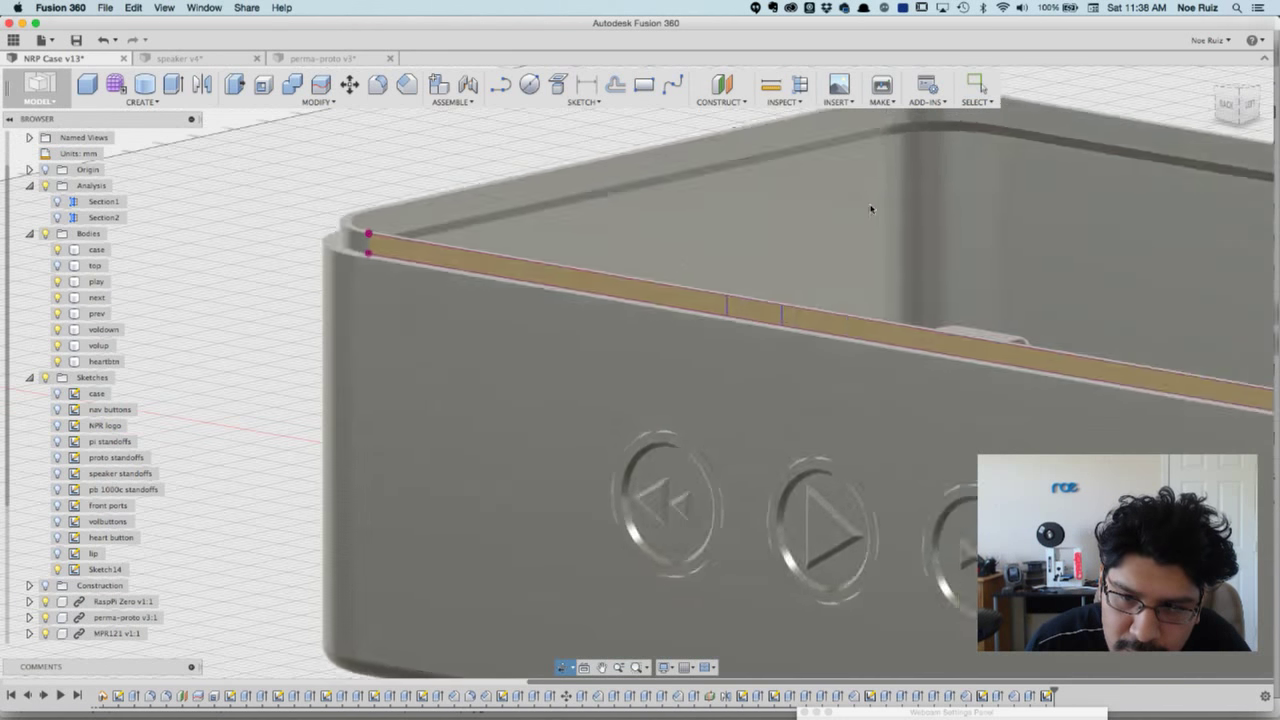
{"action": "scroll", "coordinate": [754, 314], "scroll_direction": "up", "scroll_amount": 5}
{"action": "left_click", "coordinate": [741, 320]}
{"action": "key", "text": "e"}
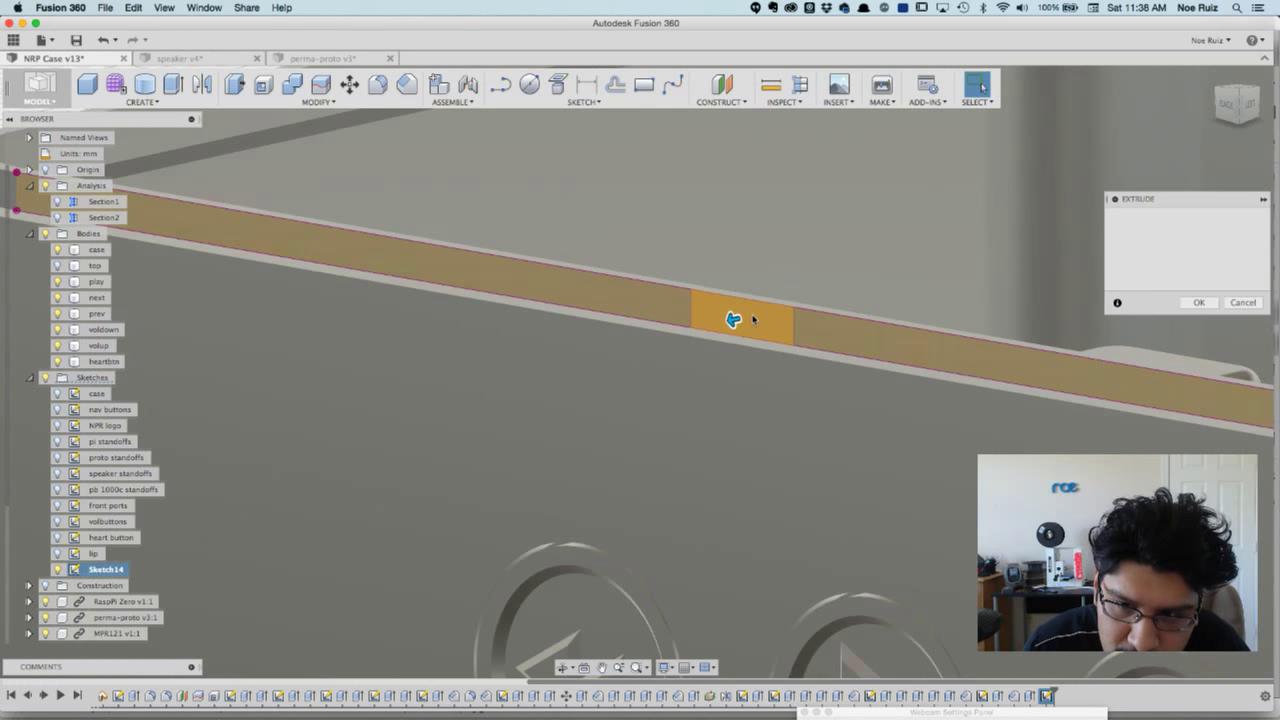
{"action": "left_click_drag", "start_coordinate": [747, 320], "coordinate": [752, 318]}
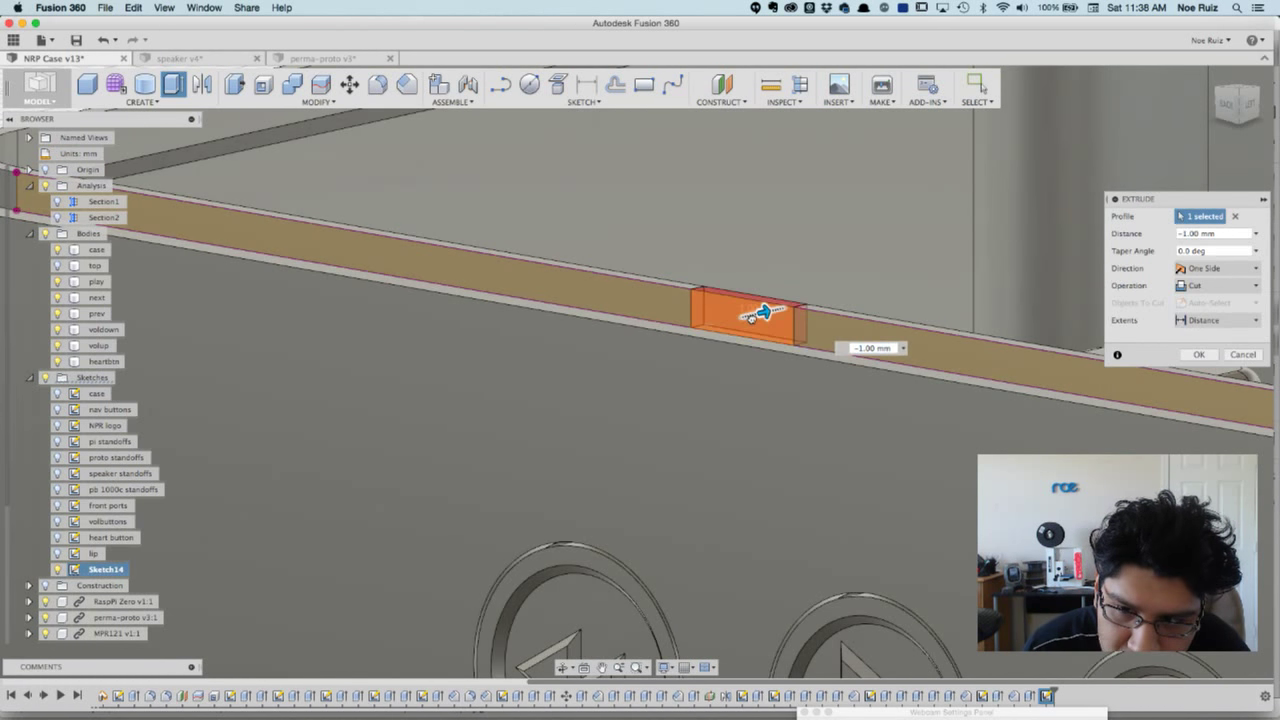
{"action": "left_click", "coordinate": [1226, 287]}
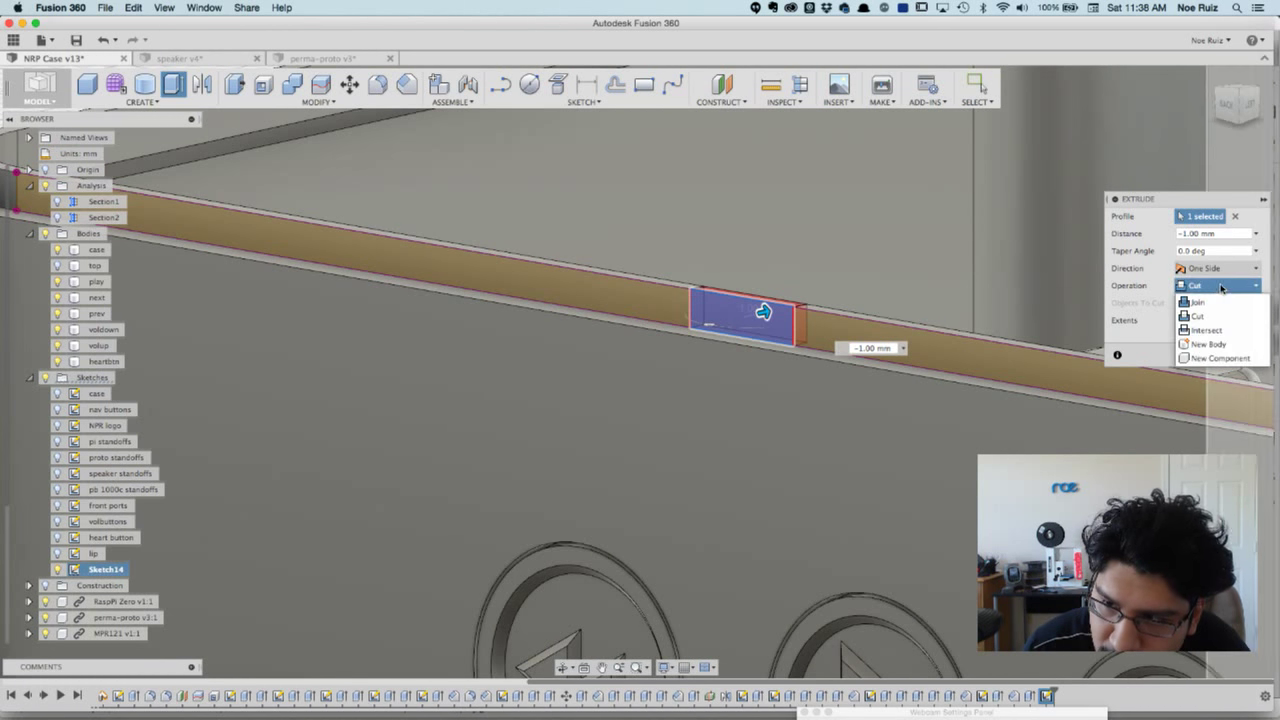
{"action": "left_click", "coordinate": [1208, 344]}
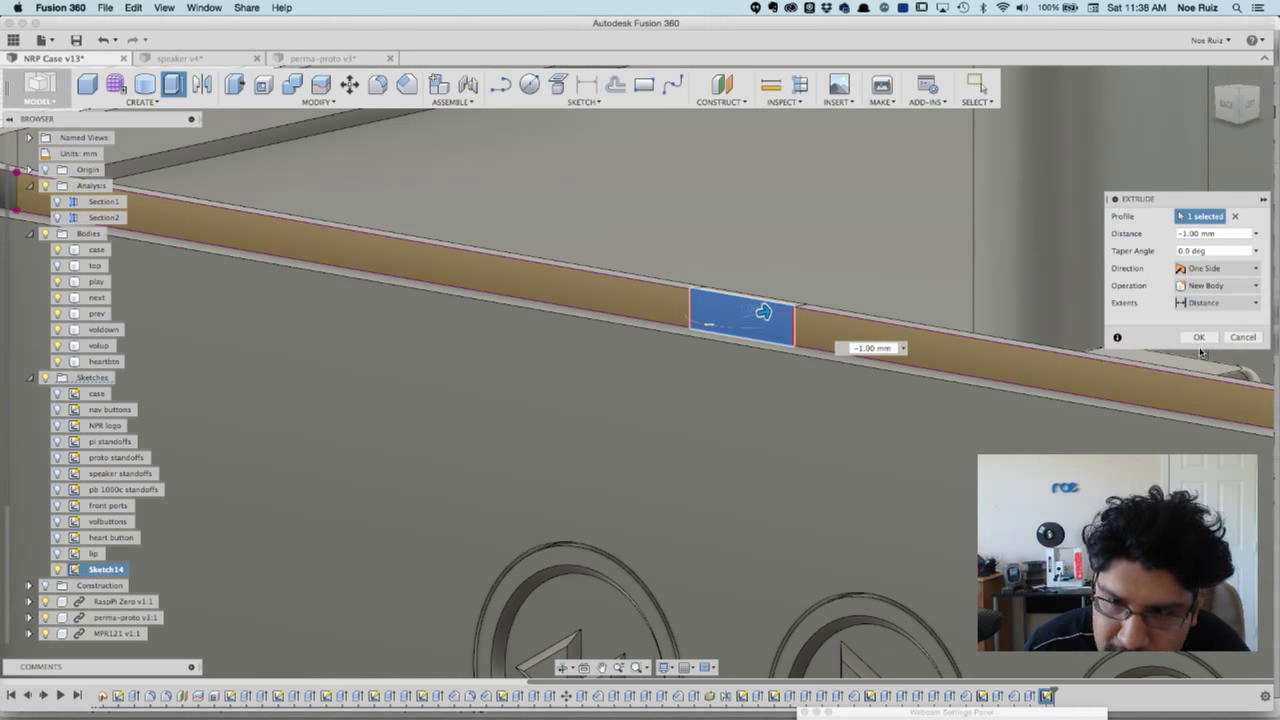
{"action": "left_click", "coordinate": [1198, 339]}
- Hide the case body to expose the small rectangular block extruded from the lip
{"action": "middle_click_drag", "start_coordinate": [834, 266], "coordinate": [655, 256], "text": "shift"}
{"action": "scroll", "coordinate": [655, 256], "scroll_direction": "down", "scroll_amount": 2}
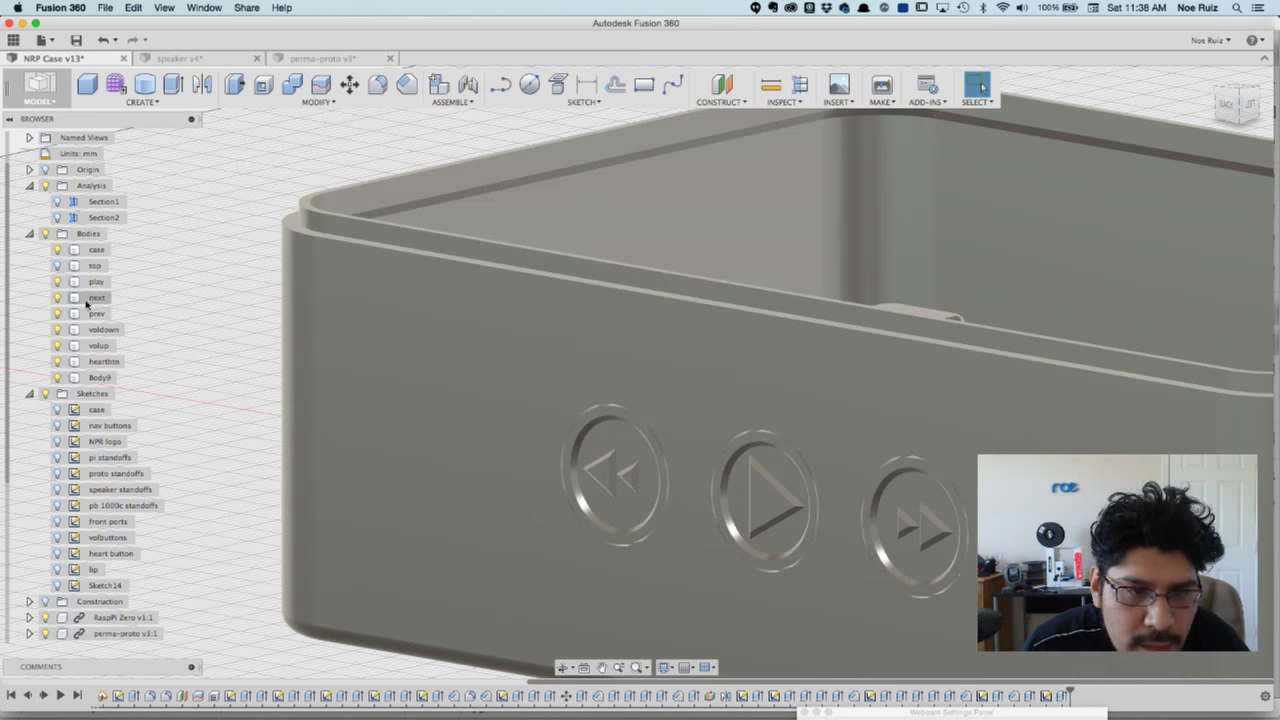
{"action": "left_click", "coordinate": [58, 250]}
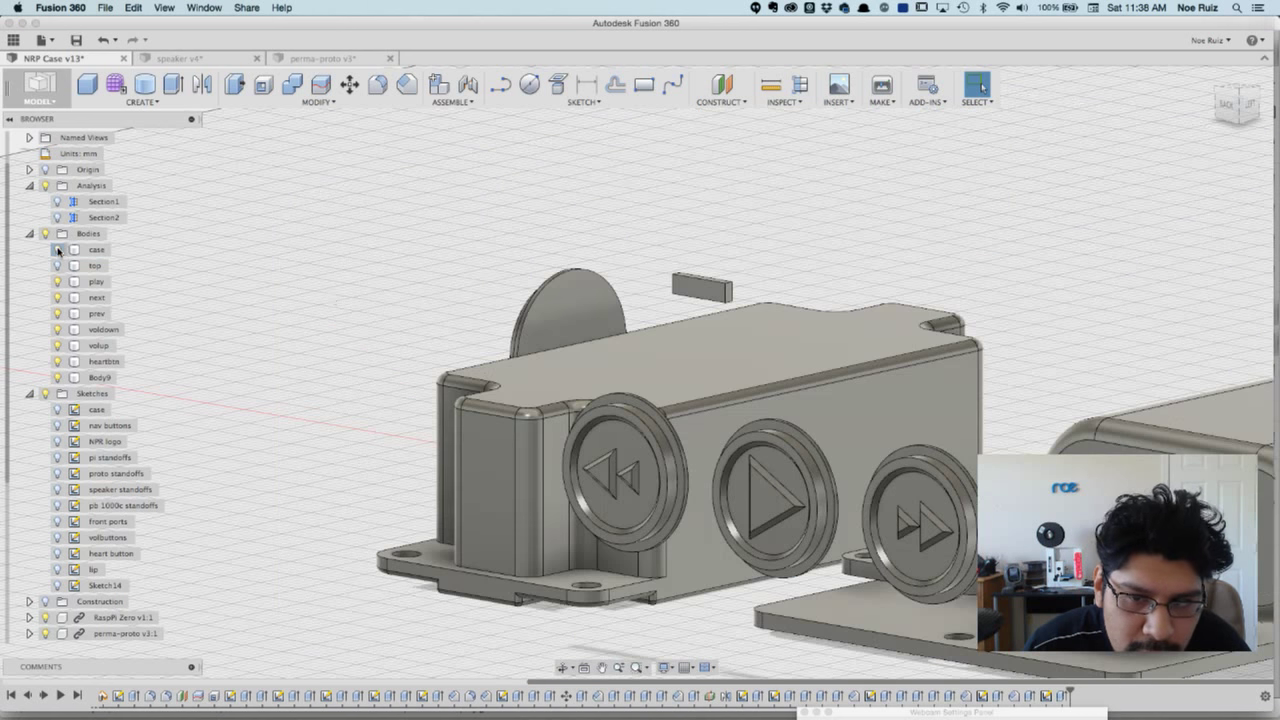
{"action": "middle_click_drag", "start_coordinate": [486, 268], "coordinate": [528, 209], "text": "shift"}
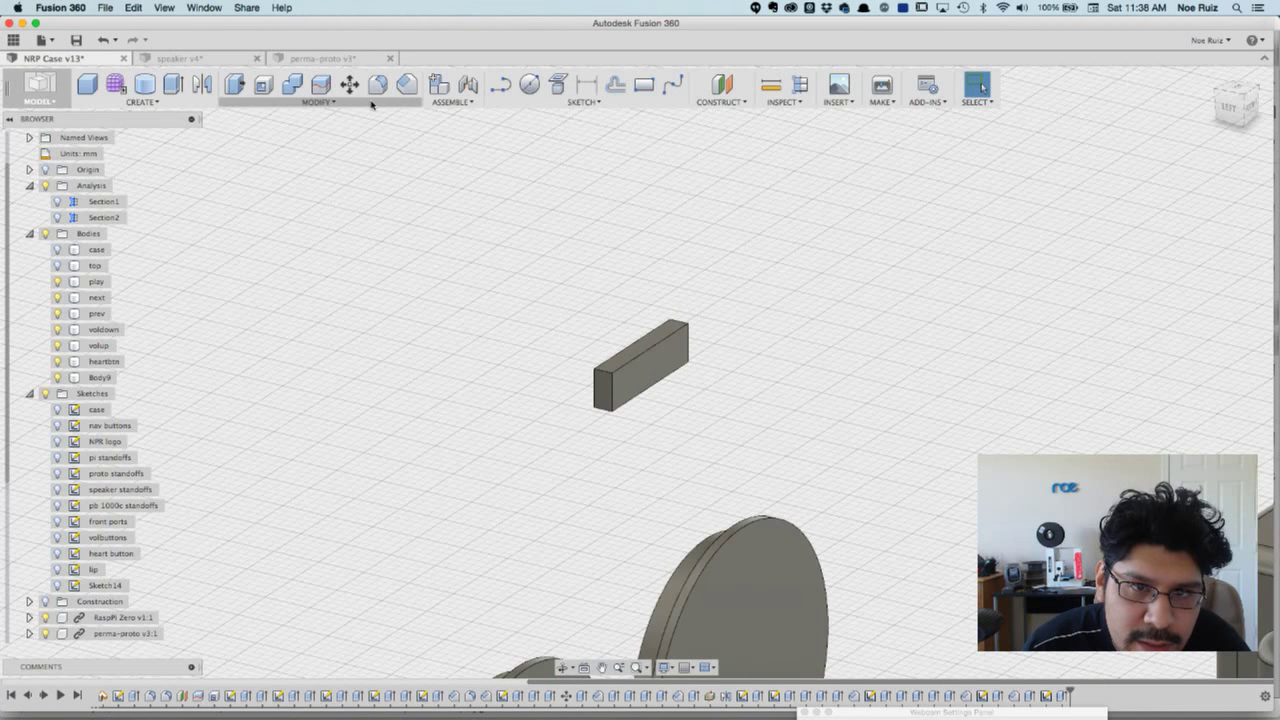
- Chamfer the two long outer edges of the small rectangular block by 1 mm
{"action": "left_click", "coordinate": [403, 88]}
{"action": "scroll", "coordinate": [691, 367], "scroll_direction": "up", "scroll_amount": 2}
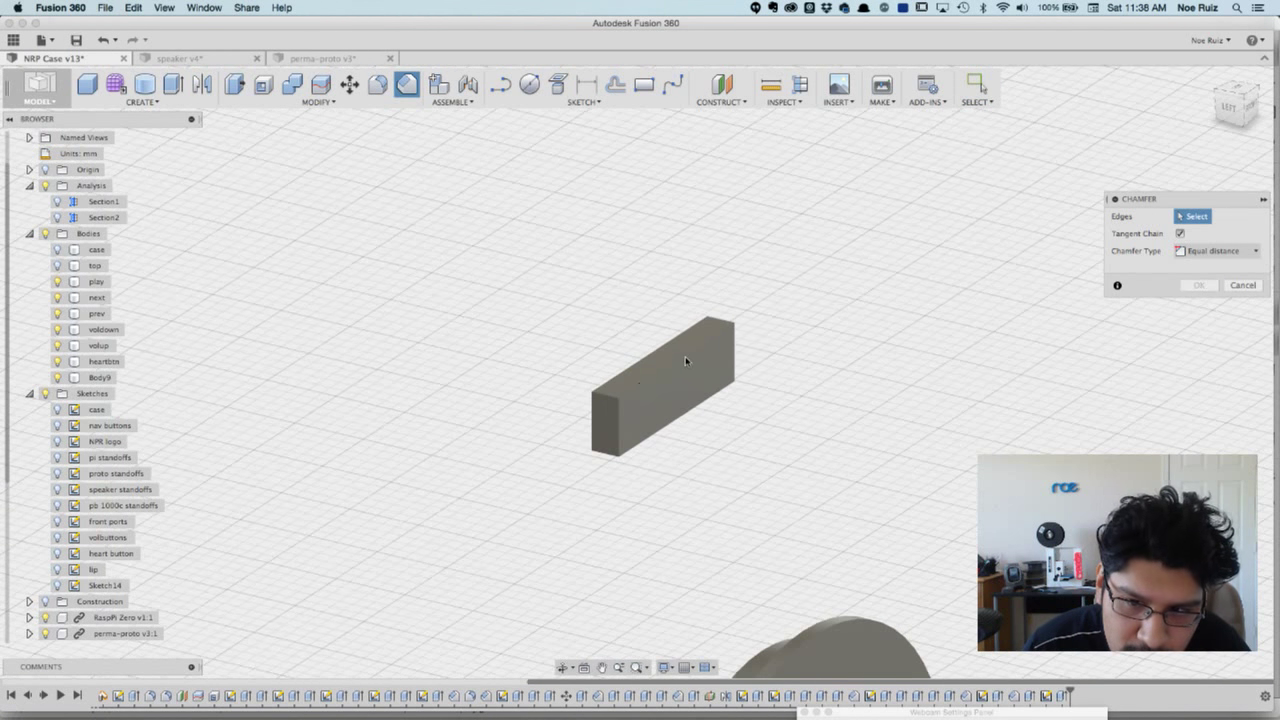
{"action": "left_click", "coordinate": [685, 356]}
{"action": "left_click", "coordinate": [692, 410]}
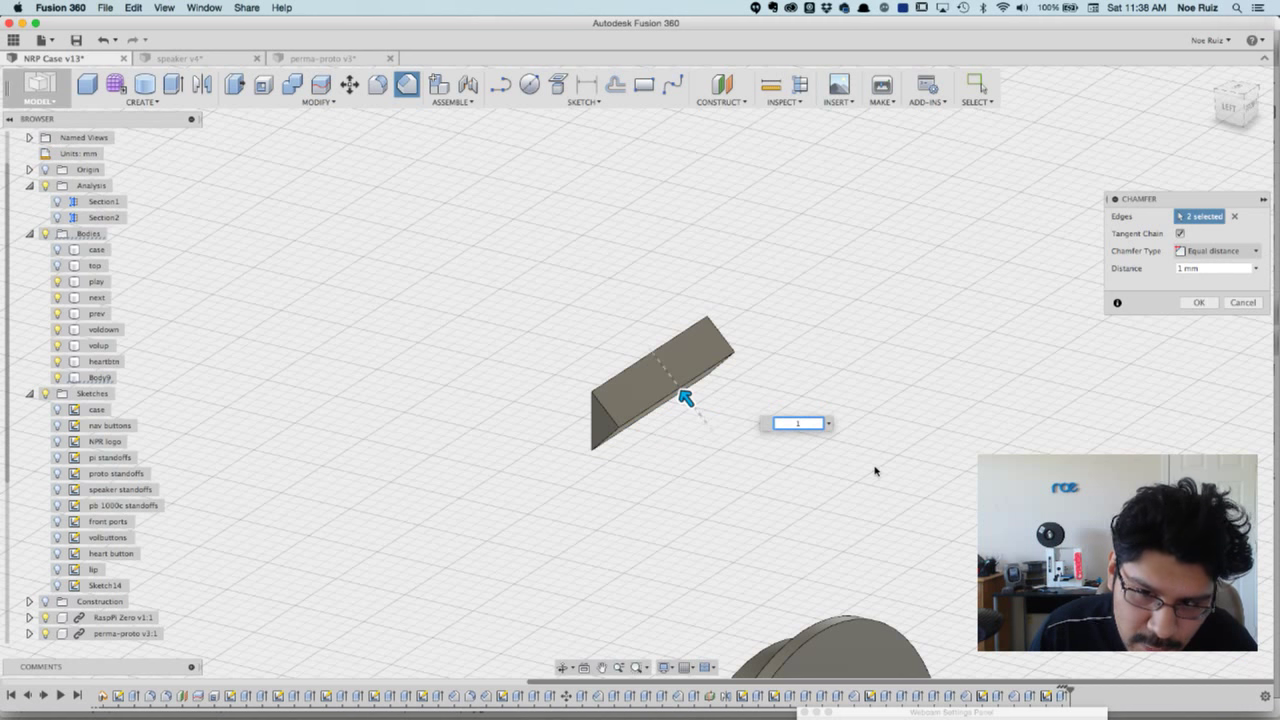
{"action": "key", "text": "Return"}
- Examine where the chamfered block sits relative to the top and case bodies, showing and hiding each in turn
{"action": "mouse_move", "coordinate": [484, 396]}
{"action": "middle_mouse_down", "text": "shift"}
{"action": "mouse_move", "coordinate": [634, 371]}
{"action": "mouse_move", "coordinate": [610, 395]}
{"action": "mouse_move", "coordinate": [632, 423]}
{"action": "mouse_move", "coordinate": [523, 458]}
{"action": "mouse_move", "coordinate": [591, 463]}
{"action": "mouse_move", "coordinate": [514, 409]}
{"action": "mouse_move", "coordinate": [514, 378]}
{"action": "mouse_move", "coordinate": [500, 381]}
{"action": "middle_mouse_up", "text": "shift"}
{"action": "scroll", "coordinate": [665, 424], "scroll_direction": "down", "scroll_amount": 5}
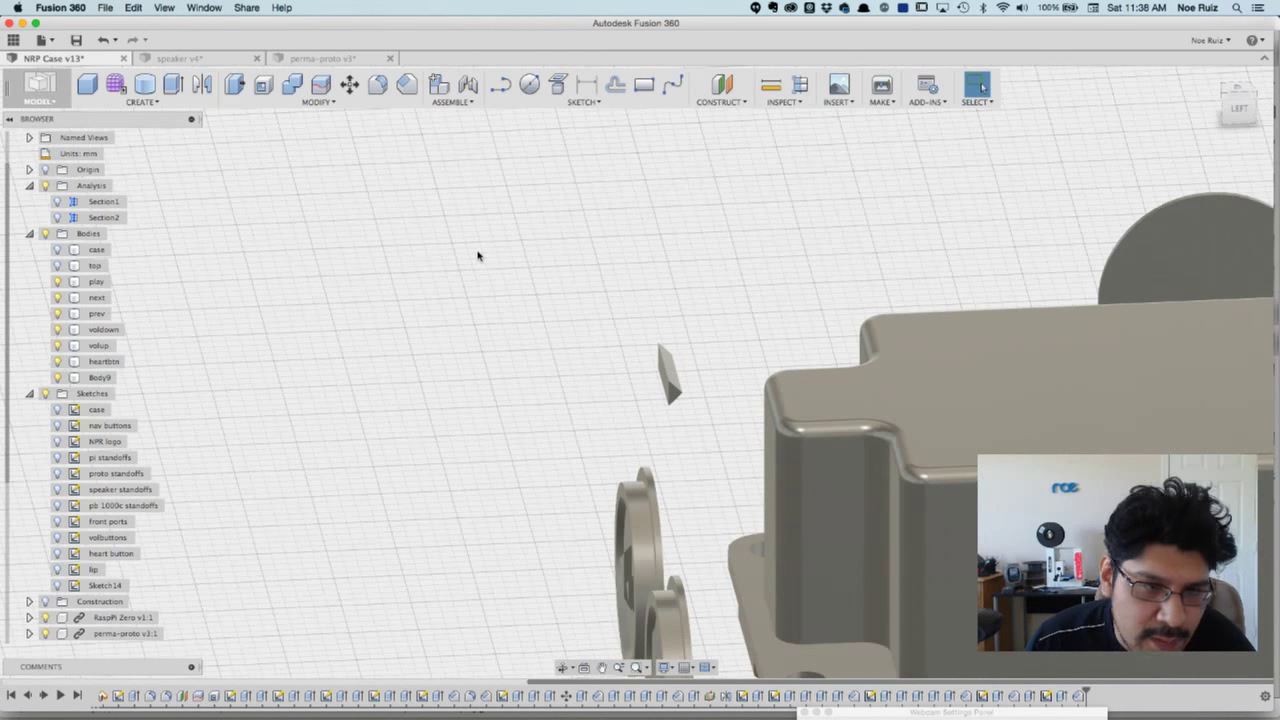
{"action": "left_click", "coordinate": [57, 265]}
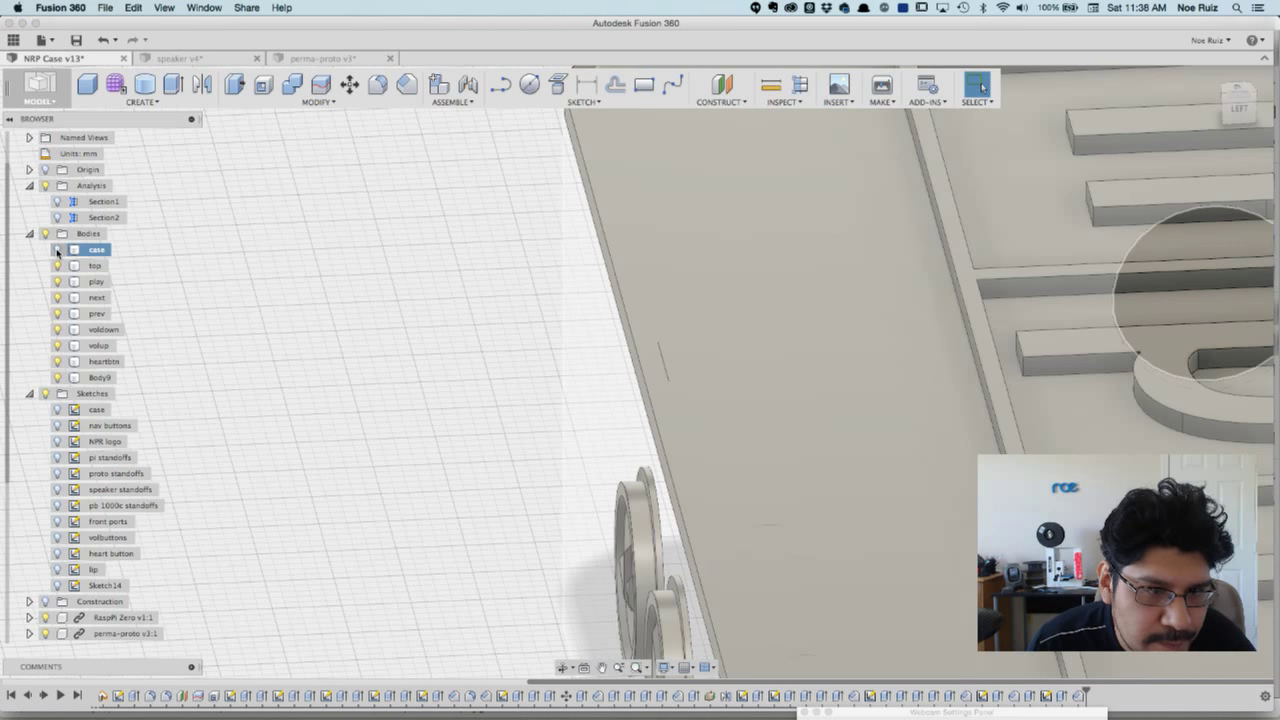
{"action": "left_click", "coordinate": [57, 249]}
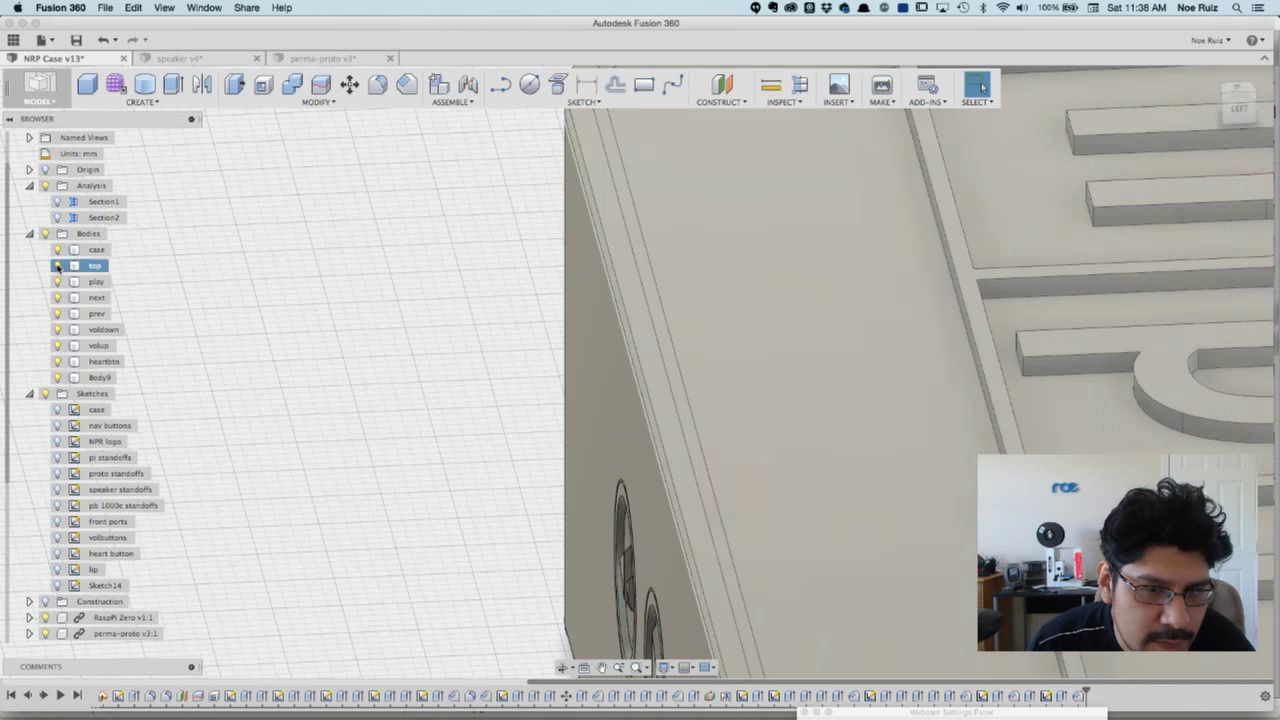
{"action": "left_click", "coordinate": [57, 265]}
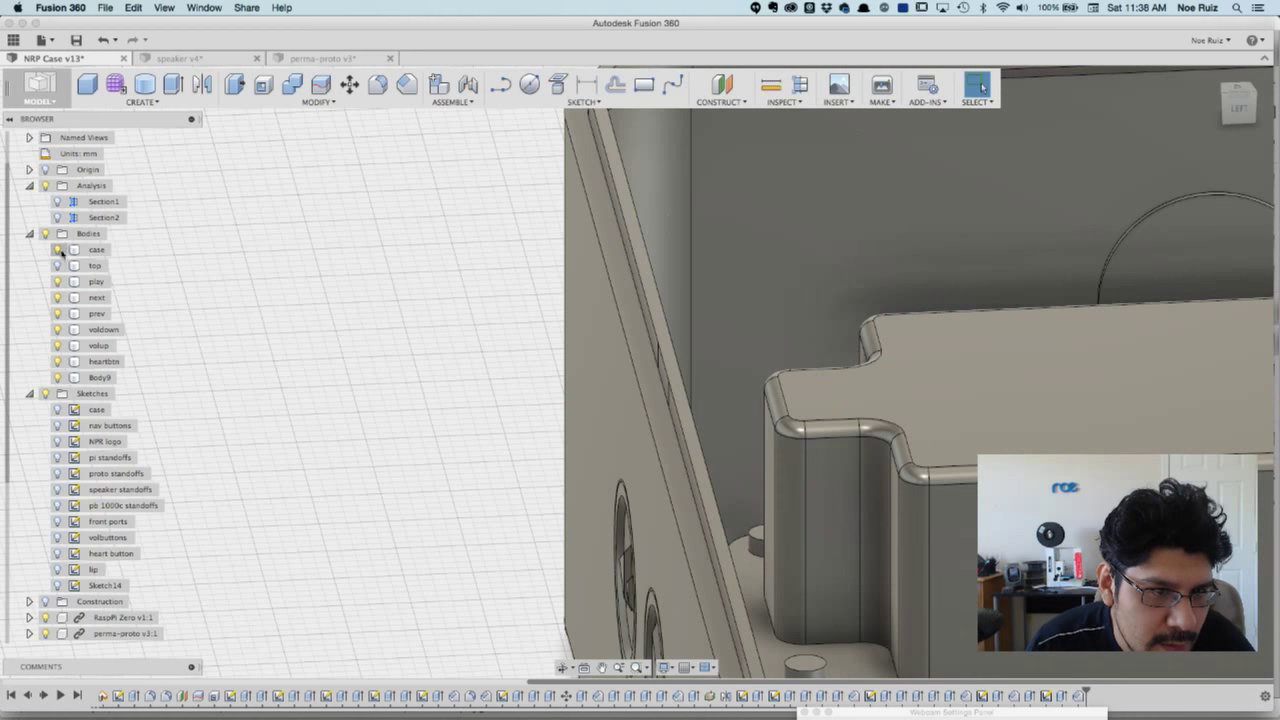
{"action": "left_click", "coordinate": [57, 249]}
{"action": "left_click", "coordinate": [57, 265]}
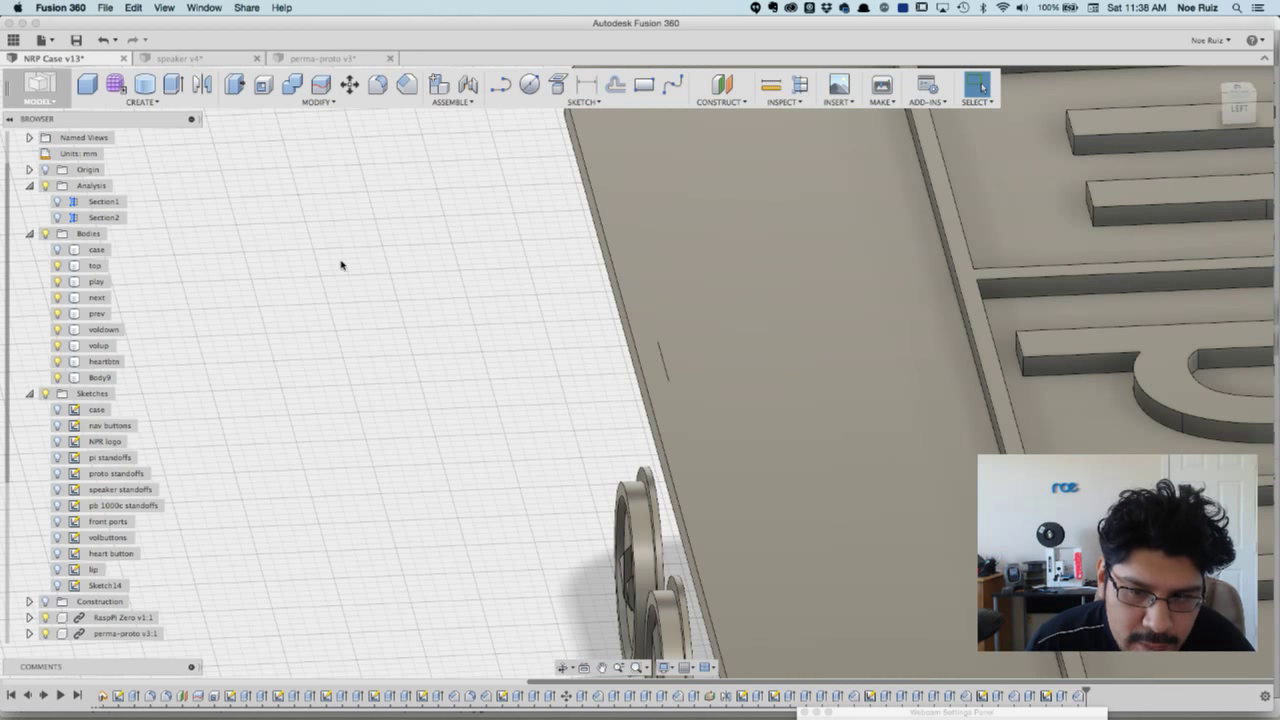
{"action": "scroll", "coordinate": [342, 267], "scroll_direction": "down", "scroll_amount": 5}
{"action": "middle_click_drag", "start_coordinate": [373, 348], "coordinate": [387, 321], "text": "shift"}
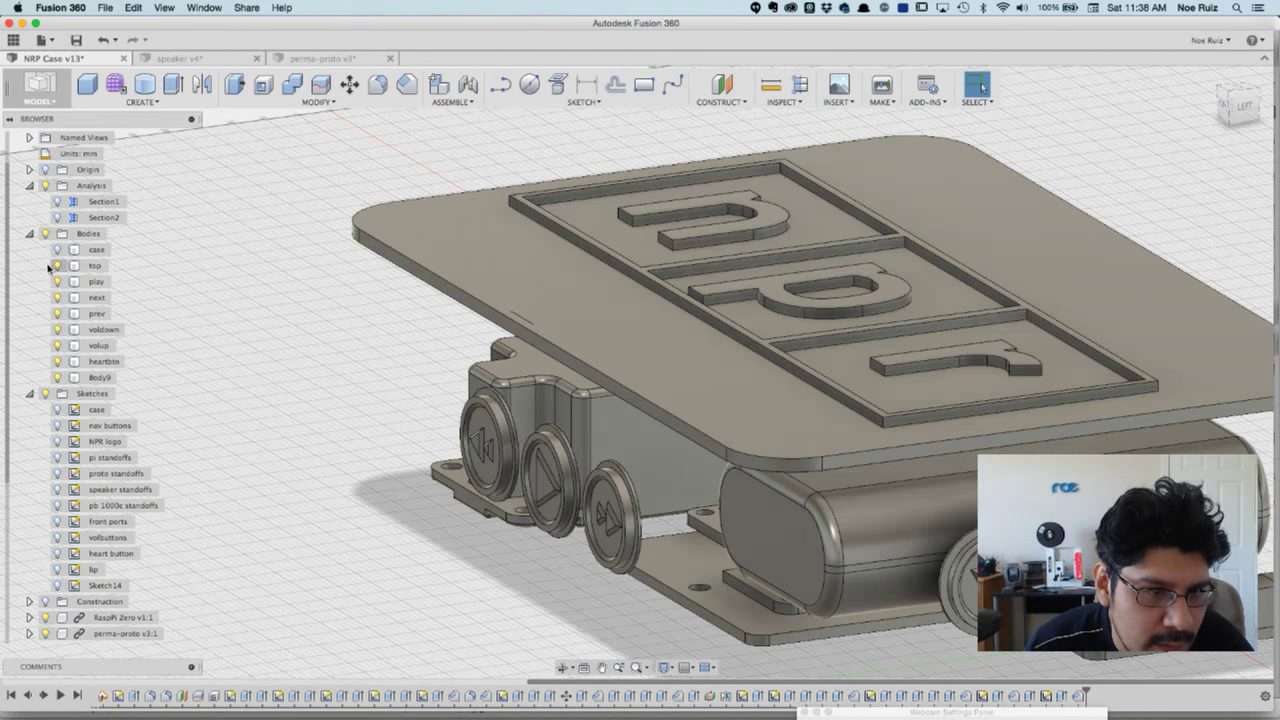
{"action": "left_click", "coordinate": [57, 265]}
{"action": "middle_click_drag", "start_coordinate": [445, 307], "coordinate": [340, 291], "text": "shift"}
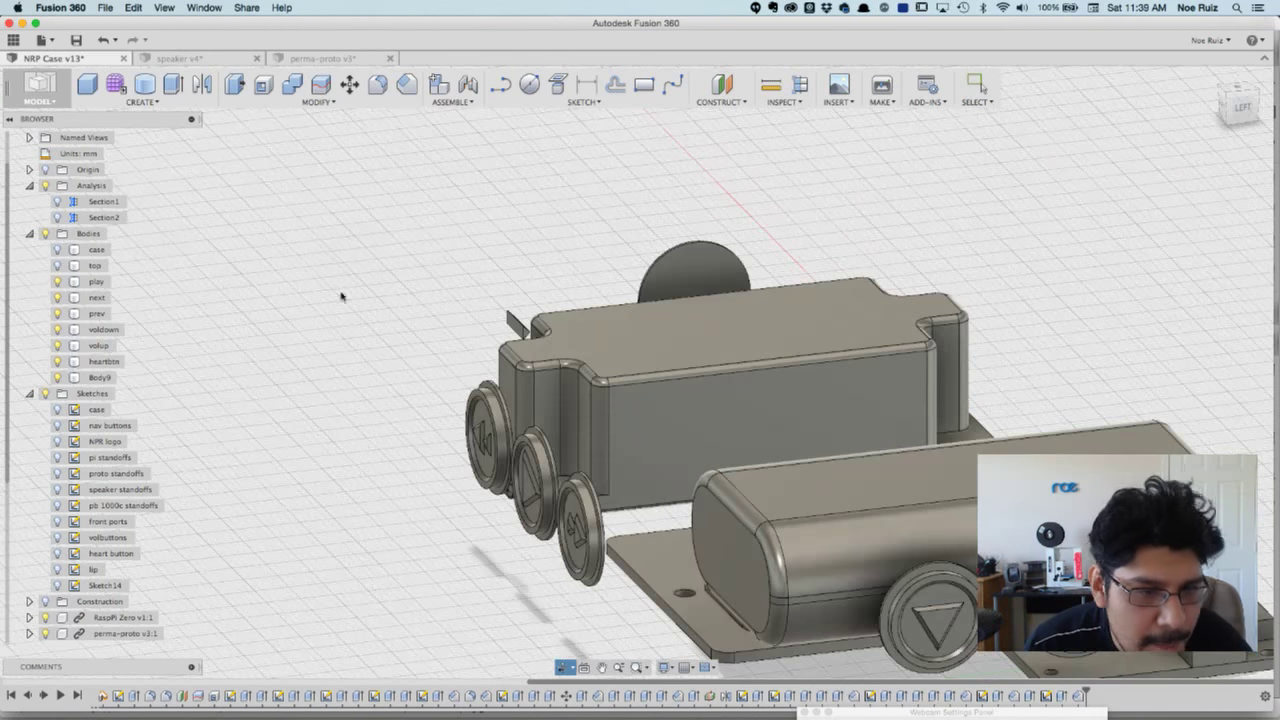
- Show the case body and rename the chamfered block's body as nub tool
{"action": "left_click", "coordinate": [56, 251]}
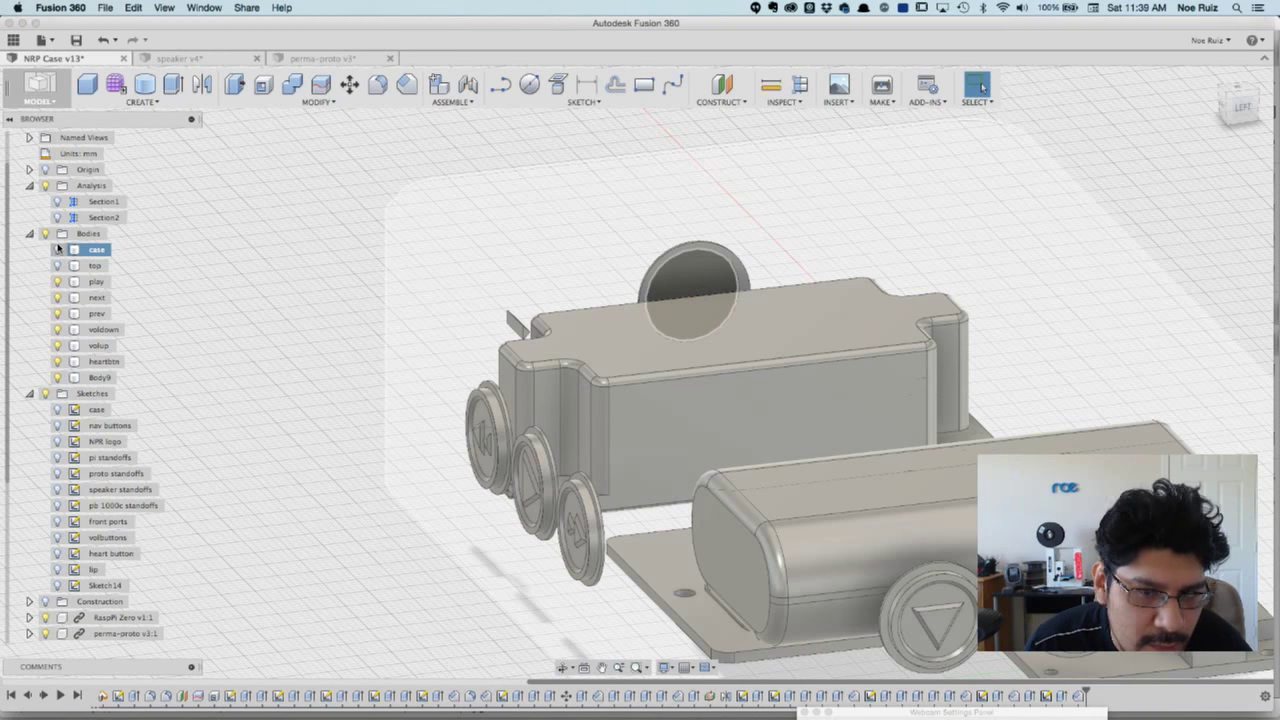
{"action": "left_click", "coordinate": [57, 249]}
{"action": "middle_click_drag", "start_coordinate": [297, 351], "coordinate": [210, 343], "text": "shift"}
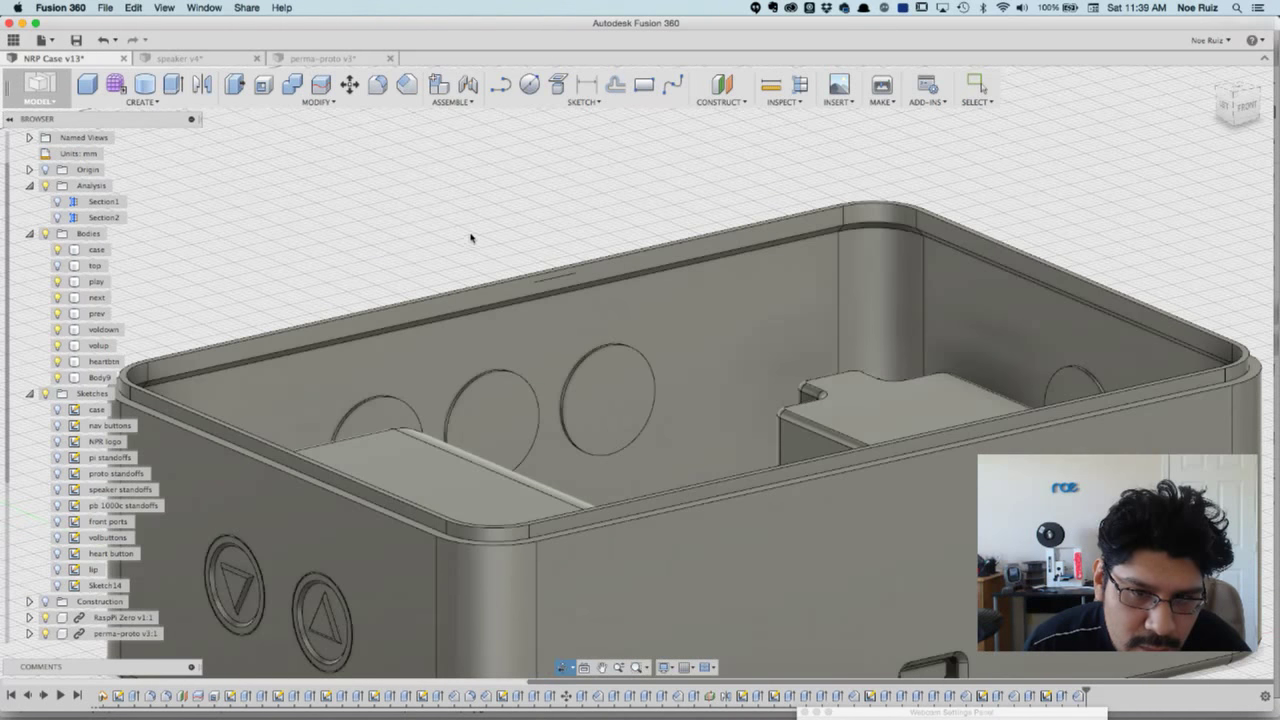
{"action": "scroll", "coordinate": [373, 276], "scroll_direction": "up", "scroll_amount": 3}
{"action": "double_click", "coordinate": [98, 380]}
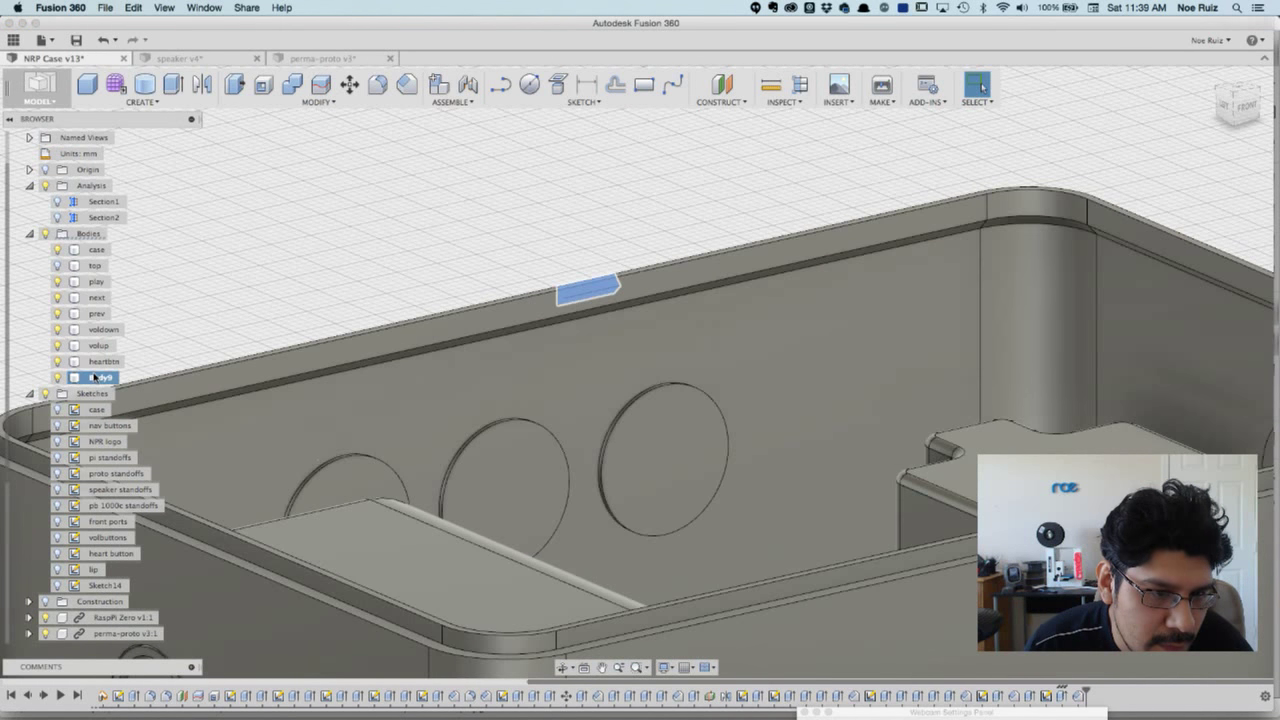
{"action": "key", "text": "Return"}
{"action": "left_click", "coordinate": [460, 272]}
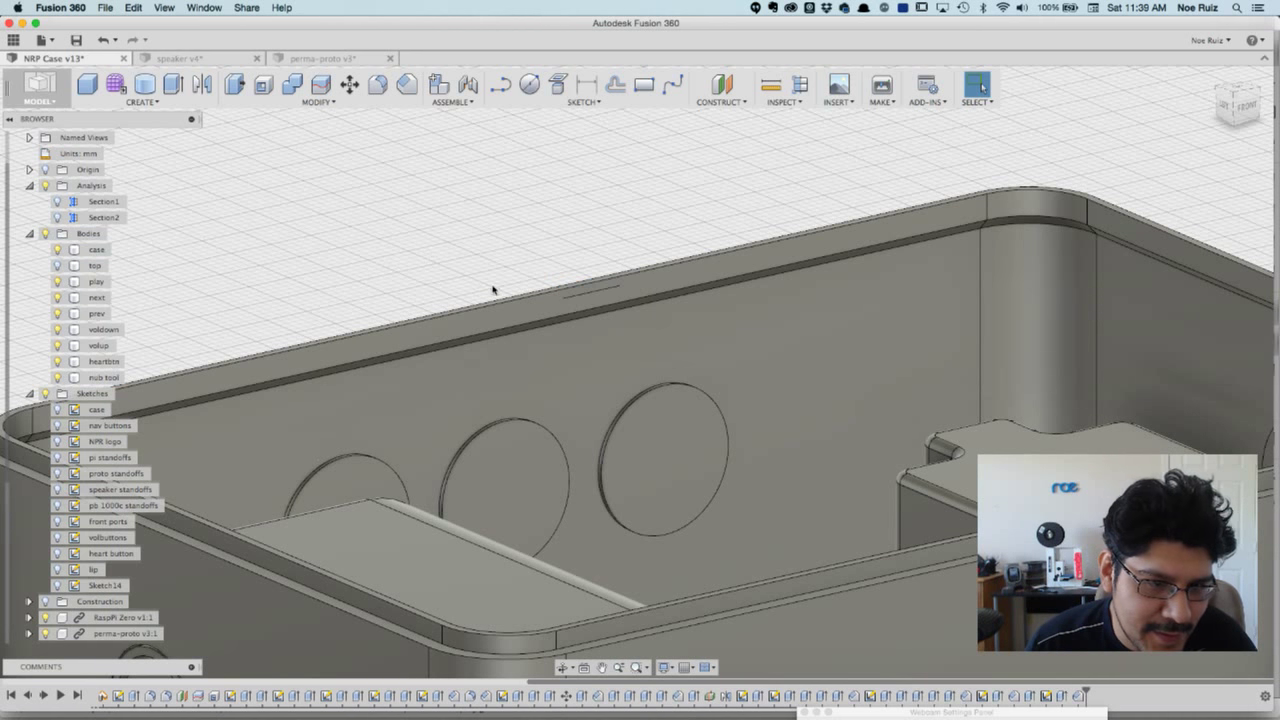
- Sketch a rectangle about 6 mm wide and 2.8 mm high on the lip's inner face above the buttons, spanning the lip's full height
{"action": "scroll", "coordinate": [609, 259], "scroll_direction": "up", "scroll_amount": 2}
{"action": "middle_click_drag", "start_coordinate": [609, 259], "coordinate": [546, 257], "text": "shift"}
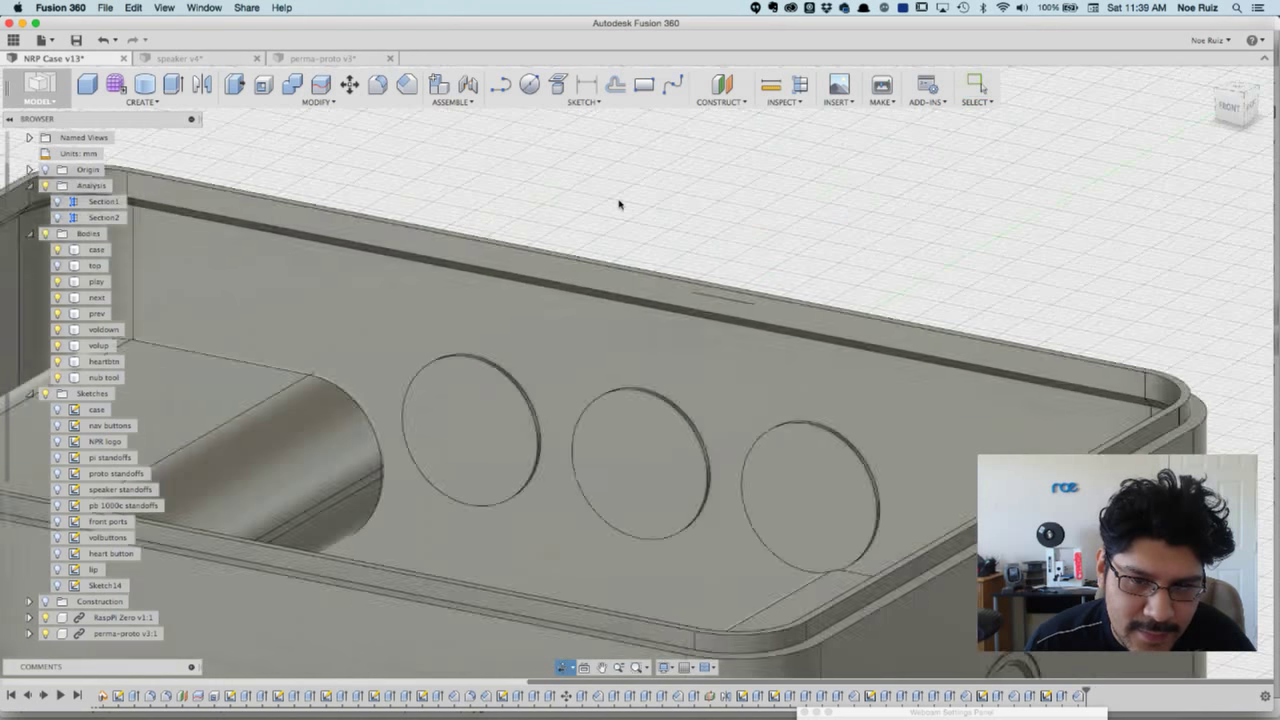
{"action": "scroll", "coordinate": [620, 204], "scroll_direction": "up", "scroll_amount": 2}
{"action": "middle_click_drag", "start_coordinate": [746, 288], "coordinate": [714, 257]}
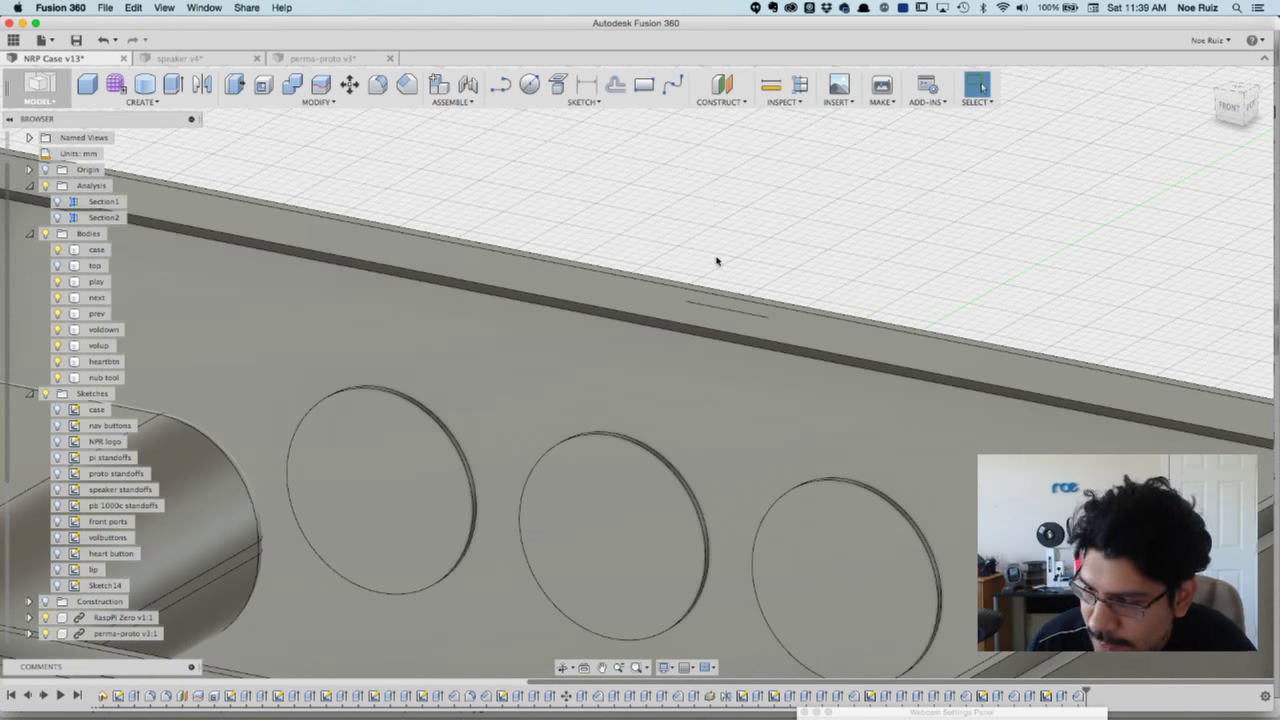
{"action": "scroll", "coordinate": [632, 291], "scroll_direction": "up", "scroll_amount": 1}
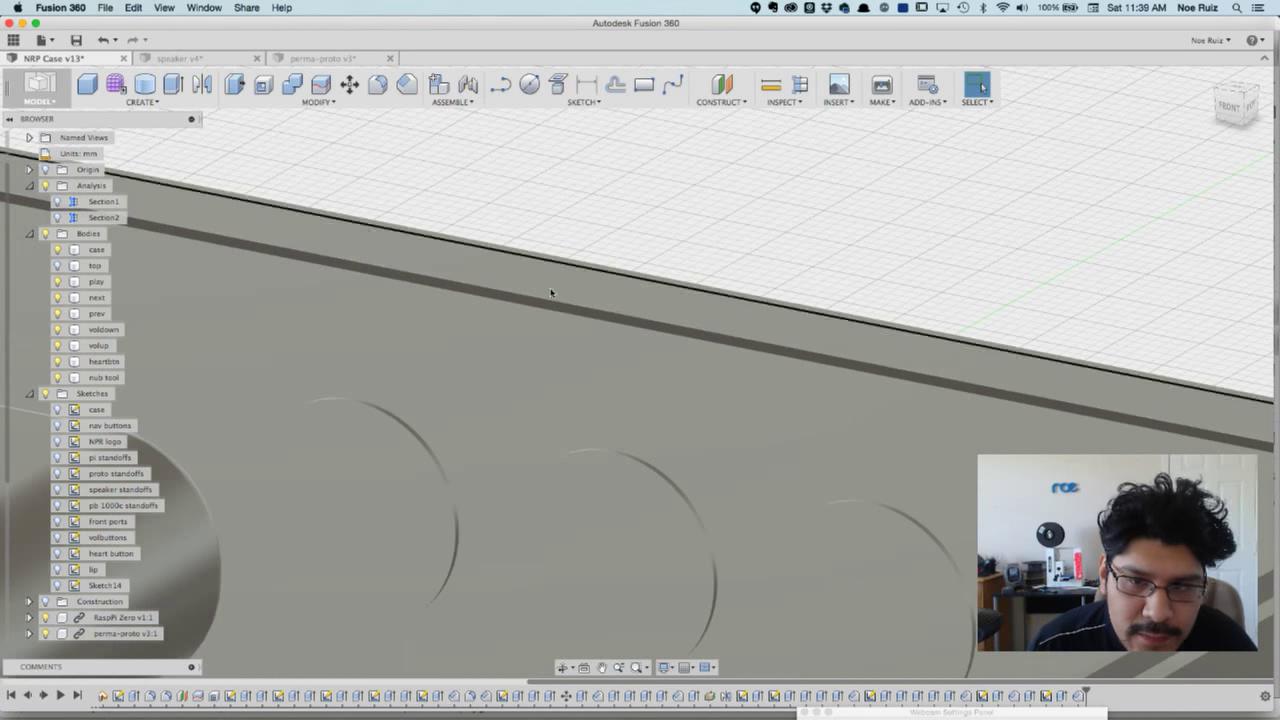
{"action": "left_click", "coordinate": [578, 285]}
{"action": "scroll", "coordinate": [600, 310], "scroll_direction": "down", "scroll_amount": 2}
{"action": "mouse_move", "coordinate": [686, 234]}
{"action": "middle_mouse_down", "text": "shift"}
{"action": "mouse_move", "coordinate": [646, 217]}
{"action": "mouse_move", "coordinate": [697, 236]}
{"action": "middle_mouse_up", "text": "shift"}
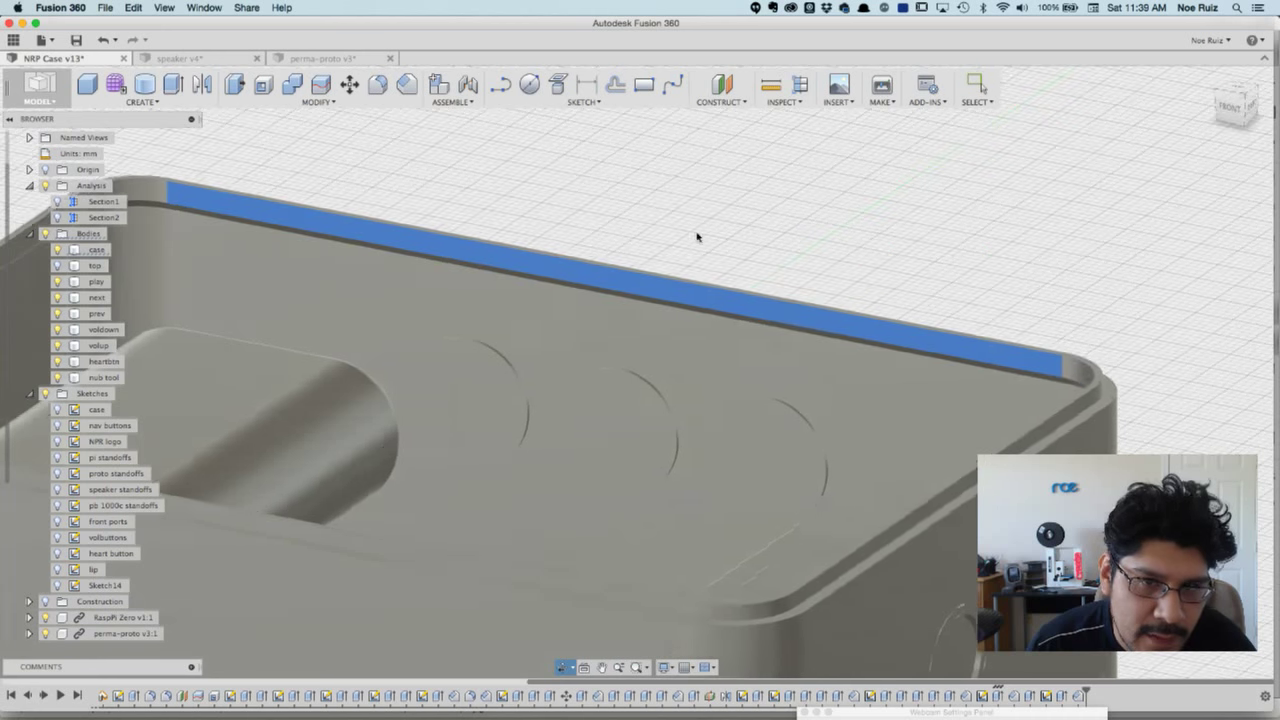
{"action": "left_click", "coordinate": [697, 236]}
{"action": "left_click", "coordinate": [643, 86]}
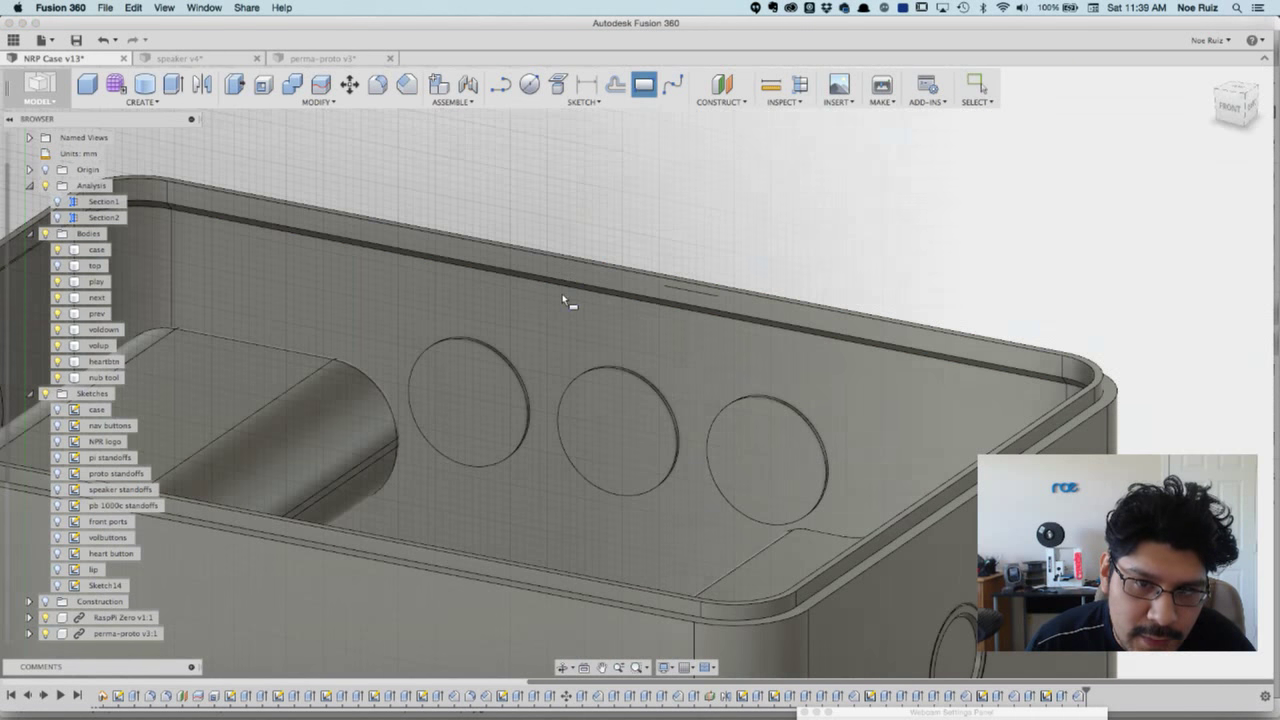
{"action": "left_click", "coordinate": [582, 273]}
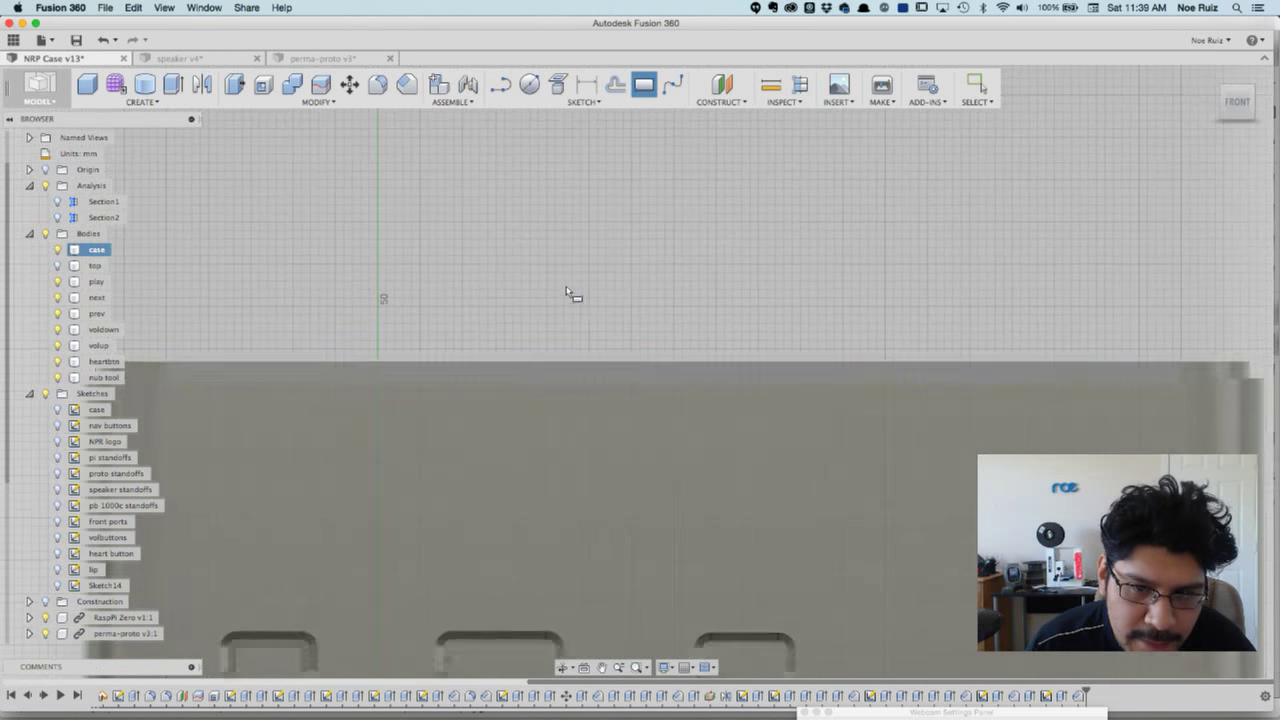
{"action": "scroll", "coordinate": [566, 363], "scroll_direction": "up", "scroll_amount": 5}
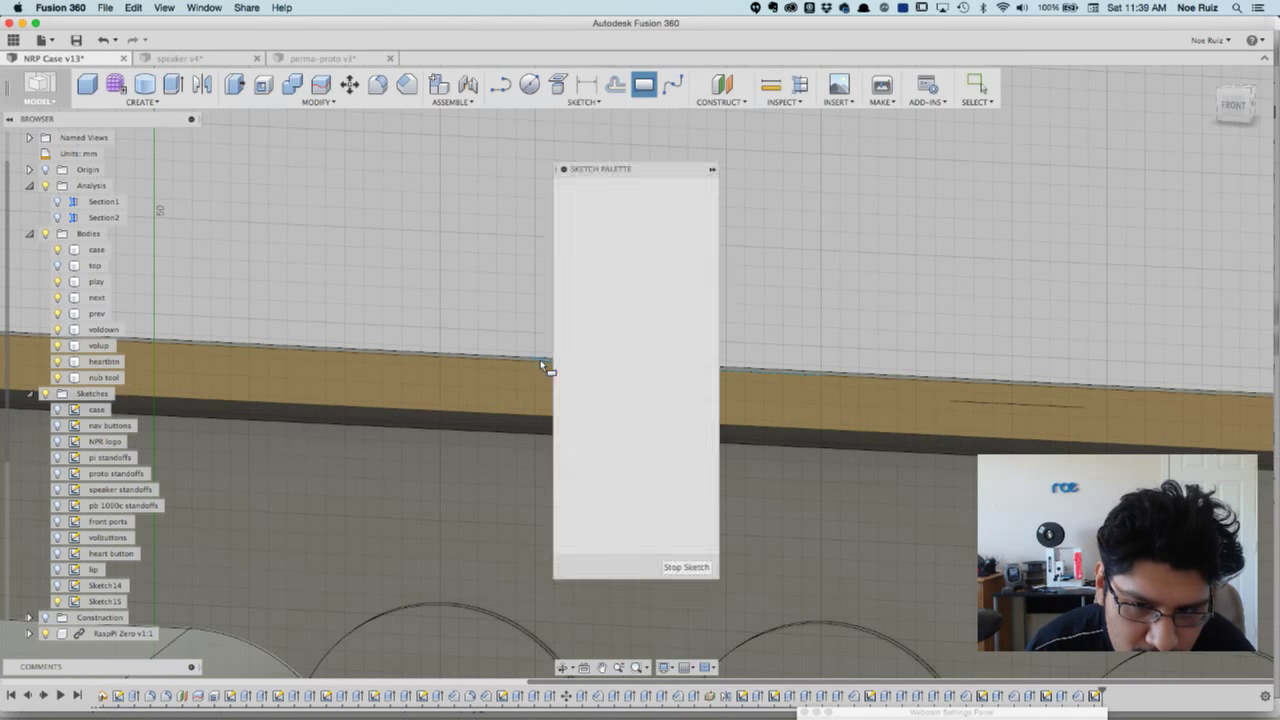
{"action": "left_click", "coordinate": [535, 360]}
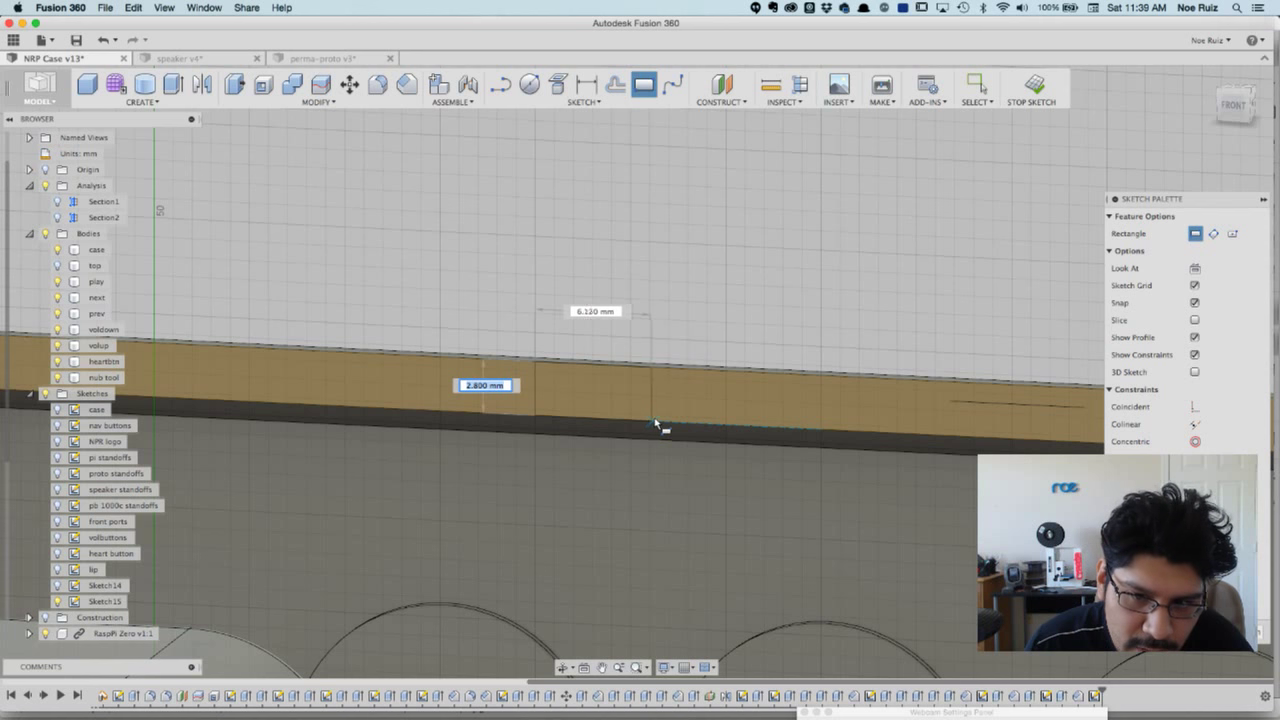
{"action": "left_click", "coordinate": [648, 424]}
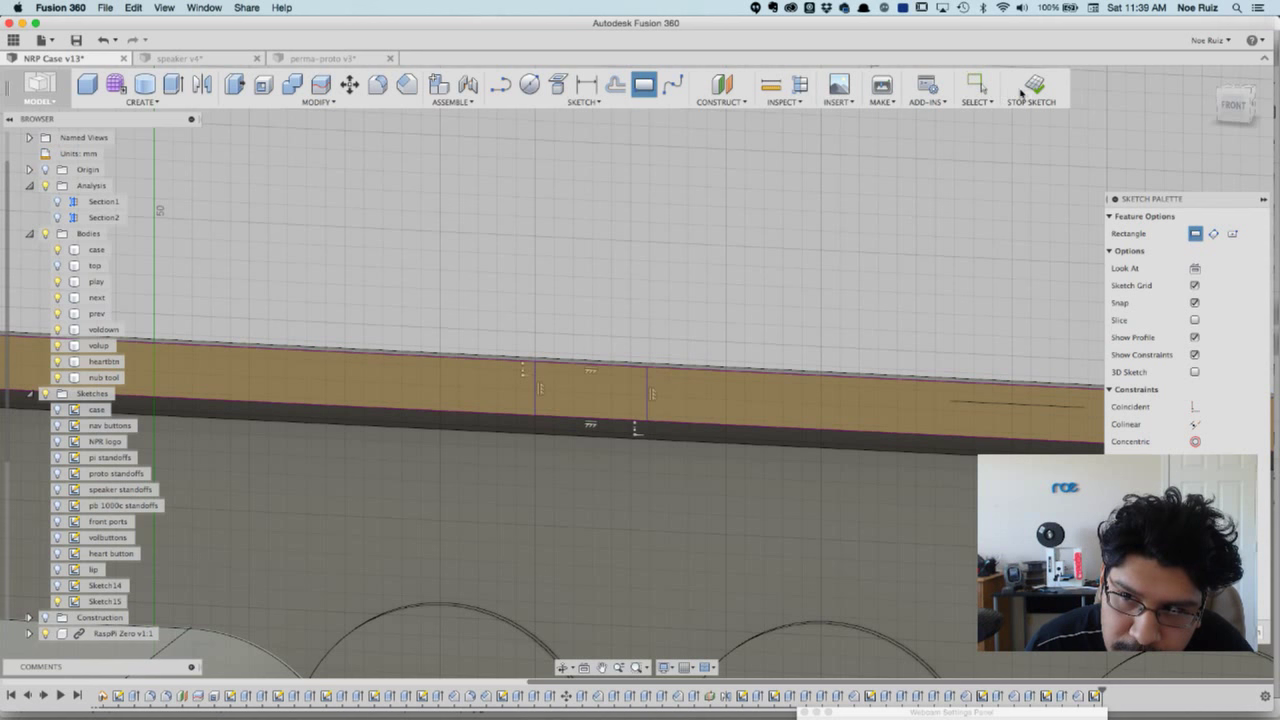
{"action": "left_click", "coordinate": [1021, 93]}
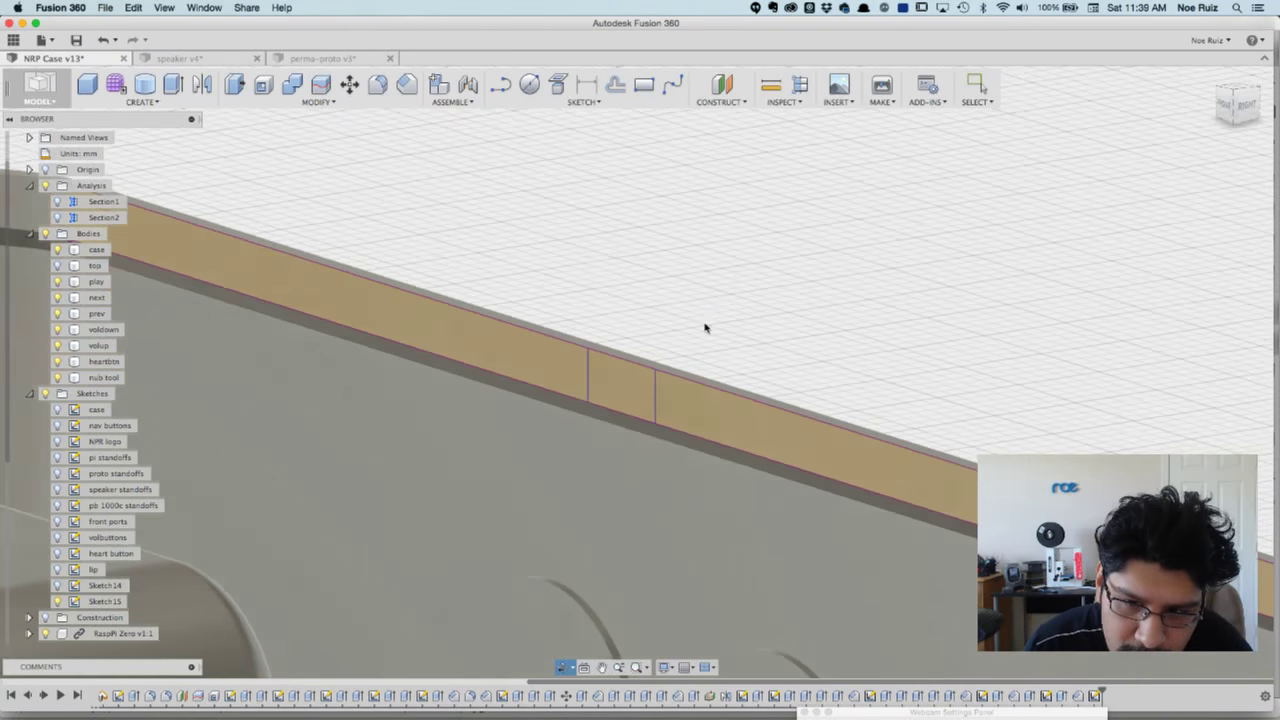
- Extrude the rectangle on the lip's inner face 1 mm toward the case interior as a new body
{"action": "left_click", "coordinate": [613, 425]}
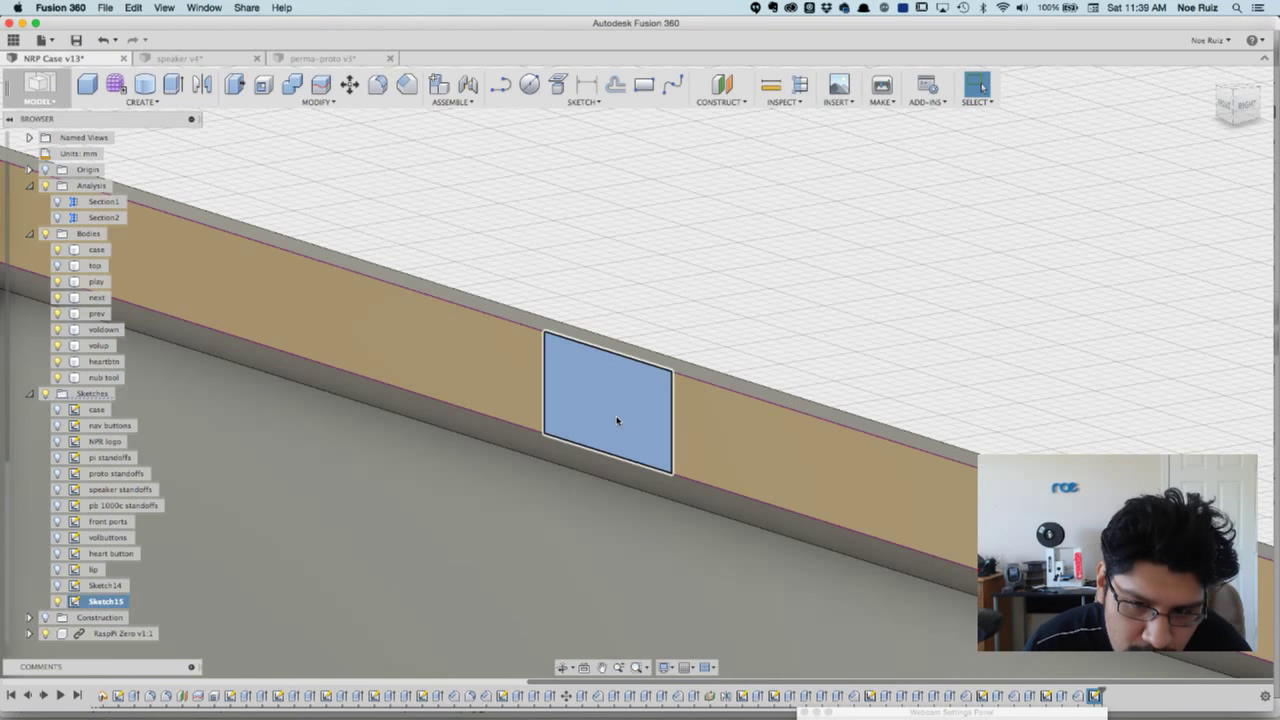
{"action": "key", "text": "e"}
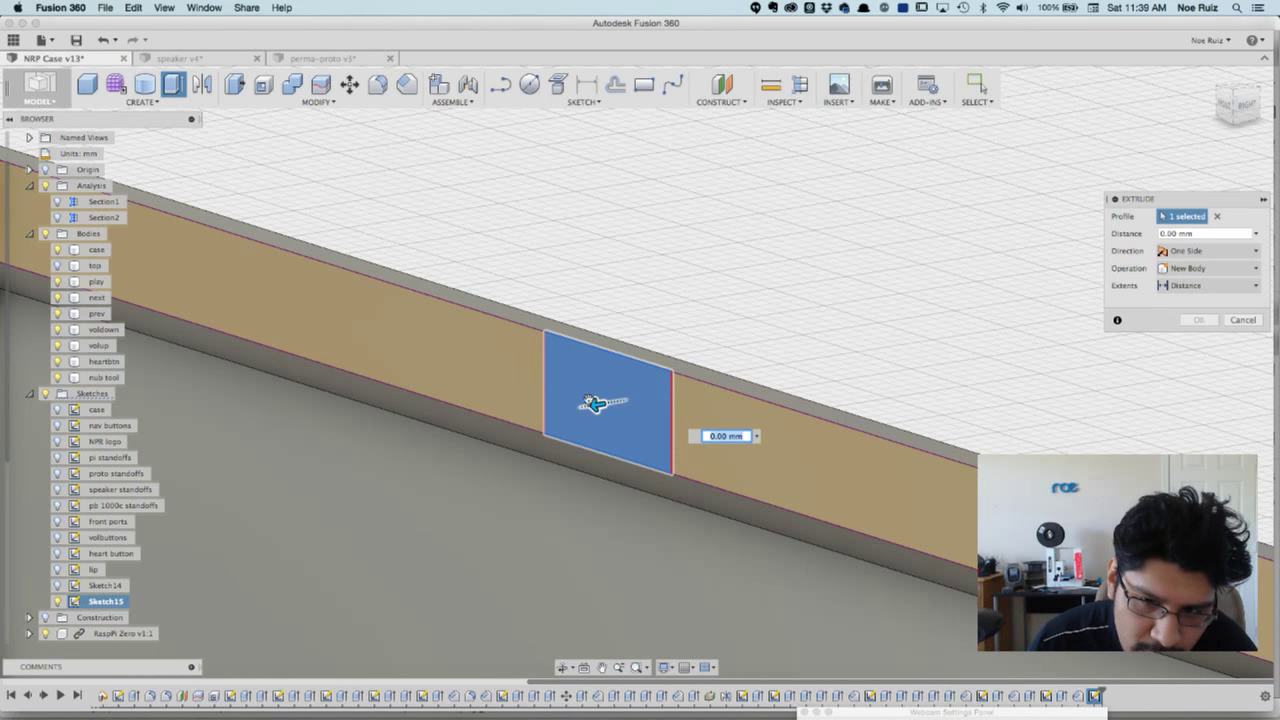
{"action": "left_click_drag", "start_coordinate": [581, 407], "coordinate": [565, 409]}
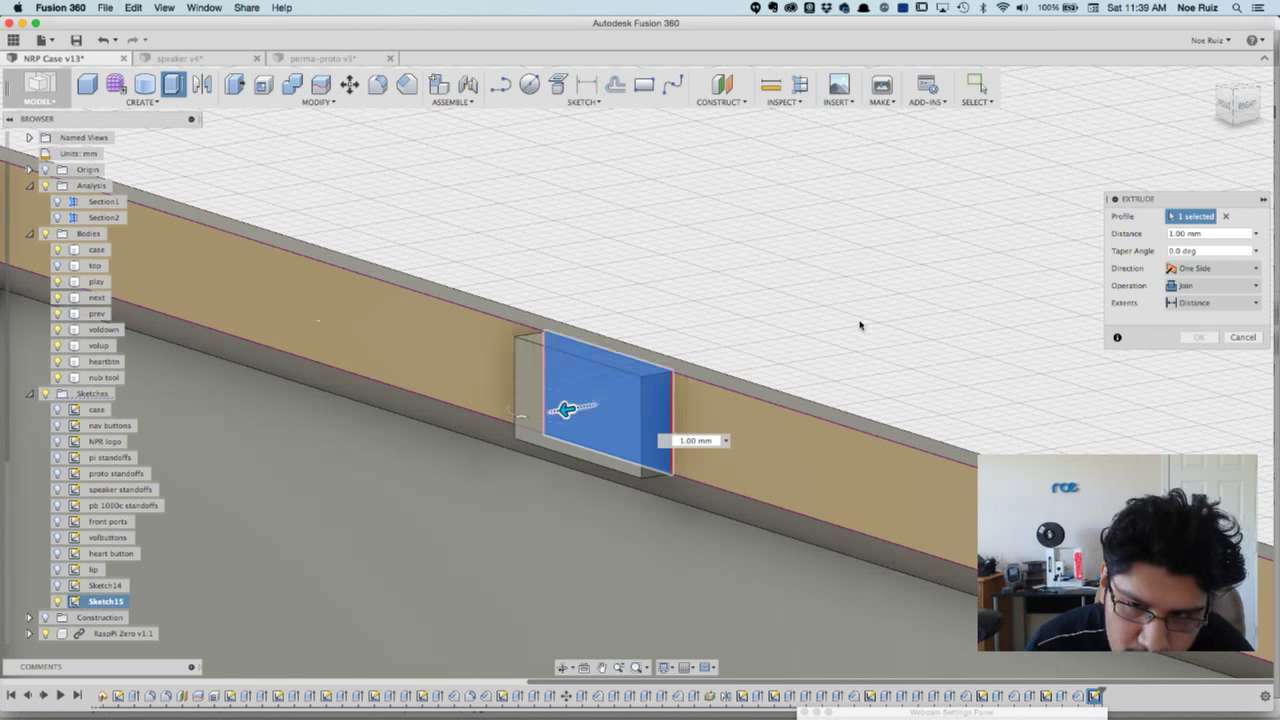
{"action": "left_click", "coordinate": [1212, 288]}
{"action": "left_click", "coordinate": [1199, 344]}
{"action": "left_click", "coordinate": [1199, 338]}
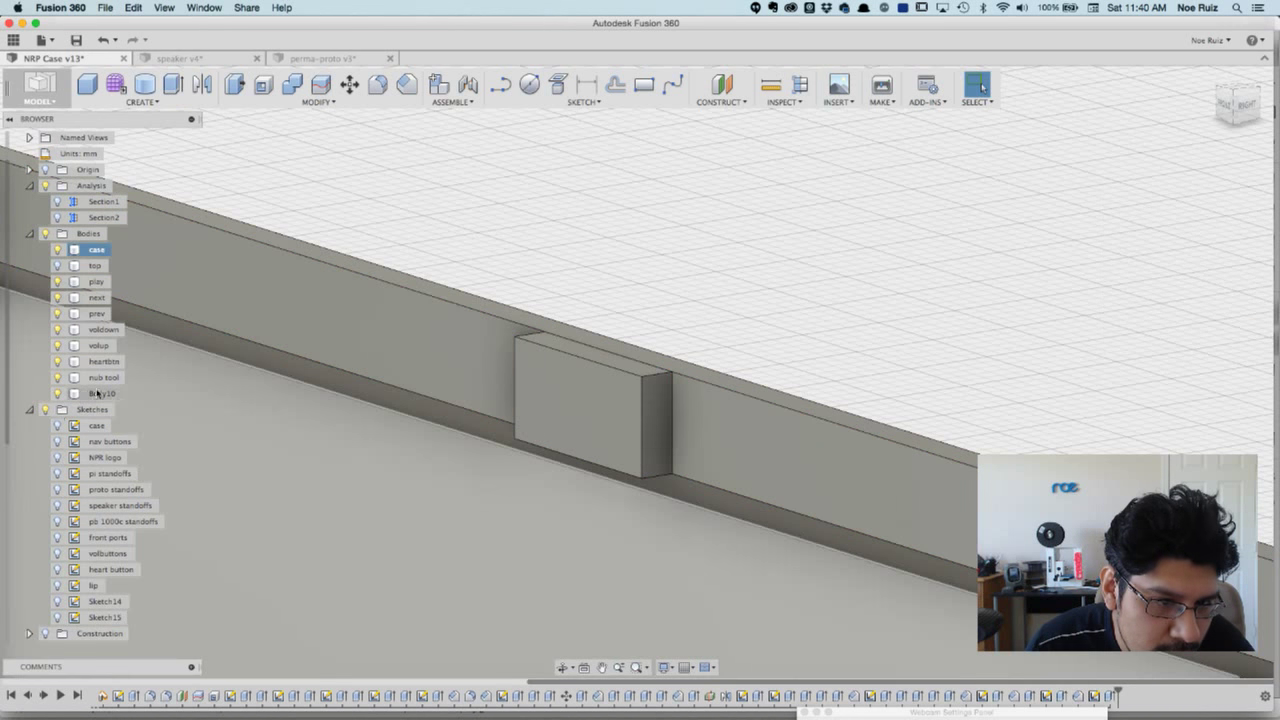
- Rename the new block body on the lip's inner face as lip cookie
{"action": "double_click", "coordinate": [108, 394]}
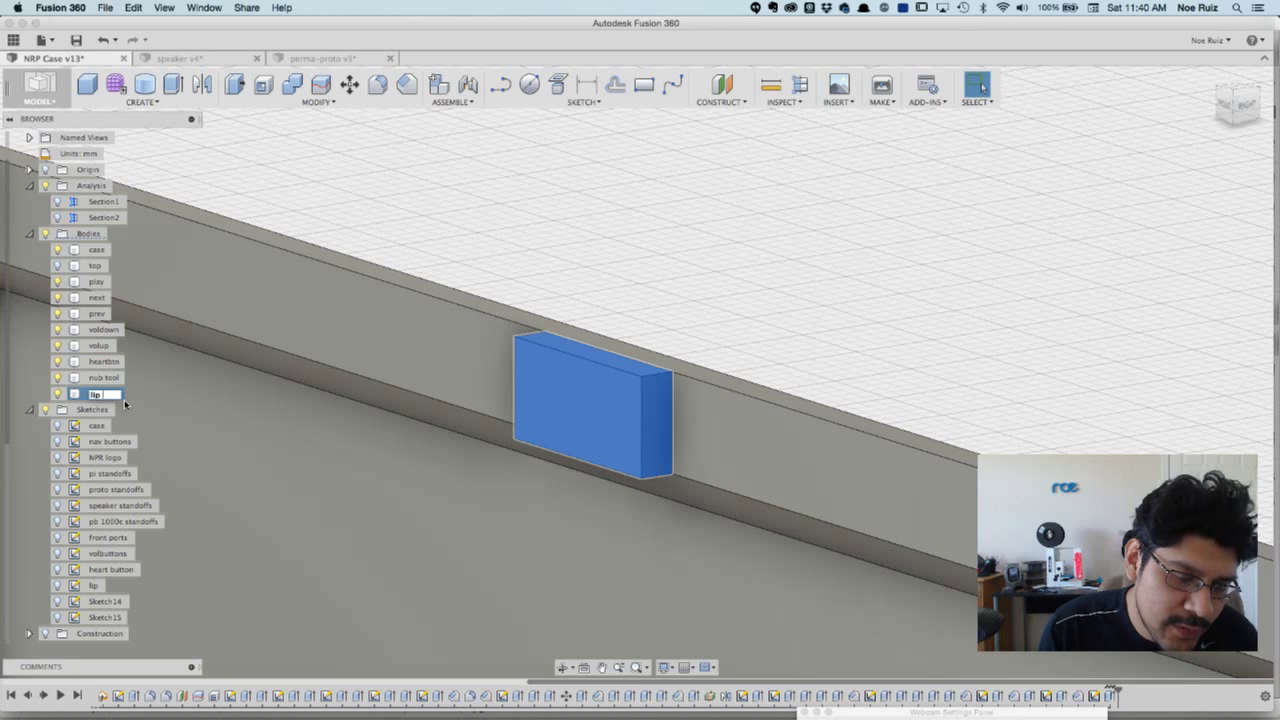
{"action": "type", "text": "lip cookie"}
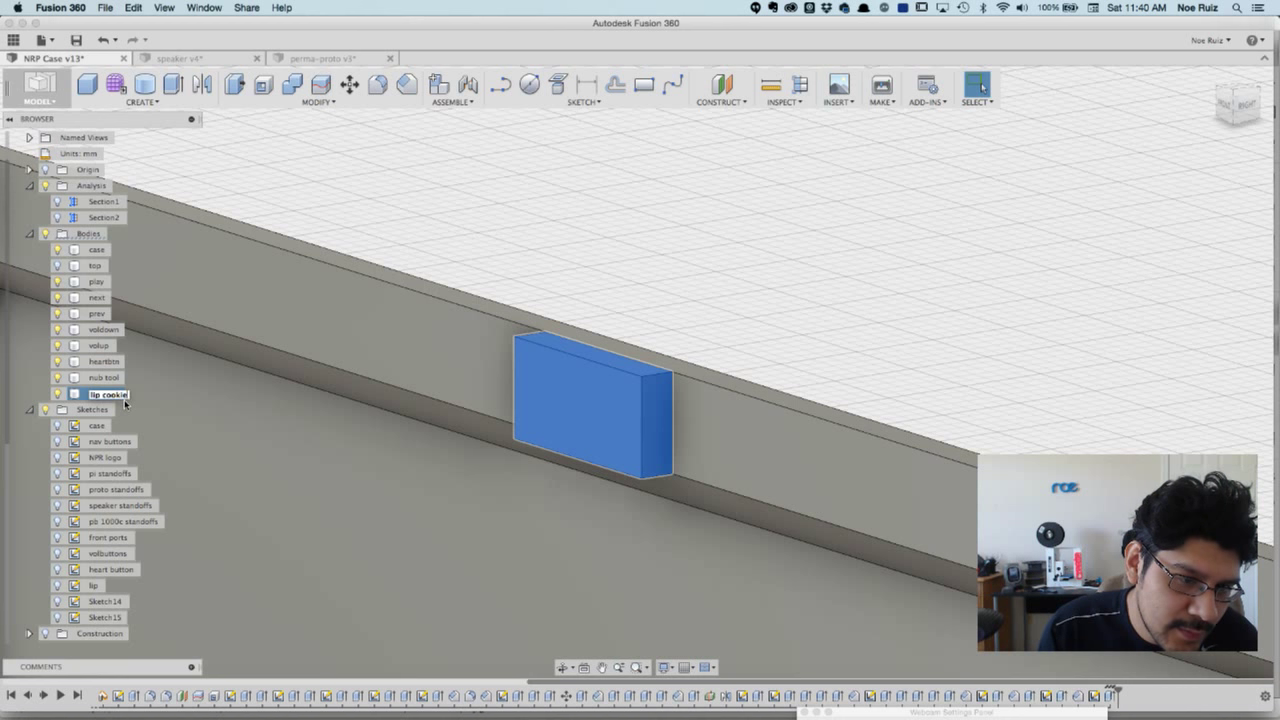
{"action": "key", "text": "Return"}
{"action": "left_click", "coordinate": [602, 236]}
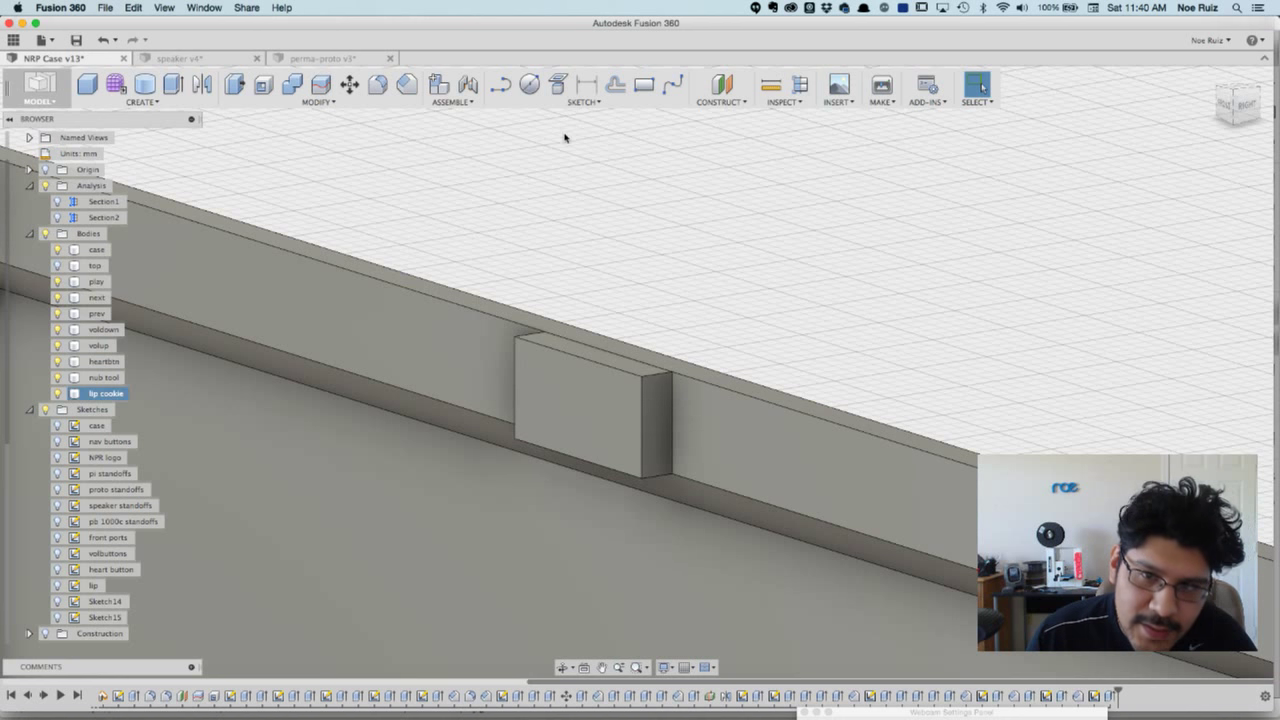
- Chamfer the upper and lower long edges of the lip cookie block by 1 mm
{"action": "left_click", "coordinate": [404, 86]}
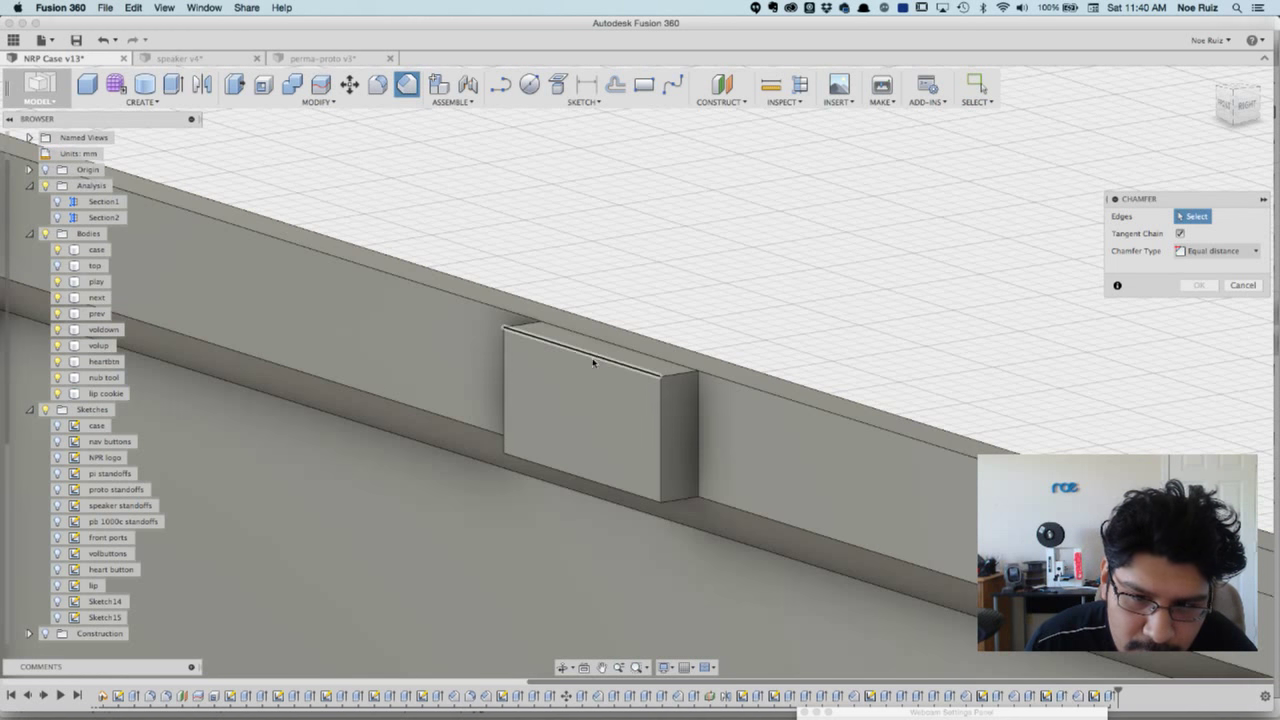
{"action": "left_click", "coordinate": [594, 403]}
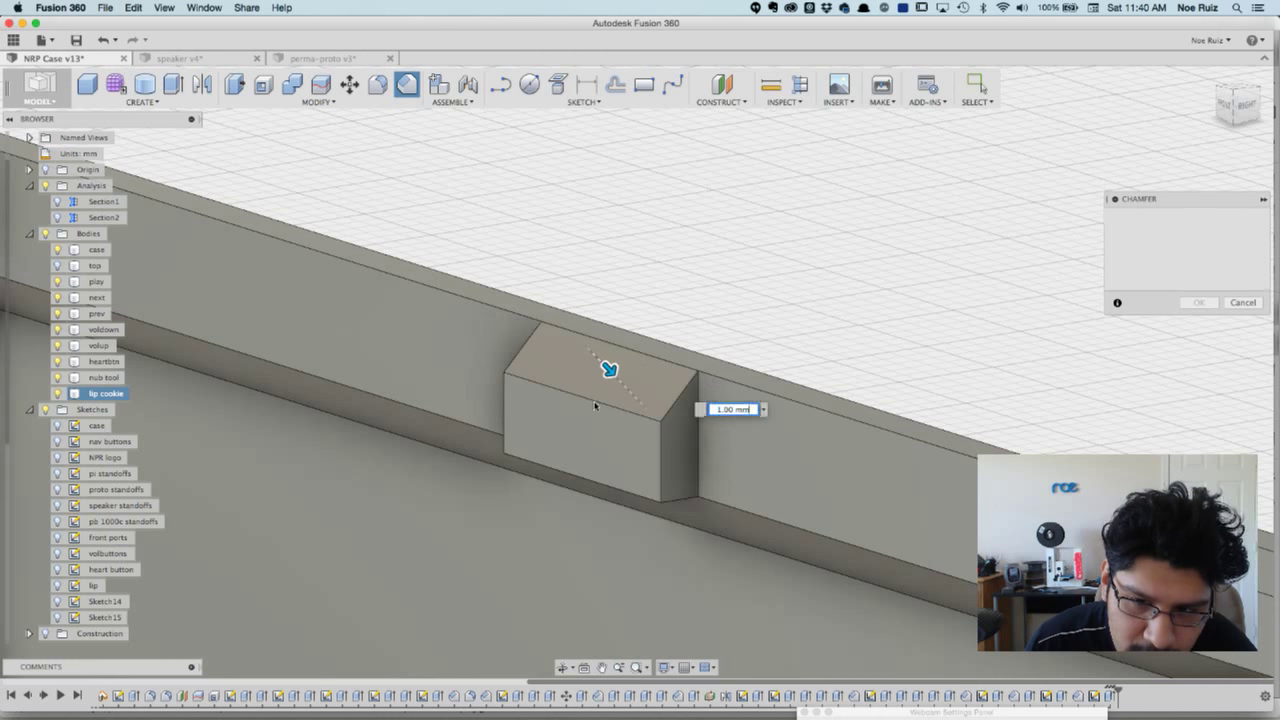
{"action": "left_click", "coordinate": [607, 482]}
{"action": "left_click", "coordinate": [607, 484]}
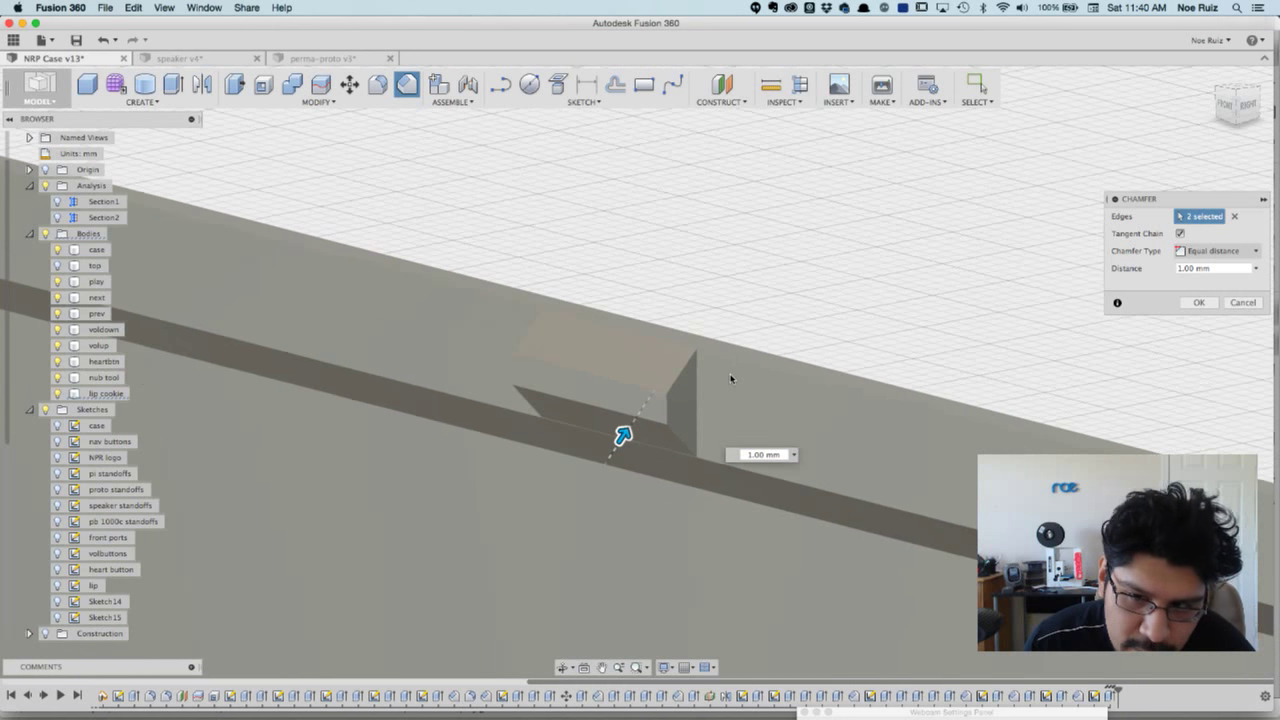
{"action": "left_click", "coordinate": [1198, 302]}
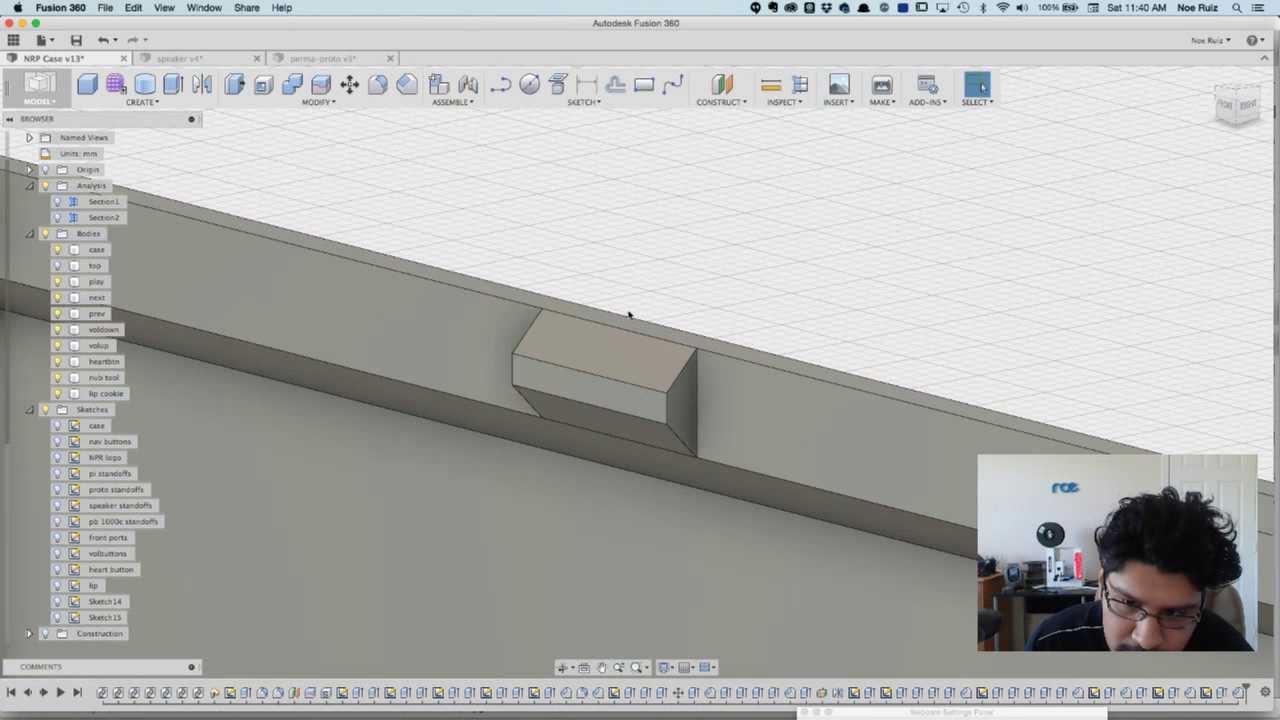
{"action": "middle_click_drag", "start_coordinate": [631, 314], "coordinate": [690, 328], "text": "shift"}
{"action": "left_click", "coordinate": [666, 348]}
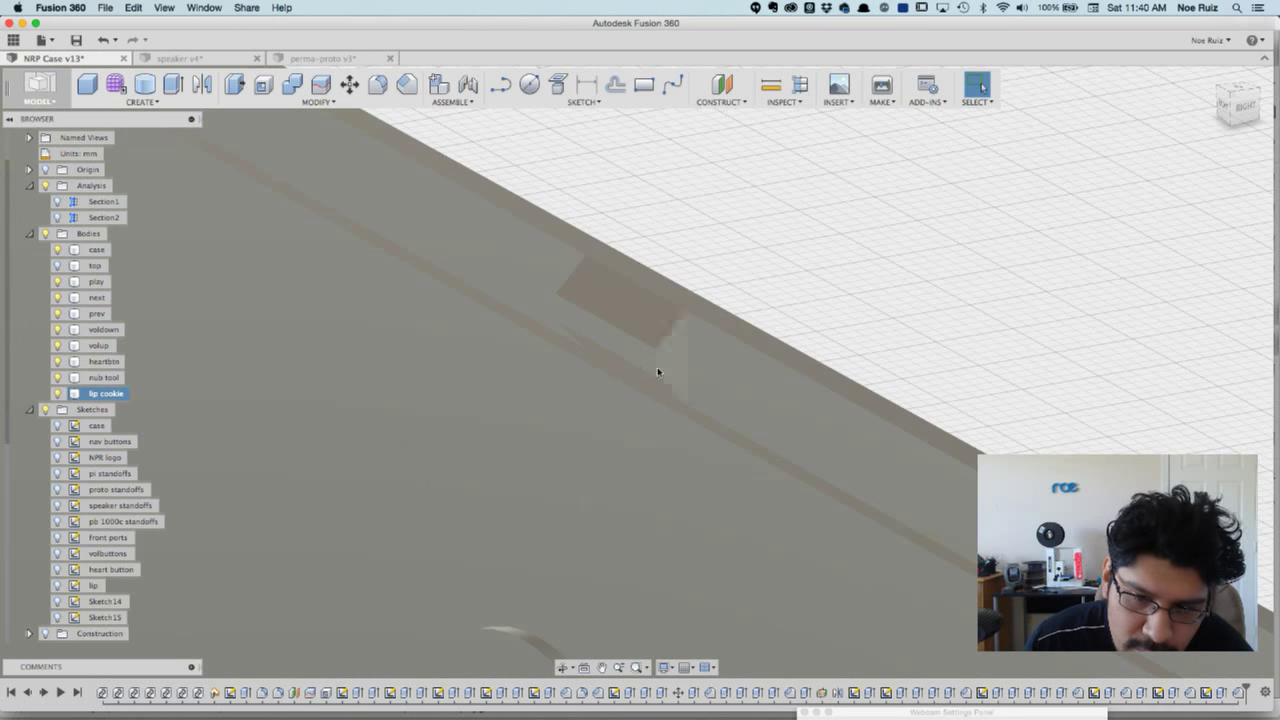
- Examine the lip cookie and the nub tool from the inner and outer sides of the case's lip
{"action": "left_click", "coordinate": [778, 219]}
{"action": "middle_click_drag", "start_coordinate": [778, 219], "coordinate": [794, 251], "text": "shift"}
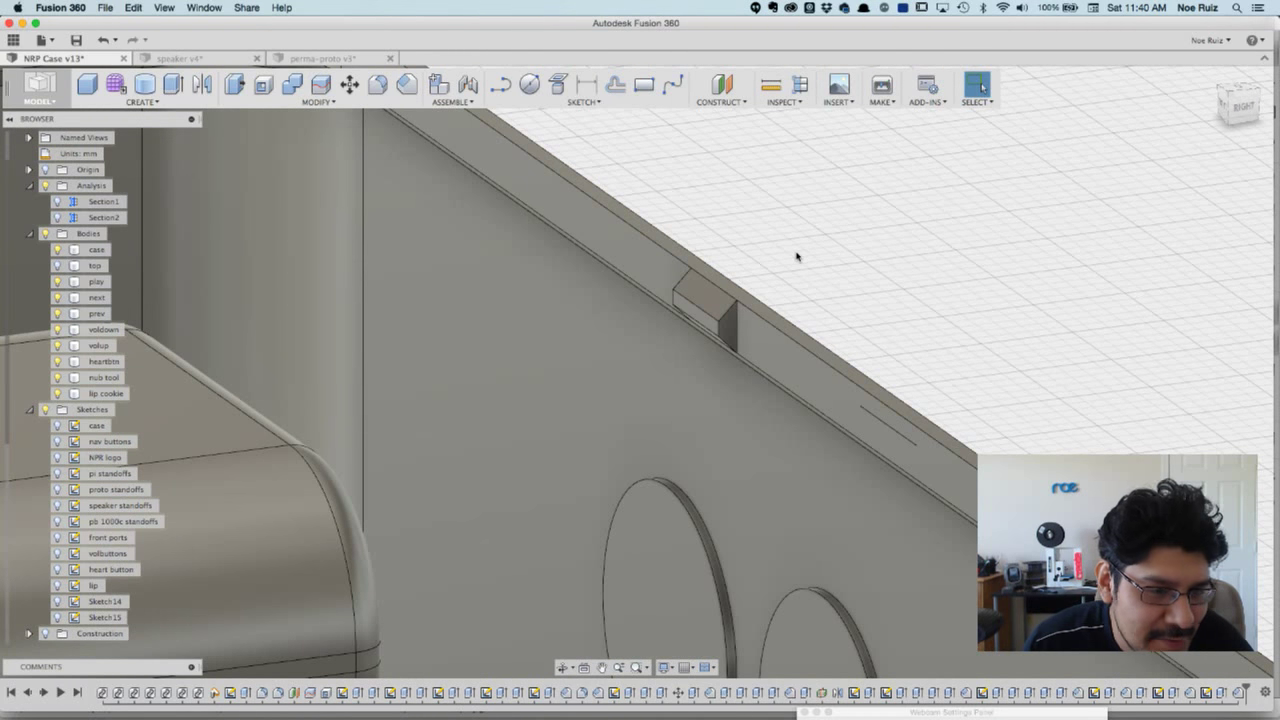
{"action": "scroll", "coordinate": [837, 267], "scroll_direction": "down", "scroll_amount": 2}
{"action": "middle_click_drag", "start_coordinate": [833, 264], "coordinate": [740, 386], "text": "shift"}
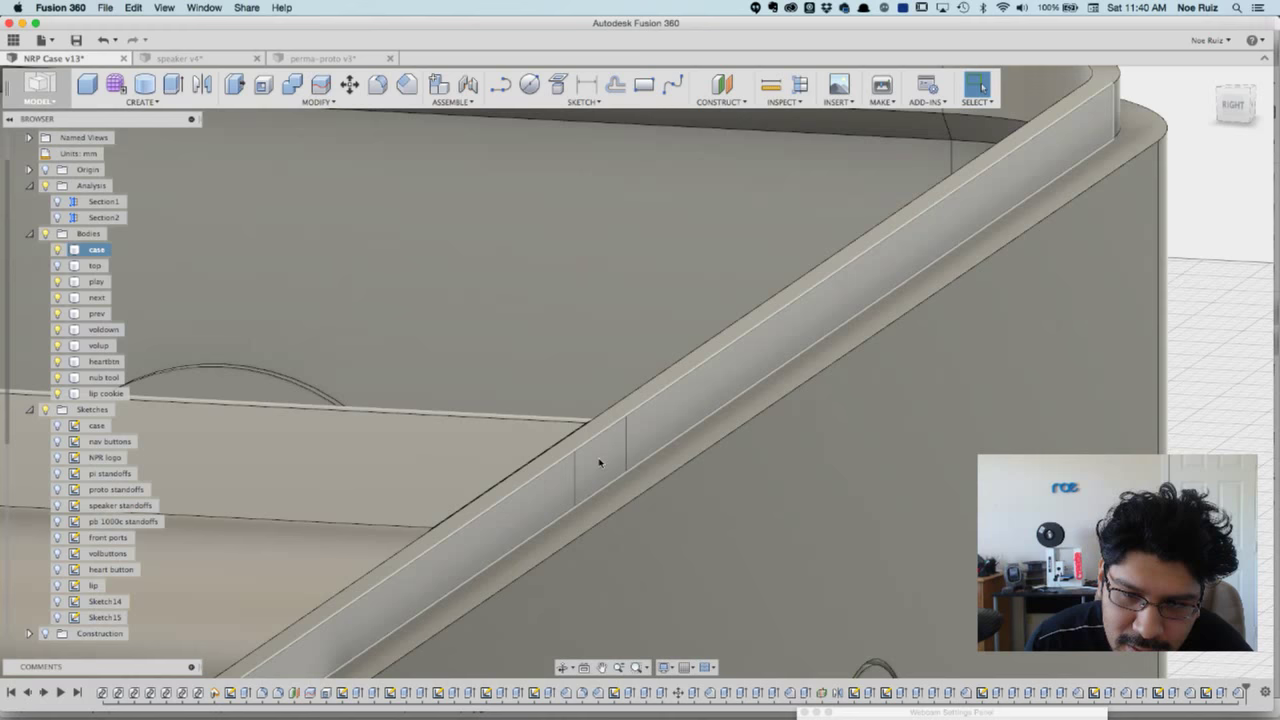
{"action": "middle_click_drag", "start_coordinate": [637, 429], "coordinate": [897, 333], "text": "shift"}
{"action": "scroll", "coordinate": [746, 368], "scroll_direction": "up", "scroll_amount": 3}
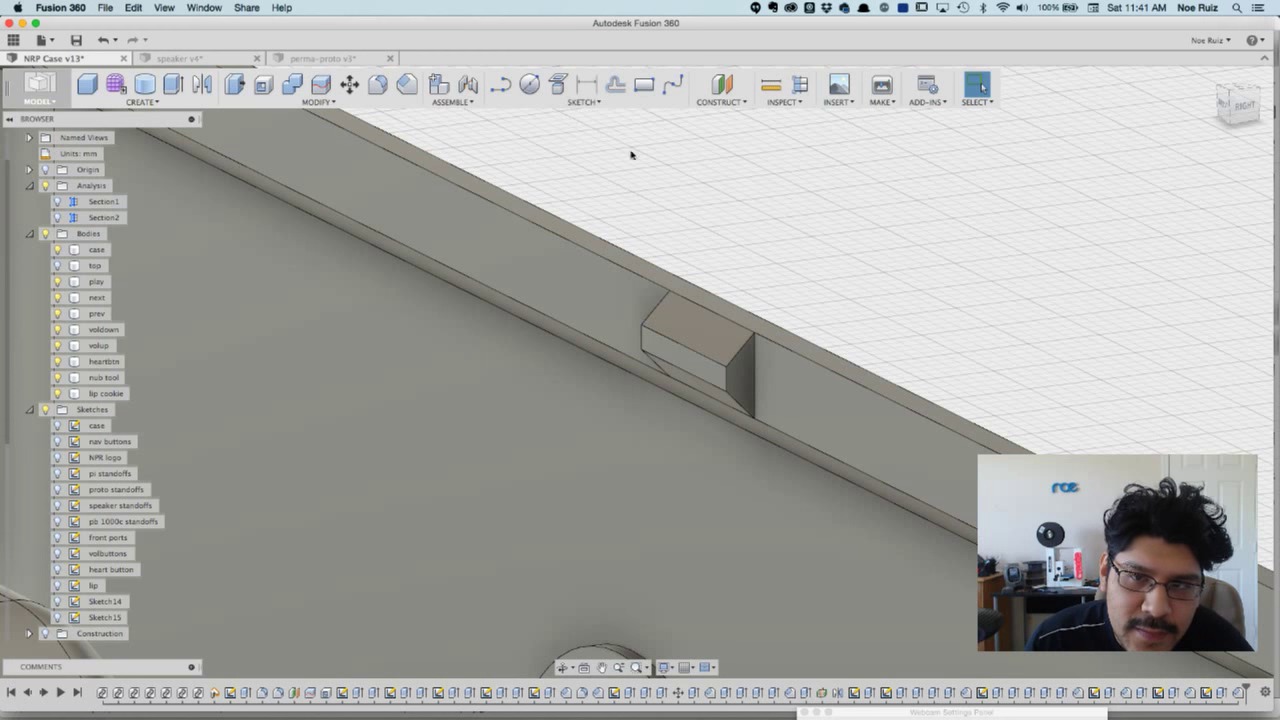
{"action": "left_click", "coordinate": [589, 102]}
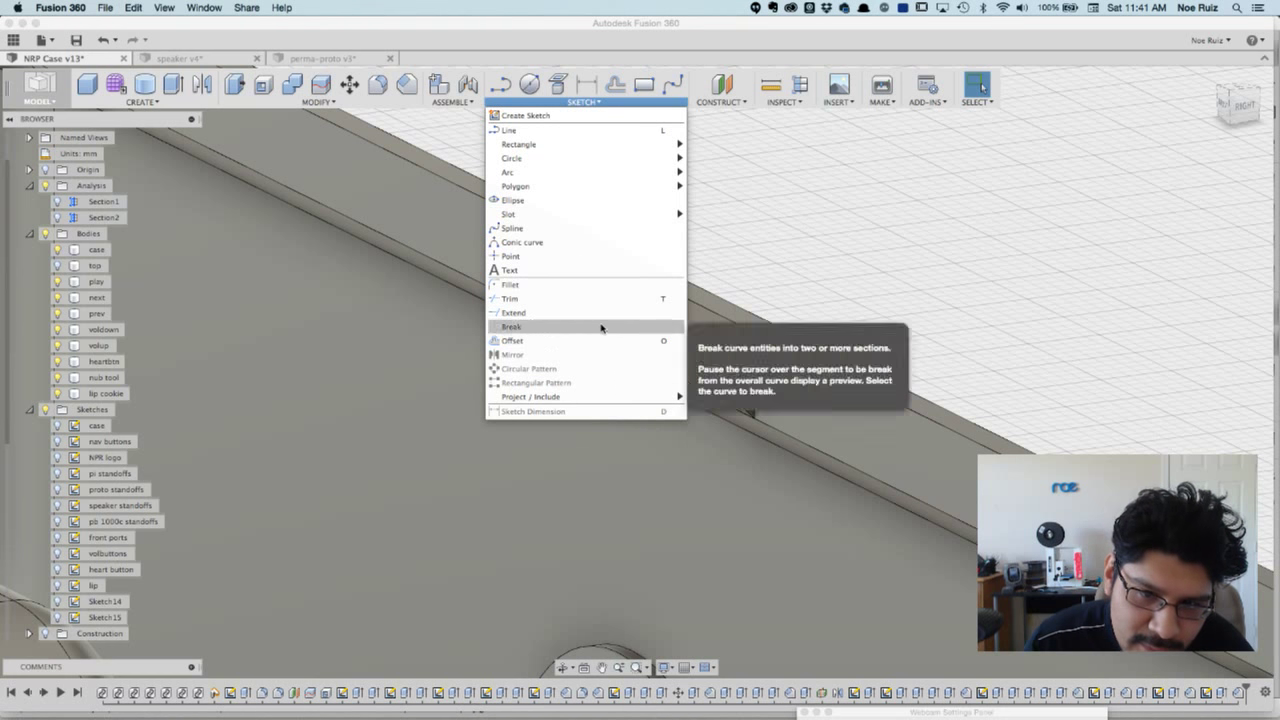
{"action": "left_click", "coordinate": [819, 282]}
{"action": "left_click", "coordinate": [695, 450]}
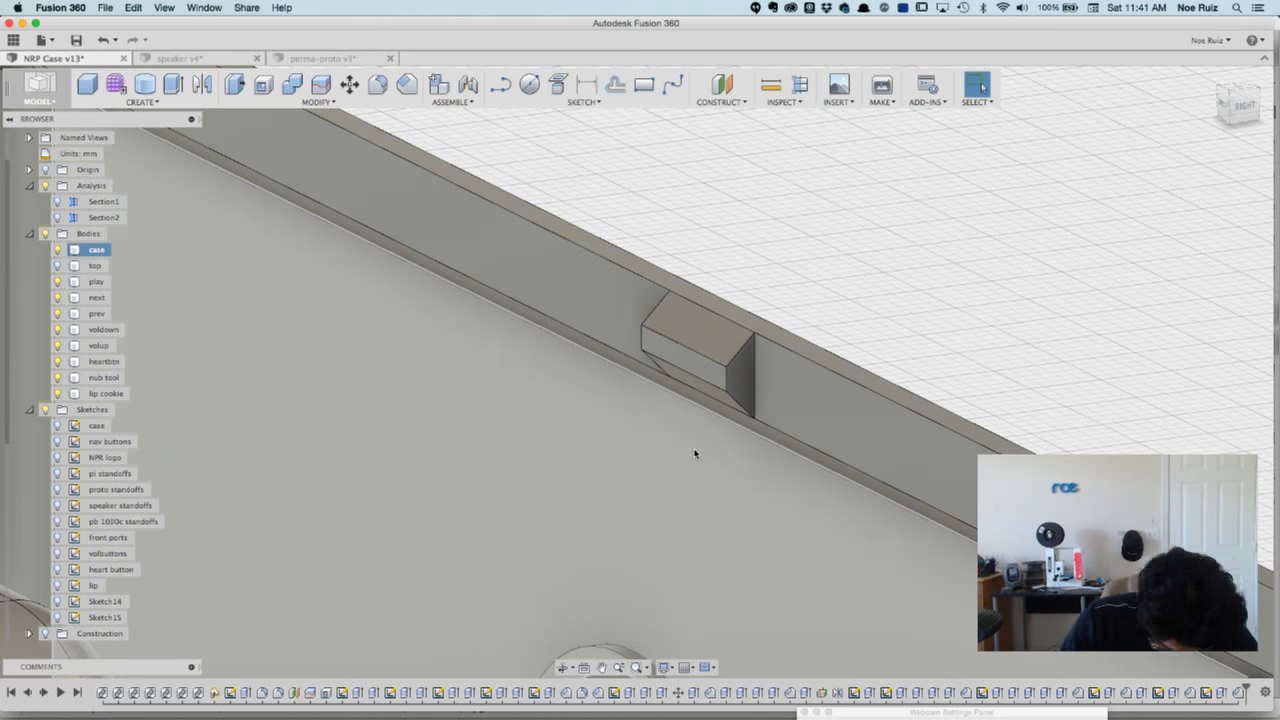
- Project the trapezoidal end face of the lip cookie into a new sketch on that face and finish the sketch
{"action": "key", "text": "p"}
{"action": "left_click", "coordinate": [741, 373]}
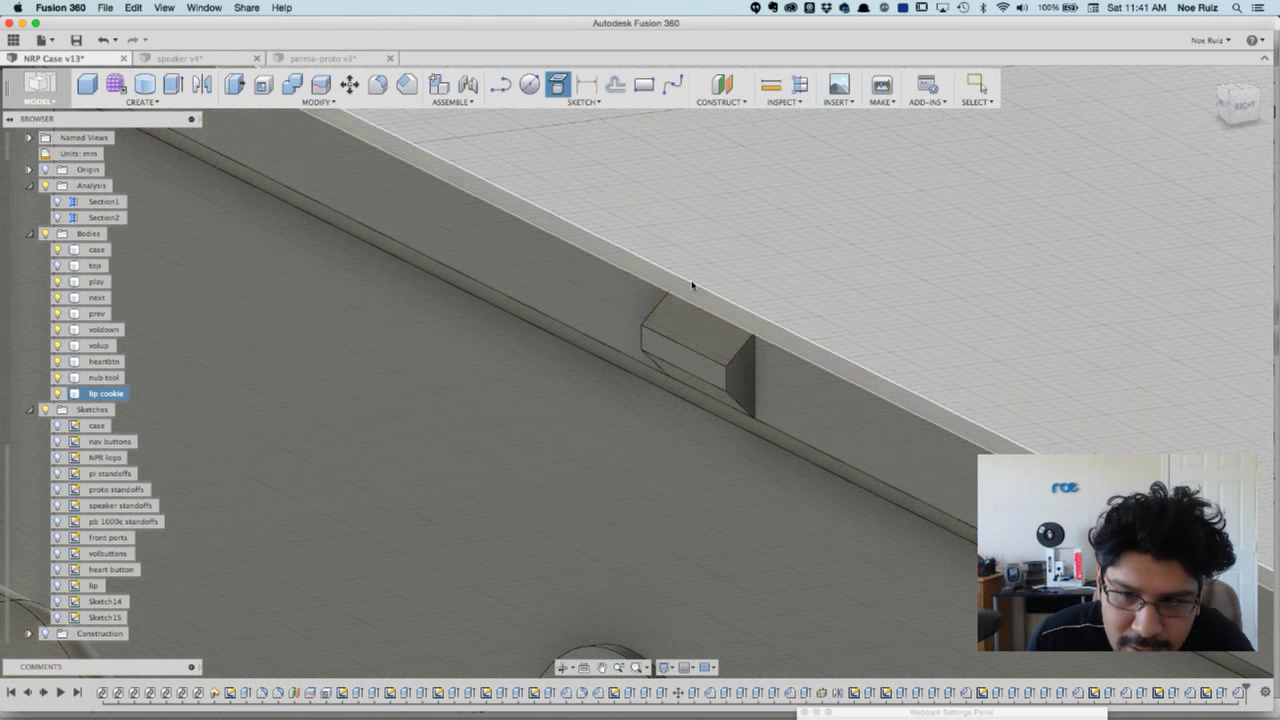
{"action": "middle_click_drag", "start_coordinate": [698, 226], "coordinate": [804, 224], "text": "shift"}
{"action": "middle_click_drag", "start_coordinate": [577, 309], "coordinate": [803, 406], "text": "shift"}
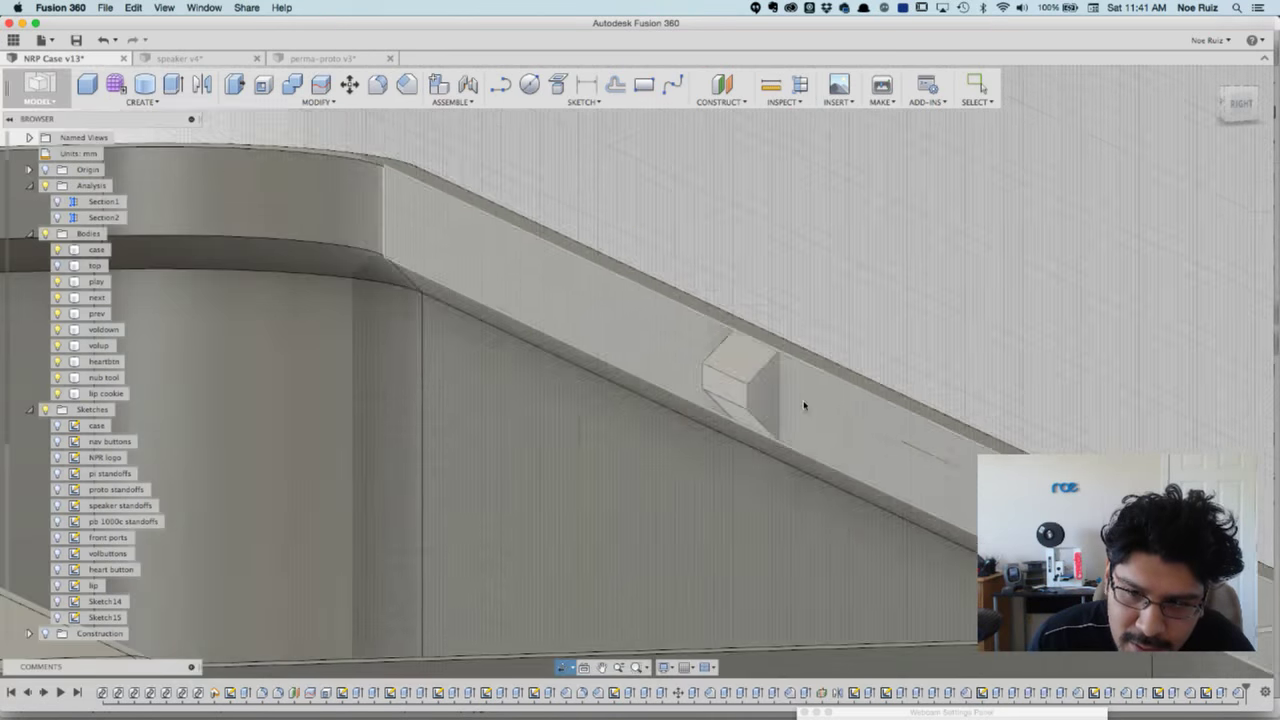
{"action": "scroll", "coordinate": [755, 377], "scroll_direction": "up", "scroll_amount": 3}
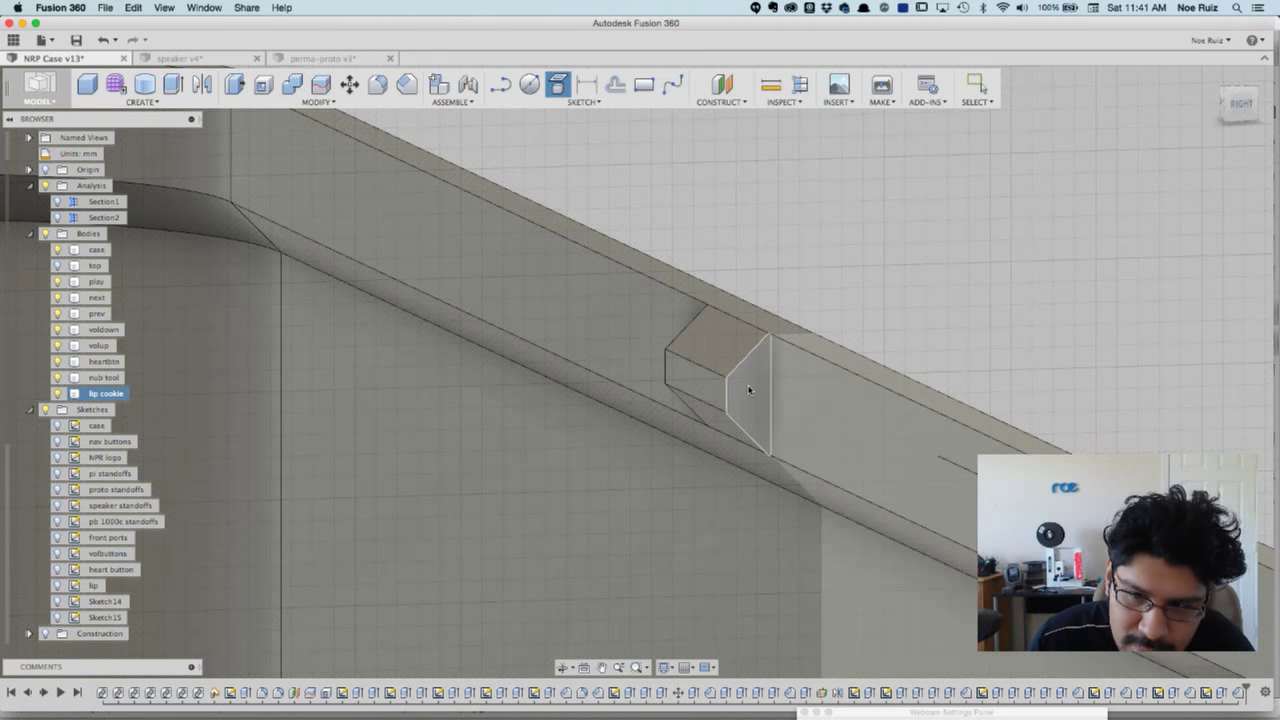
{"action": "left_click", "coordinate": [748, 390]}
{"action": "middle_click_drag", "start_coordinate": [723, 258], "coordinate": [764, 278], "text": "shift"}
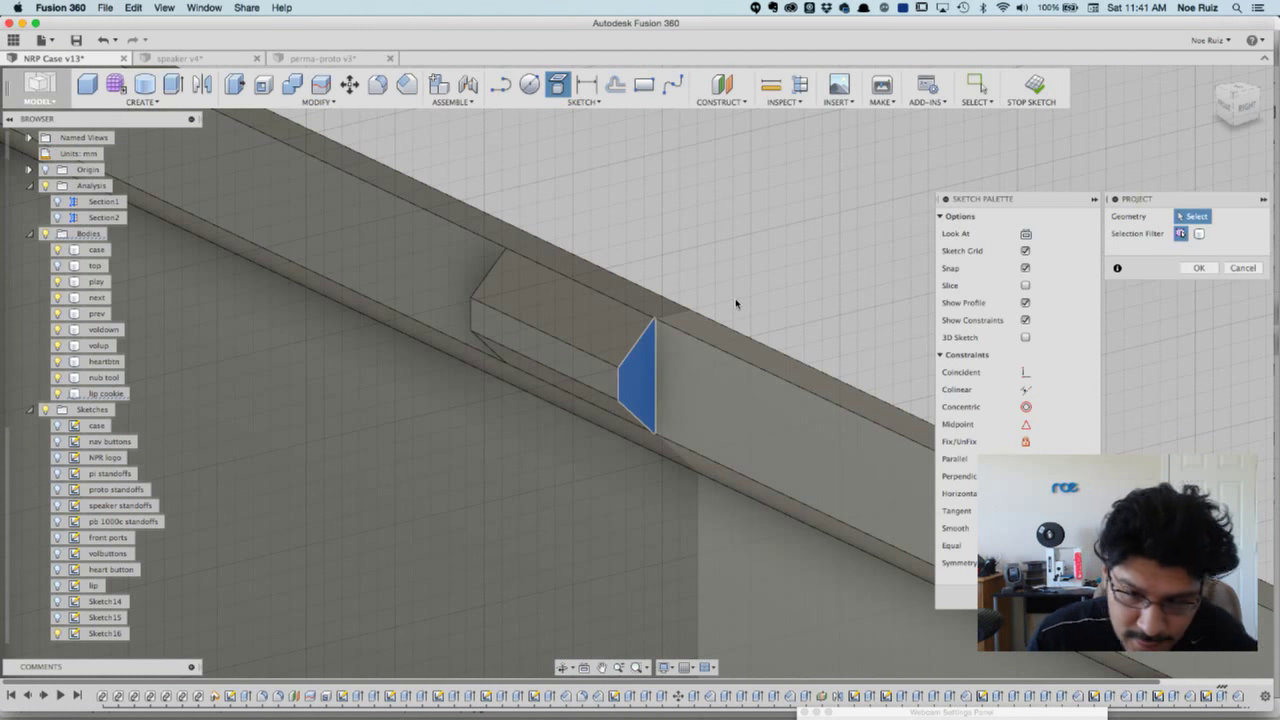
{"action": "left_click", "coordinate": [1199, 268]}
{"action": "scroll", "coordinate": [845, 255], "scroll_direction": "down", "scroll_amount": 3}
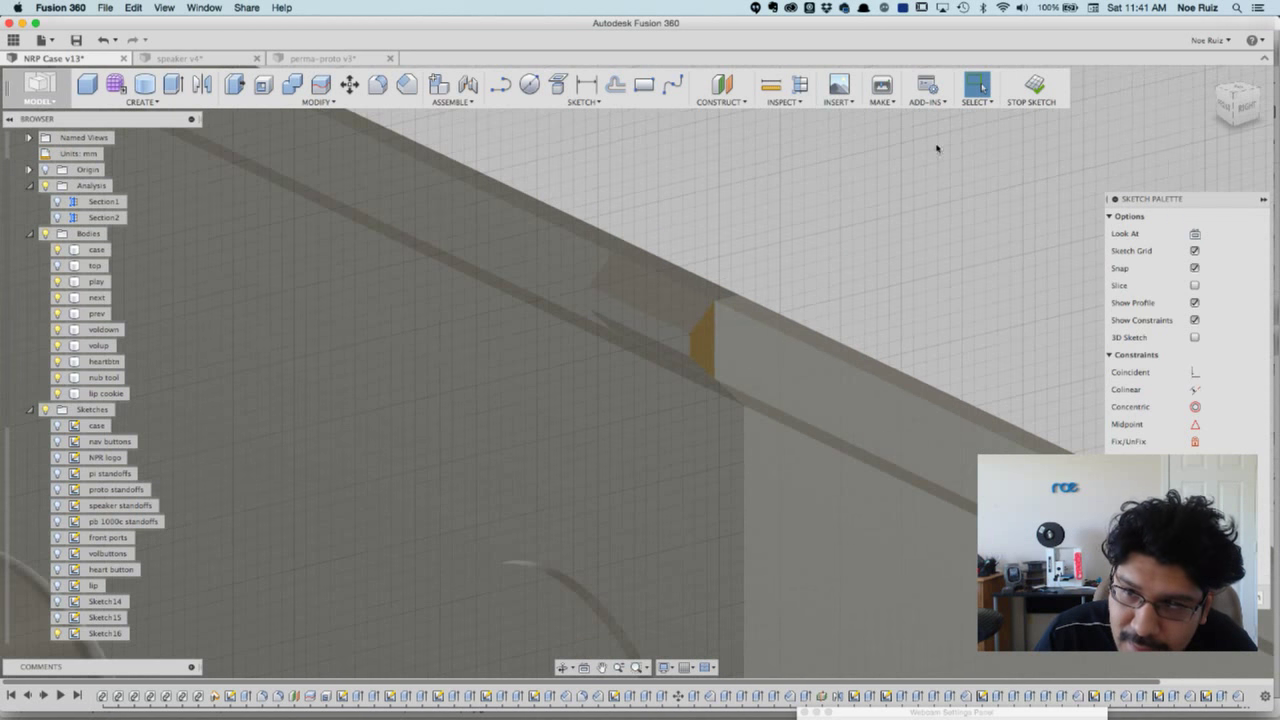
{"action": "left_click", "coordinate": [1033, 88]}
- Rename the nub tool body as nub cutter
{"action": "scroll", "coordinate": [875, 240], "scroll_direction": "down", "scroll_amount": 5}
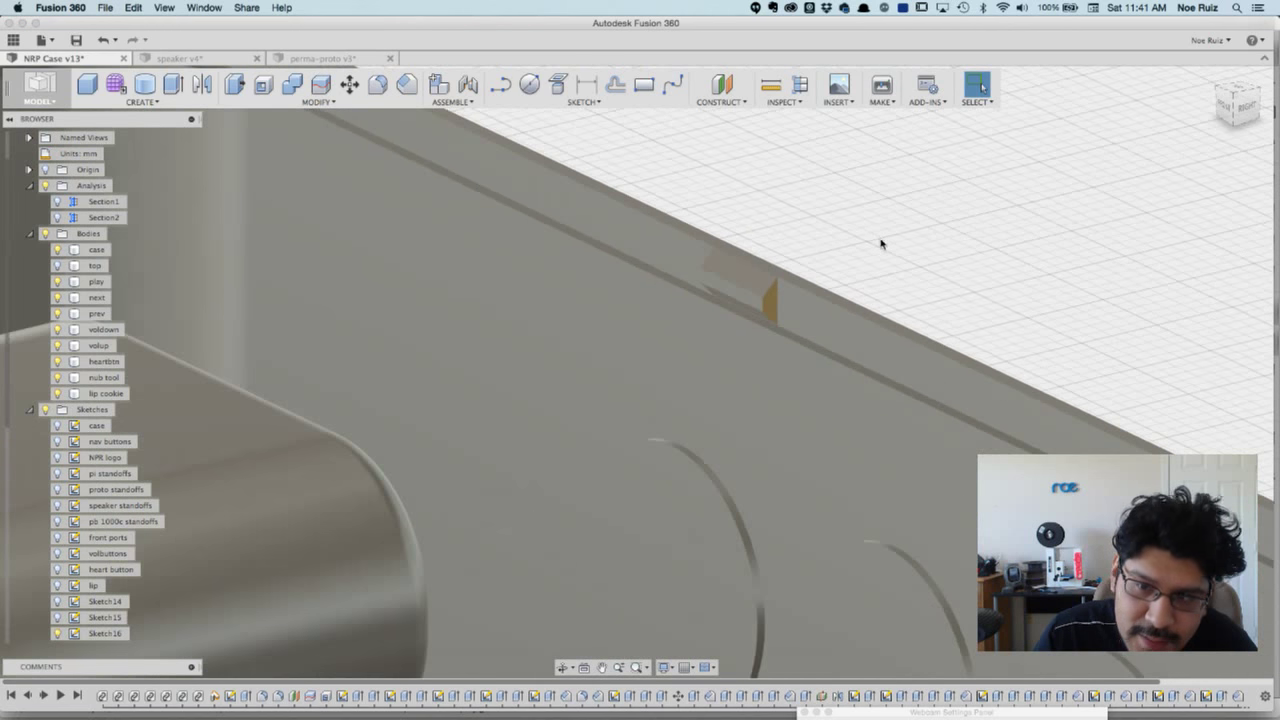
{"action": "scroll", "coordinate": [813, 235], "scroll_direction": "up", "scroll_amount": 3}
{"action": "middle_click_drag", "start_coordinate": [834, 235], "coordinate": [759, 234], "text": "shift"}
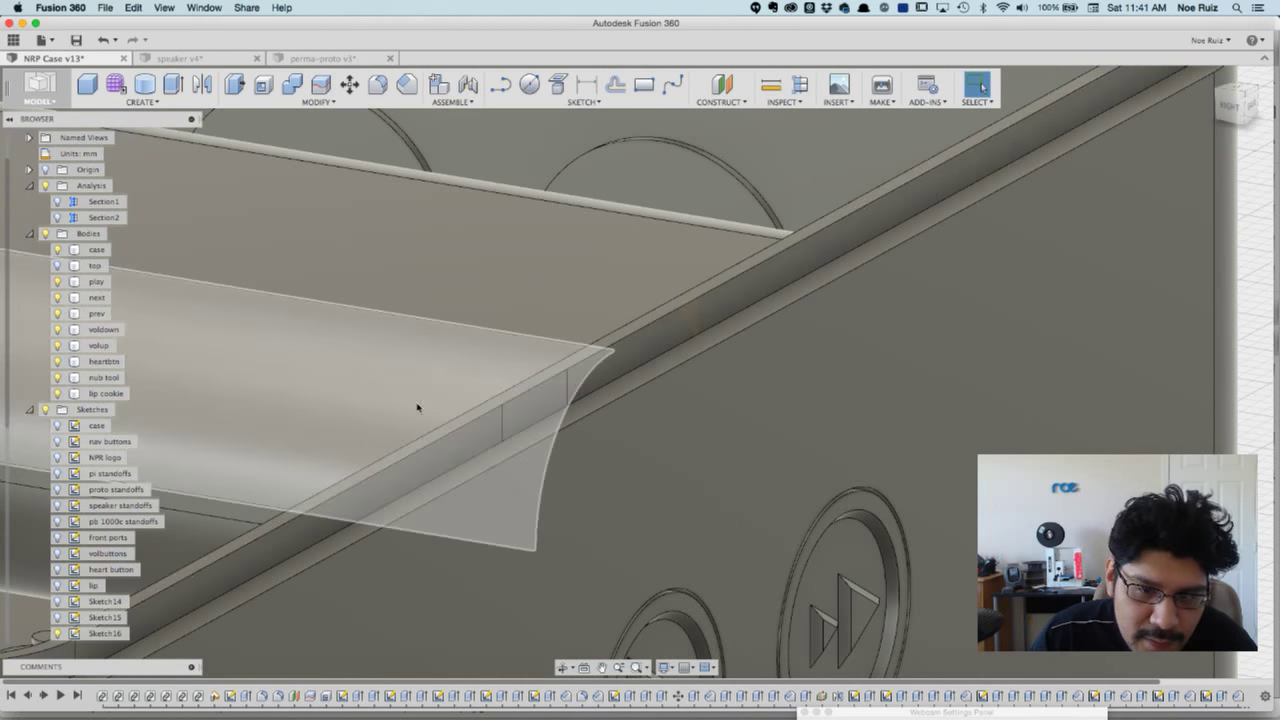
{"action": "left_click", "coordinate": [510, 420]}
{"action": "scroll", "coordinate": [535, 415], "scroll_direction": "down", "scroll_amount": 5}
{"action": "middle_click_drag", "start_coordinate": [531, 410], "coordinate": [648, 361]}
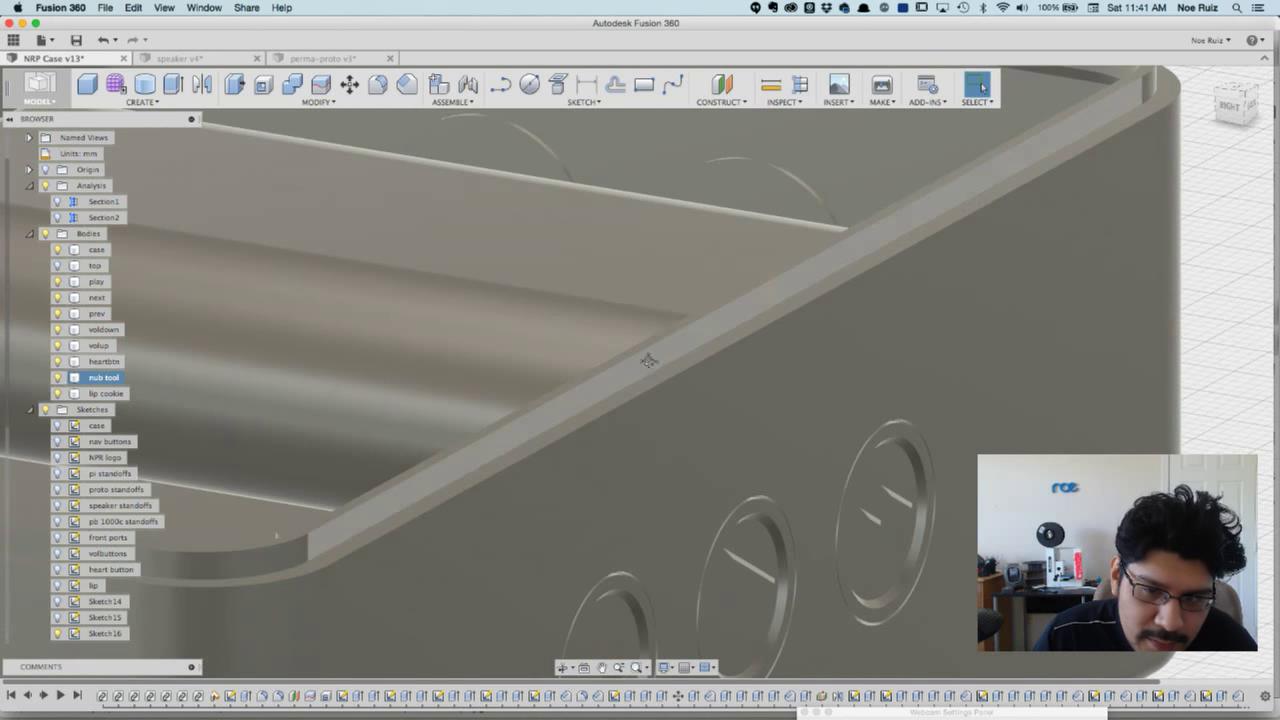
{"action": "scroll", "coordinate": [625, 364], "scroll_direction": "up", "scroll_amount": 5}
{"action": "left_click", "coordinate": [115, 377]}
{"action": "double_click", "coordinate": [115, 377]}
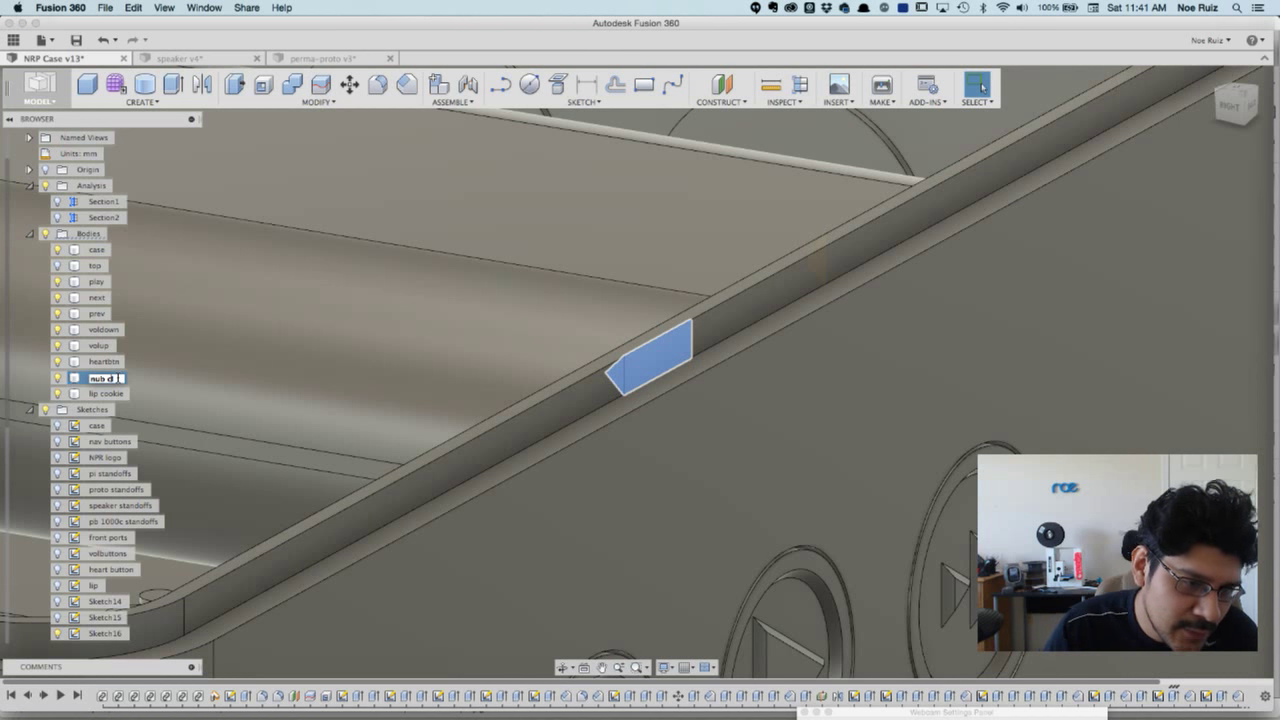
{"action": "type", "text": "nub cutter"}
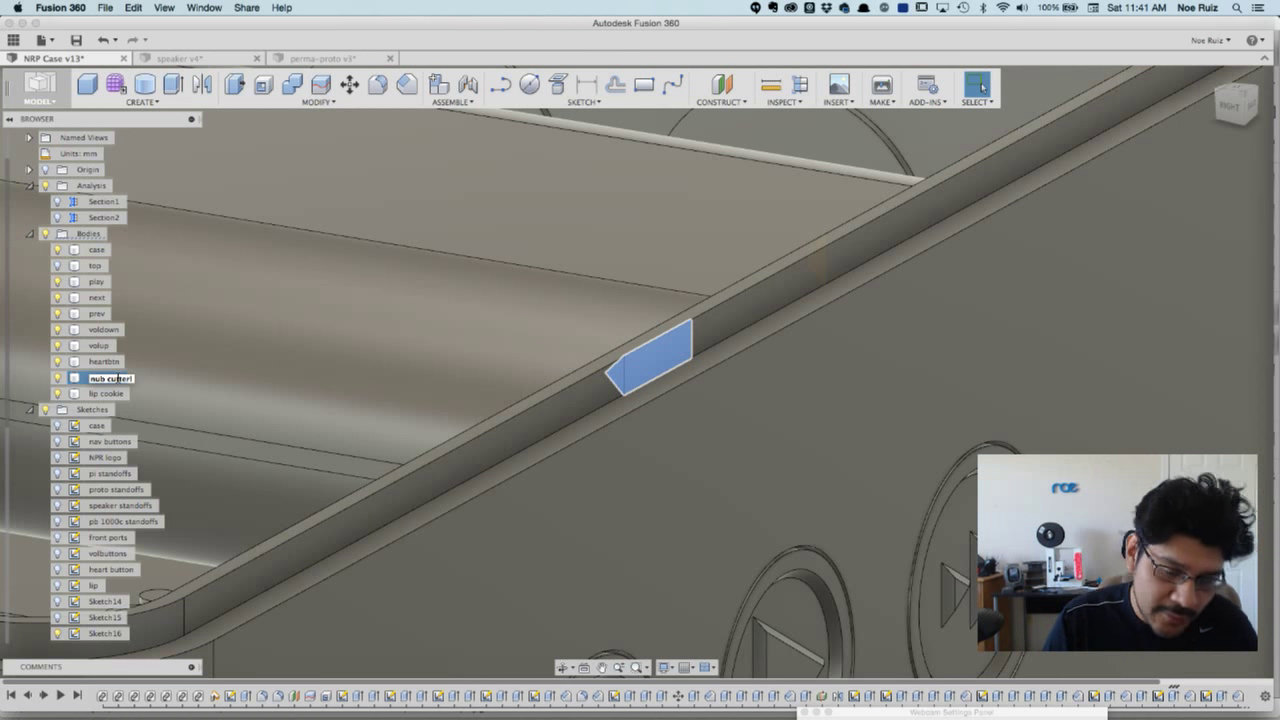
{"action": "key", "text": "Return"}
- Hide the case body to expose the nub cutter and lip cookie
{"action": "scroll", "coordinate": [243, 140], "scroll_direction": "down", "scroll_amount": 8}
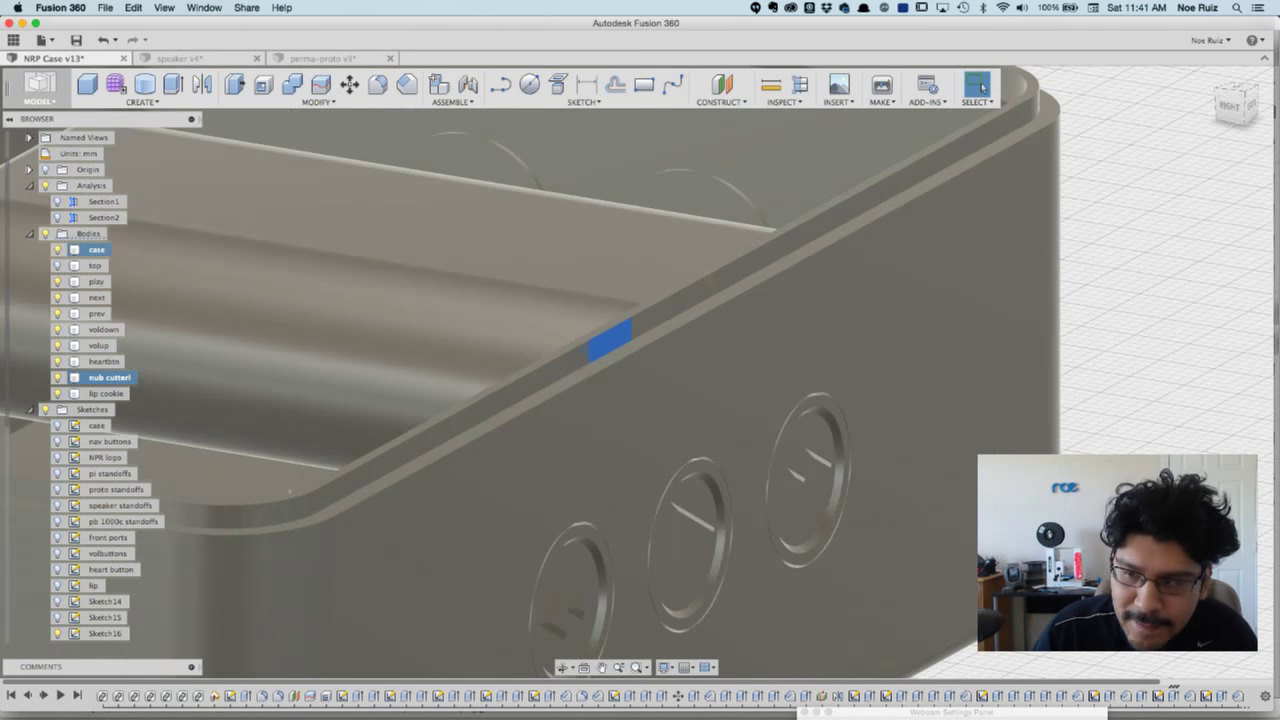
{"action": "left_click", "coordinate": [1210, 313]}
{"action": "mouse_move", "coordinate": [954, 316]}
{"action": "middle_mouse_down", "text": "shift"}
{"action": "mouse_move", "coordinate": [971, 317]}
{"action": "mouse_move", "coordinate": [939, 311]}
{"action": "middle_mouse_up", "text": "shift"}
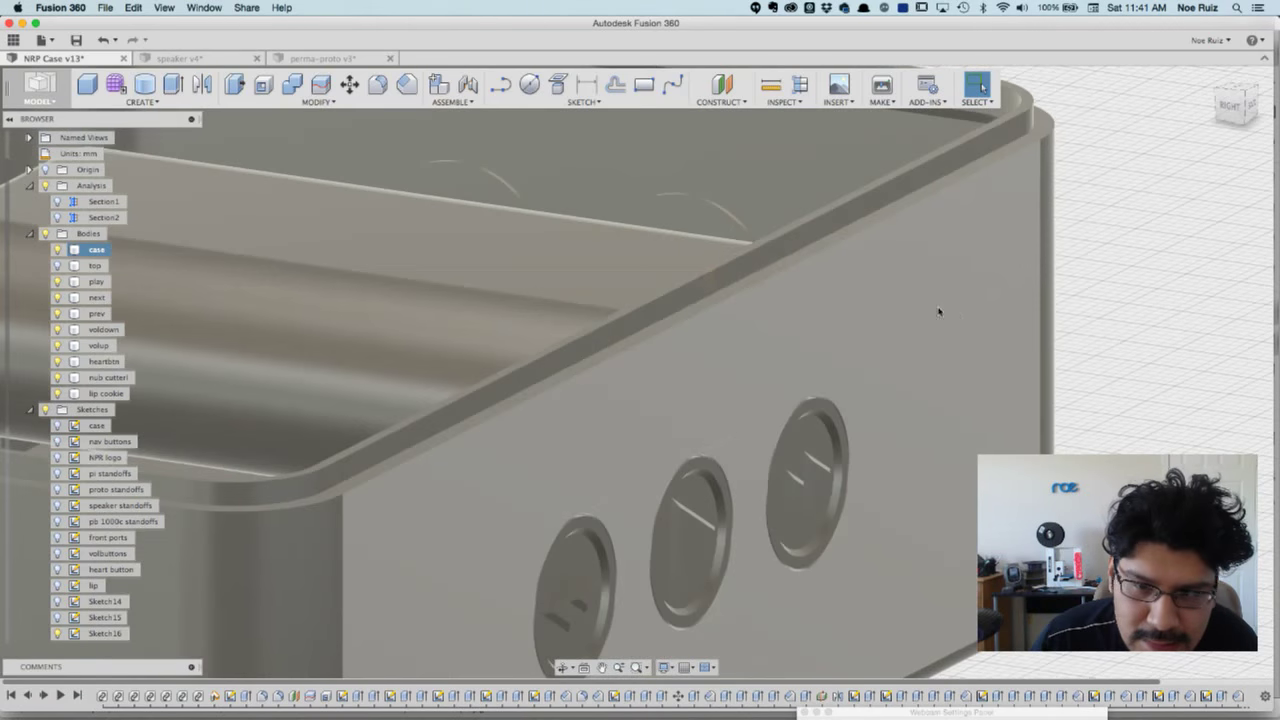
{"action": "left_click", "coordinate": [57, 249]}
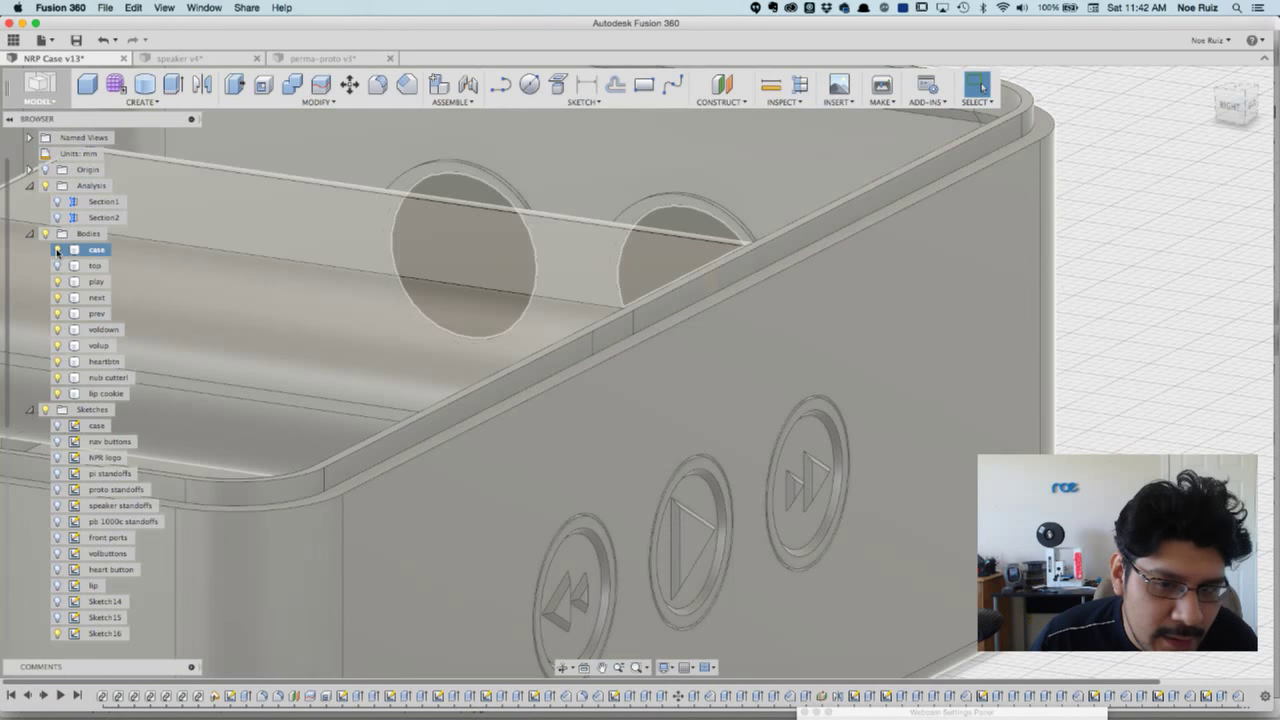
{"action": "scroll", "coordinate": [587, 181], "scroll_direction": "up", "scroll_amount": 3}
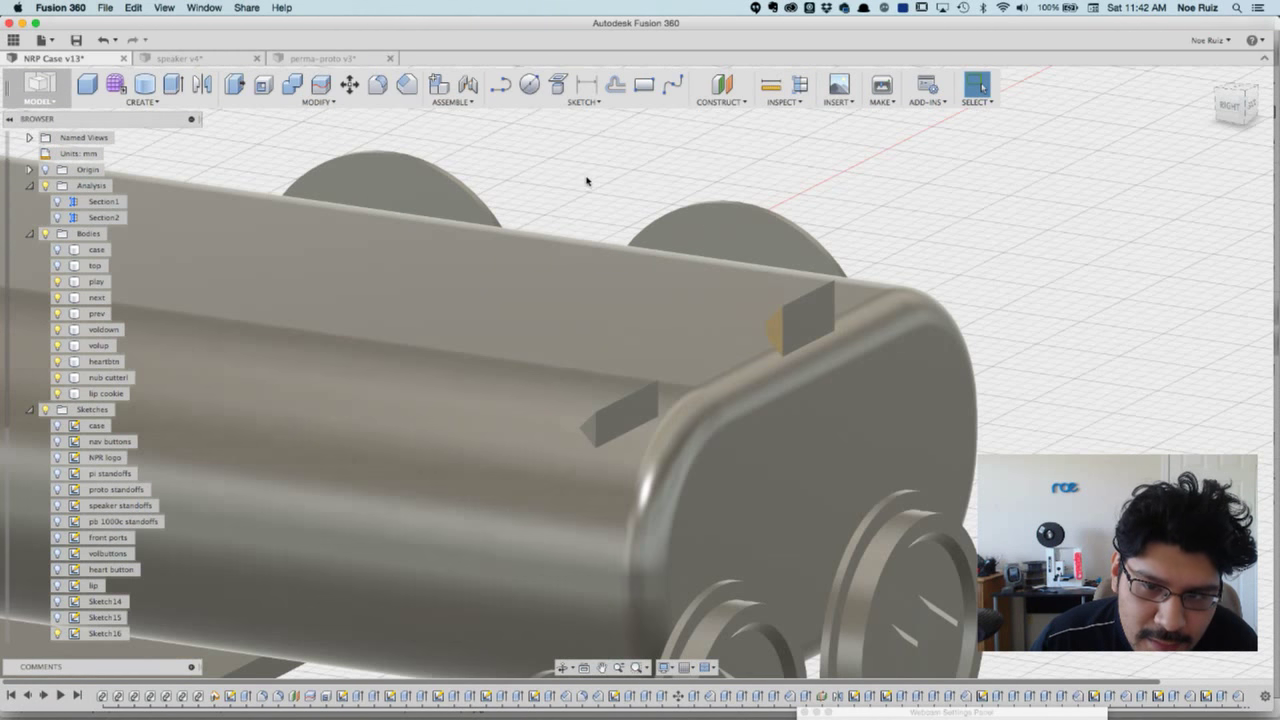
- Project the triangular end face of the nub cutter into a new sketch on that face and finish the sketch
{"action": "scroll", "coordinate": [580, 423], "scroll_direction": "up", "scroll_amount": 4}
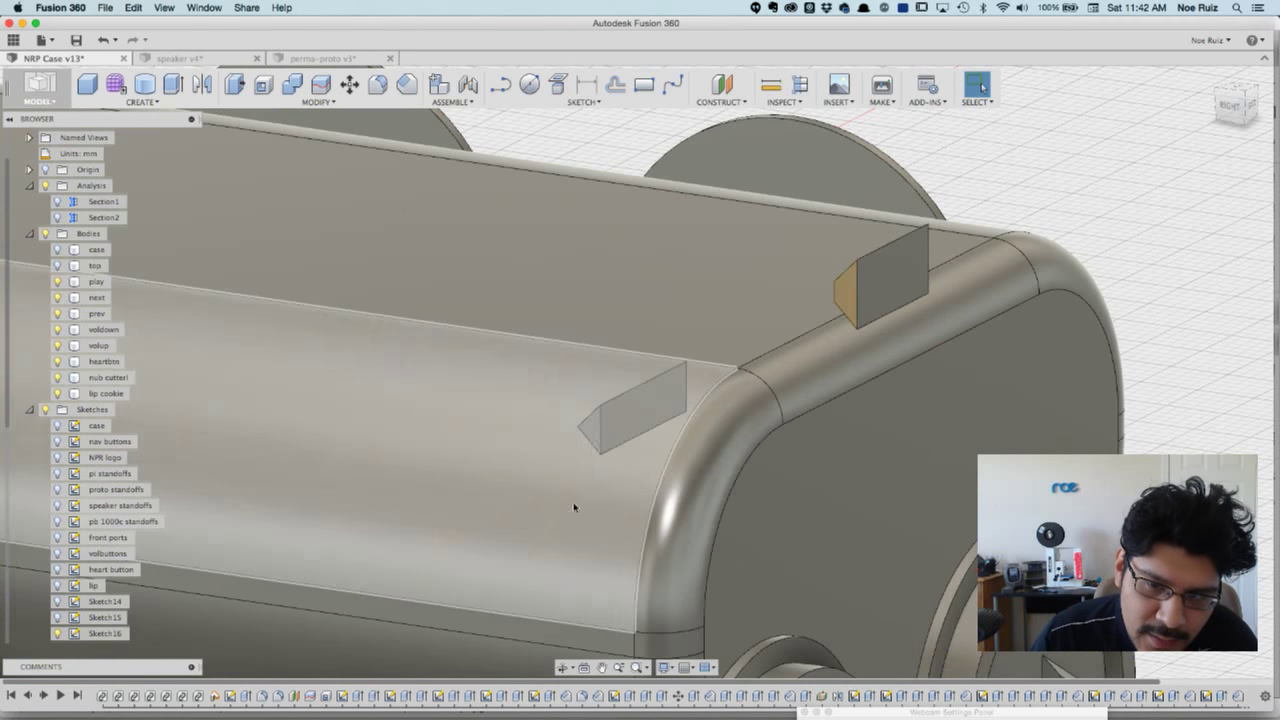
{"action": "left_click", "coordinate": [594, 432]}
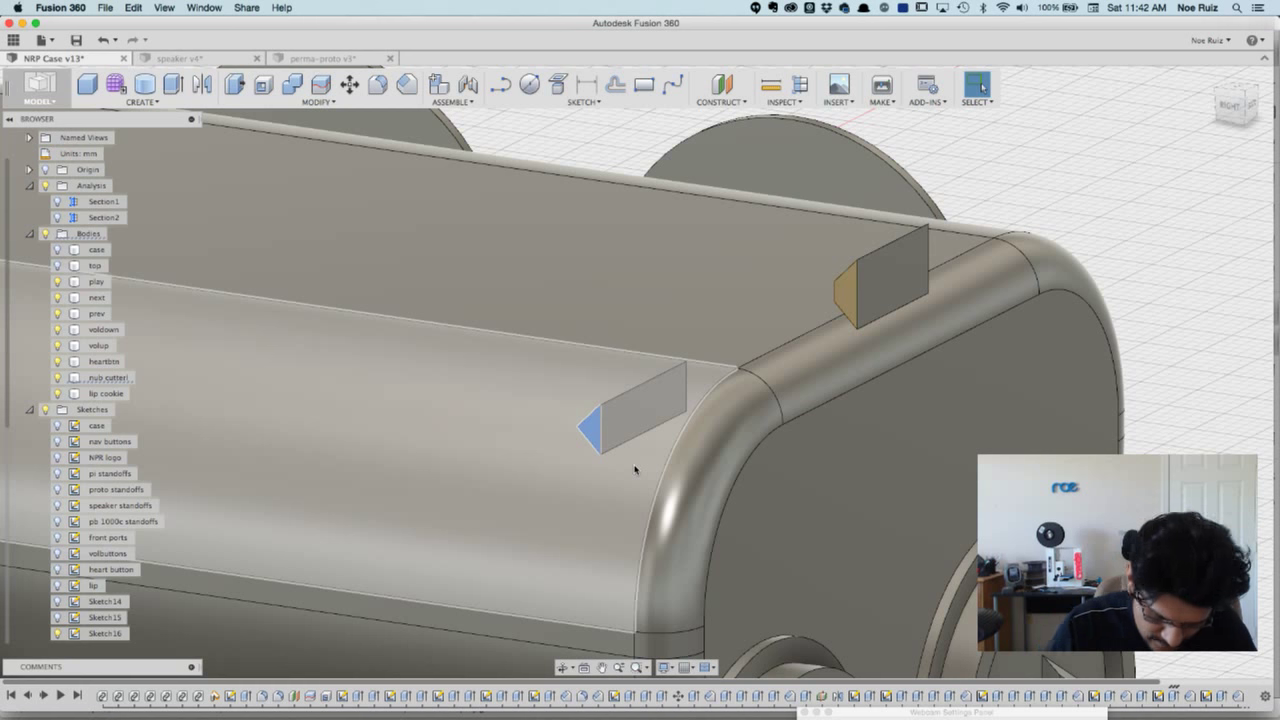
{"action": "key", "text": "p"}
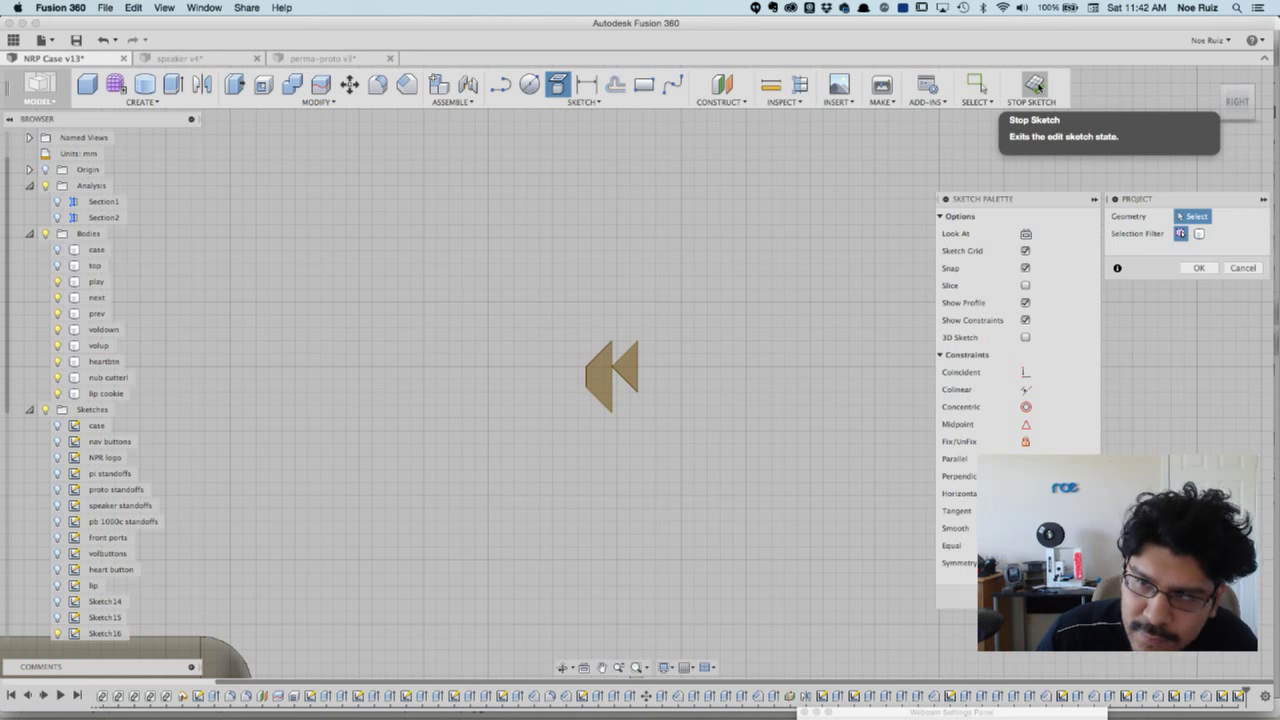
{"action": "left_click", "coordinate": [1036, 85]}
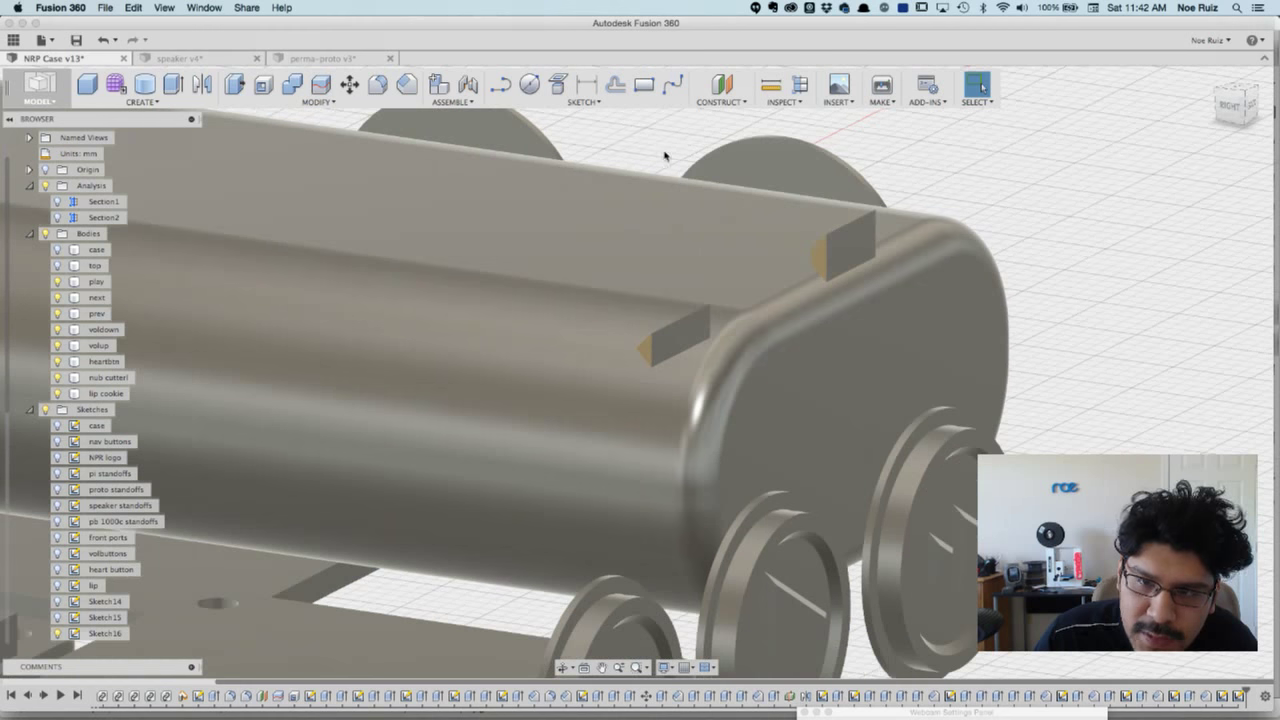
- Rename Sketch14 as outter lip and Sketch15 as inner lip
{"action": "scroll", "coordinate": [97, 603], "scroll_direction": "down", "scroll_amount": 2}
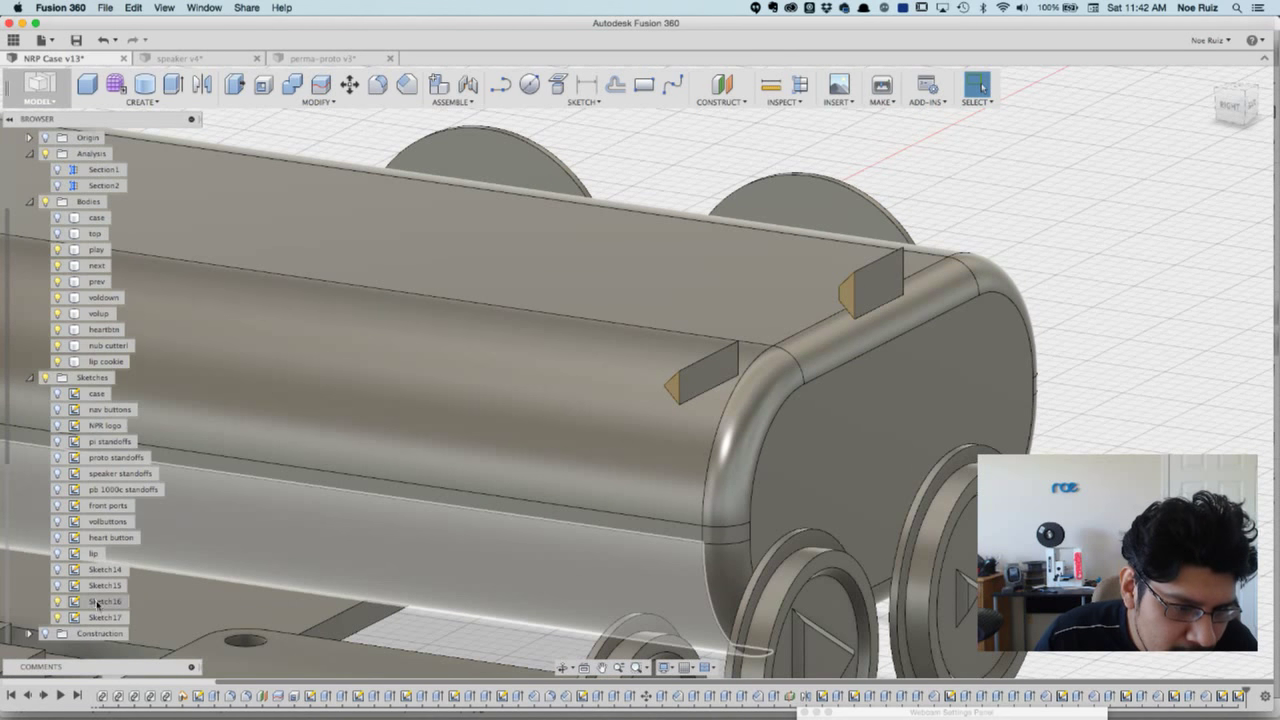
{"action": "left_click", "coordinate": [101, 569]}
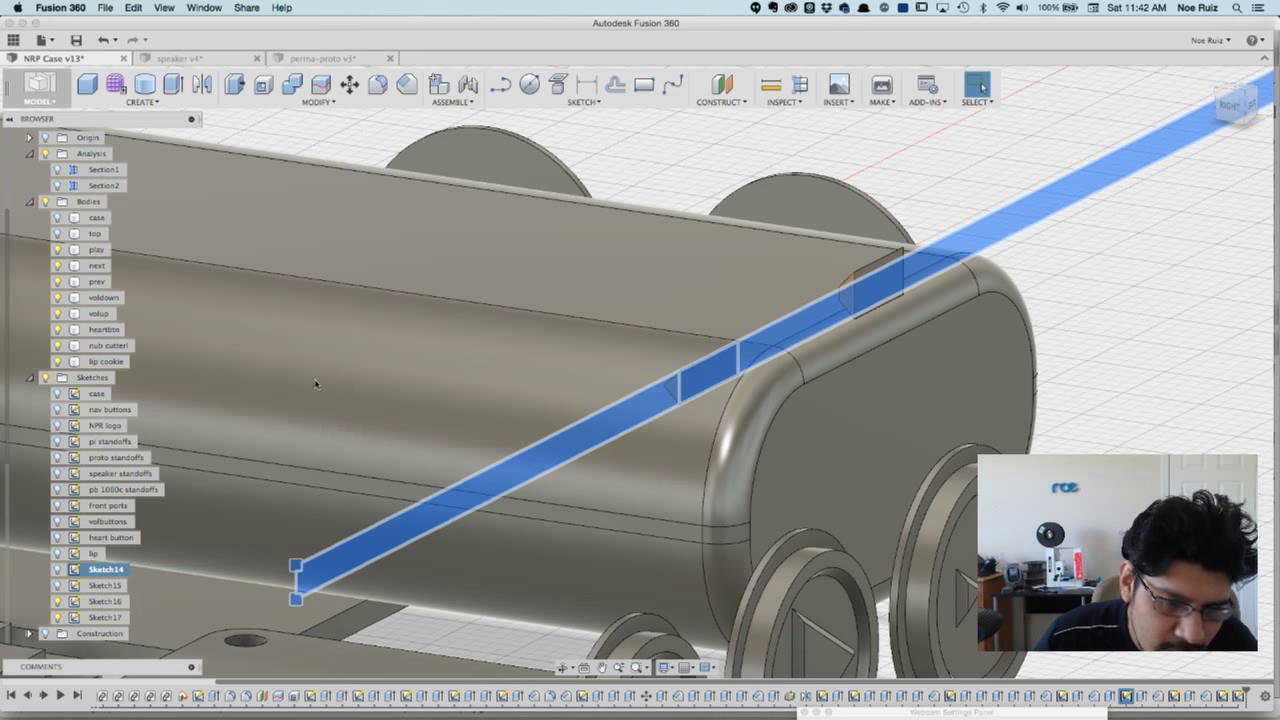
{"action": "double_click", "coordinate": [106, 569]}
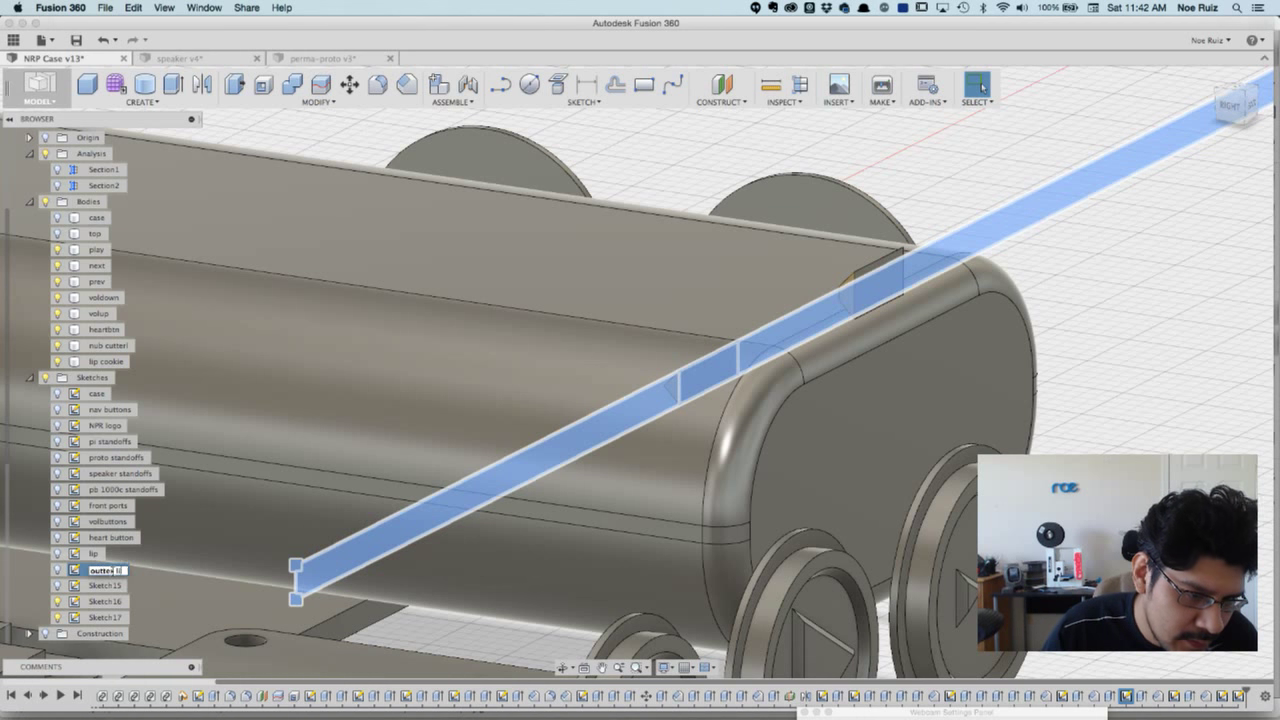
{"action": "key", "text": "Return"}
{"action": "left_click", "coordinate": [104, 587]}
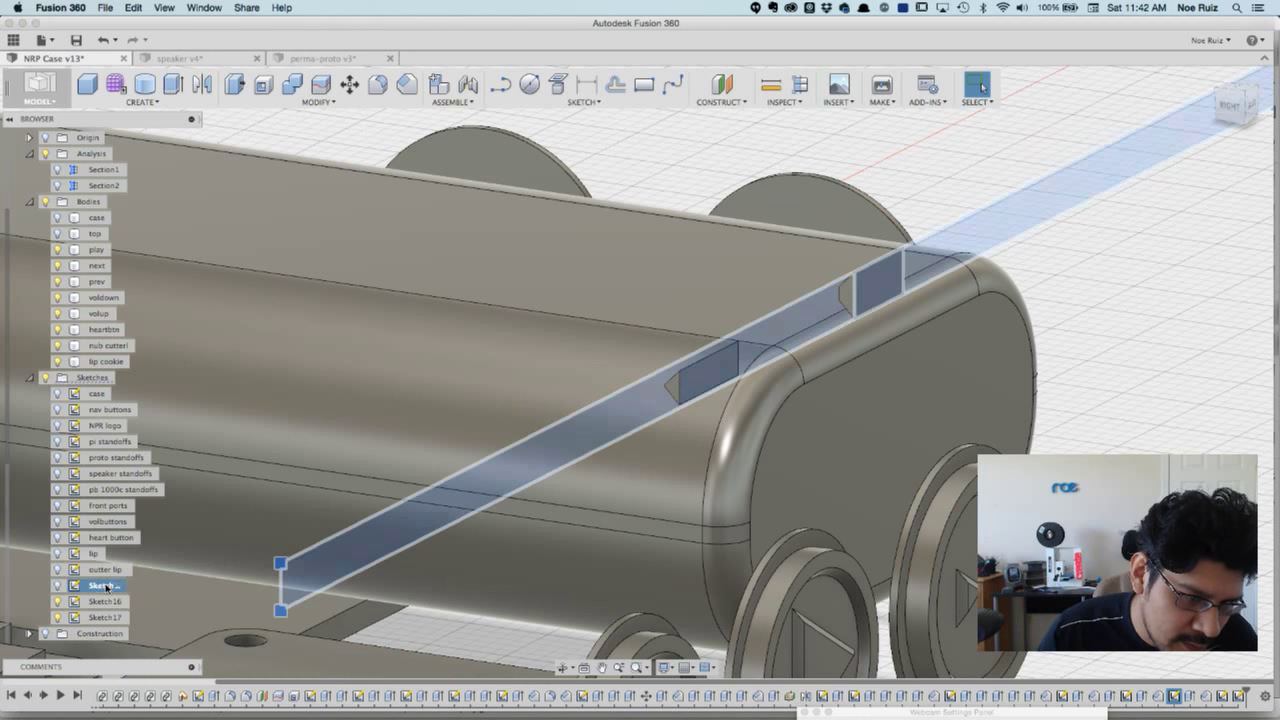
{"action": "double_click", "coordinate": [104, 587]}
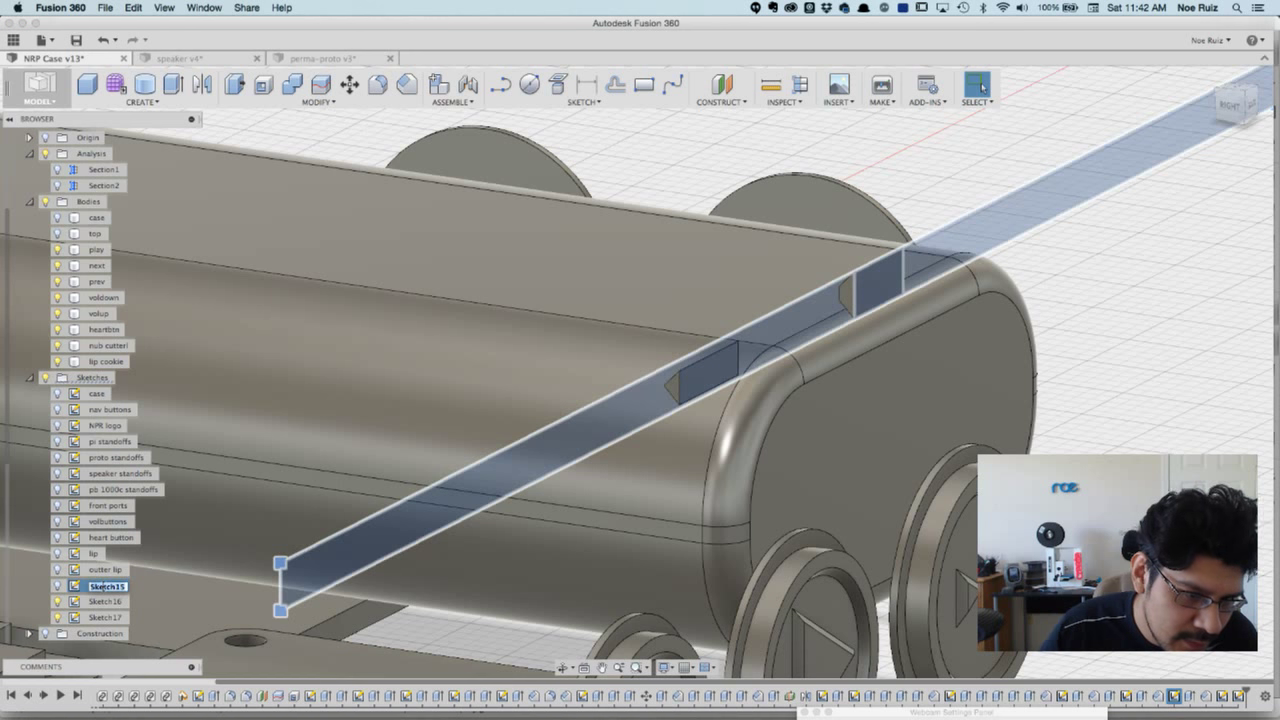
{"action": "type", "text": "inner lip"}
{"action": "key", "text": "Return"}
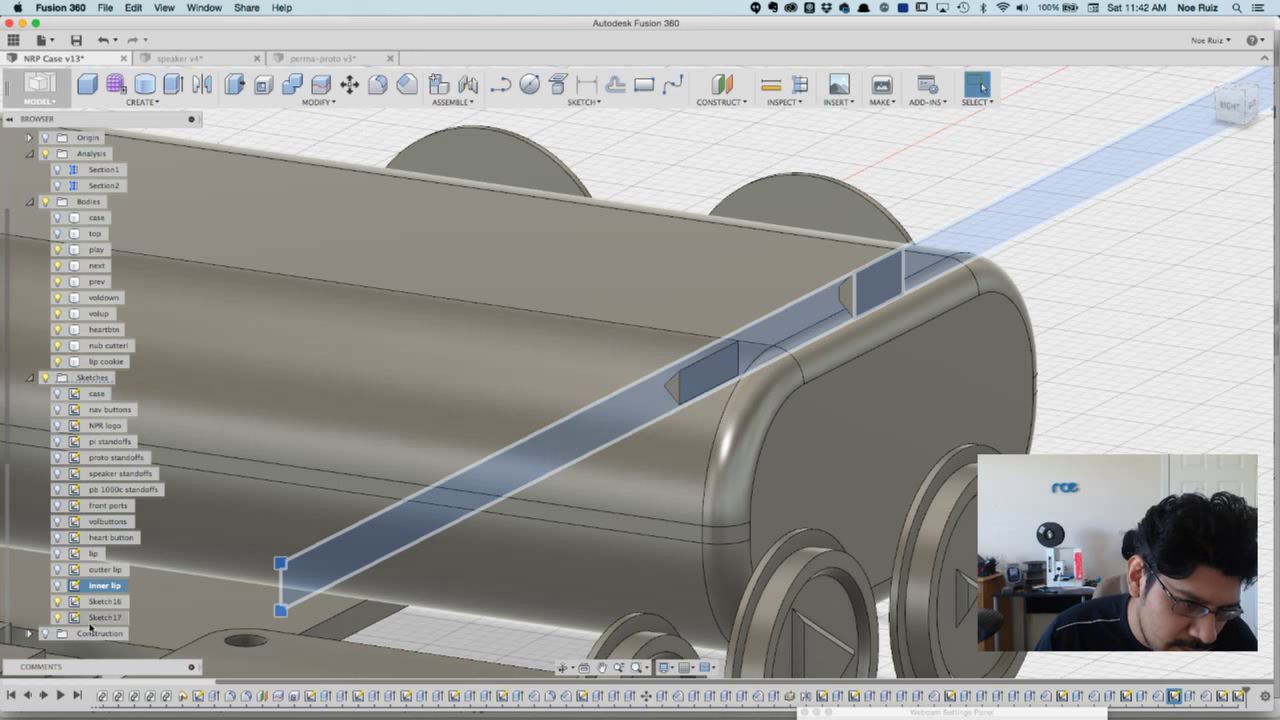
- Rename Sketch16 as inner side and Sketch17 as outter side
{"action": "left_click", "coordinate": [101, 601]}
{"action": "double_click", "coordinate": [101, 601]}
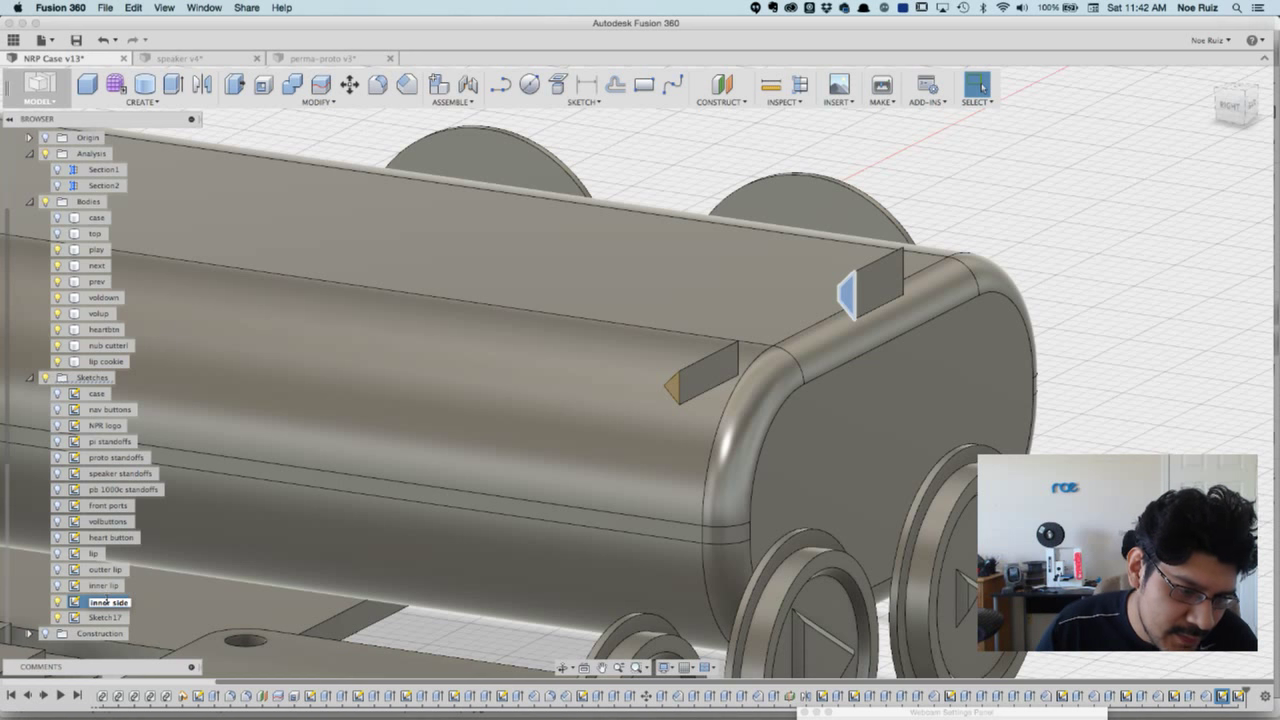
{"action": "key", "text": "Escape"}
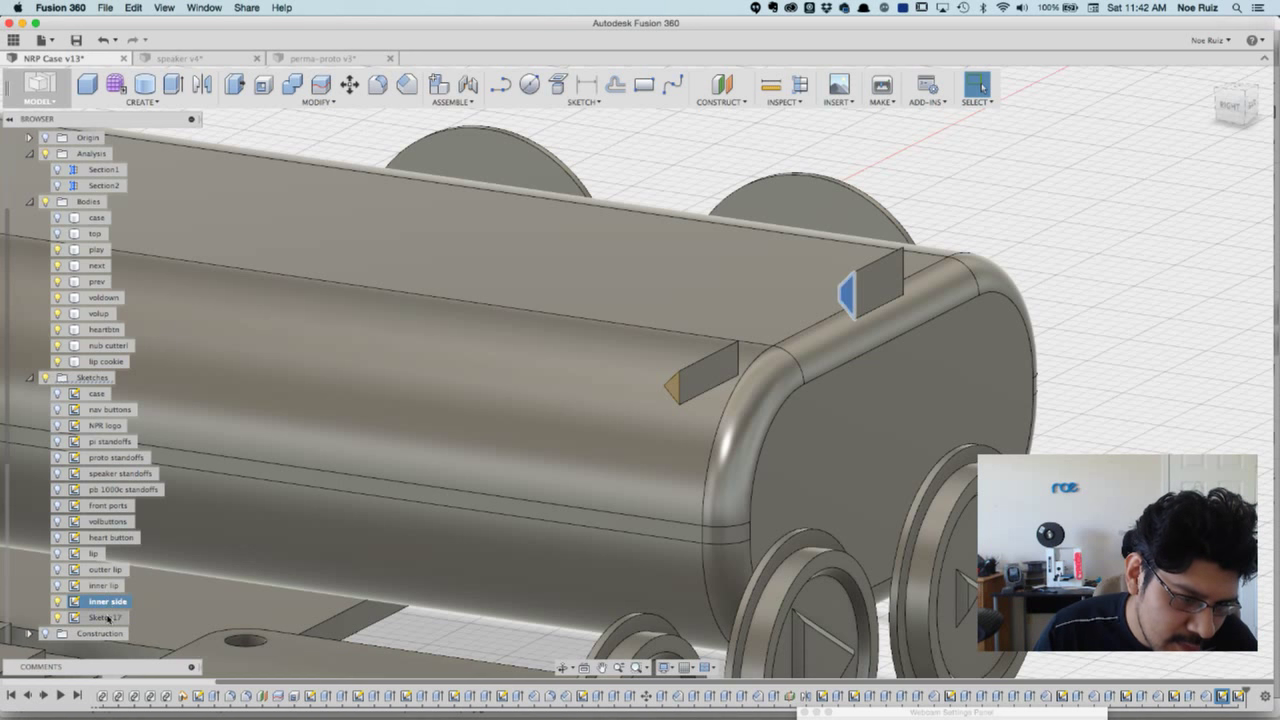
{"action": "double_click", "coordinate": [107, 617]}
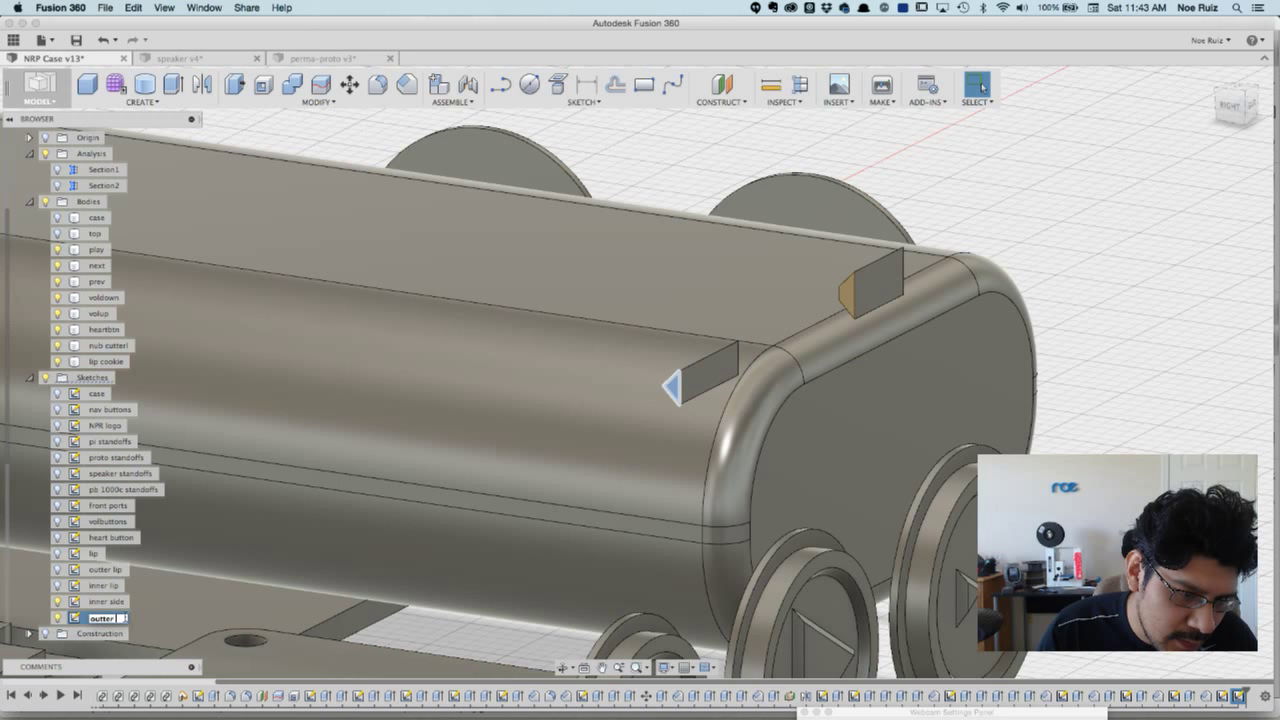
{"action": "key", "text": "Return"}
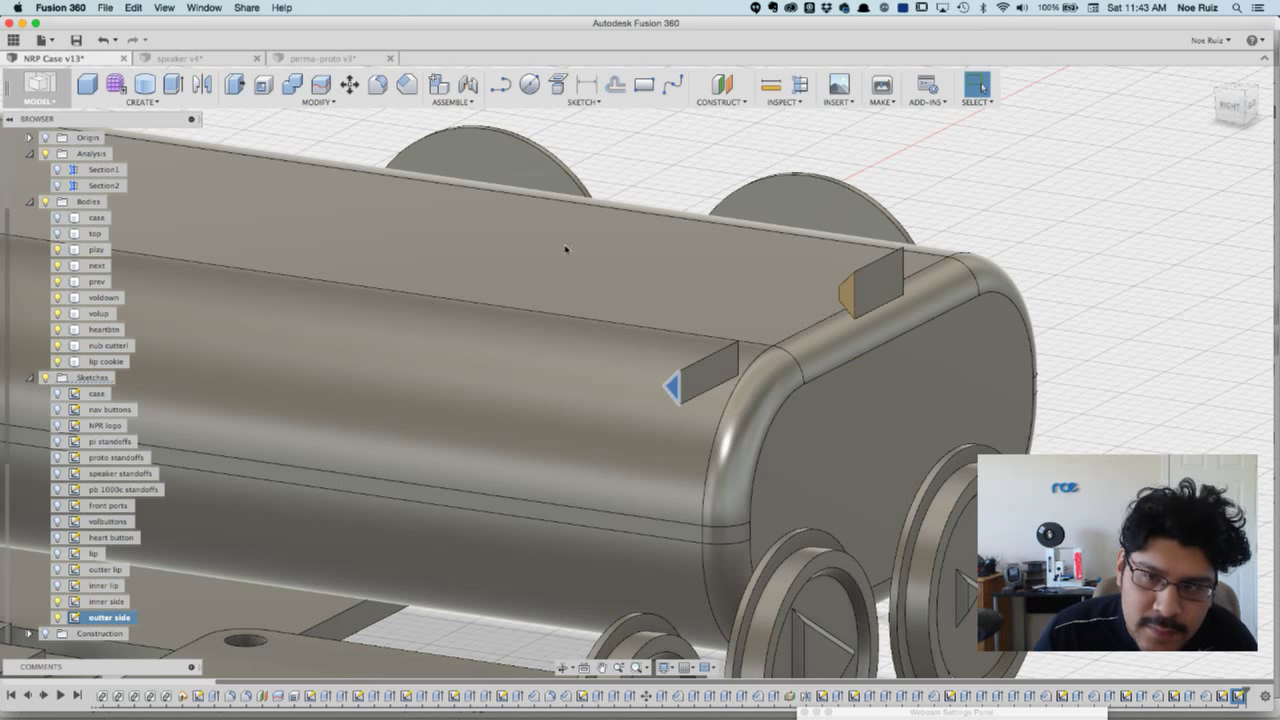
- Hide the nub cutter and lip cookie bodies, leaving their projected end profiles displayed
{"action": "left_click", "coordinate": [670, 138]}
{"action": "scroll", "coordinate": [665, 141], "scroll_direction": "down", "scroll_amount": 5}
{"action": "middle_click_drag", "start_coordinate": [660, 143], "coordinate": [570, 315], "text": "shift"}
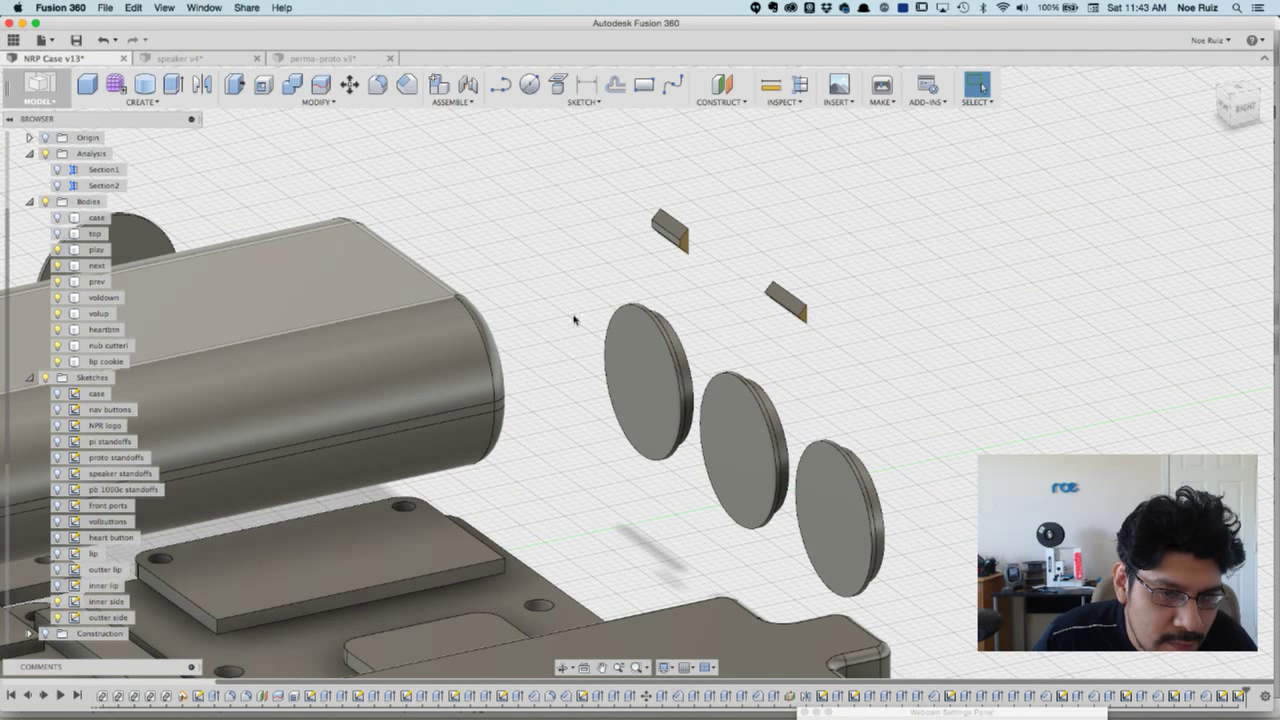
{"action": "scroll", "coordinate": [574, 320], "scroll_direction": "up", "scroll_amount": 5}
{"action": "left_click", "coordinate": [58, 362]}
{"action": "left_click", "coordinate": [58, 362]}
{"action": "scroll", "coordinate": [740, 240], "scroll_direction": "down", "scroll_amount": 3}
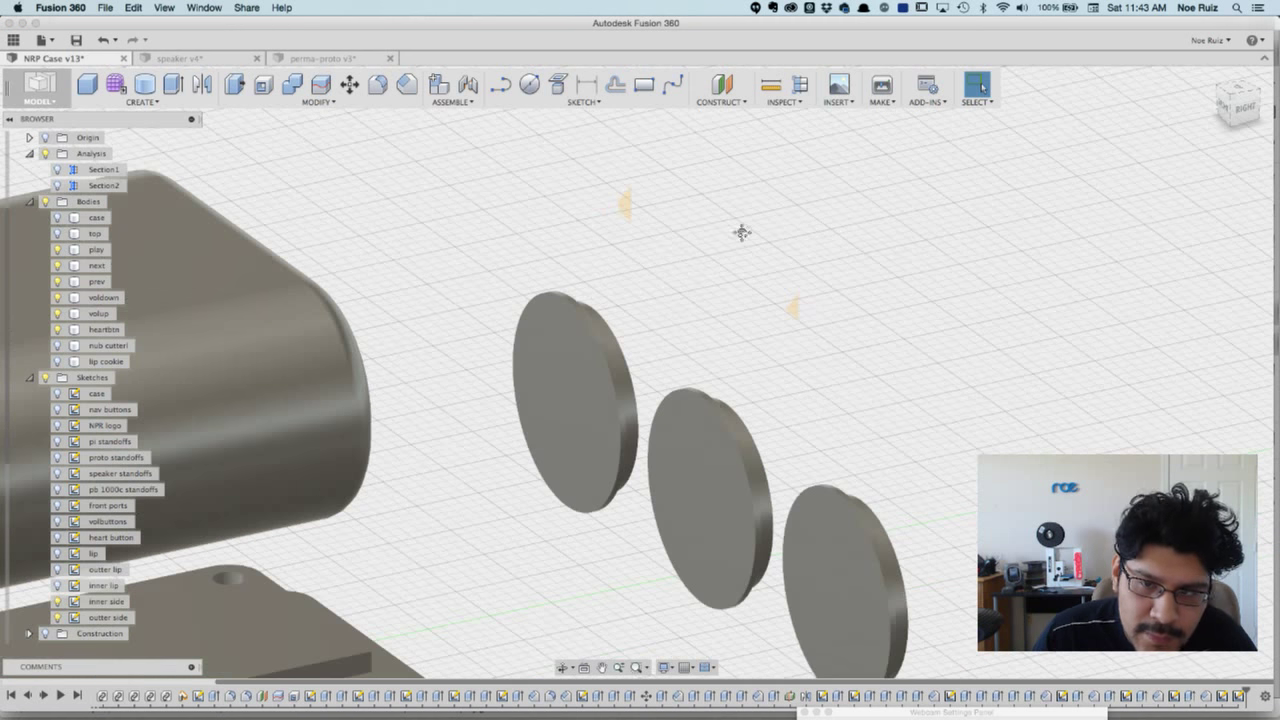
- Examine the inner side trapezoid profile's position, briefly showing the case body for comparison
{"action": "middle_click_drag", "start_coordinate": [741, 236], "coordinate": [728, 268]}
{"action": "left_click", "coordinate": [57, 218]}
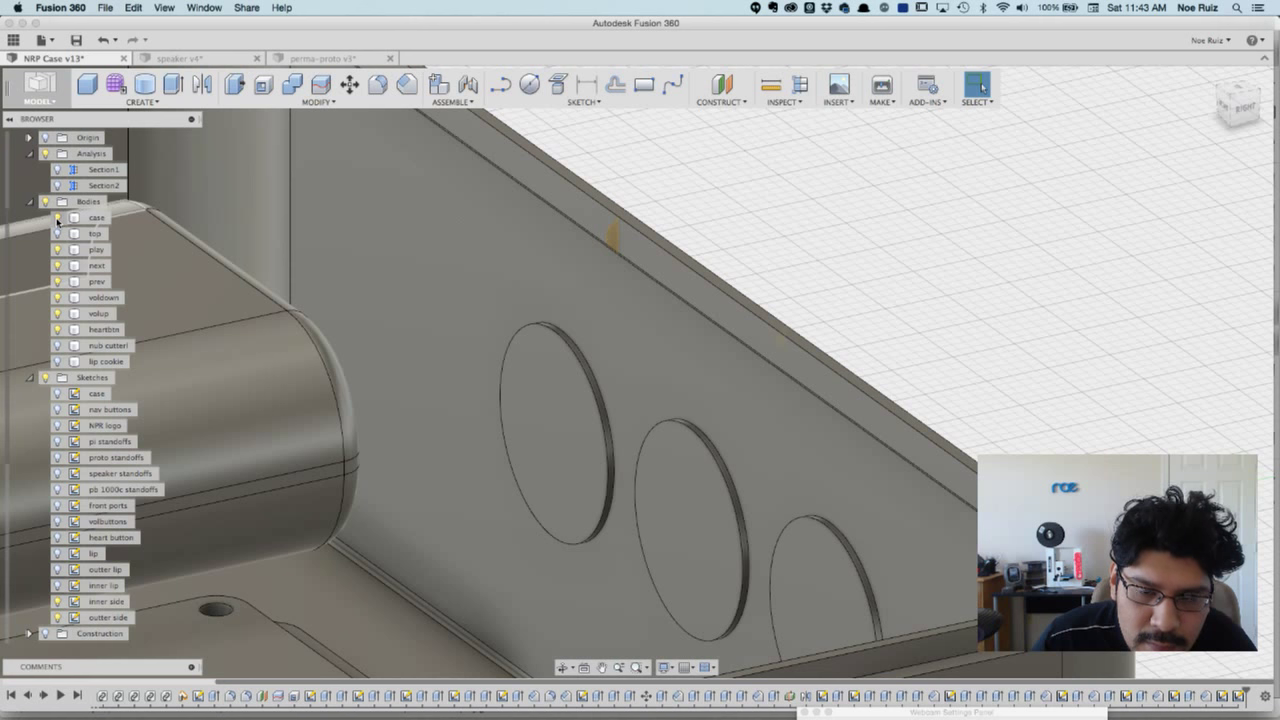
{"action": "left_click", "coordinate": [57, 218]}
{"action": "scroll", "coordinate": [700, 234], "scroll_direction": "up", "scroll_amount": 5}
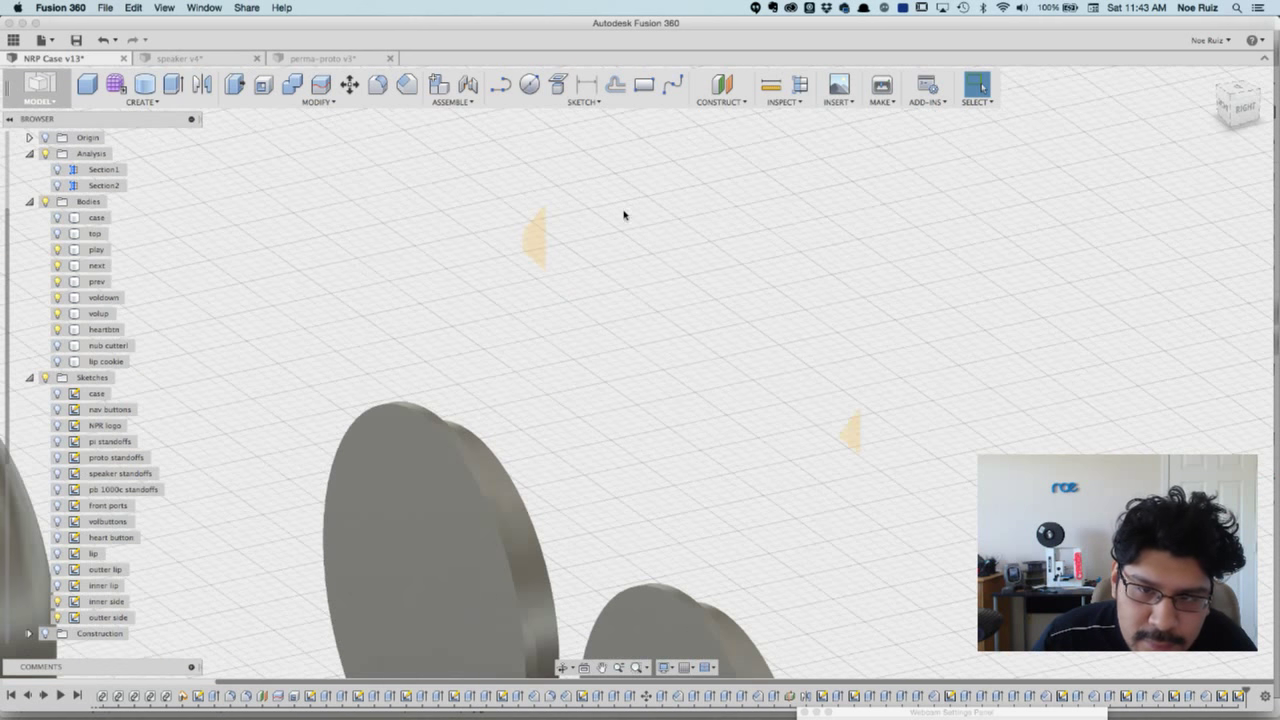
{"action": "middle_click_drag", "start_coordinate": [391, 180], "coordinate": [426, 240]}
{"action": "key", "text": "Escape"}
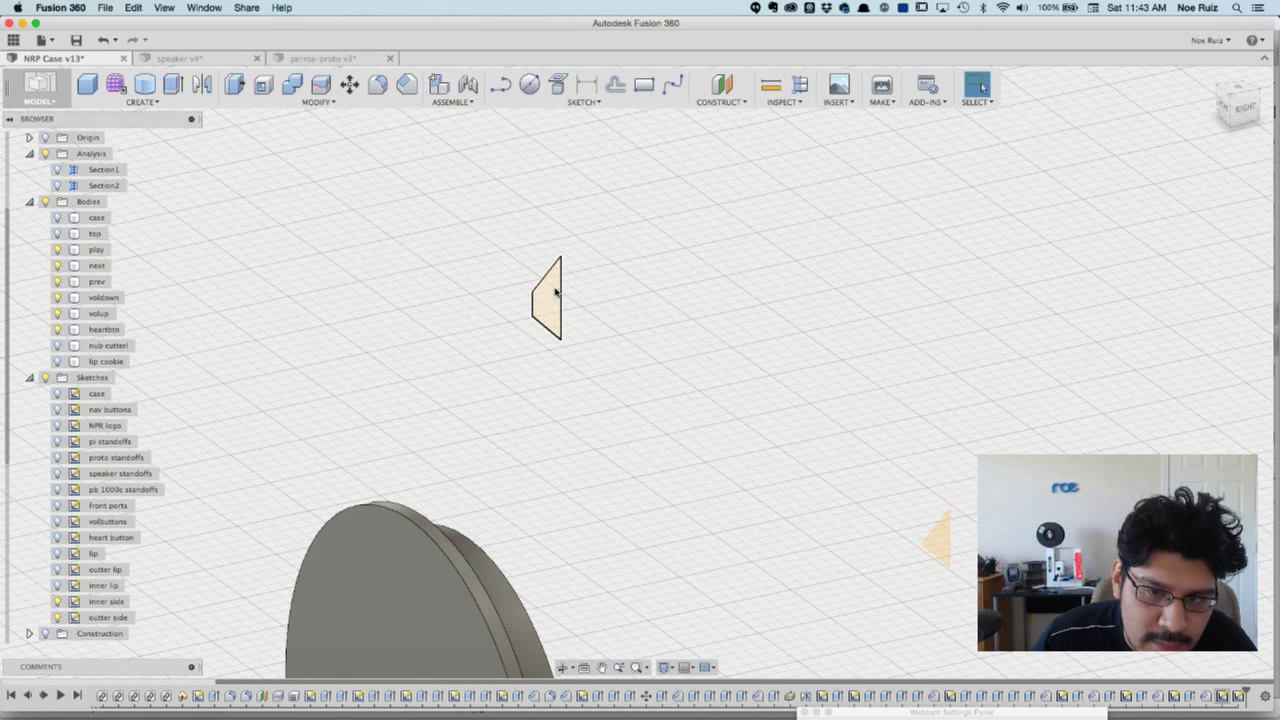
{"action": "left_click", "coordinate": [556, 294]}
{"action": "scroll", "coordinate": [565, 255], "scroll_direction": "up", "scroll_amount": 3}
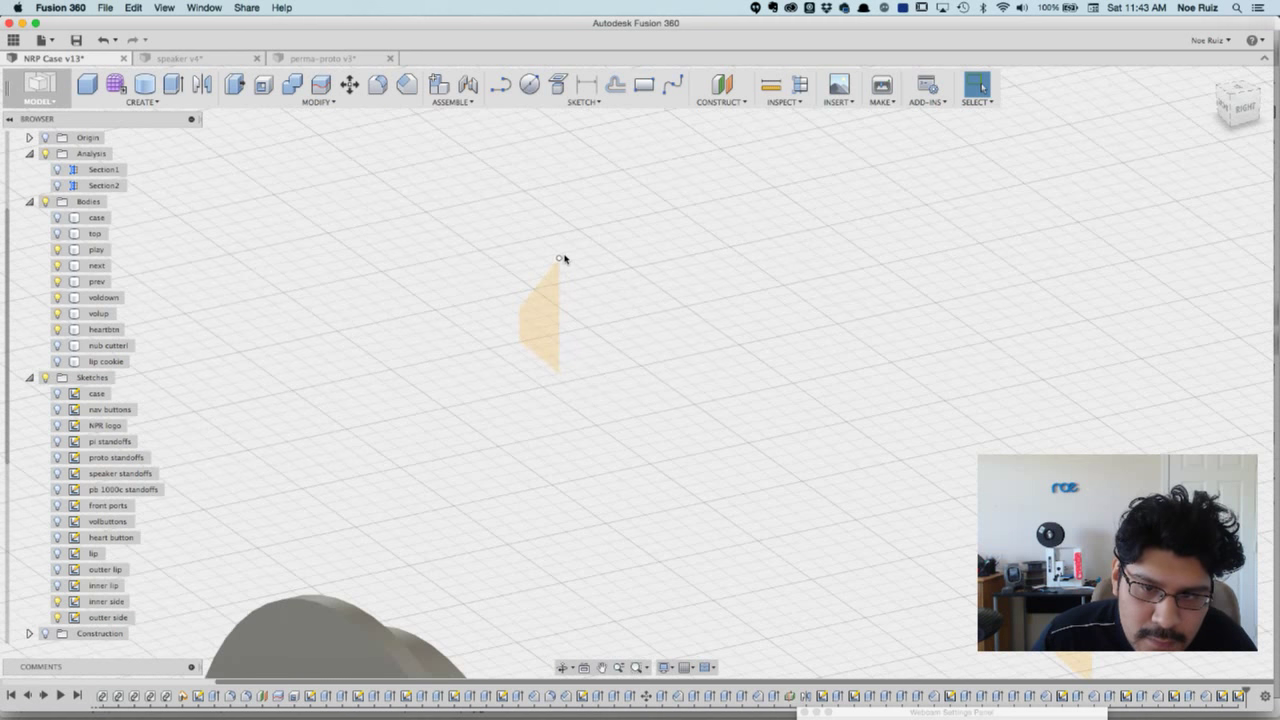
{"action": "left_click", "coordinate": [545, 323]}
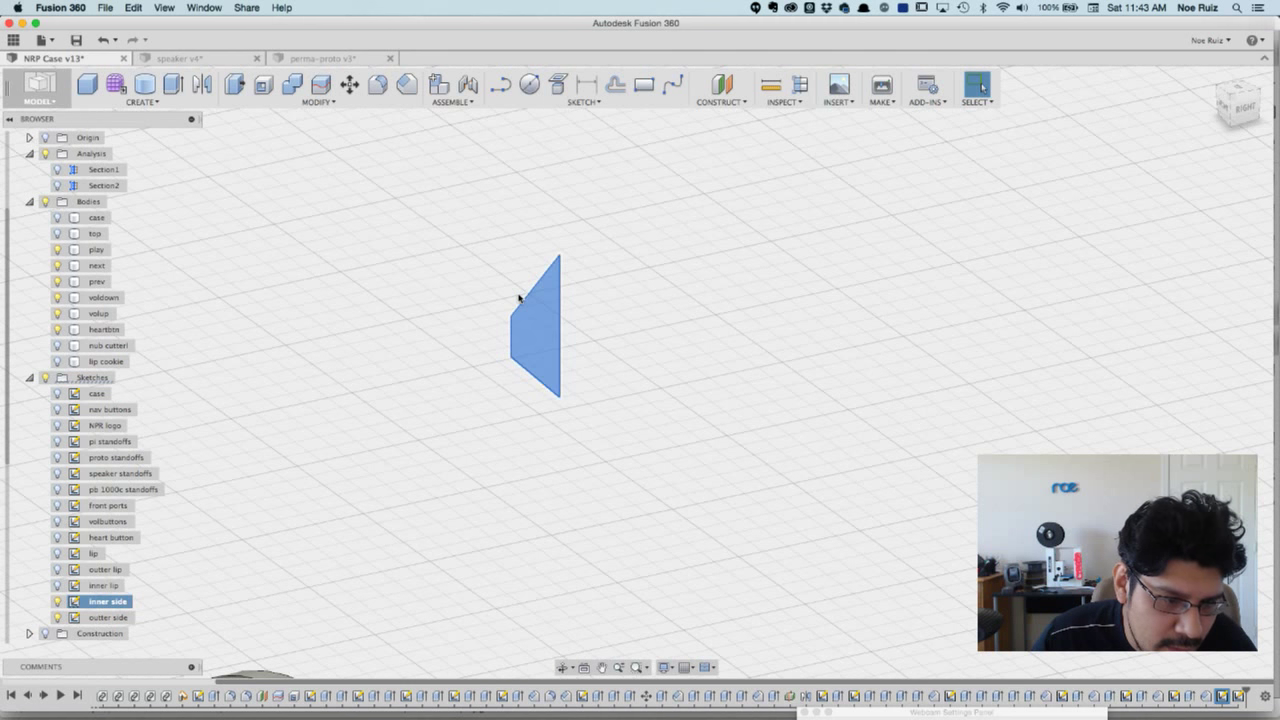
{"action": "left_click", "coordinate": [510, 287]}
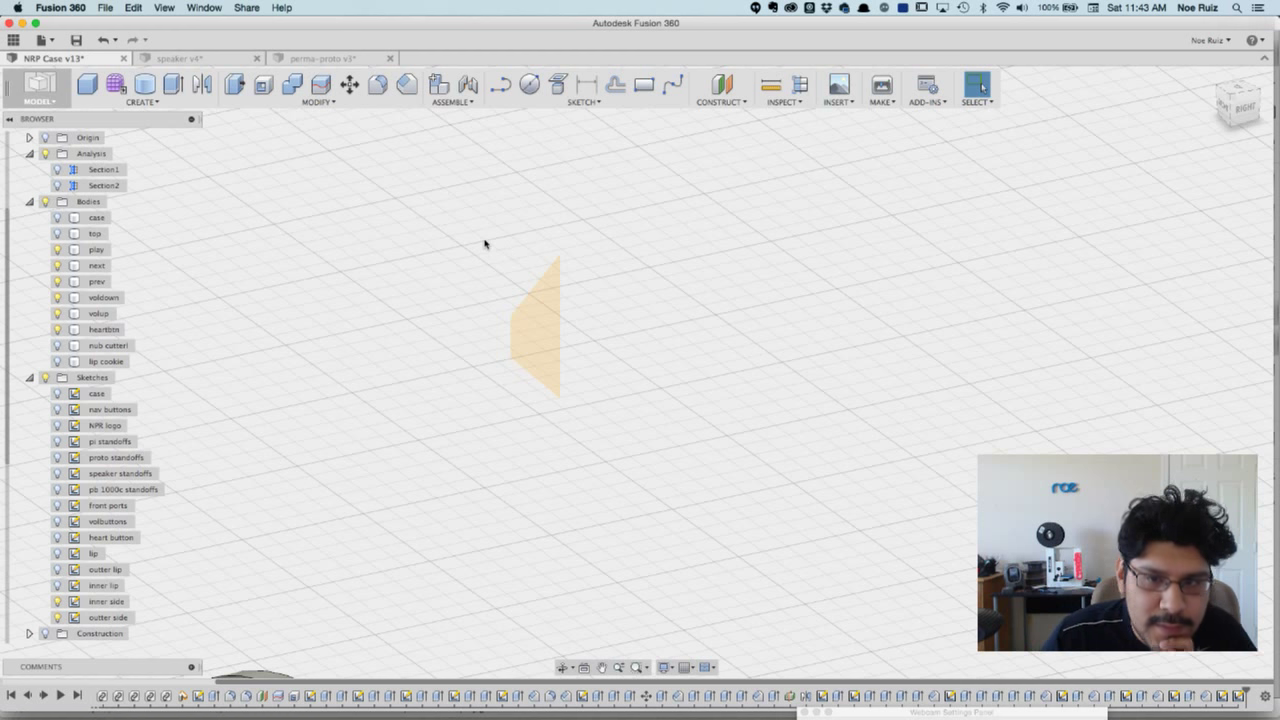
- Show the case body and set up a Sweep of the inner side trapezoid profile along the lip's inner top edge
{"action": "right_click", "coordinate": [486, 244]}
{"action": "mouse_move", "coordinate": [516, 377]}
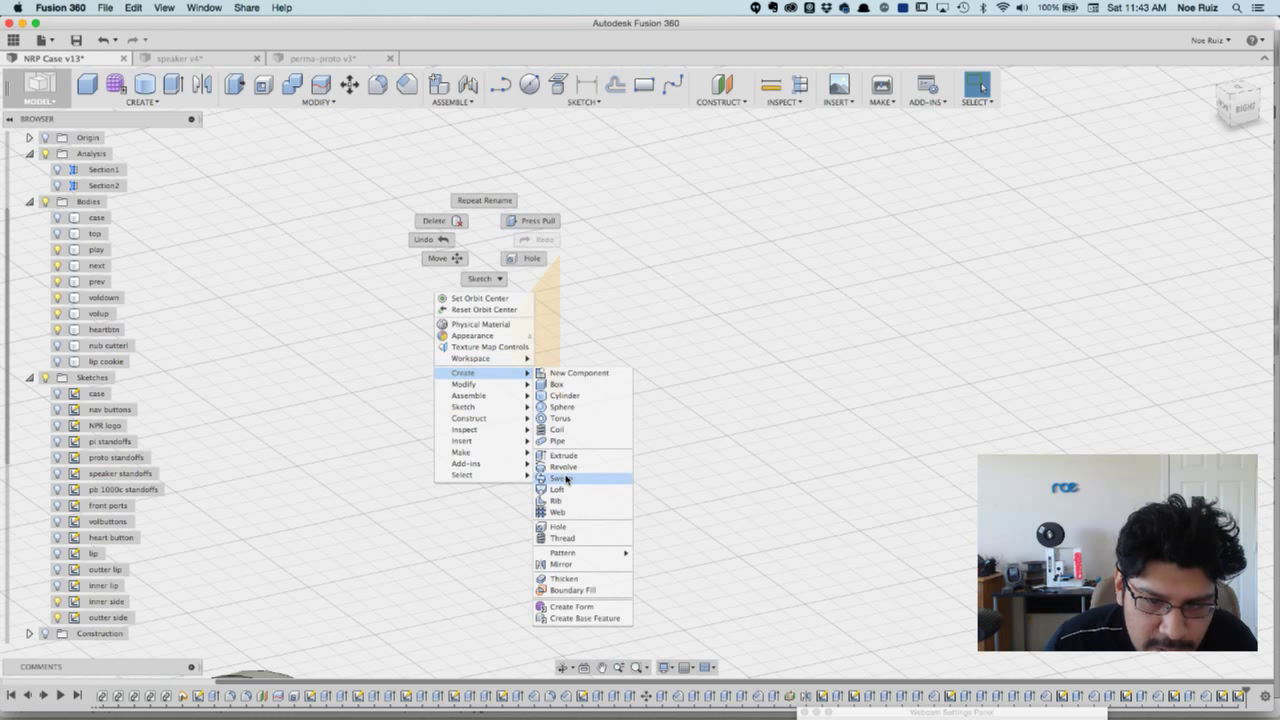
{"action": "left_click", "coordinate": [234, 274]}
{"action": "left_click", "coordinate": [140, 102]}
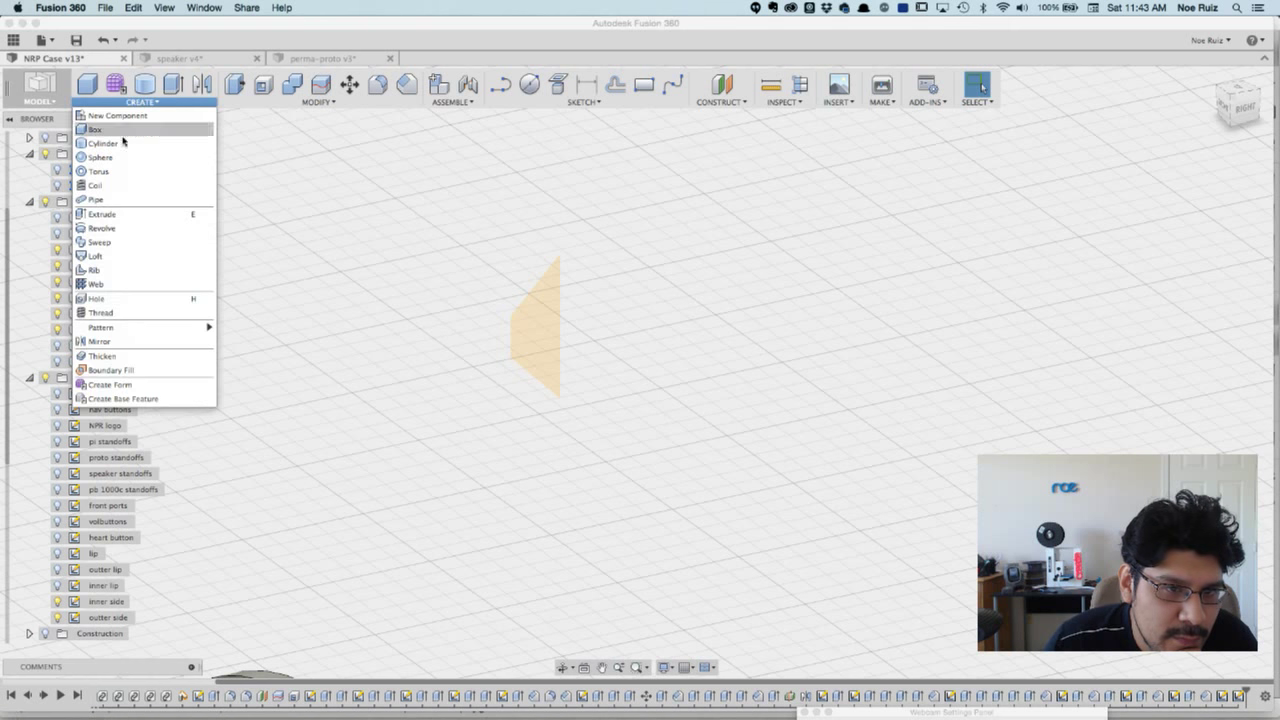
{"action": "left_click", "coordinate": [99, 242]}
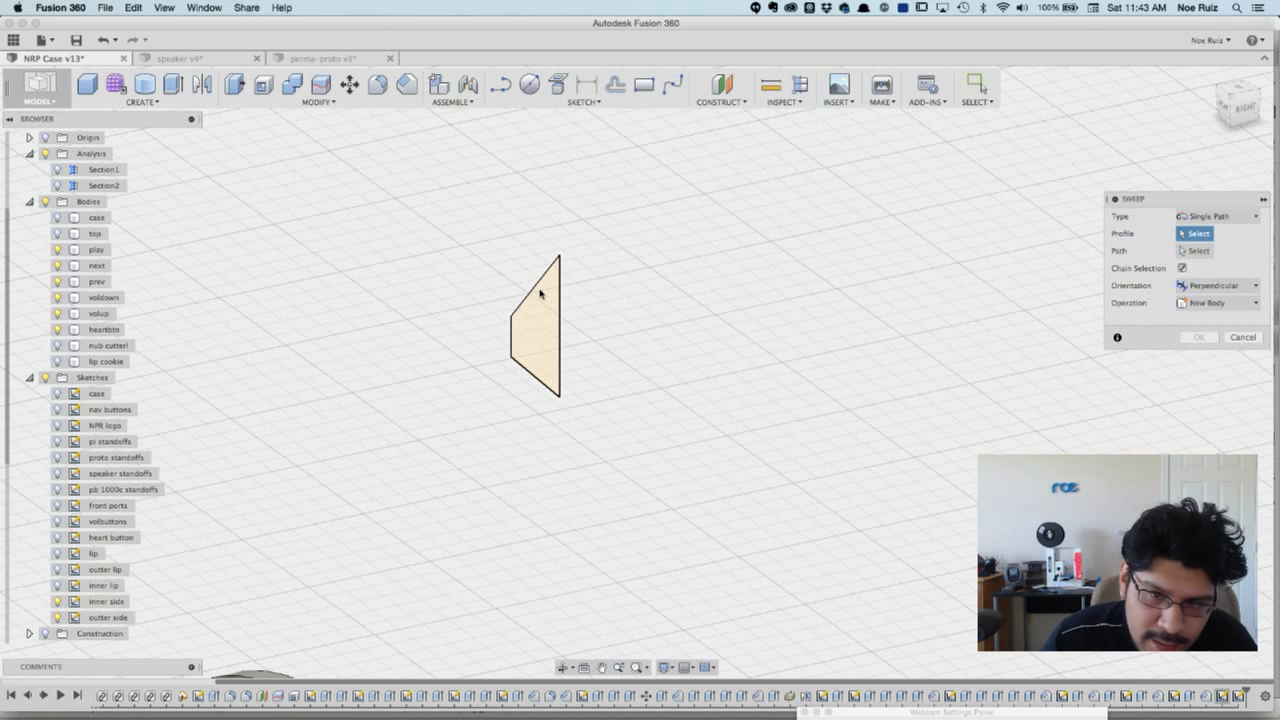
{"action": "left_click", "coordinate": [58, 217]}
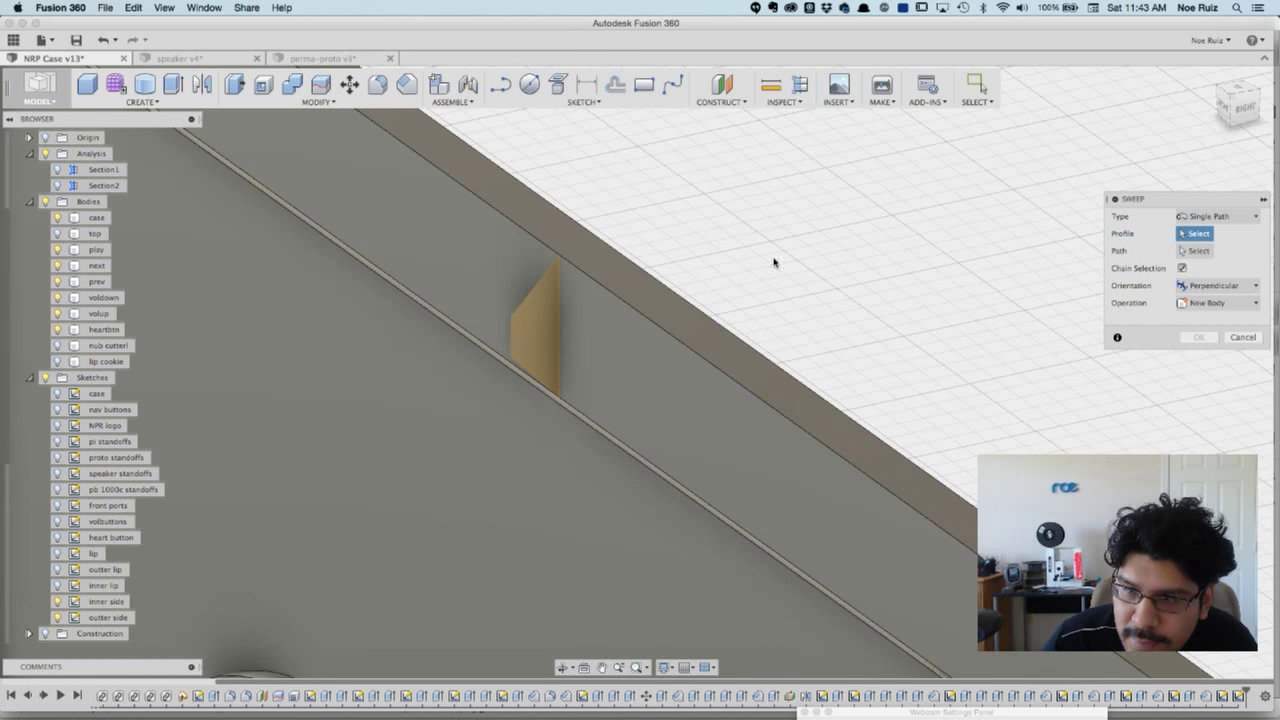
{"action": "left_click", "coordinate": [531, 323]}
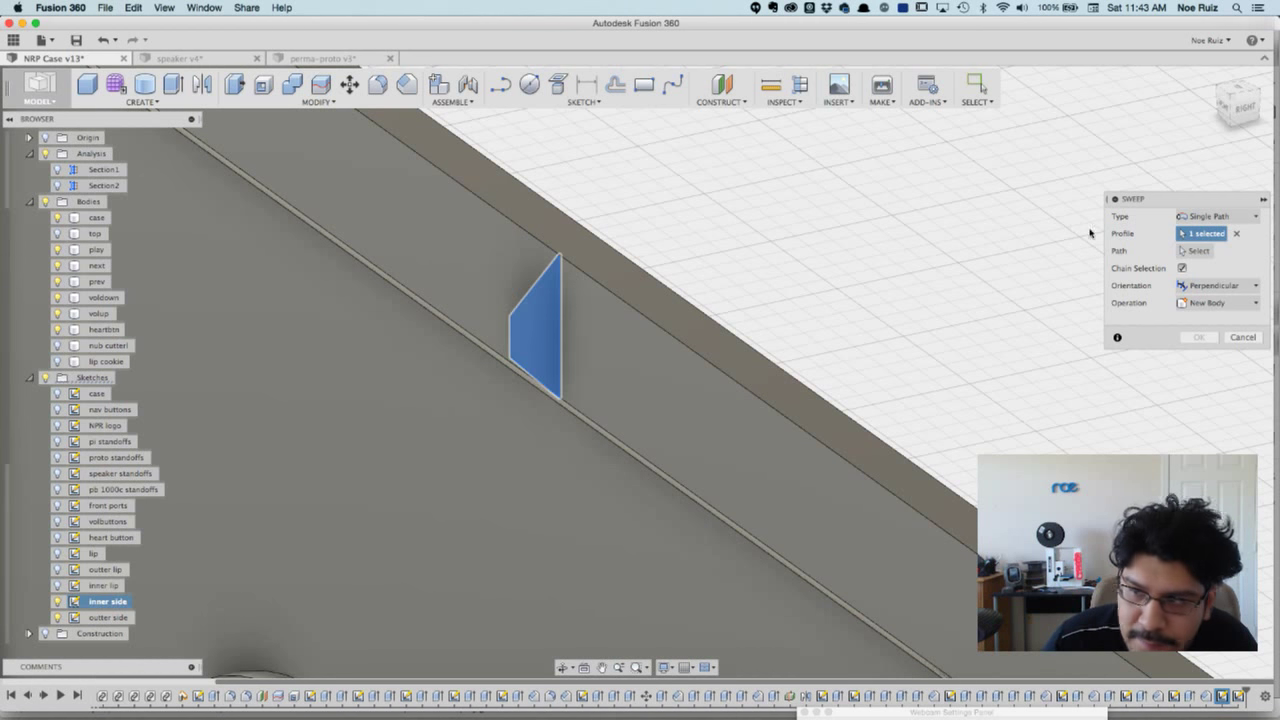
{"action": "left_click", "coordinate": [1147, 250]}
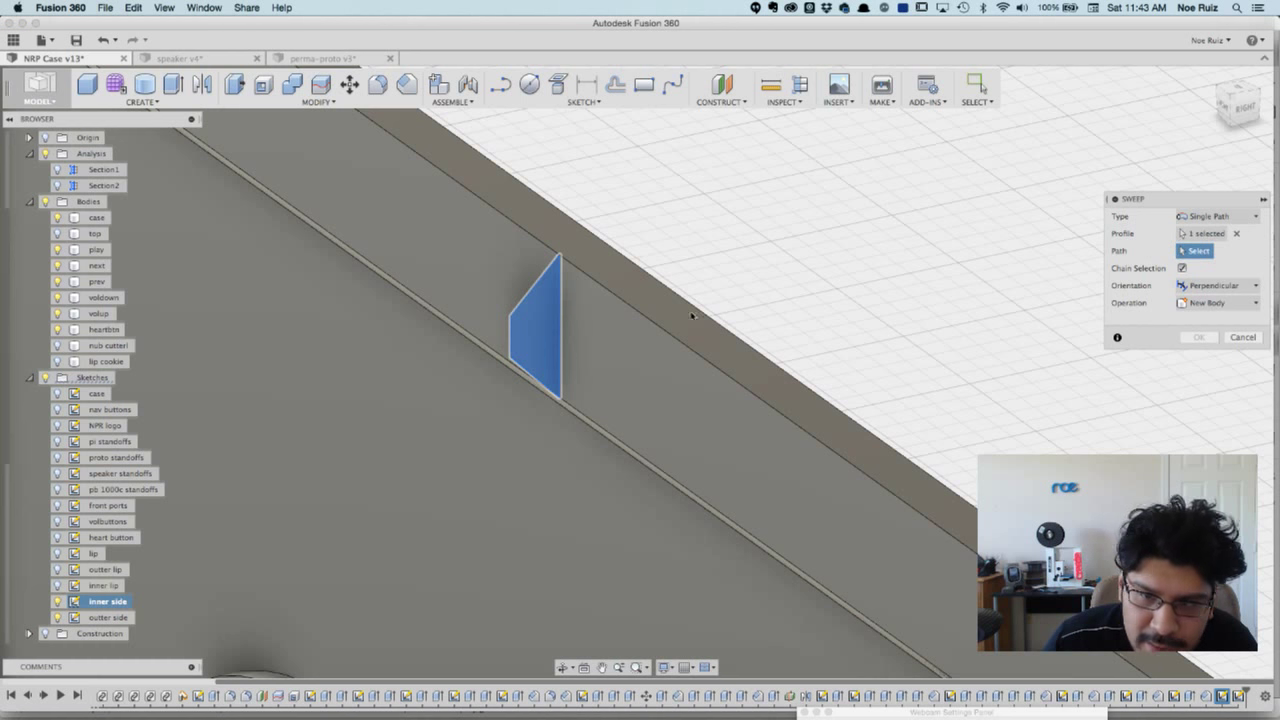
{"action": "left_click", "coordinate": [628, 310]}
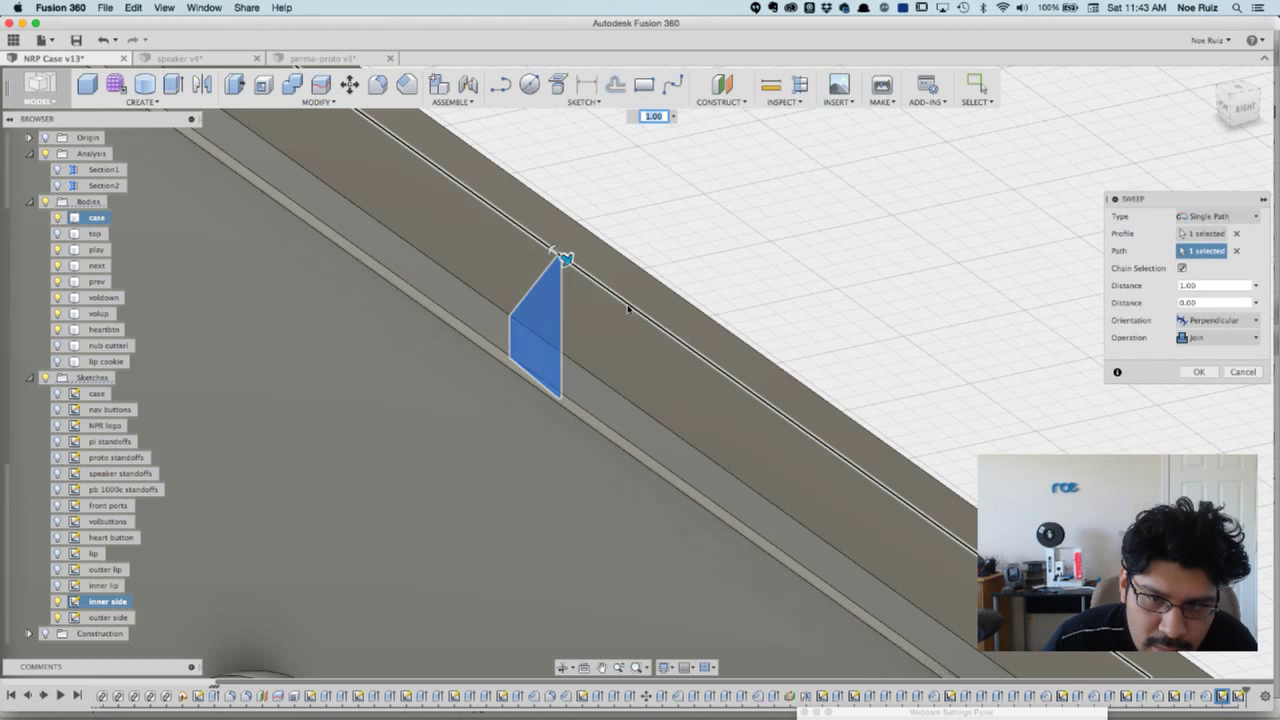
- Check the chained path around the case, then complete the inner side sweep with a distance of 1 and the Join operation
{"action": "scroll", "coordinate": [692, 229], "scroll_direction": "down", "scroll_amount": 5}
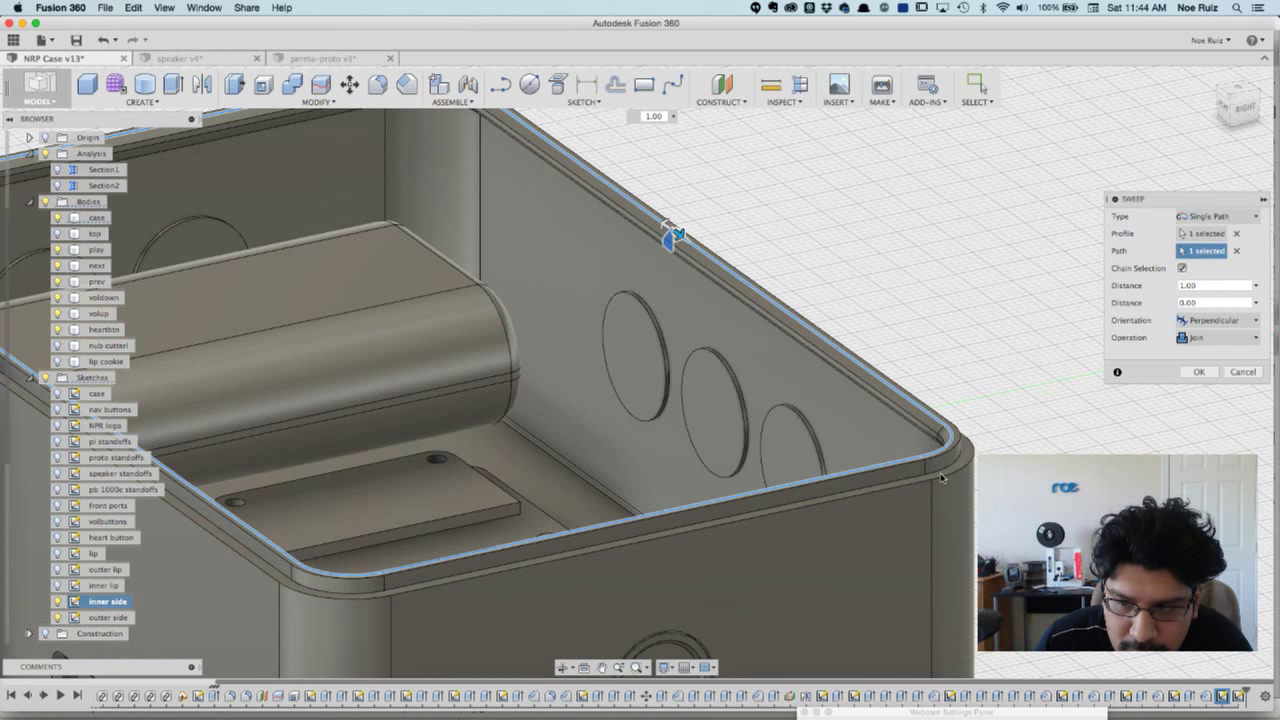
{"action": "scroll", "coordinate": [457, 151], "scroll_direction": "down", "scroll_amount": 1}
{"action": "middle_click_drag", "start_coordinate": [663, 169], "coordinate": [868, 256]}
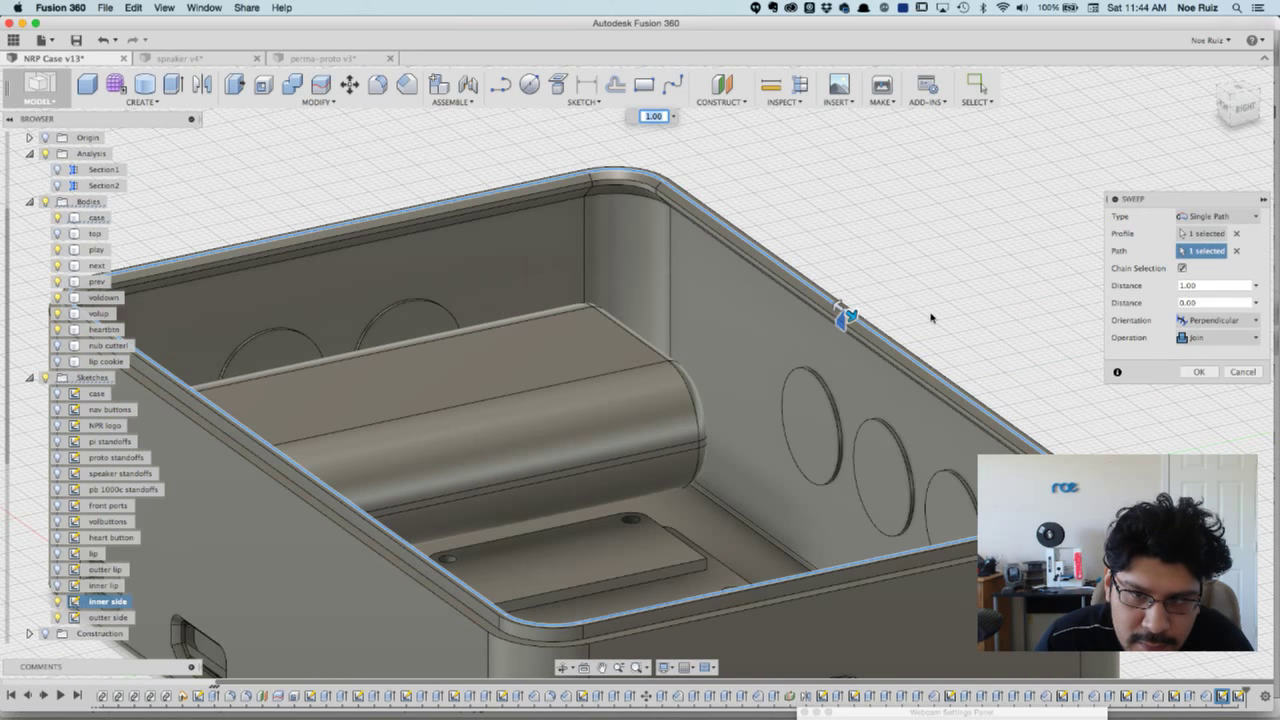
{"action": "middle_click_drag", "start_coordinate": [920, 314], "coordinate": [400, 230], "text": "shift"}
{"action": "middle_click_drag", "start_coordinate": [306, 205], "coordinate": [752, 437], "text": "shift"}
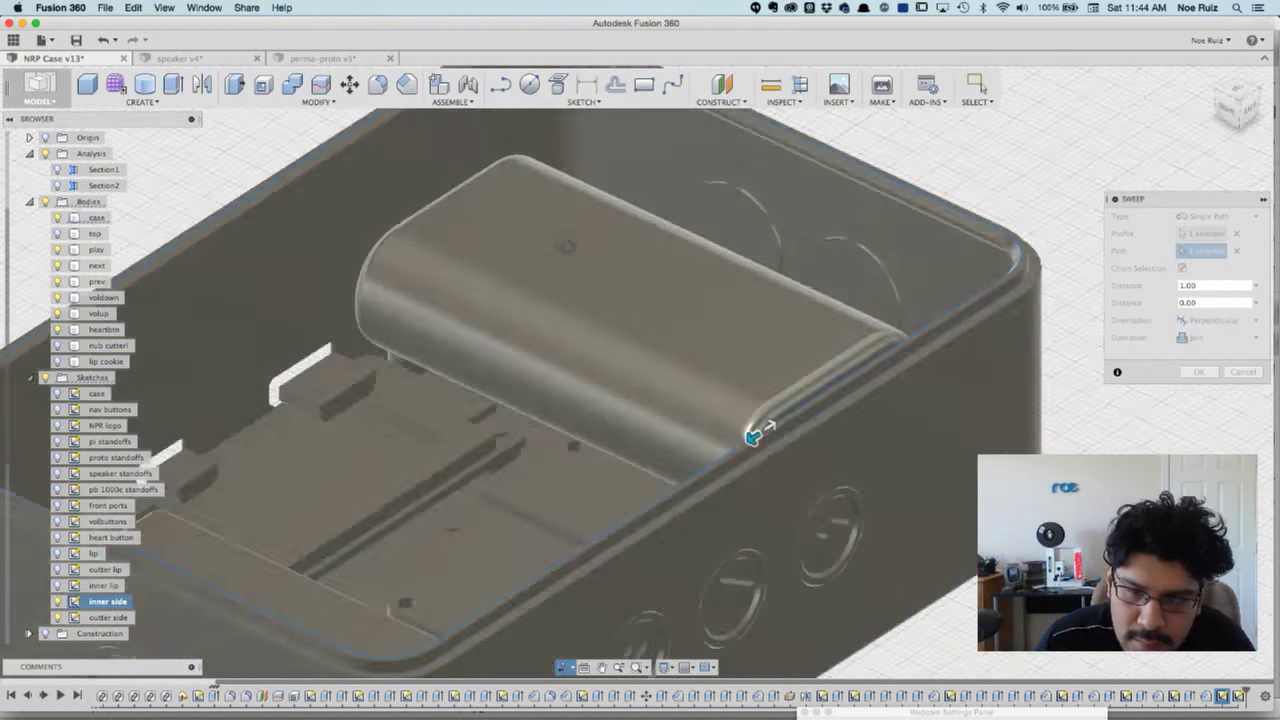
{"action": "middle_click_drag", "start_coordinate": [567, 247], "coordinate": [612, 250], "text": "shift"}
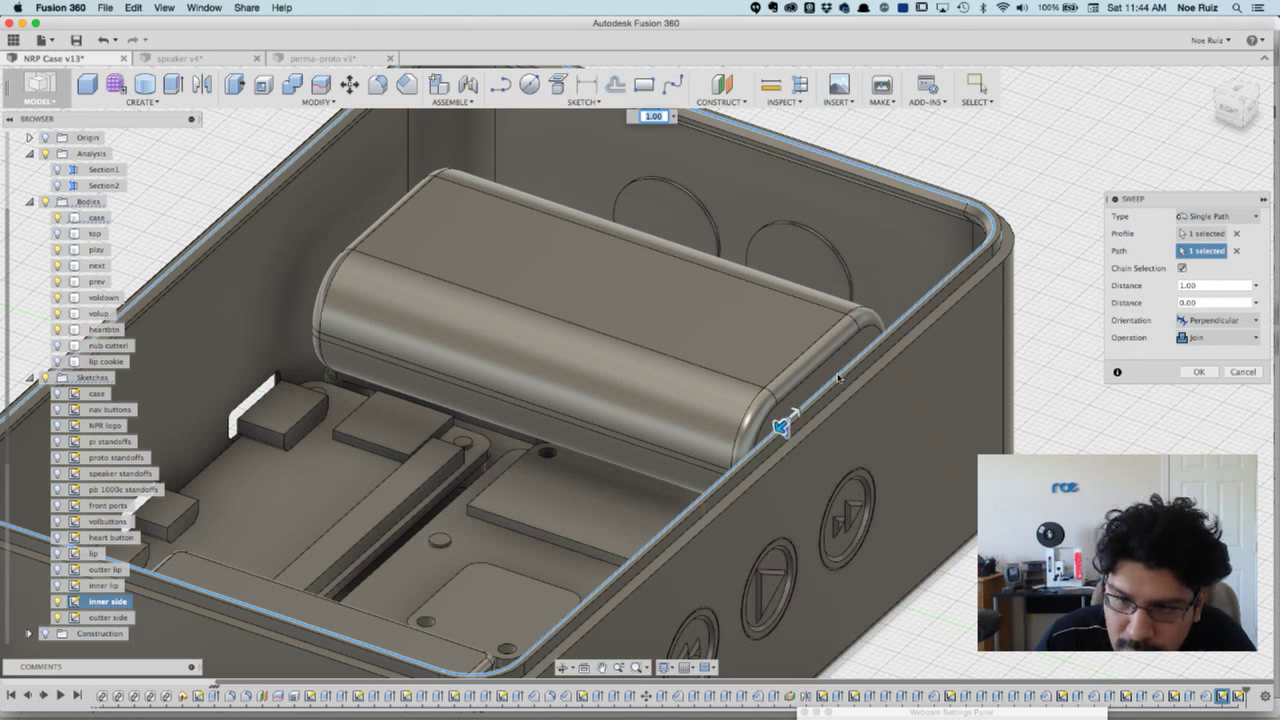
{"action": "scroll", "coordinate": [802, 424], "scroll_direction": "up", "scroll_amount": 5}
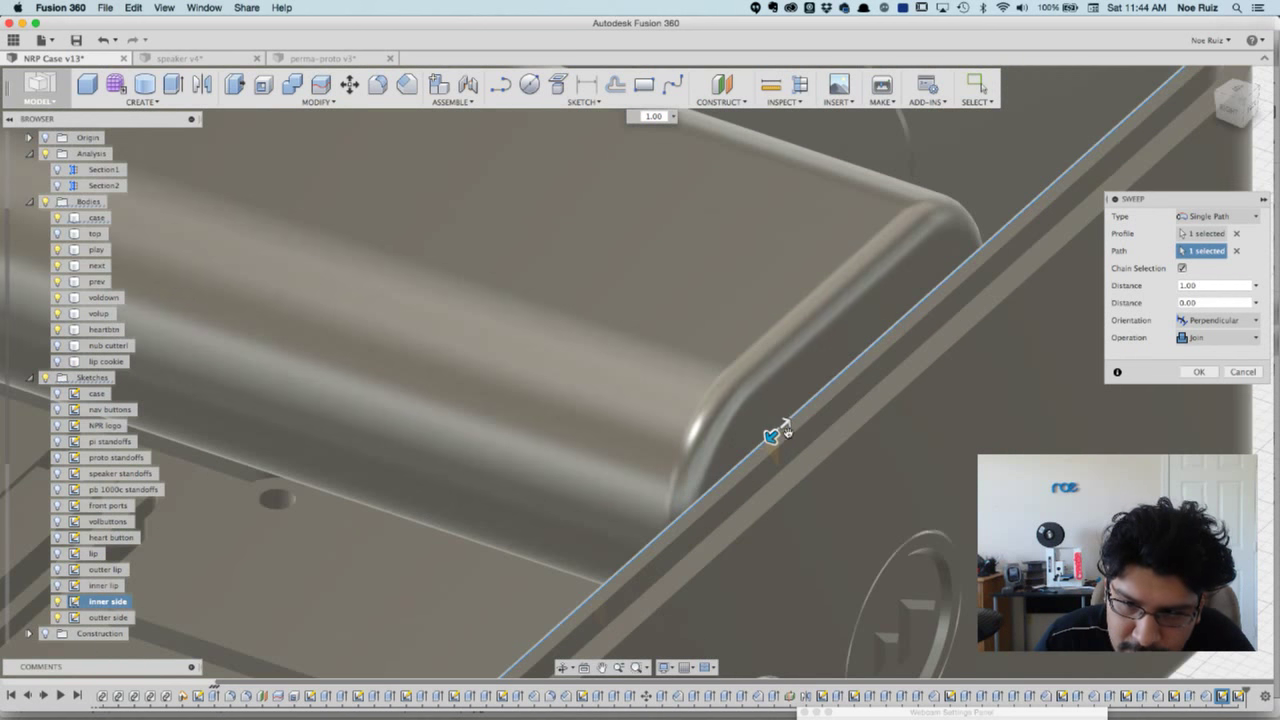
{"action": "left_click_drag", "start_coordinate": [771, 435], "coordinate": [727, 474]}
{"action": "left_click_drag", "start_coordinate": [1219, 286], "coordinate": [1153, 285]}
{"action": "type", "text": "1"}
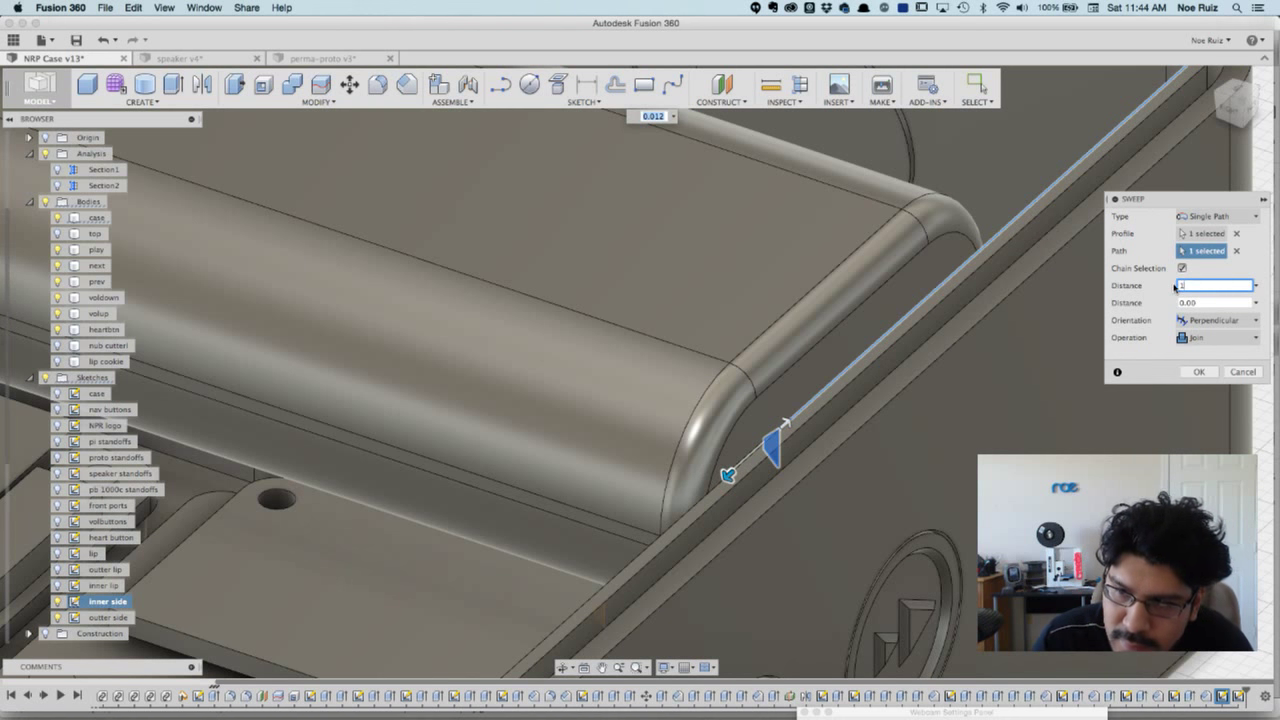
{"action": "scroll", "coordinate": [1036, 286], "scroll_direction": "down", "scroll_amount": 5}
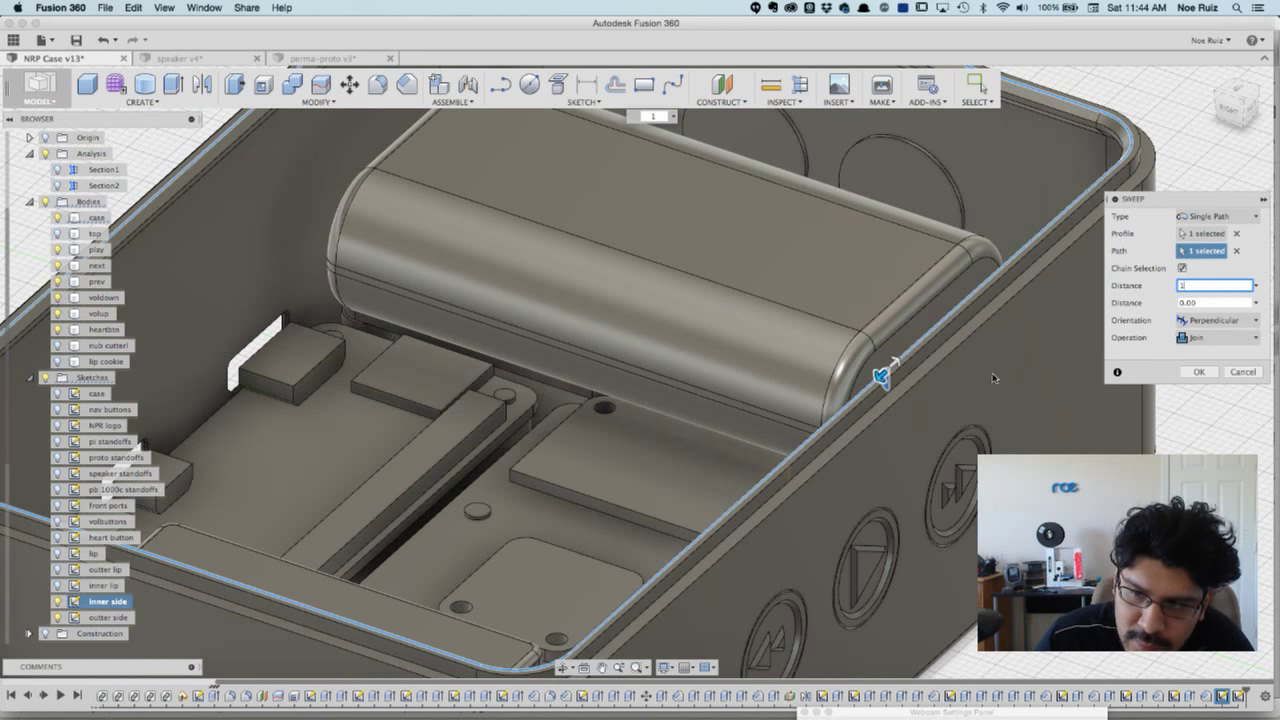
{"action": "left_click", "coordinate": [1199, 371]}
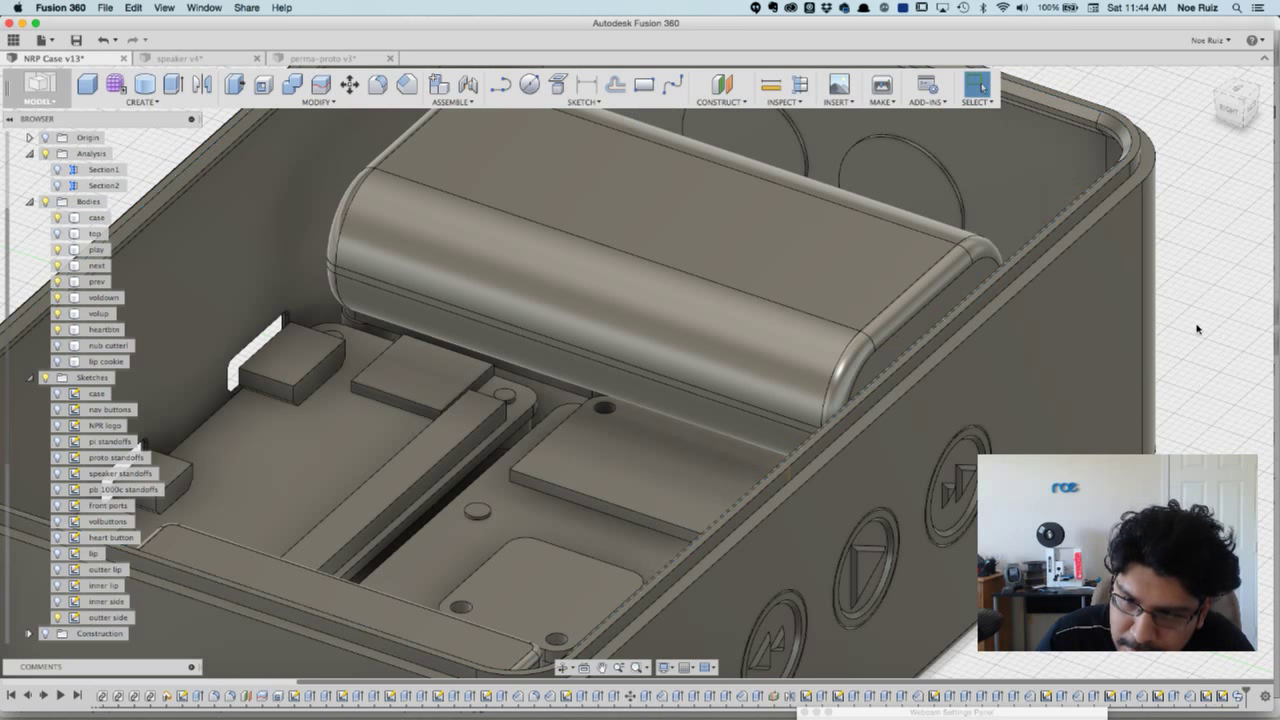
- Hide the case body and start a Sweep with the triangular outter side profile
{"action": "scroll", "coordinate": [1162, 333], "scroll_direction": "up", "scroll_amount": 10}
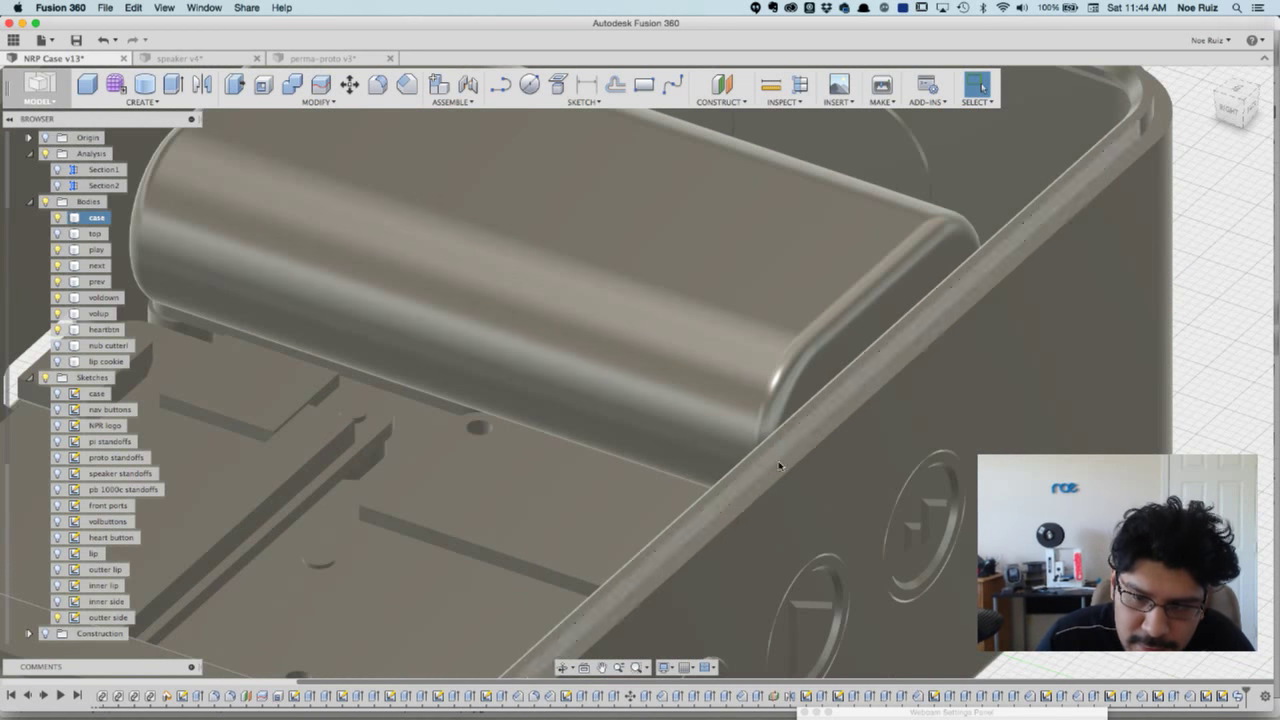
{"action": "key", "text": "v"}
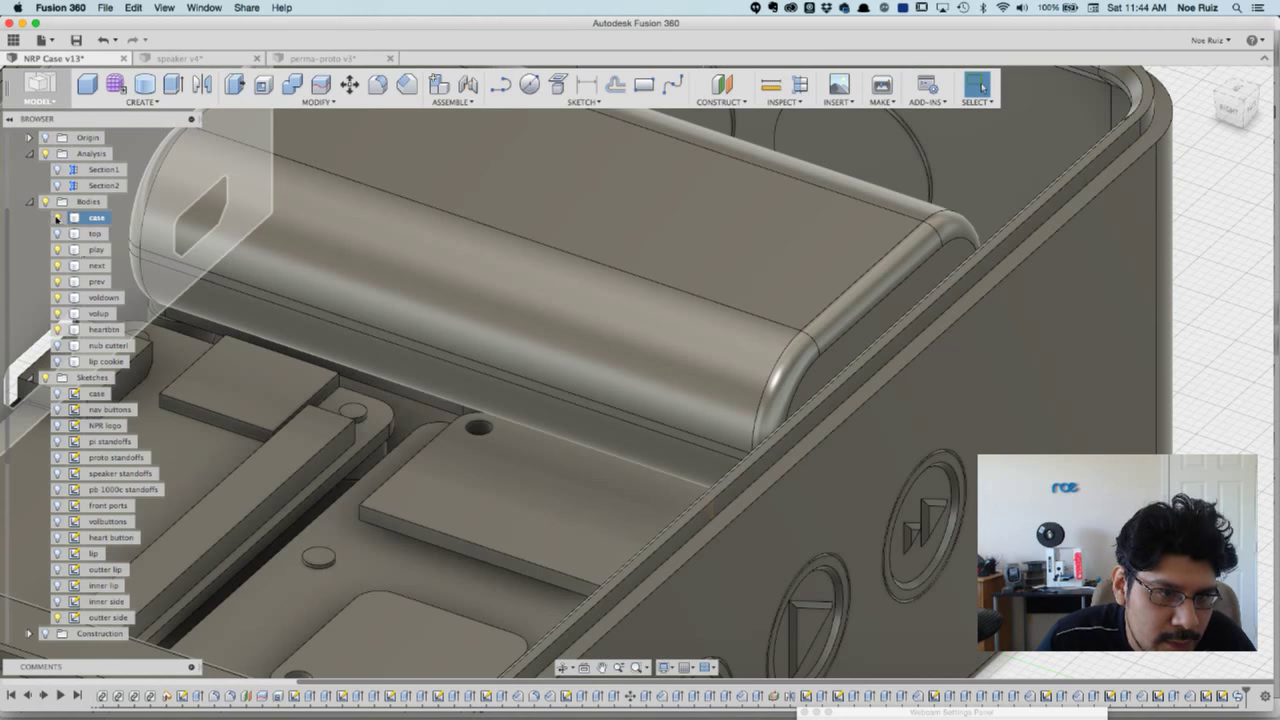
{"action": "scroll", "coordinate": [688, 516], "scroll_direction": "up", "scroll_amount": 5}
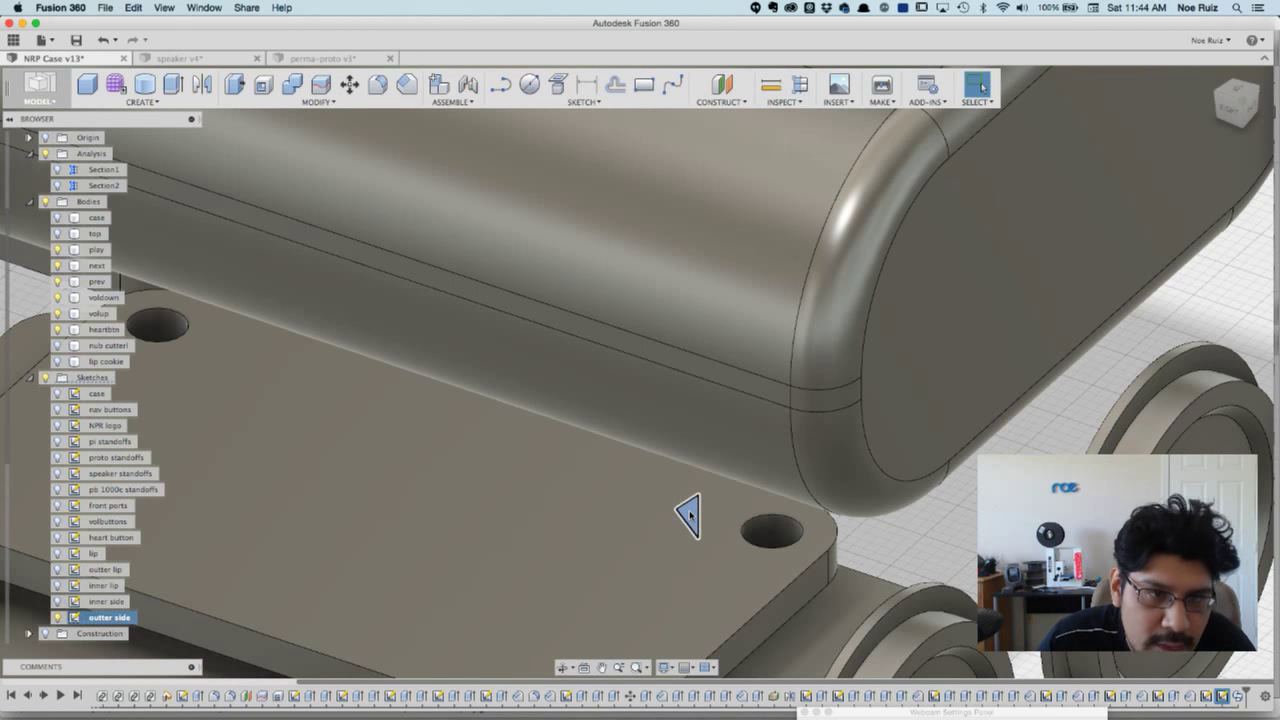
{"action": "right_click", "coordinate": [688, 516]}
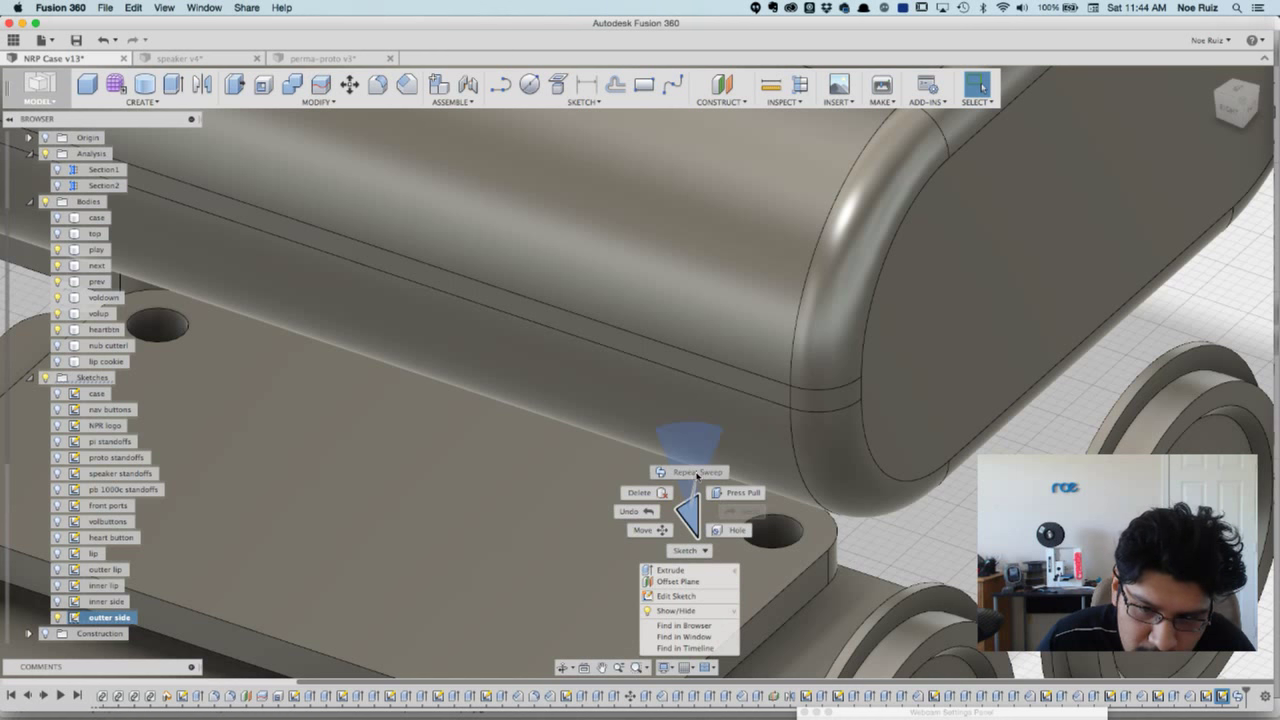
{"action": "left_click", "coordinate": [697, 473]}
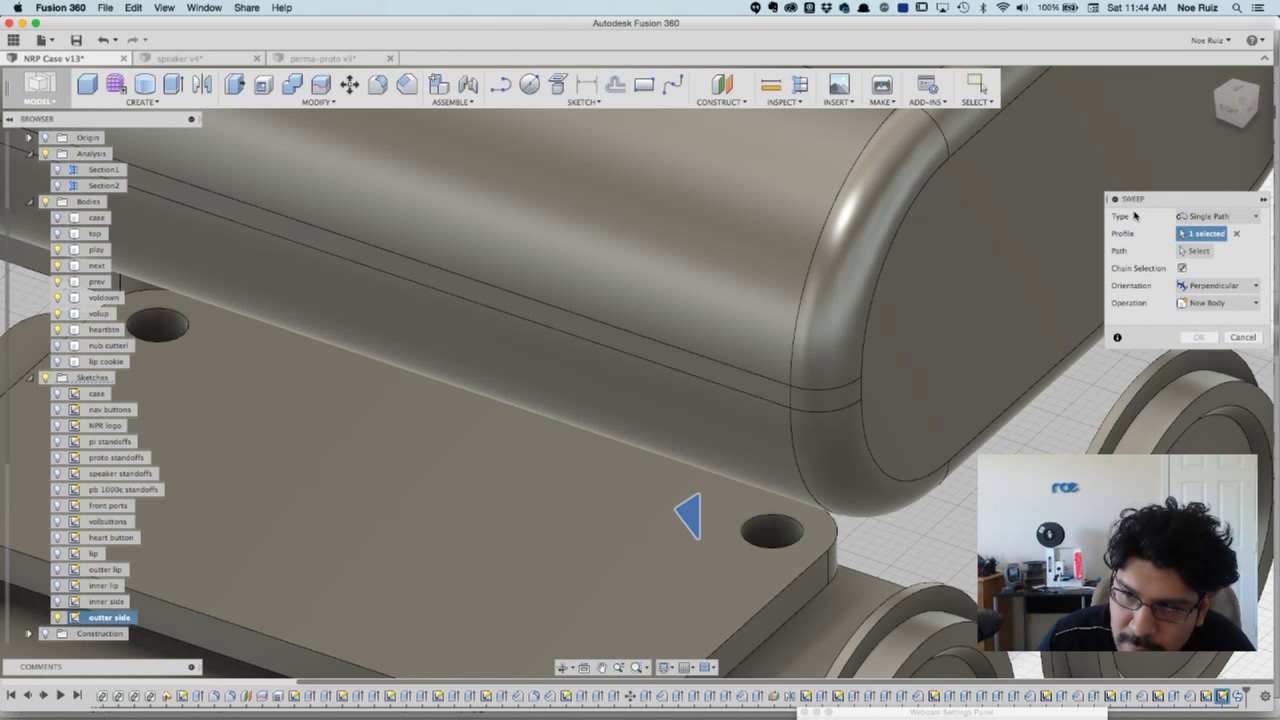
- Show the case body again and sweep the outter side profile along the lip's outer top edge as a Cut with distance 1.00
{"action": "scroll", "coordinate": [55, 218], "scroll_direction": "down", "scroll_amount": 1}
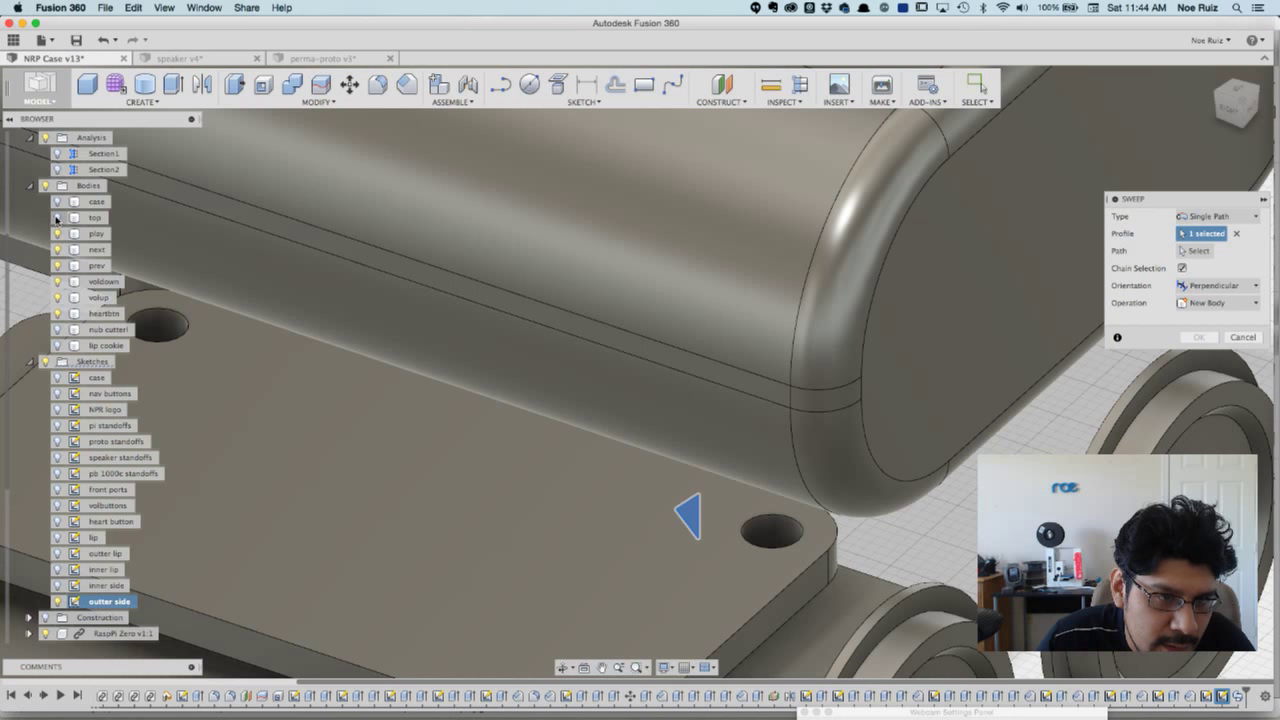
{"action": "left_click", "coordinate": [57, 217]}
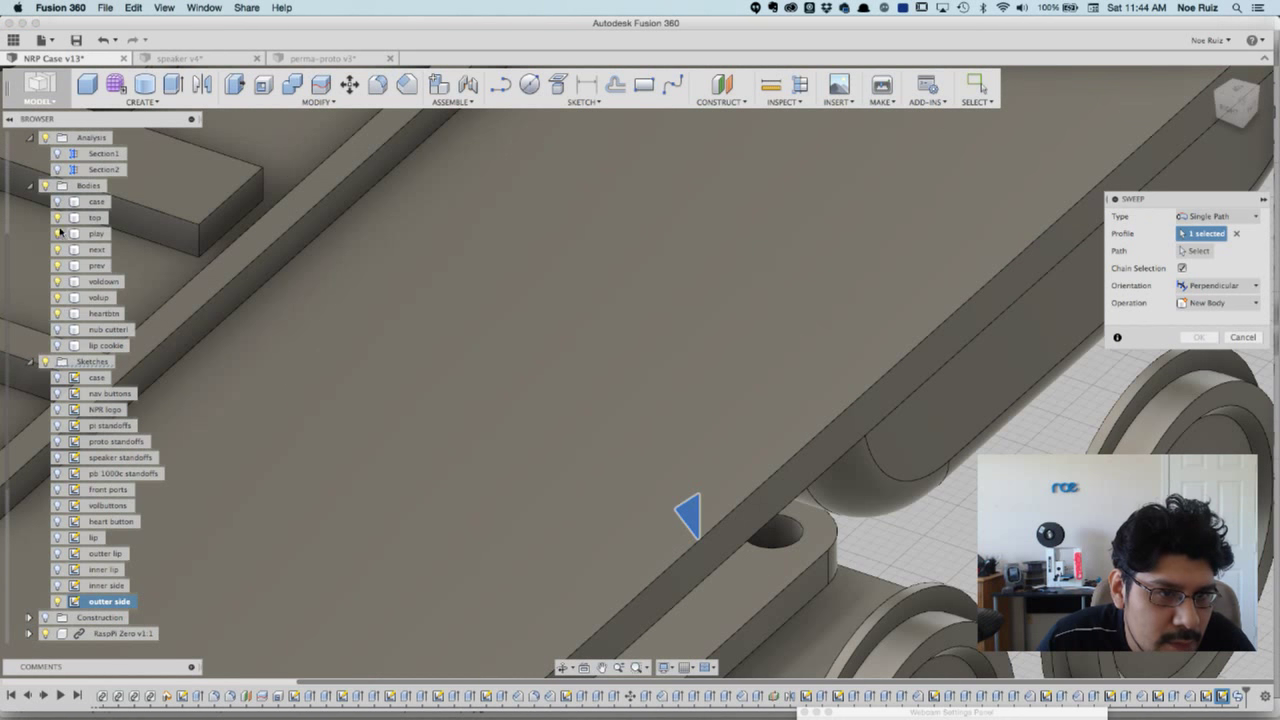
{"action": "left_click", "coordinate": [57, 218]}
{"action": "left_click", "coordinate": [57, 202]}
{"action": "middle_click_drag", "start_coordinate": [542, 390], "coordinate": [558, 395], "text": "shift"}
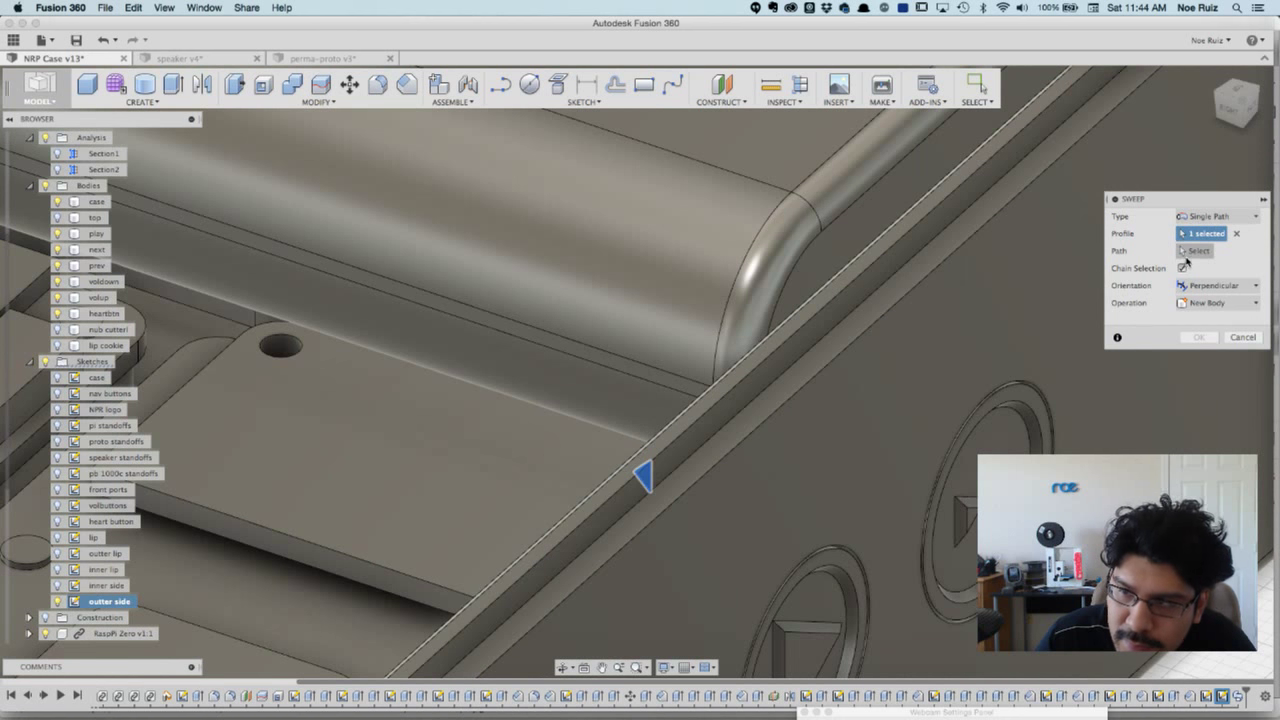
{"action": "left_click", "coordinate": [1196, 251]}
{"action": "scroll", "coordinate": [670, 440], "scroll_direction": "up", "scroll_amount": 3}
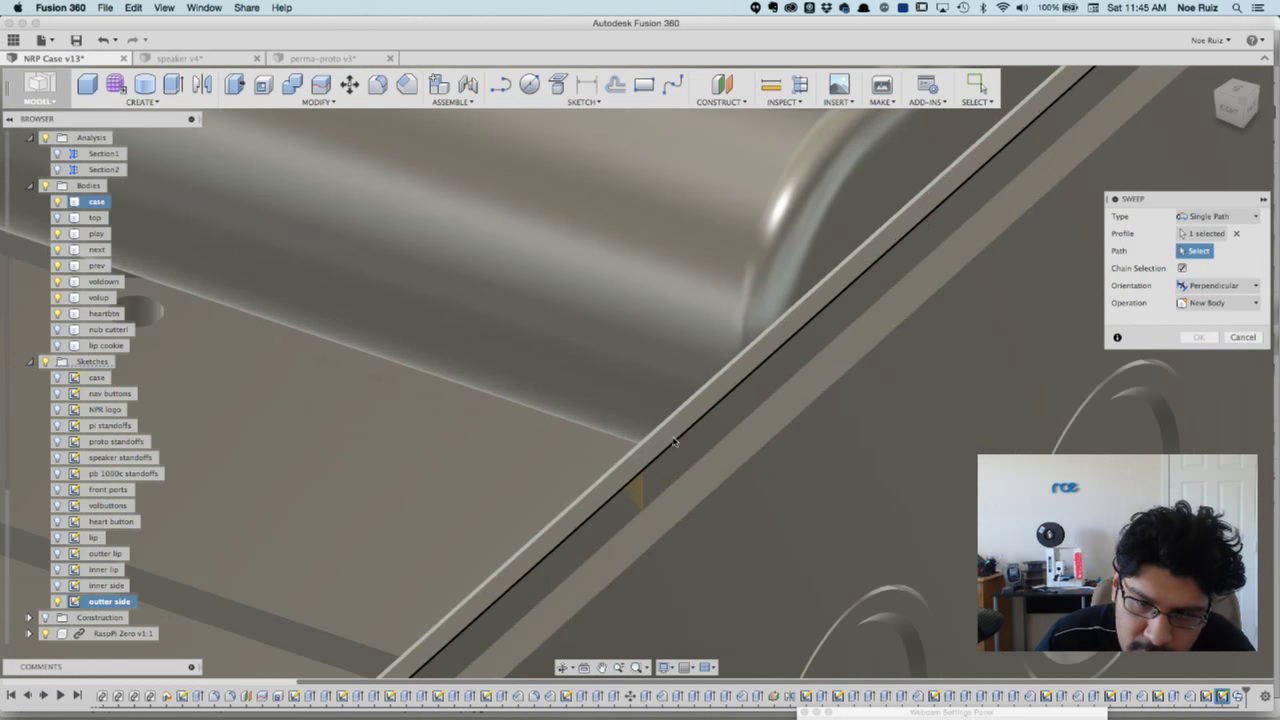
{"action": "left_click", "coordinate": [670, 448]}
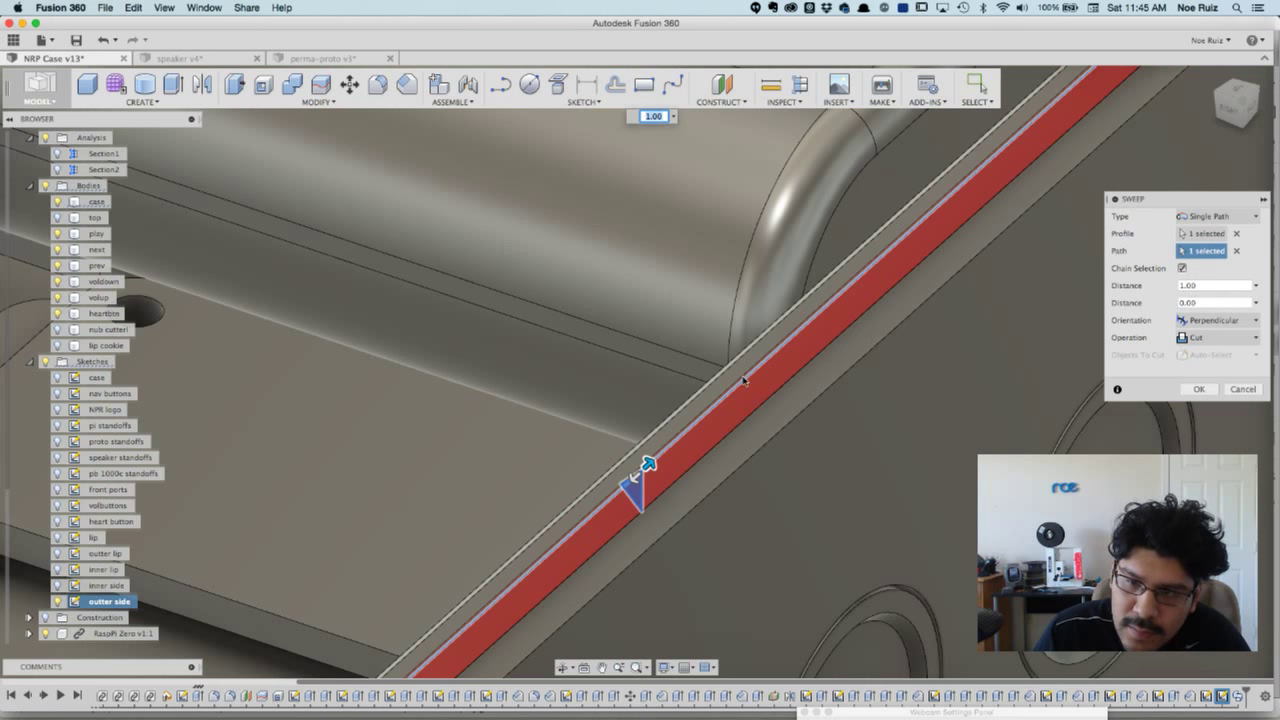
{"action": "scroll", "coordinate": [633, 470], "scroll_direction": "down", "scroll_amount": 2}
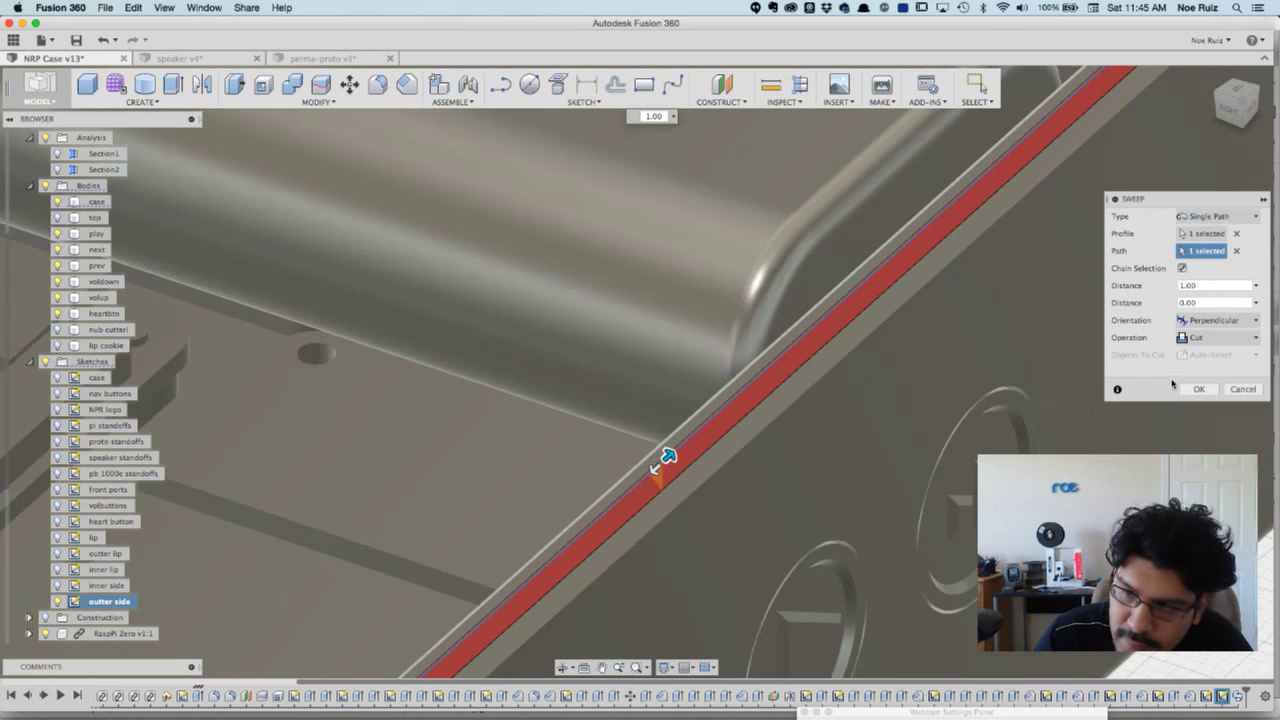
{"action": "left_click", "coordinate": [1197, 389]}
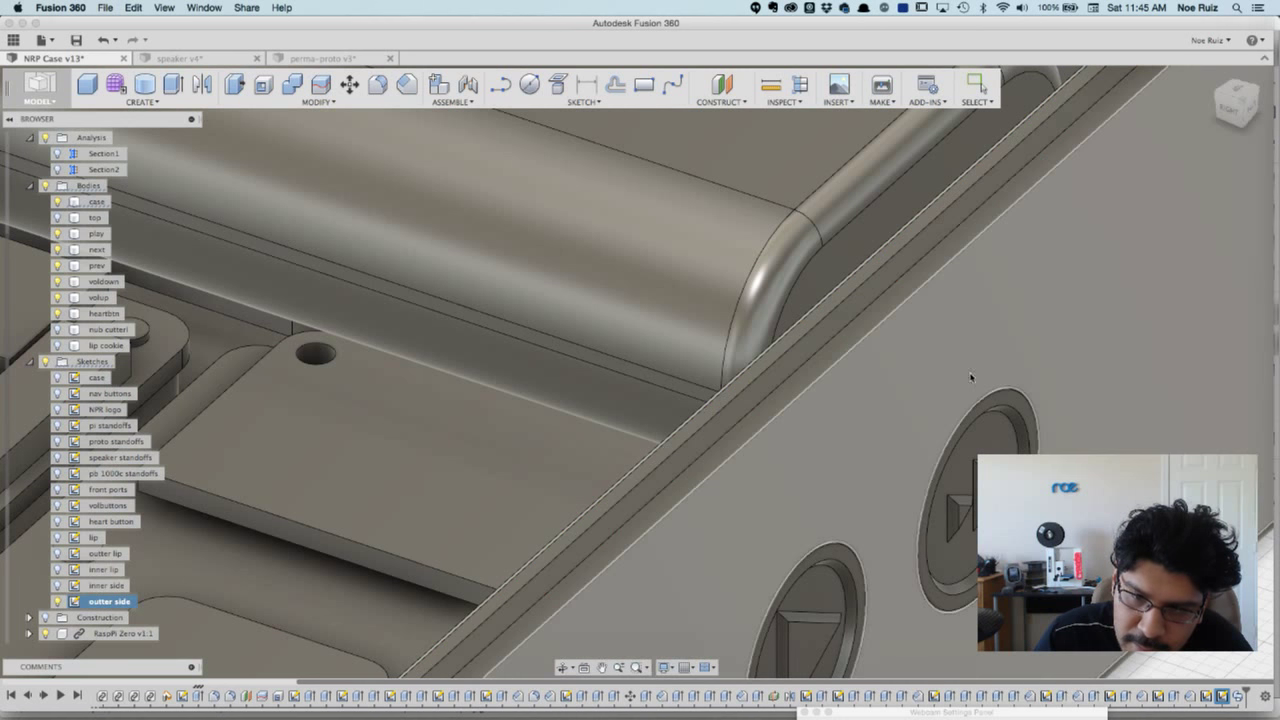
- Inspect the swept snap-fit lip on the case from the back view and along its inner edge
{"action": "scroll", "coordinate": [968, 381], "scroll_direction": "down", "scroll_amount": 5}
{"action": "scroll", "coordinate": [968, 381], "scroll_direction": "down", "scroll_amount": 3}
{"action": "middle_click_drag", "start_coordinate": [1123, 434], "coordinate": [1098, 363], "text": "shift"}
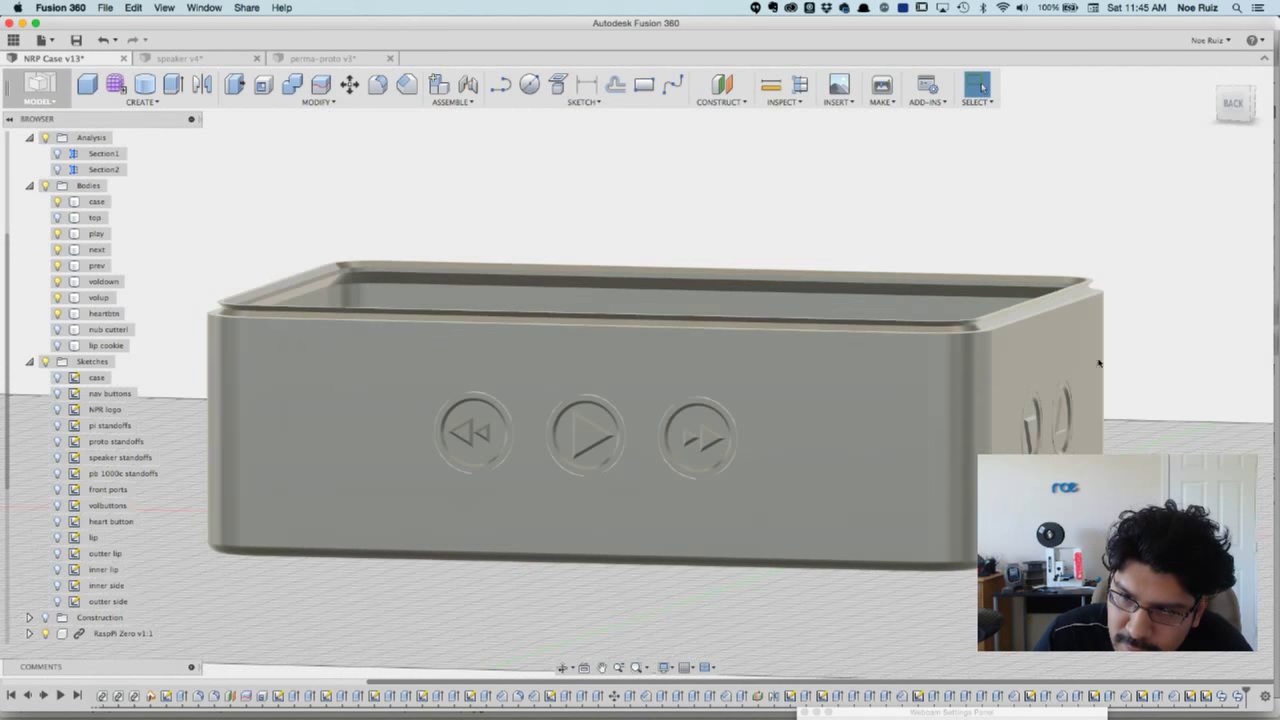
{"action": "left_click", "coordinate": [1236, 102]}
{"action": "scroll", "coordinate": [1074, 294], "scroll_direction": "up", "scroll_amount": 10}
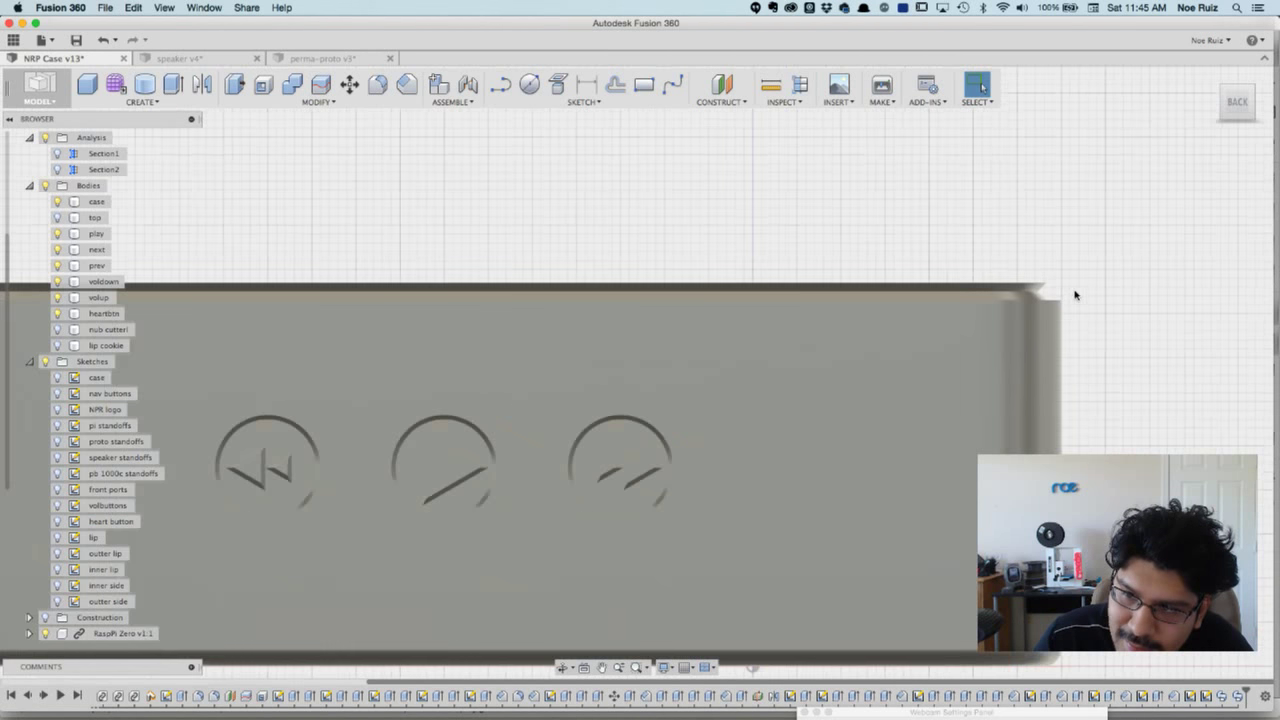
{"action": "scroll", "coordinate": [998, 280], "scroll_direction": "down", "scroll_amount": 2}
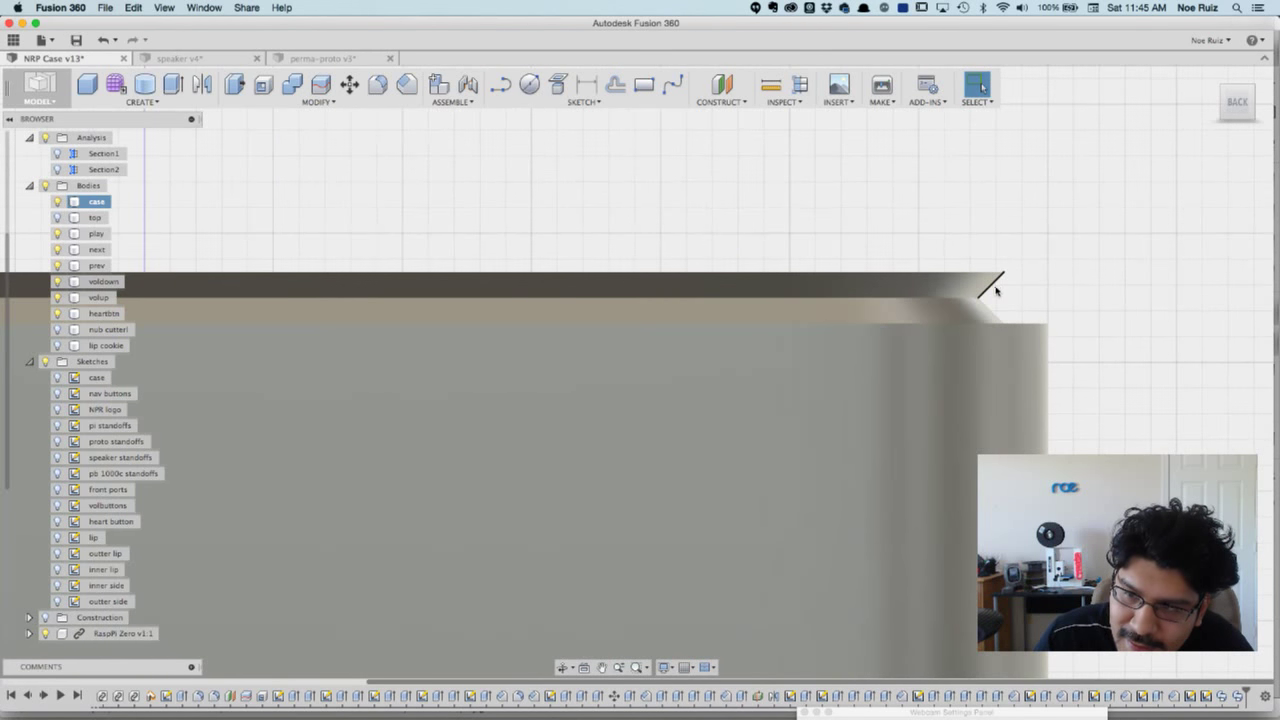
{"action": "middle_click_drag", "start_coordinate": [914, 247], "coordinate": [979, 216], "text": "shift"}
{"action": "left_click", "coordinate": [877, 273]}
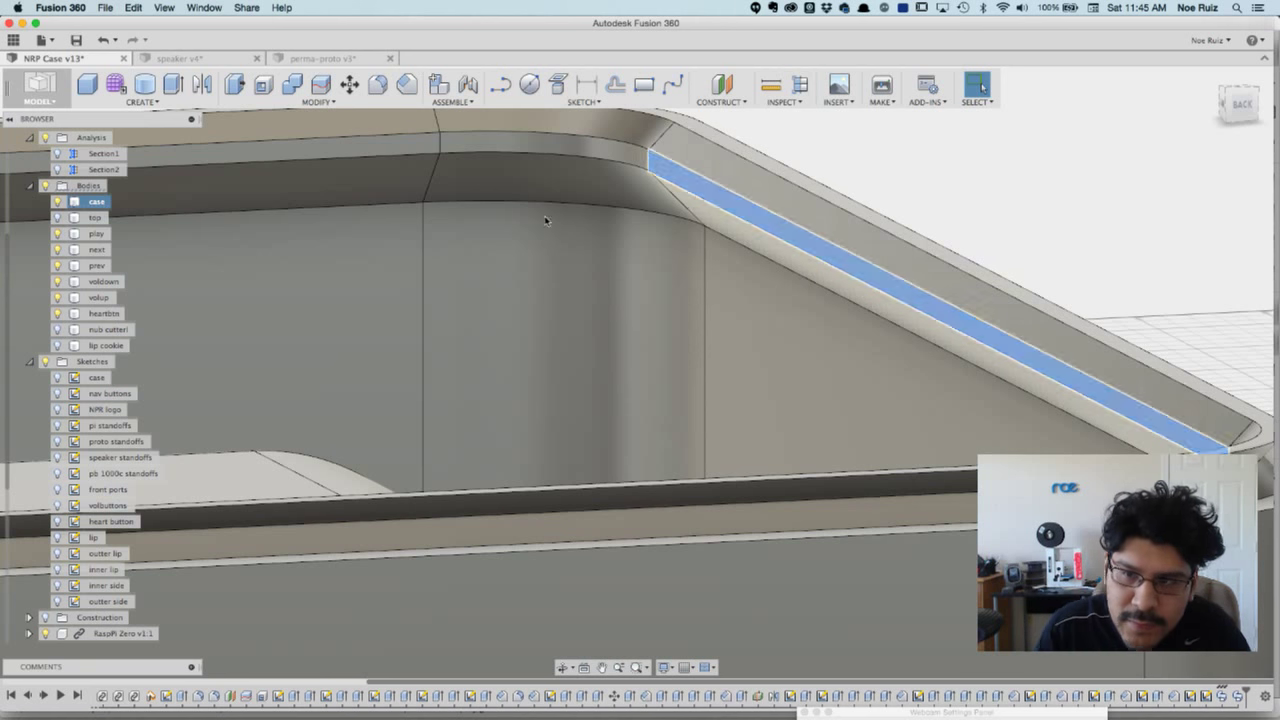
{"action": "left_click", "coordinate": [960, 157]}
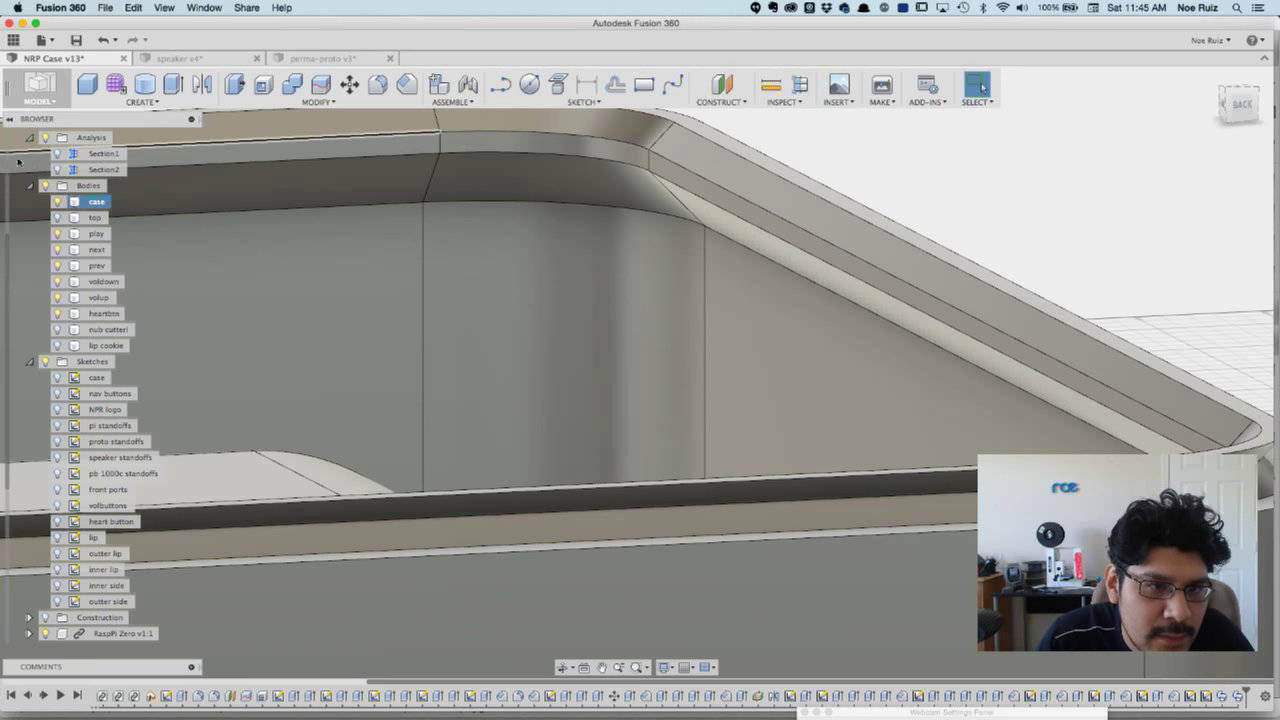
- Turn on the Section1 analysis and inspect the cut profile of the case's lip in the left view
{"action": "left_click", "coordinate": [57, 153]}
{"action": "middle_click_drag", "start_coordinate": [575, 323], "coordinate": [505, 315], "text": "shift"}
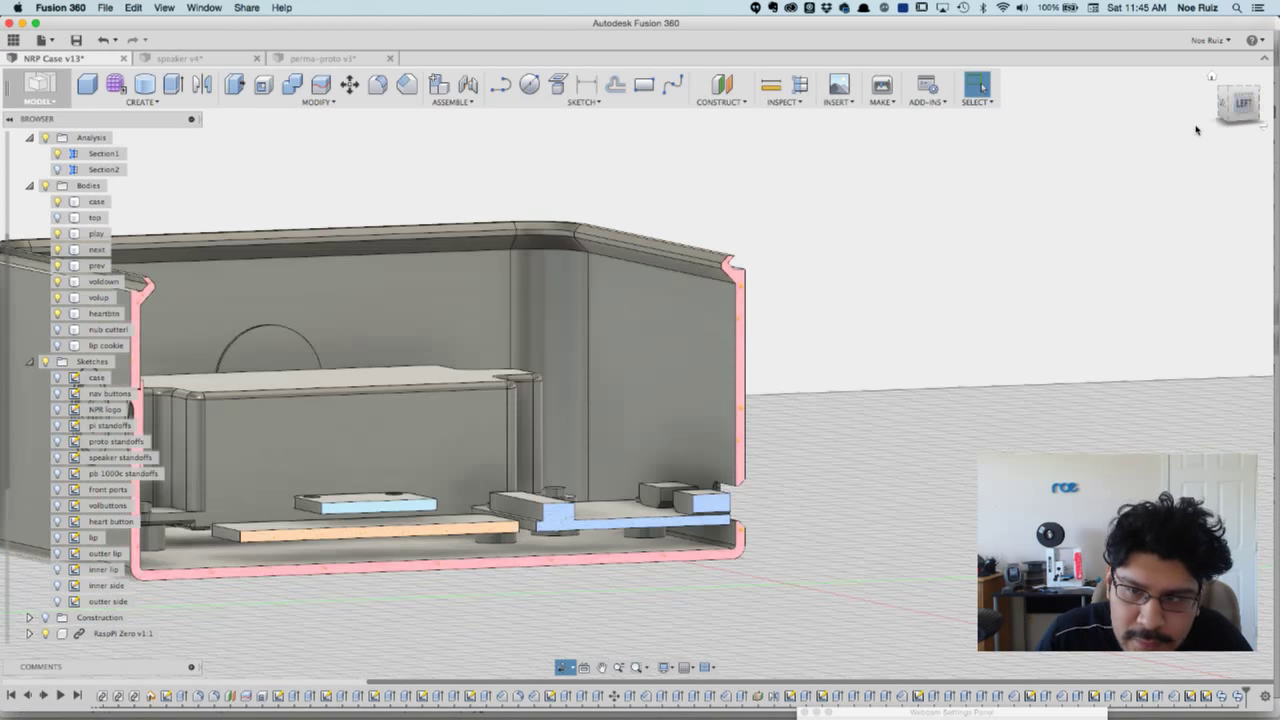
{"action": "left_click", "coordinate": [1242, 104]}
{"action": "scroll", "coordinate": [880, 264], "scroll_direction": "up", "scroll_amount": 10}
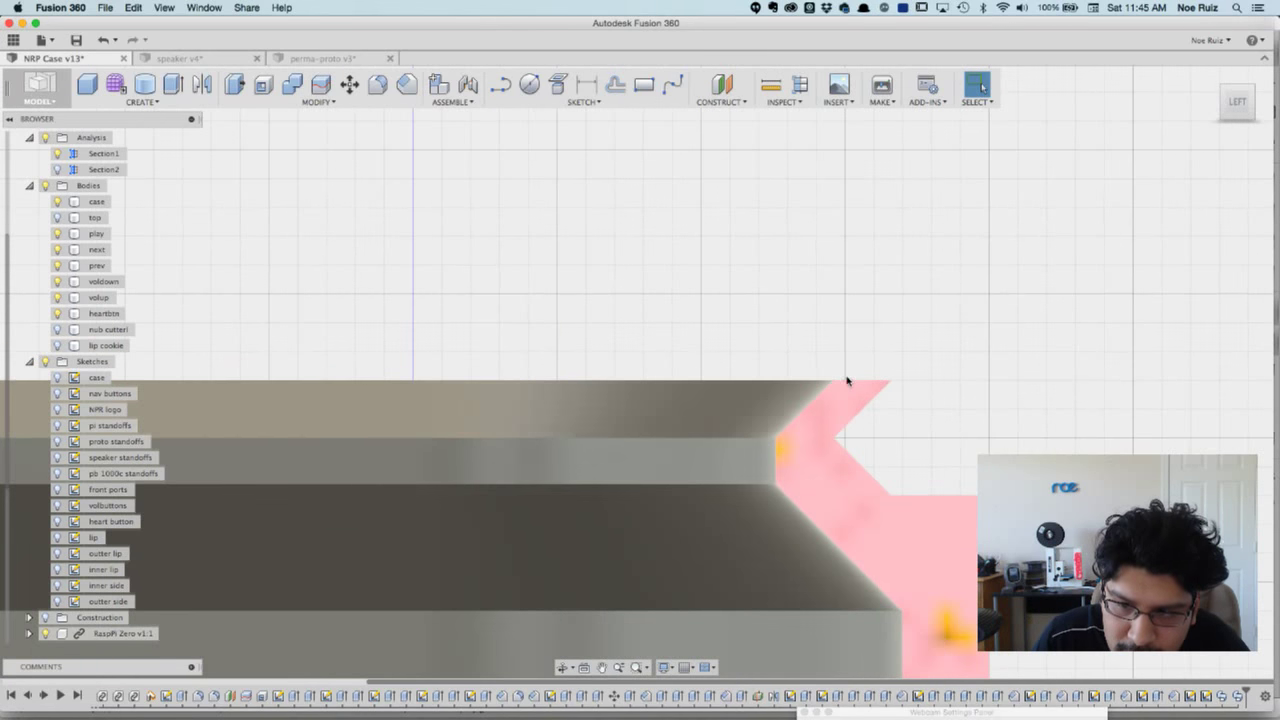
{"action": "left_click", "coordinate": [811, 480]}
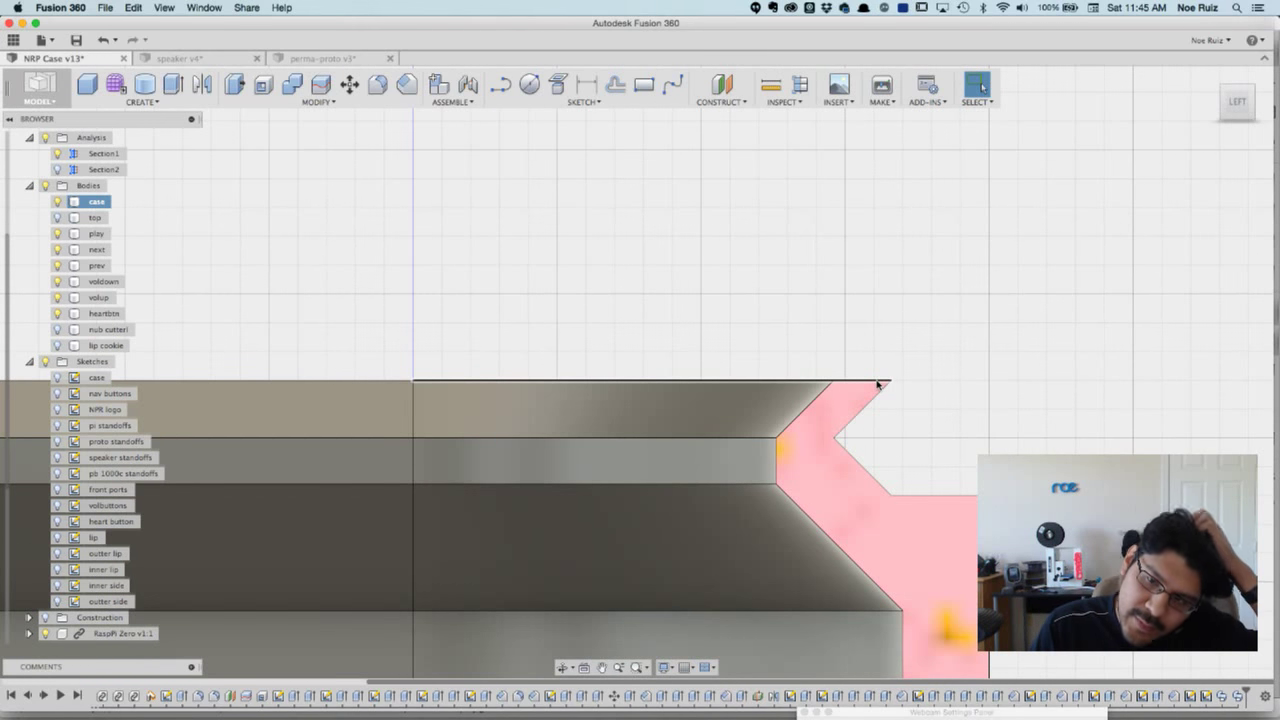
{"action": "left_click", "coordinate": [885, 371]}
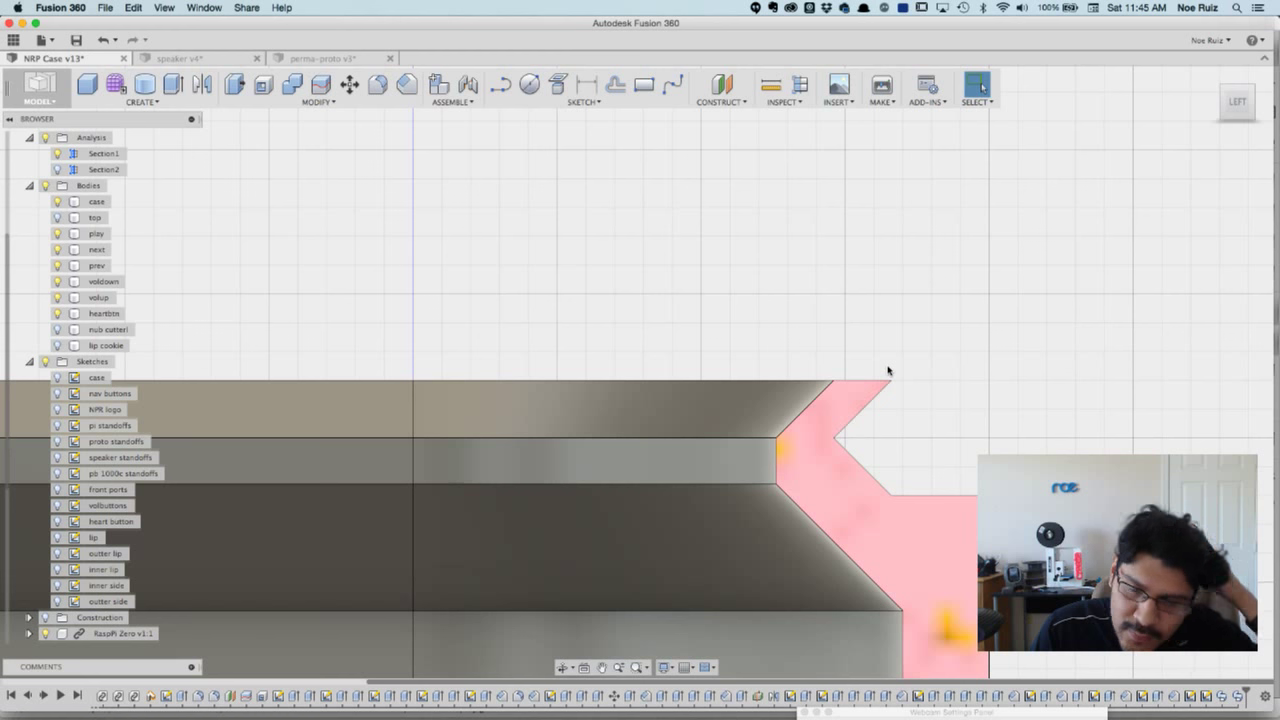
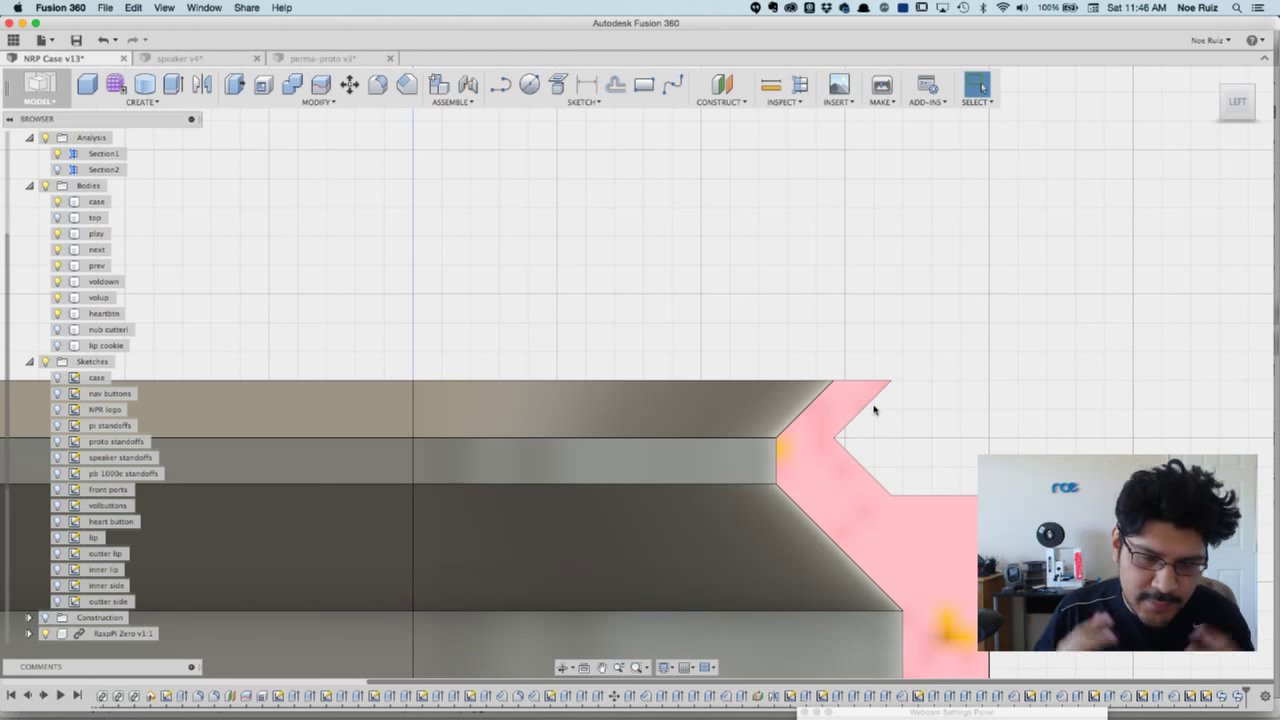
- Examine the sectioned case from several sides, checking how the lip runs around the inner and outer walls
{"action": "scroll", "coordinate": [873, 410], "scroll_direction": "down", "scroll_amount": 6}
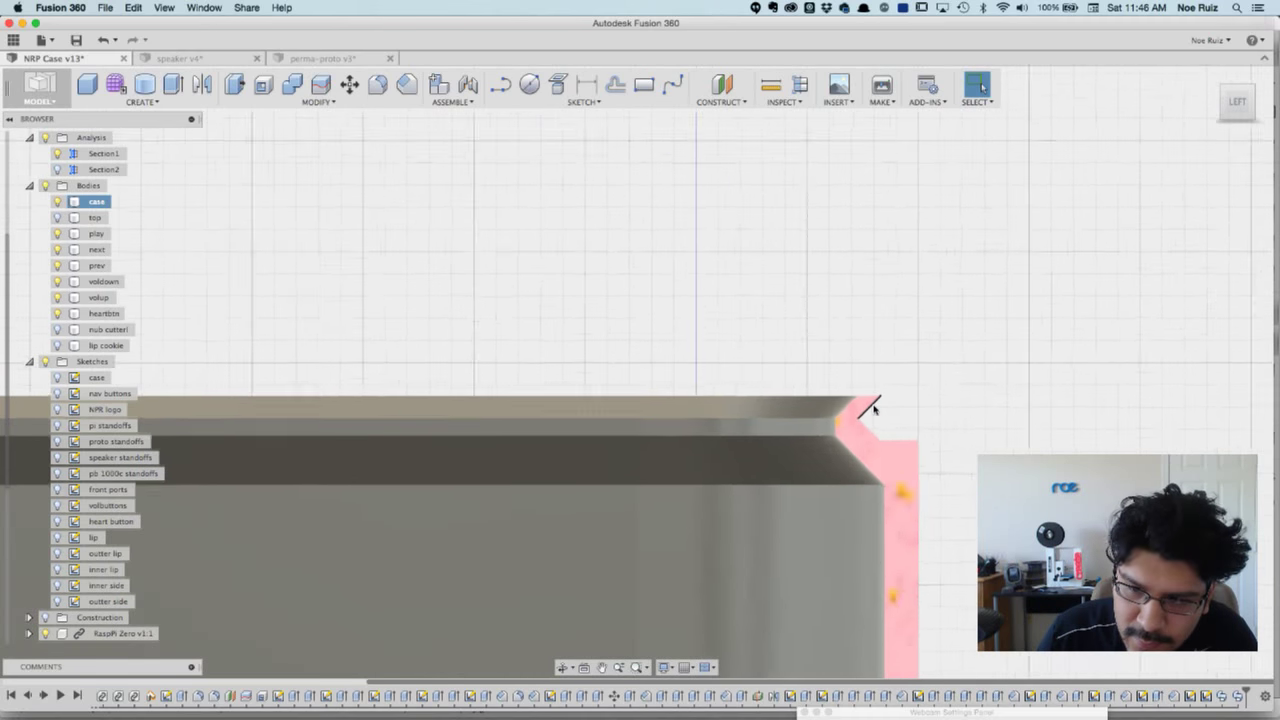
{"action": "middle_click_drag", "start_coordinate": [971, 403], "coordinate": [646, 402], "text": "shift"}
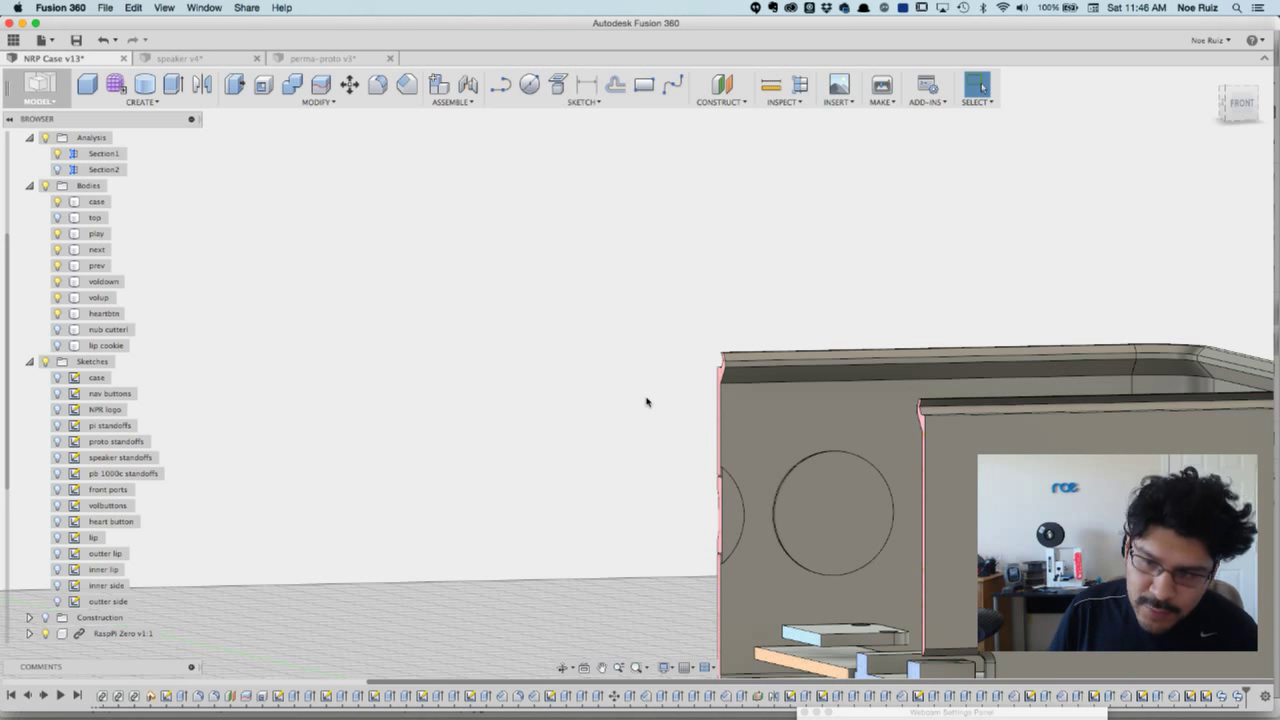
{"action": "scroll", "coordinate": [726, 322], "scroll_direction": "down", "scroll_amount": 4}
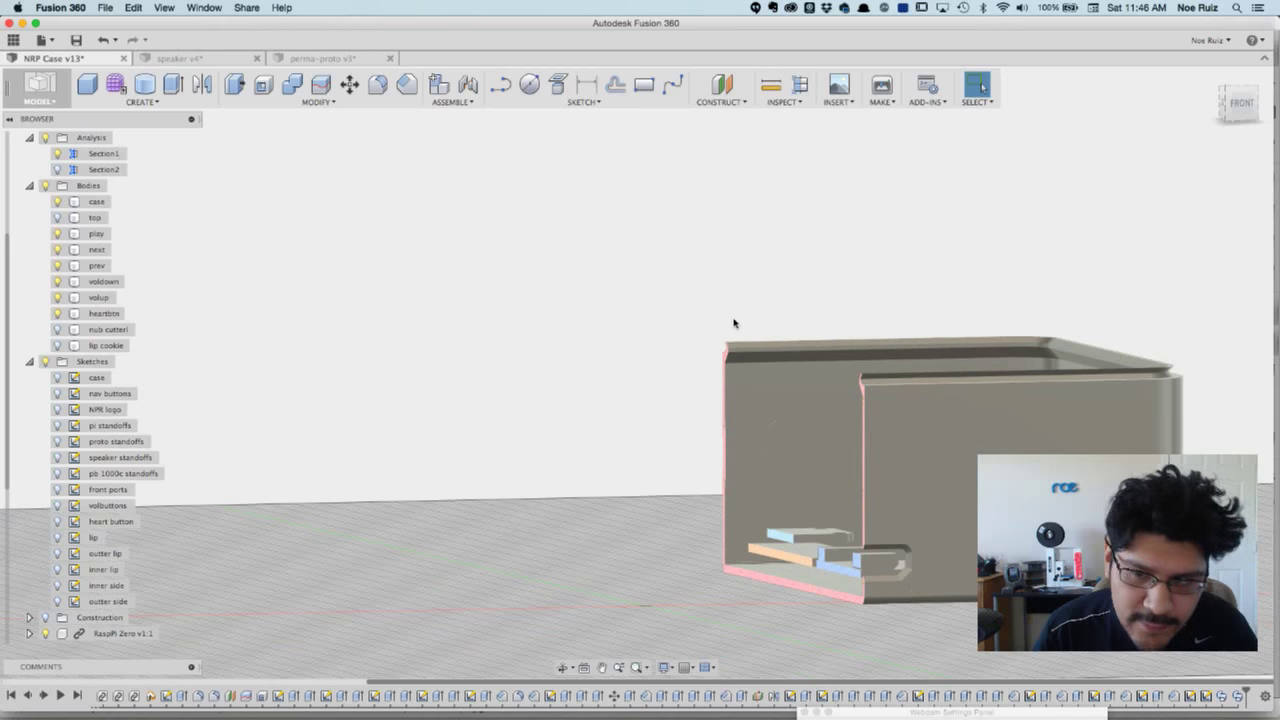
{"action": "middle_click_drag", "start_coordinate": [700, 300], "coordinate": [745, 301], "text": "shift"}
{"action": "left_click", "coordinate": [747, 294]}
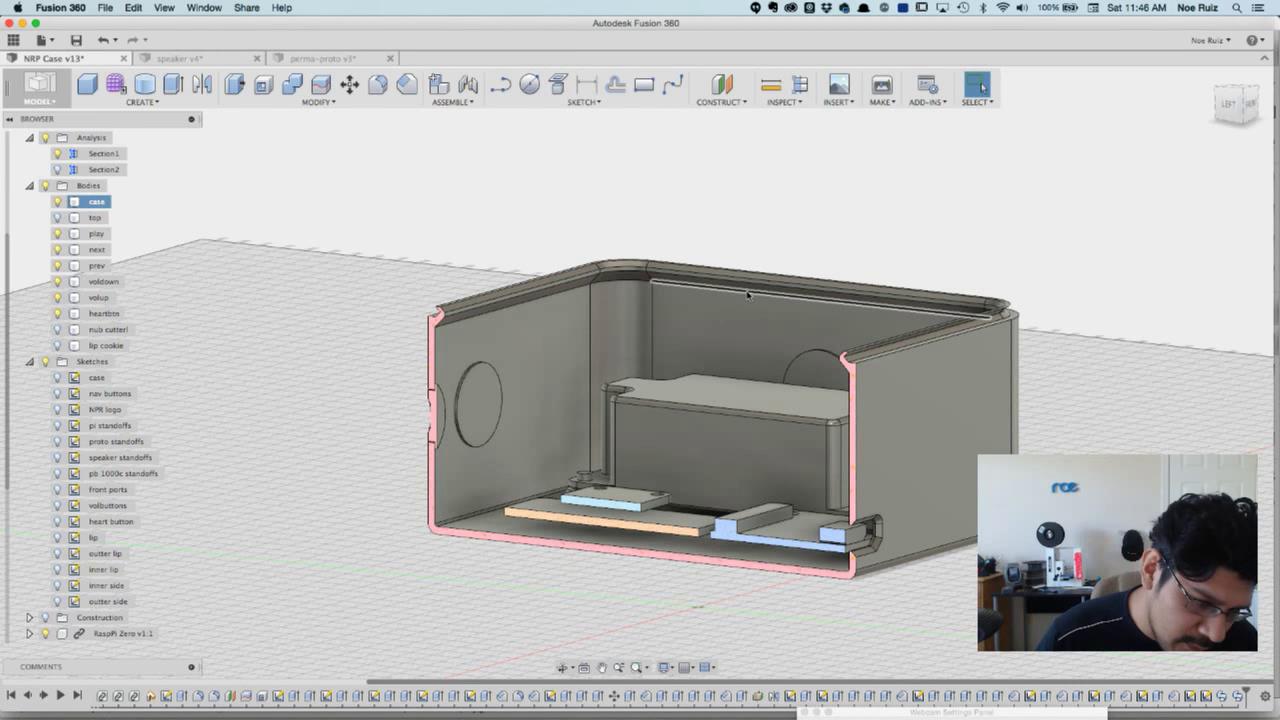
{"action": "left_click", "coordinate": [816, 266]}
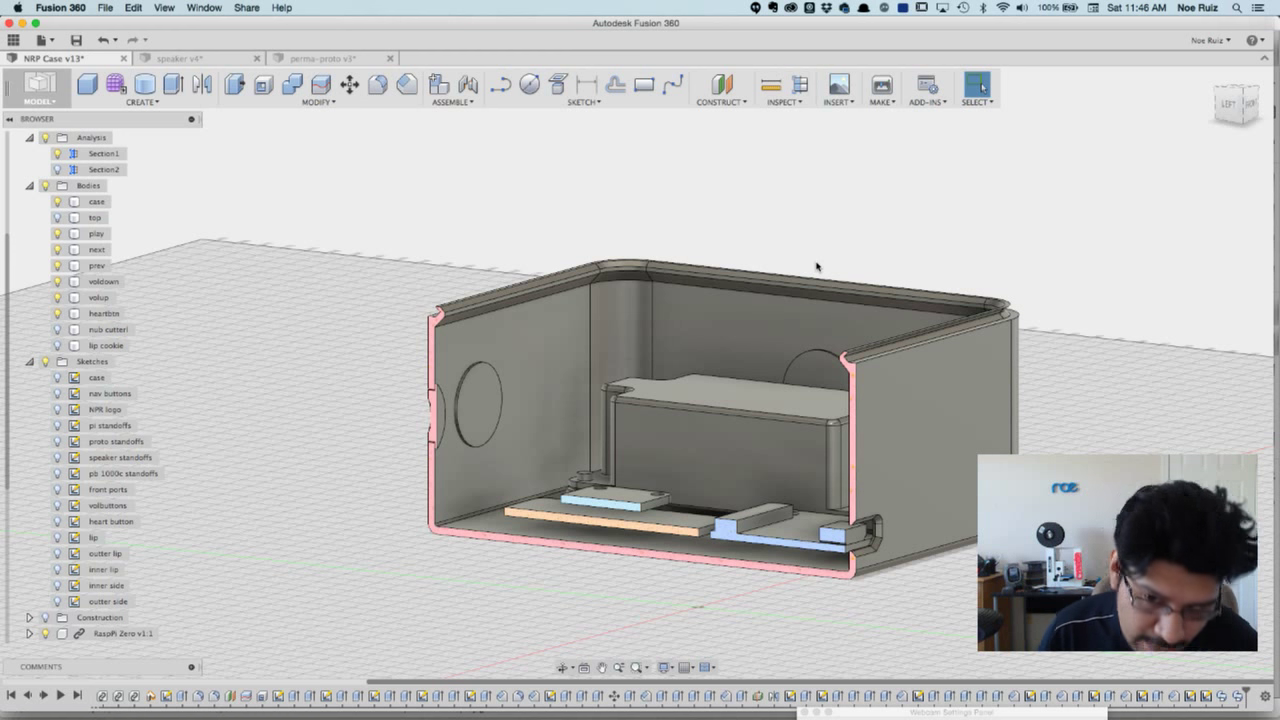
{"action": "middle_click_drag", "start_coordinate": [816, 266], "coordinate": [537, 318], "text": "shift"}
{"action": "scroll", "coordinate": [540, 318], "scroll_direction": "up", "scroll_amount": 5}
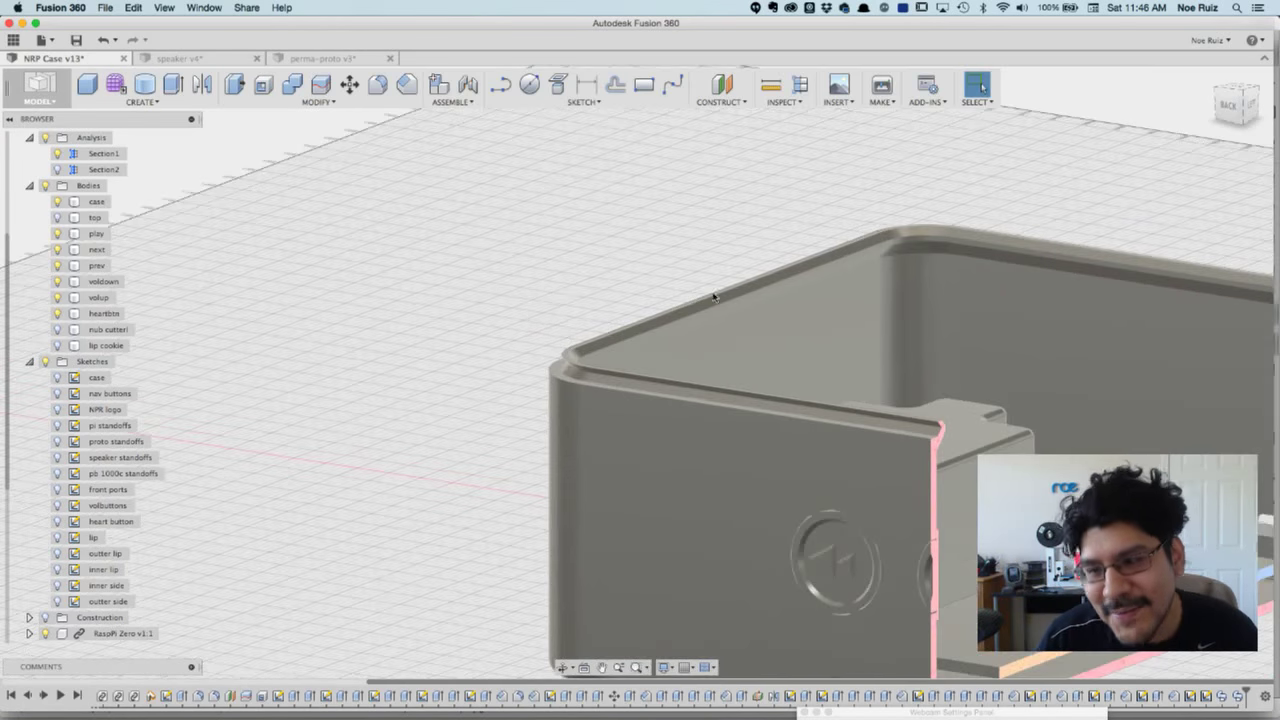
{"action": "scroll", "coordinate": [706, 290], "scroll_direction": "down", "scroll_amount": 3}
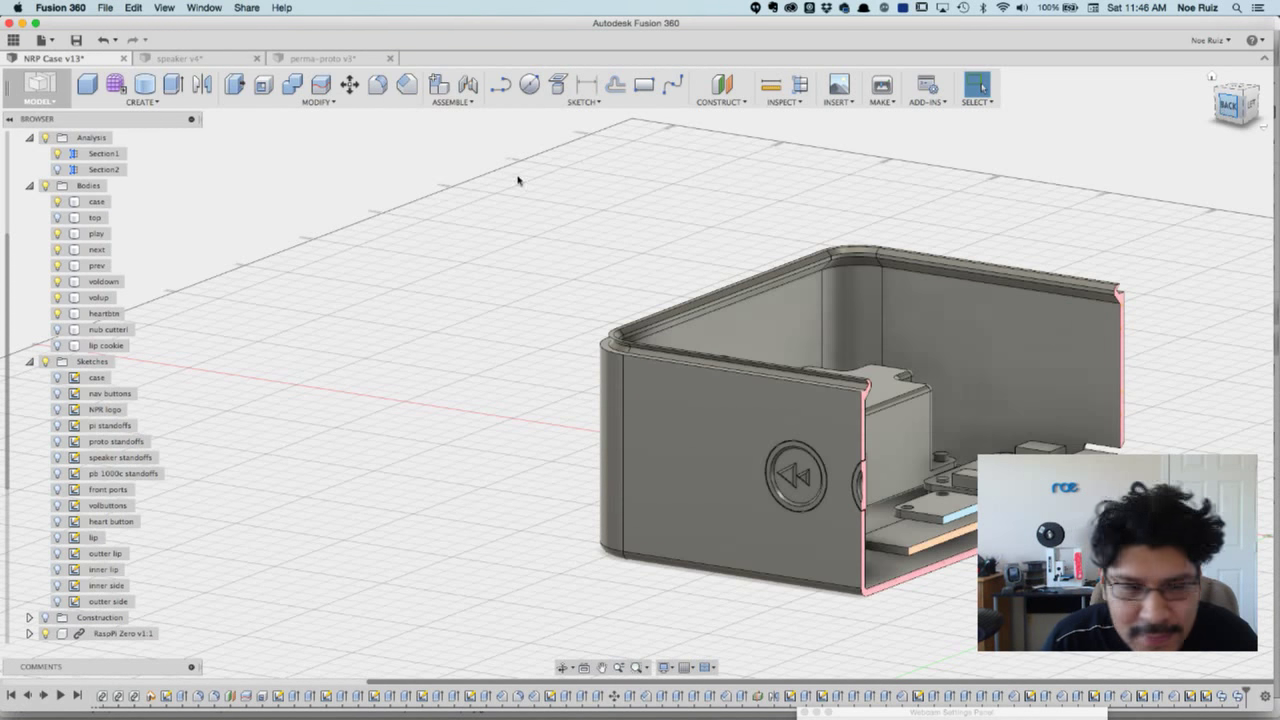
- Show the top body and hide the six button bodies, from play through heartbtn
{"action": "left_click", "coordinate": [57, 217]}
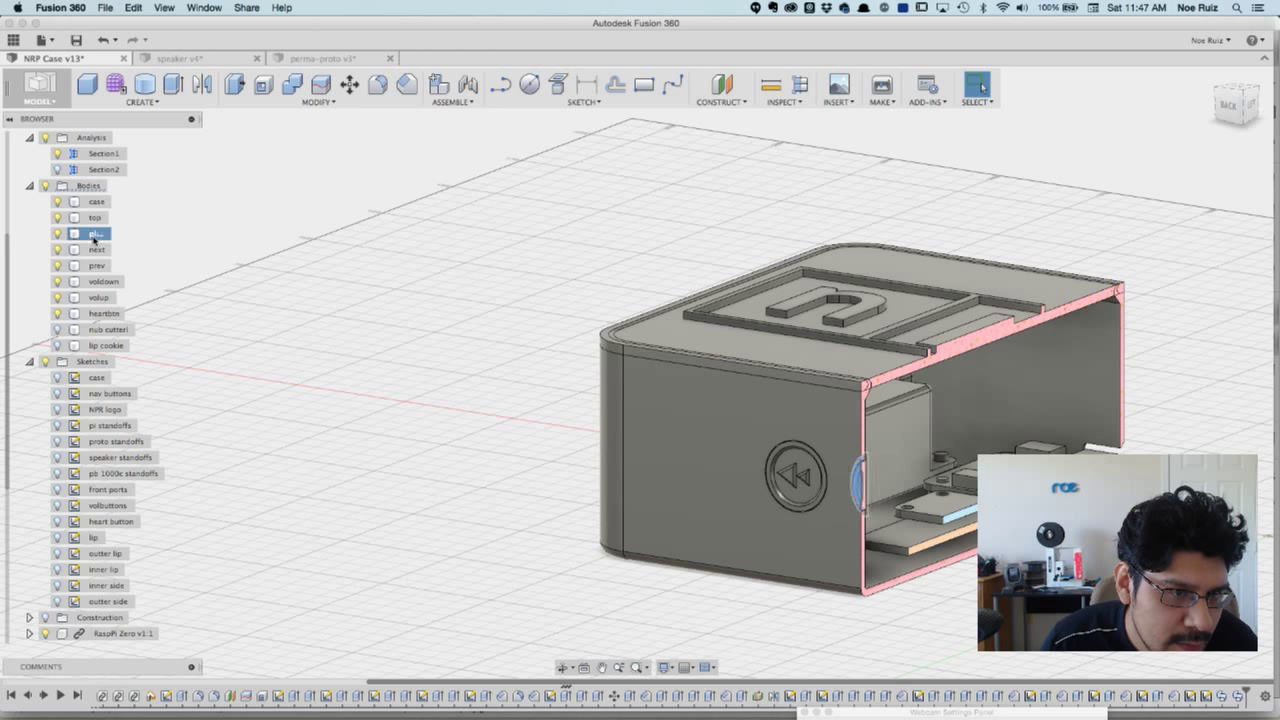
{"action": "left_click", "coordinate": [101, 314], "text": "shift"}
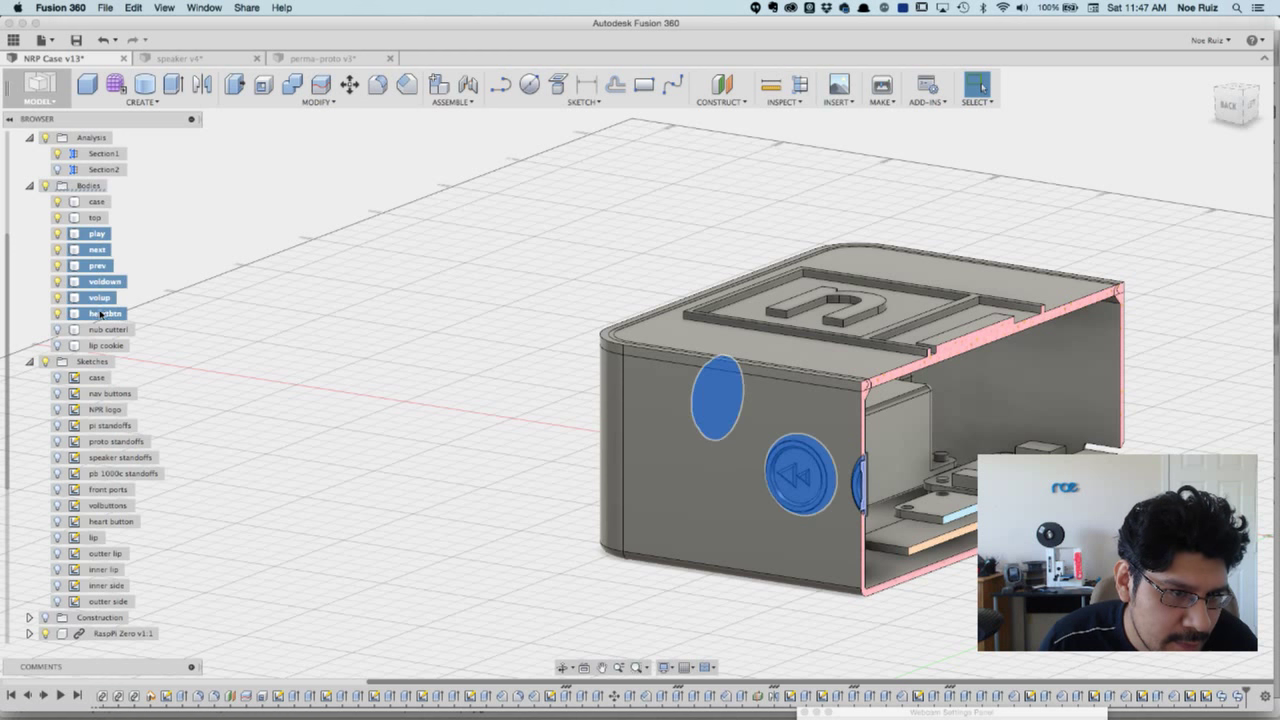
{"action": "right_click", "coordinate": [101, 314]}
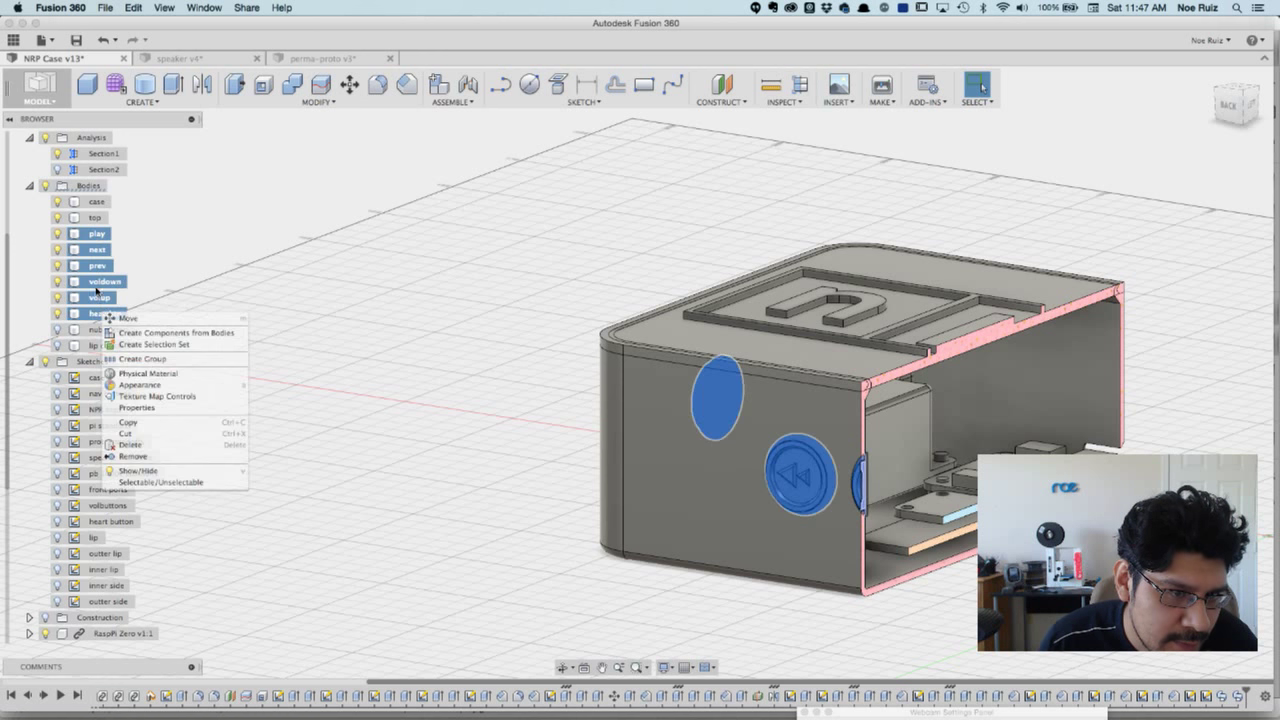
{"action": "left_click", "coordinate": [138, 470]}
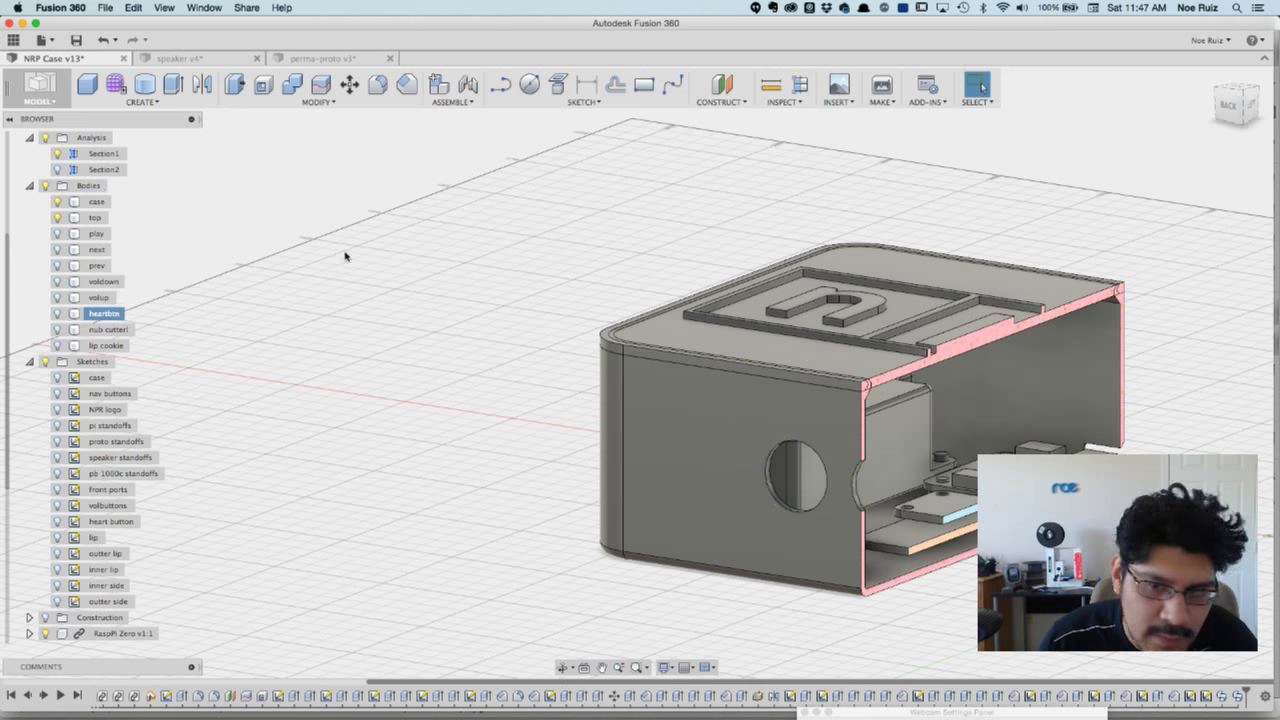
- Hide the case body and turn off the Section1 analysis to isolate the whole top plate above the components
{"action": "left_click_drag", "start_coordinate": [535, 266], "coordinate": [580, 292], "text": "shift"}
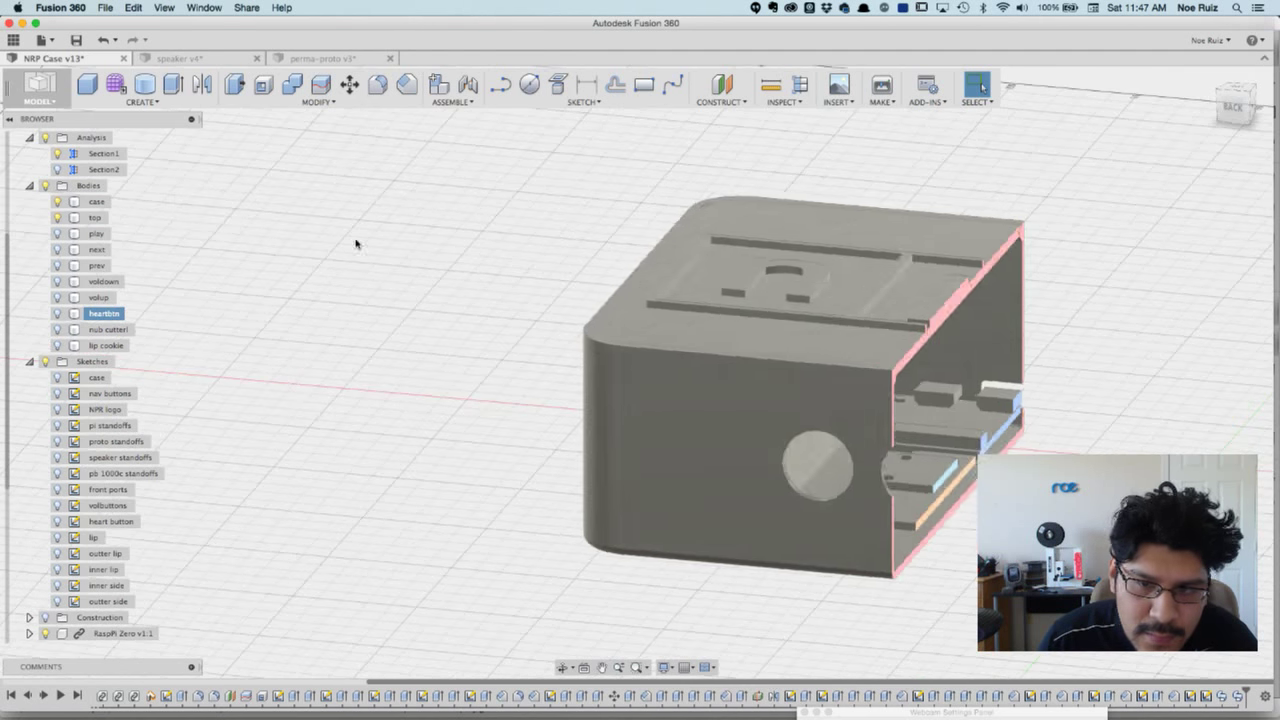
{"action": "left_click", "coordinate": [57, 202]}
{"action": "middle_click_drag", "start_coordinate": [574, 388], "coordinate": [515, 400], "text": "shift"}
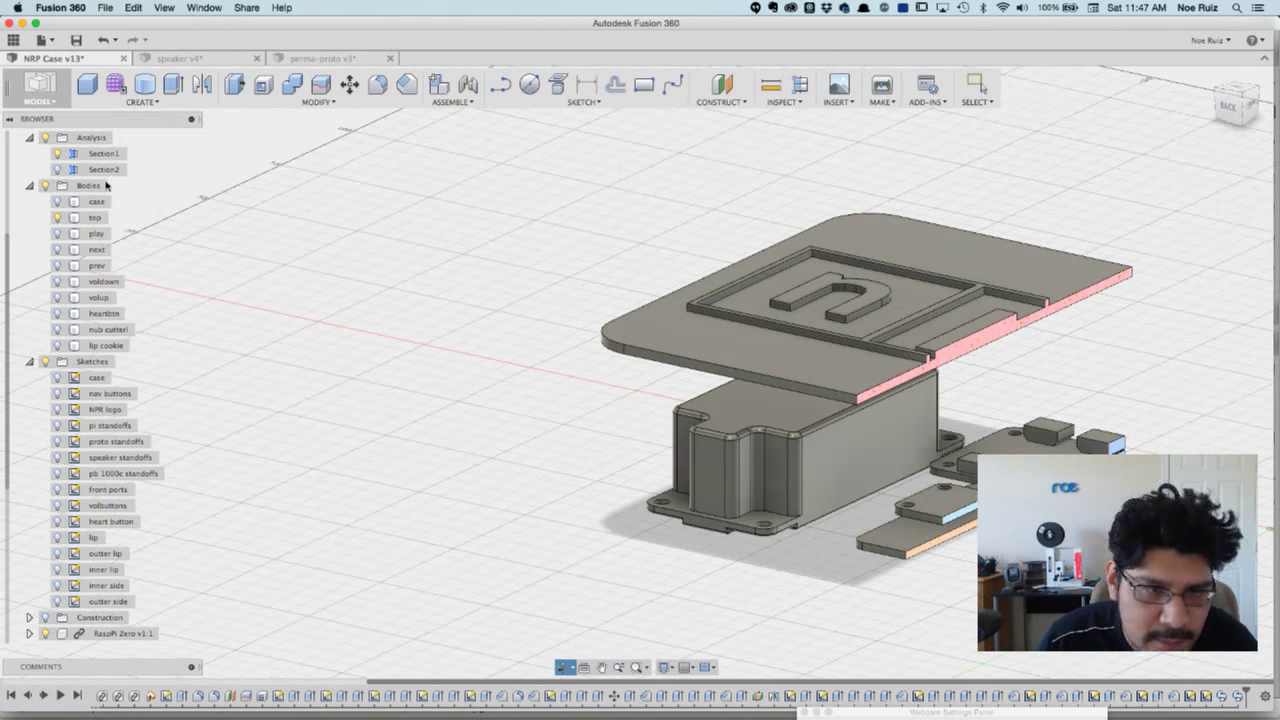
{"action": "left_click", "coordinate": [57, 153]}
{"action": "middle_click_drag", "start_coordinate": [500, 305], "coordinate": [487, 330], "text": "shift"}
{"action": "scroll", "coordinate": [636, 318], "scroll_direction": "down", "scroll_amount": 3}
{"action": "scroll", "coordinate": [610, 285], "scroll_direction": "up", "scroll_amount": 2}
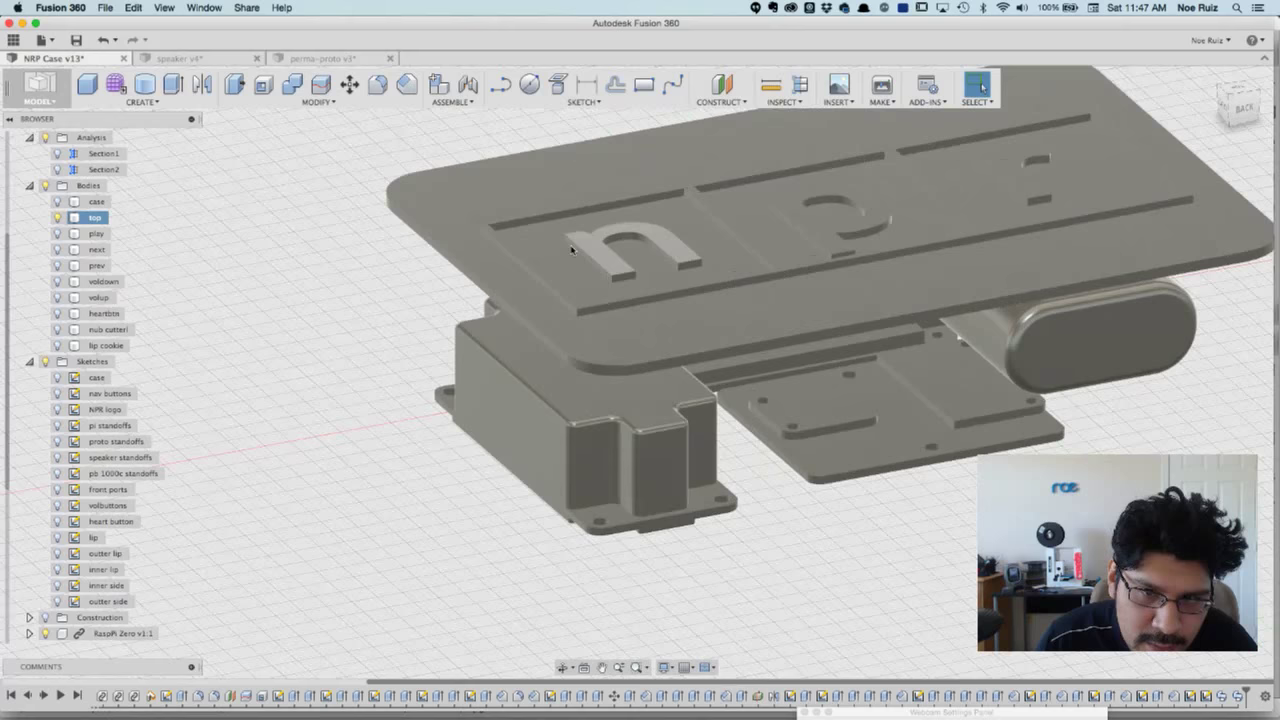
{"action": "middle_click_drag", "start_coordinate": [401, 258], "coordinate": [292, 380], "text": "shift"}
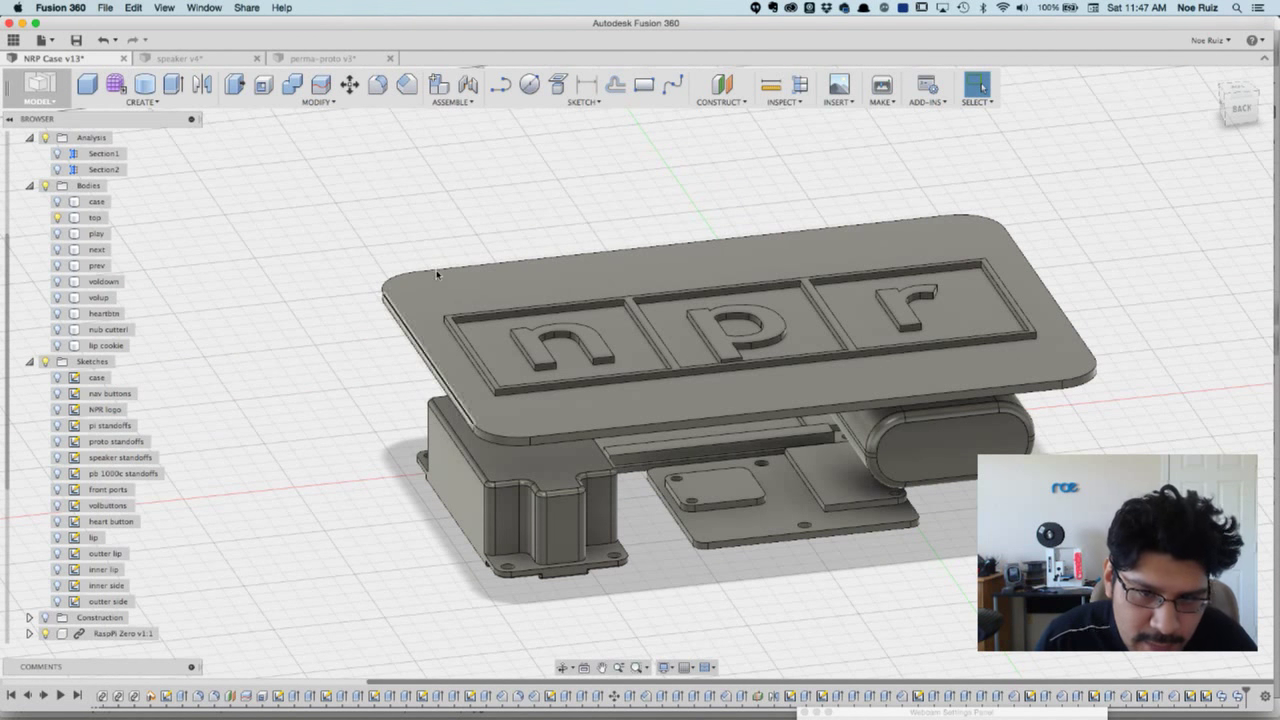
- Examine the top plate's outer face, its recessed NPR logo panels and its outer edges
{"action": "left_click", "coordinate": [540, 330]}
{"action": "left_click", "coordinate": [798, 312]}
{"action": "left_click", "coordinate": [863, 223]}
{"action": "left_click", "coordinate": [852, 186]}
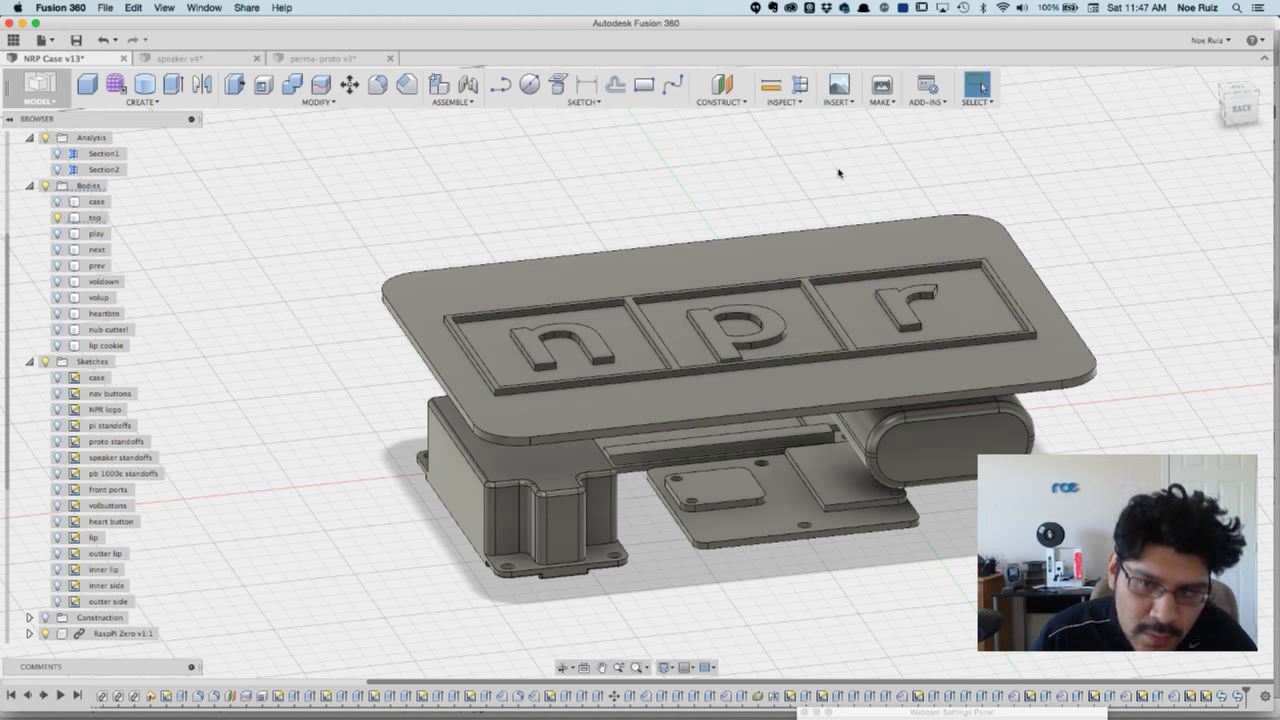
{"action": "left_click", "coordinate": [451, 279]}
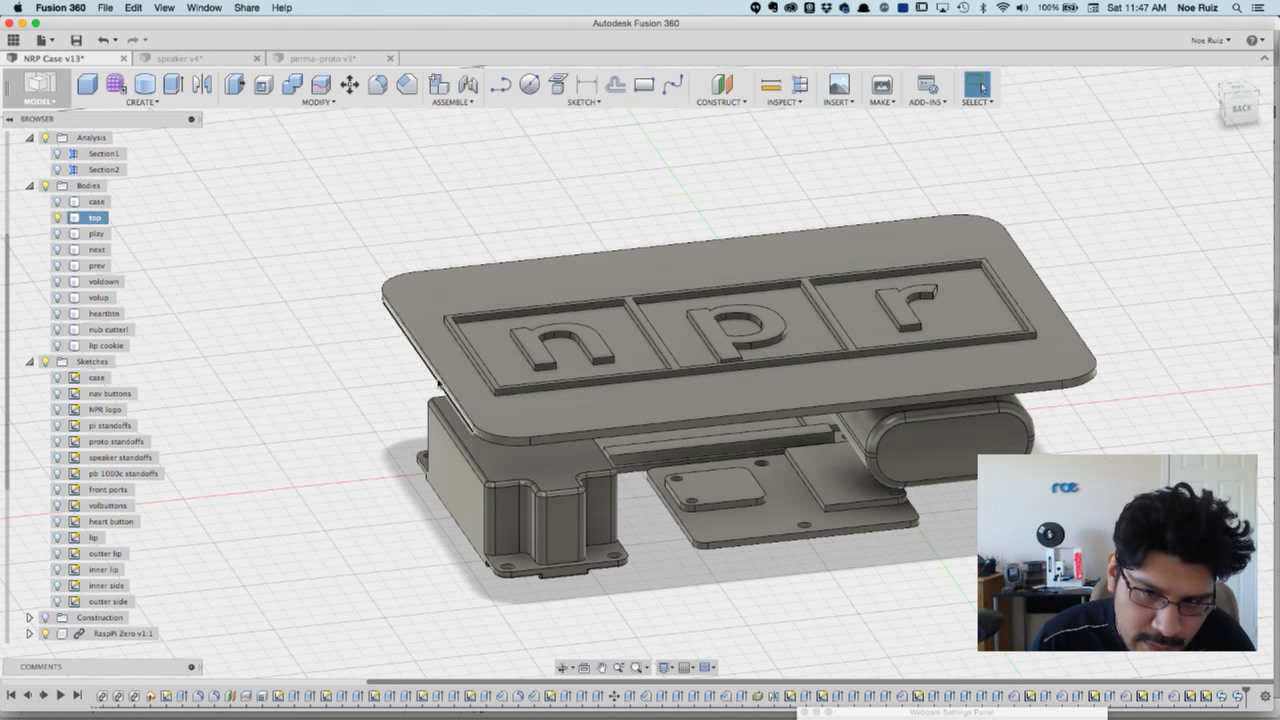
{"action": "middle_click_drag", "start_coordinate": [330, 362], "coordinate": [340, 255], "text": "shift"}
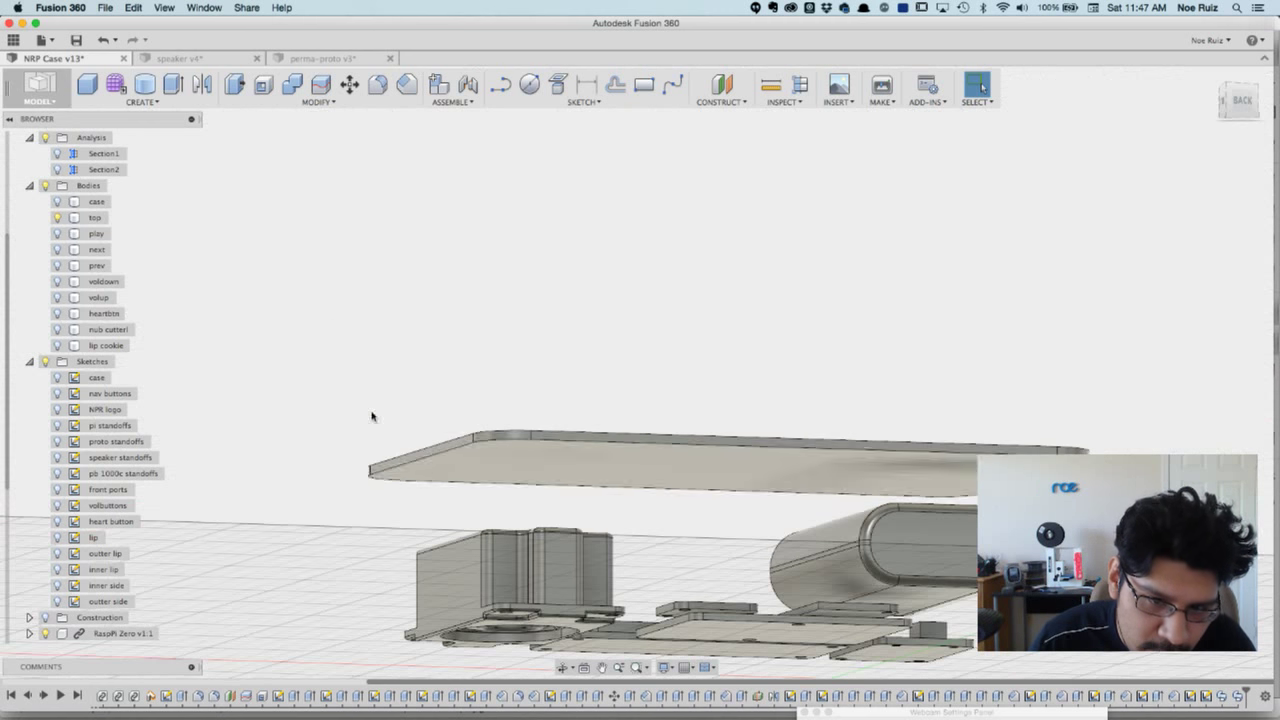
{"action": "left_click", "coordinate": [504, 463]}
{"action": "middle_click_drag", "start_coordinate": [397, 337], "coordinate": [403, 371], "text": "shift"}
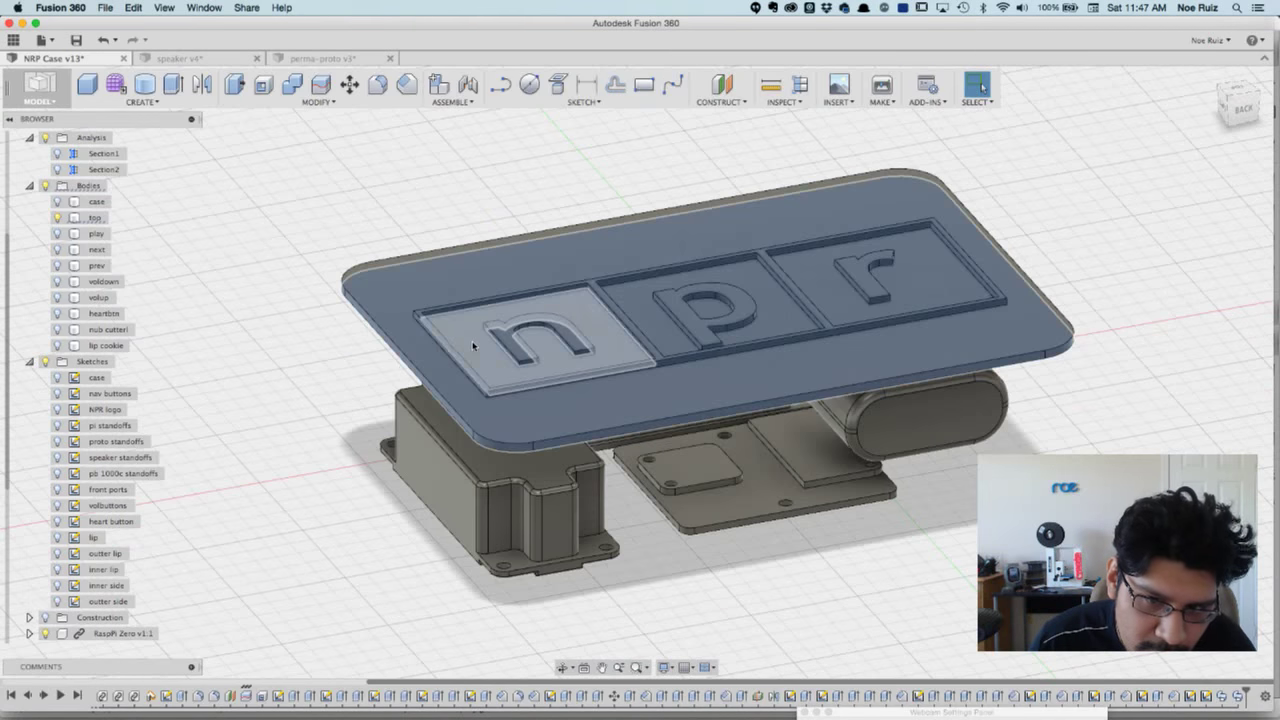
{"action": "scroll", "coordinate": [474, 347], "scroll_direction": "up", "scroll_amount": 3}
{"action": "left_click", "coordinate": [516, 333]}
{"action": "left_click", "coordinate": [443, 313]}
{"action": "left_click", "coordinate": [427, 230]}
{"action": "left_click", "coordinate": [295, 187]}
- Examine the flat underside of the top plate where it meets the case
{"action": "scroll", "coordinate": [303, 277], "scroll_direction": "down", "scroll_amount": 5}
{"action": "middle_click_drag", "start_coordinate": [272, 380], "coordinate": [451, 260], "text": "shift"}
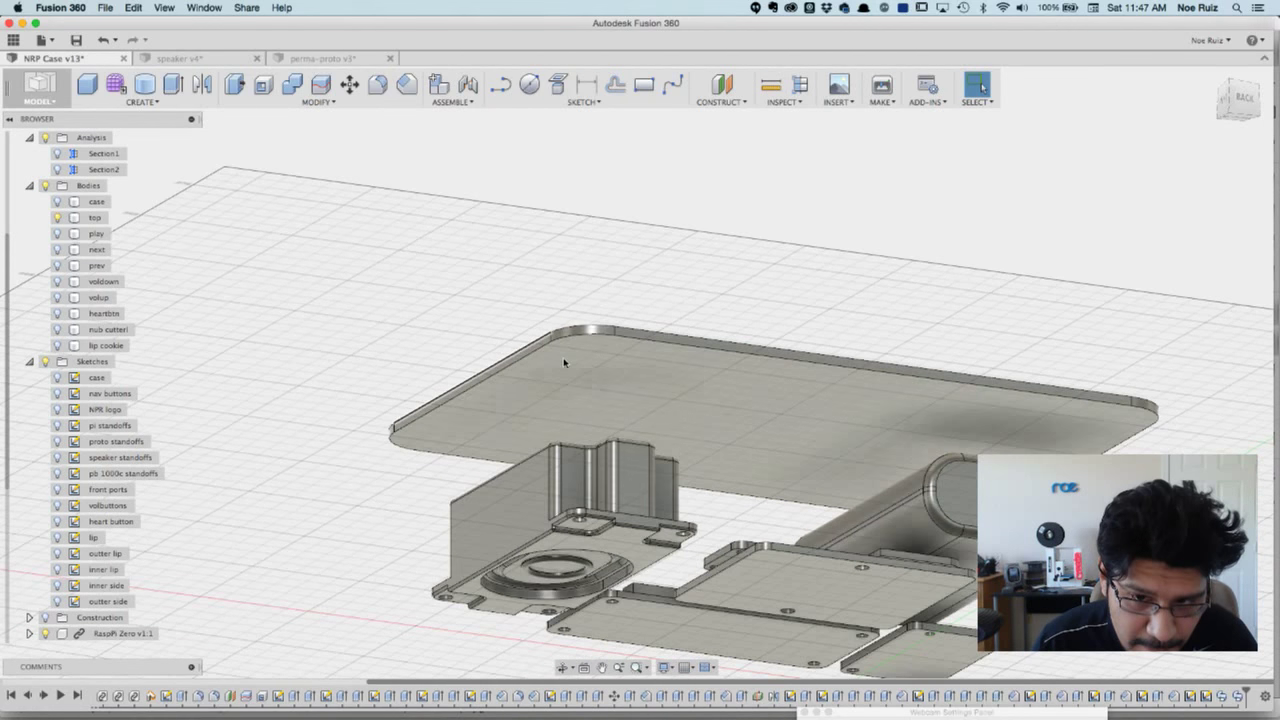
{"action": "left_click", "coordinate": [565, 365]}
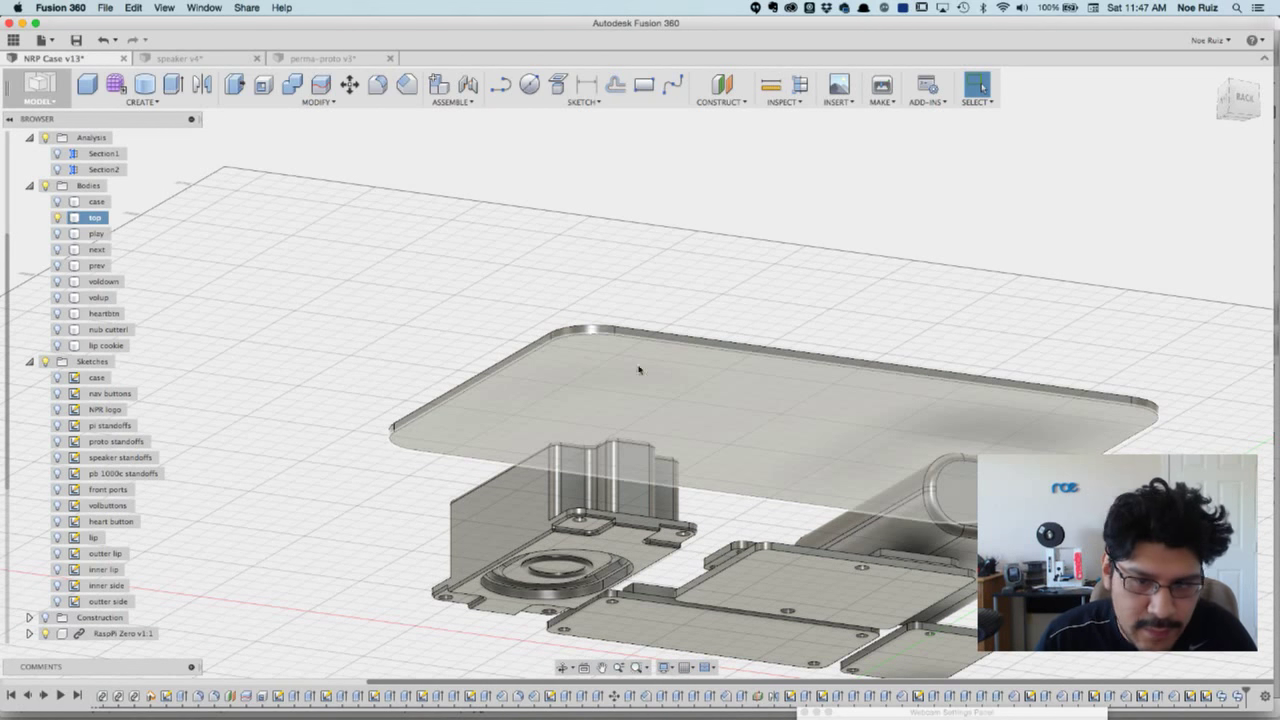
{"action": "left_click", "coordinate": [371, 257]}
{"action": "middle_click_drag", "start_coordinate": [371, 257], "coordinate": [417, 323], "text": "shift"}
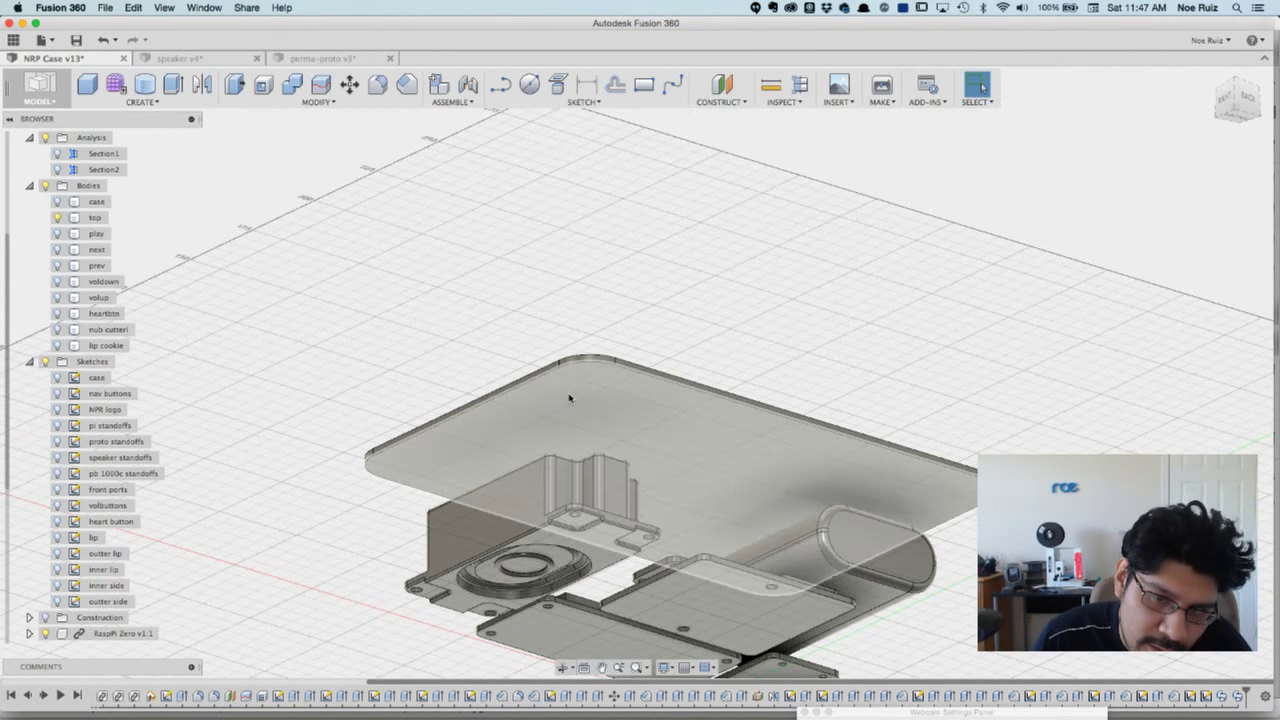
{"action": "middle_click_drag", "start_coordinate": [500, 312], "coordinate": [543, 366], "text": "shift"}
{"action": "middle_click_drag", "start_coordinate": [334, 360], "coordinate": [464, 331], "text": "shift"}
- Hide the top body, and toggle the case body's visibility on and off
{"action": "left_click", "coordinate": [58, 218]}
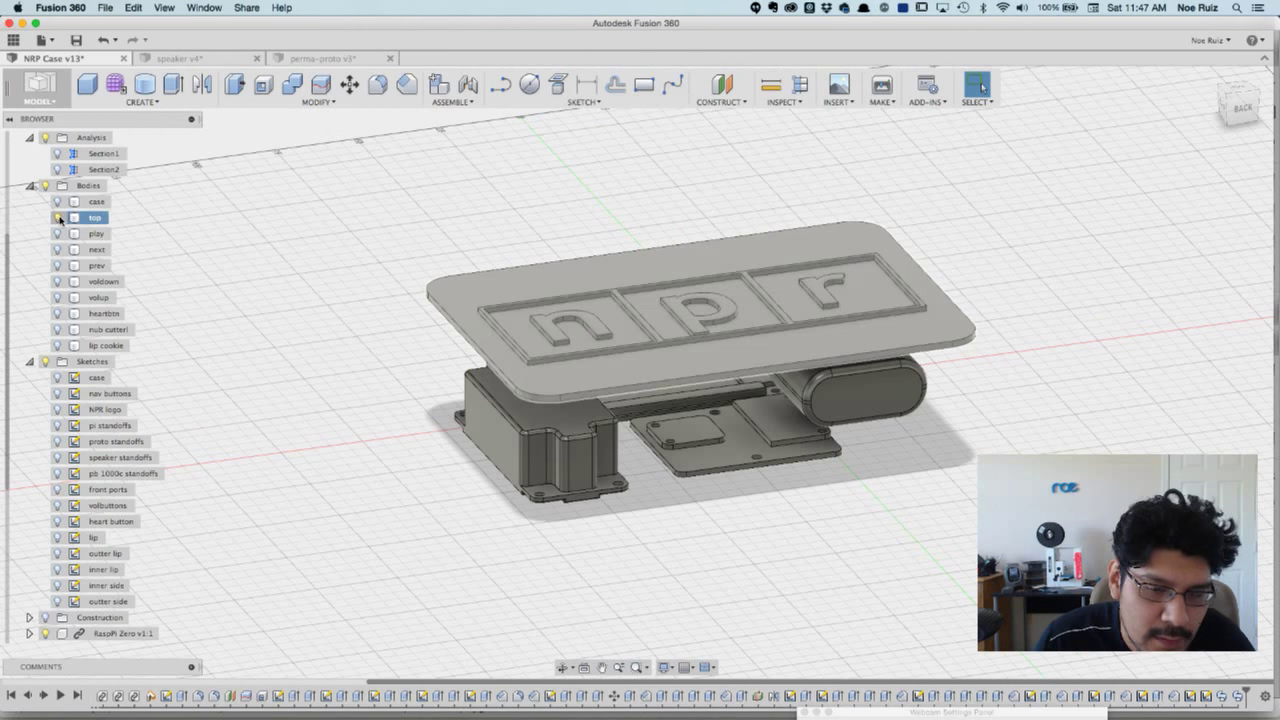
{"action": "left_click", "coordinate": [58, 218]}
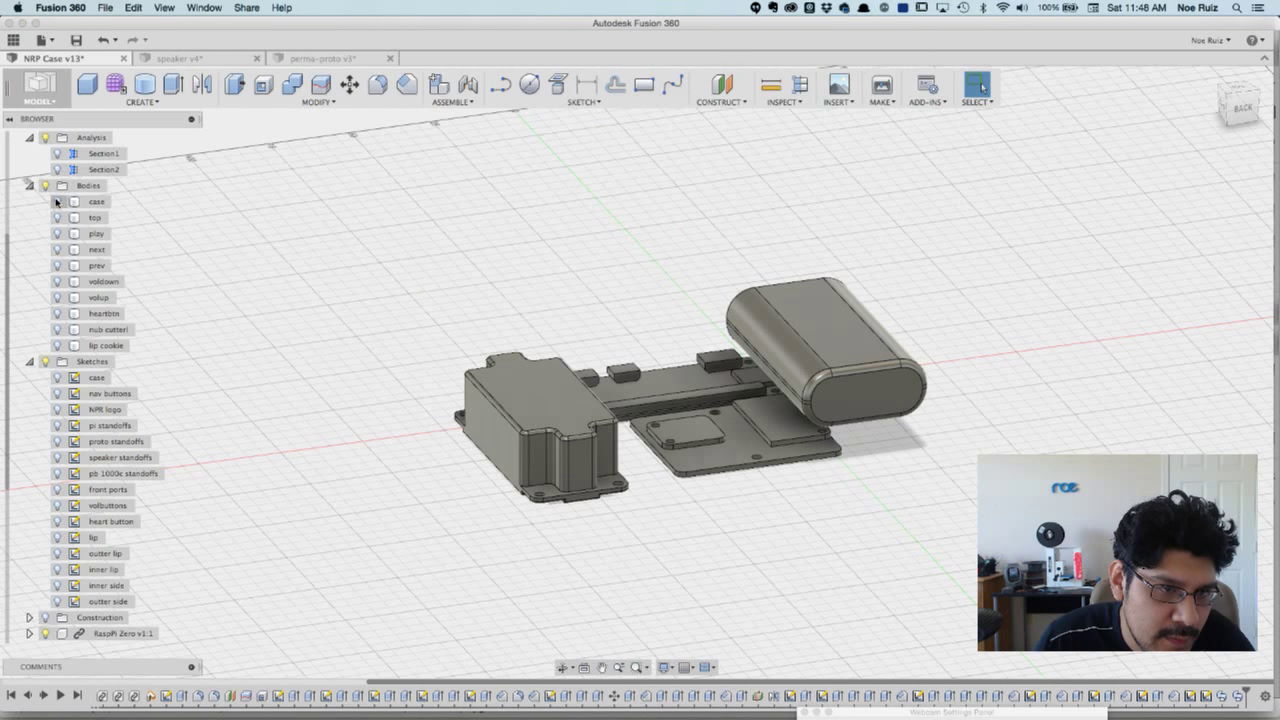
{"action": "left_click", "coordinate": [57, 201]}
{"action": "left_click", "coordinate": [57, 201]}
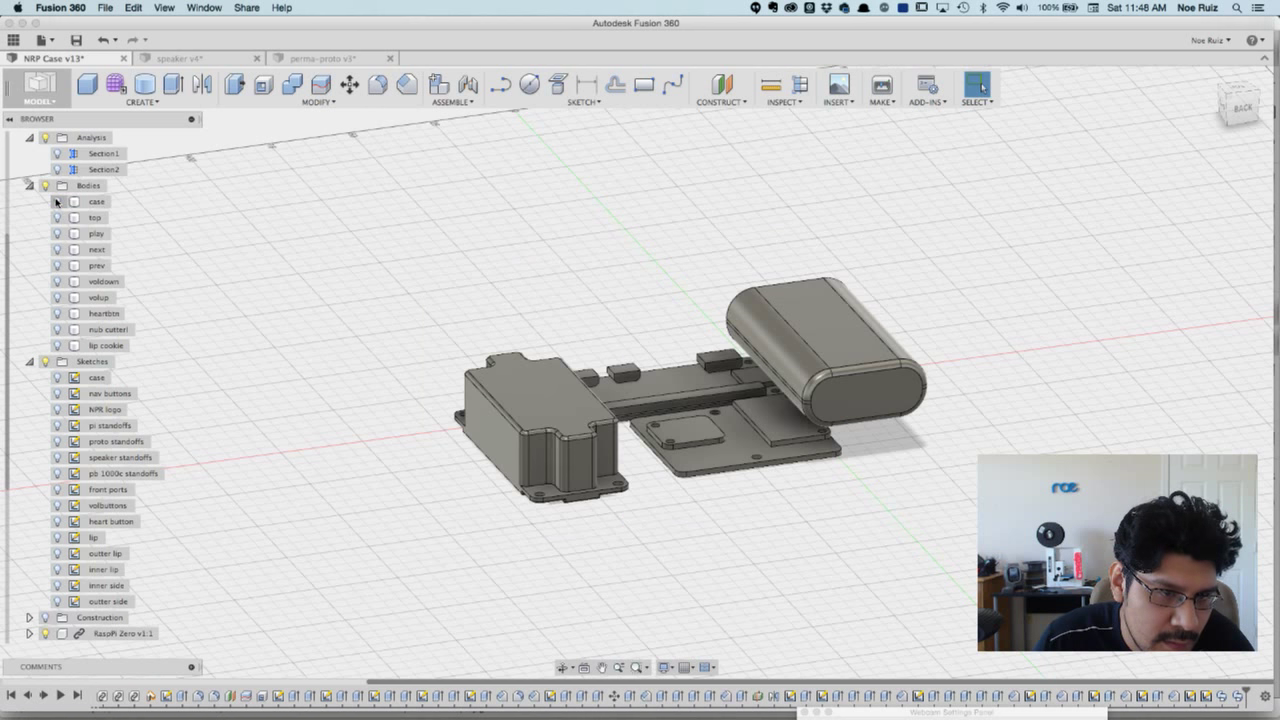
- Show the lip sketch above the components and inspect its concentric outlines at one rounded corner
{"action": "left_click", "coordinate": [57, 537]}
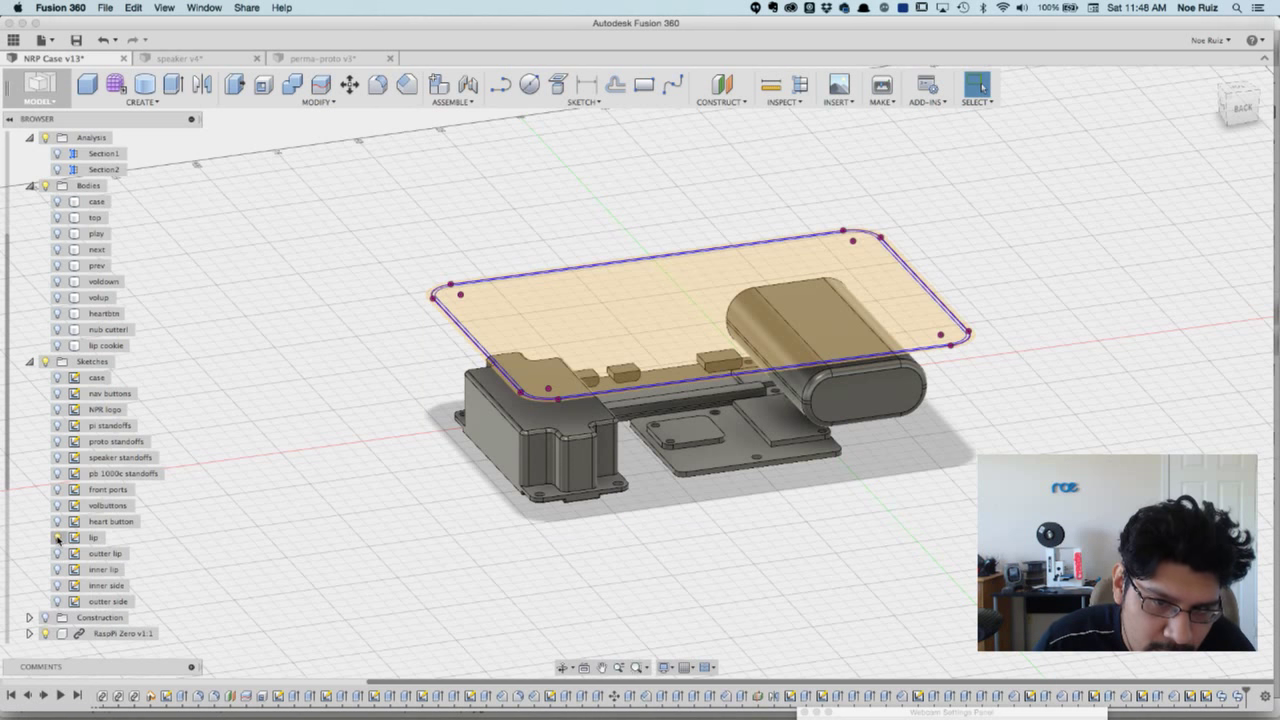
{"action": "scroll", "coordinate": [420, 320], "scroll_direction": "up", "scroll_amount": 8}
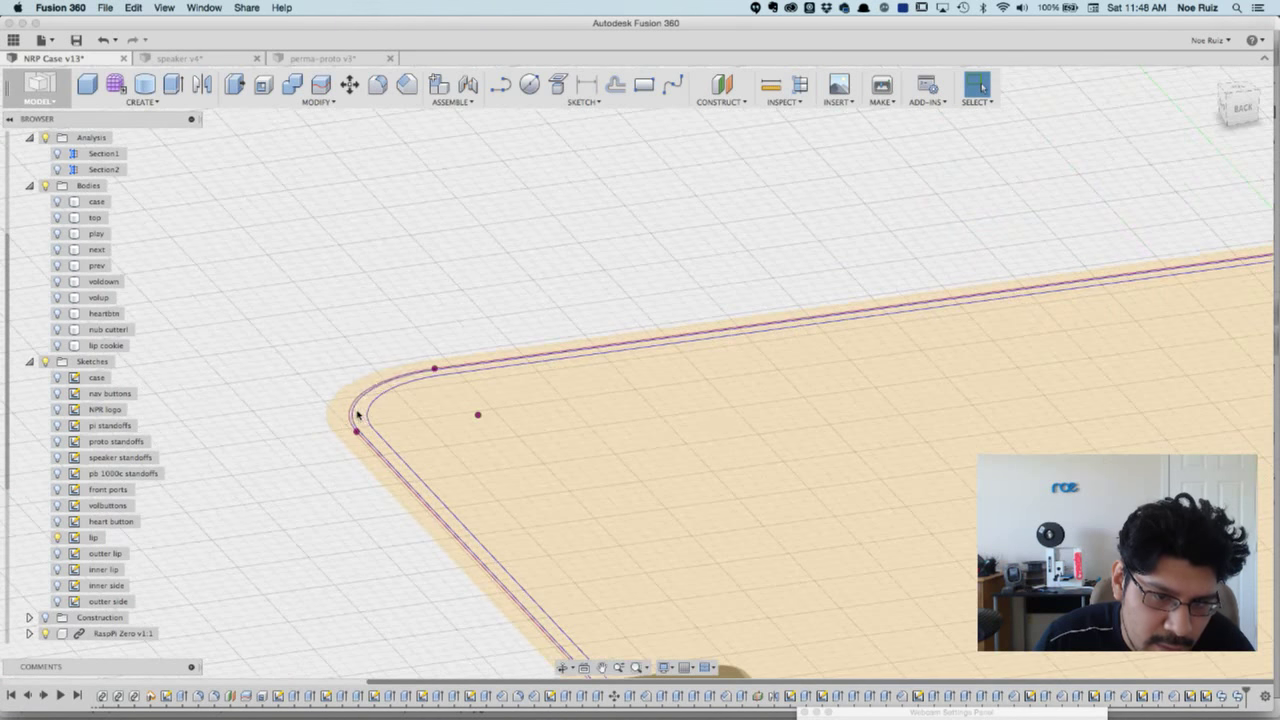
{"action": "scroll", "coordinate": [350, 400], "scroll_direction": "up", "scroll_amount": 4}
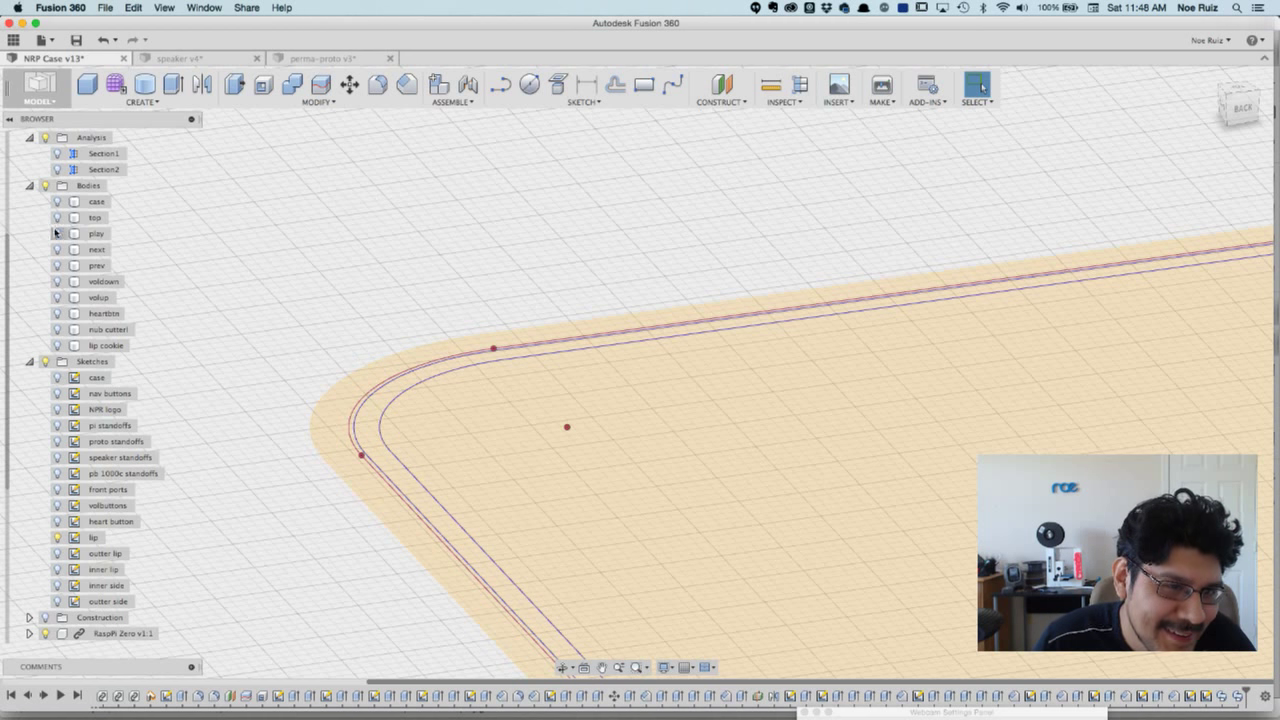
{"action": "scroll", "coordinate": [350, 390], "scroll_direction": "up", "scroll_amount": 3}
- Start an Extrude with all four lip sketch profiles selected, from the outer rim band to the large inner area
{"action": "key", "text": "e"}
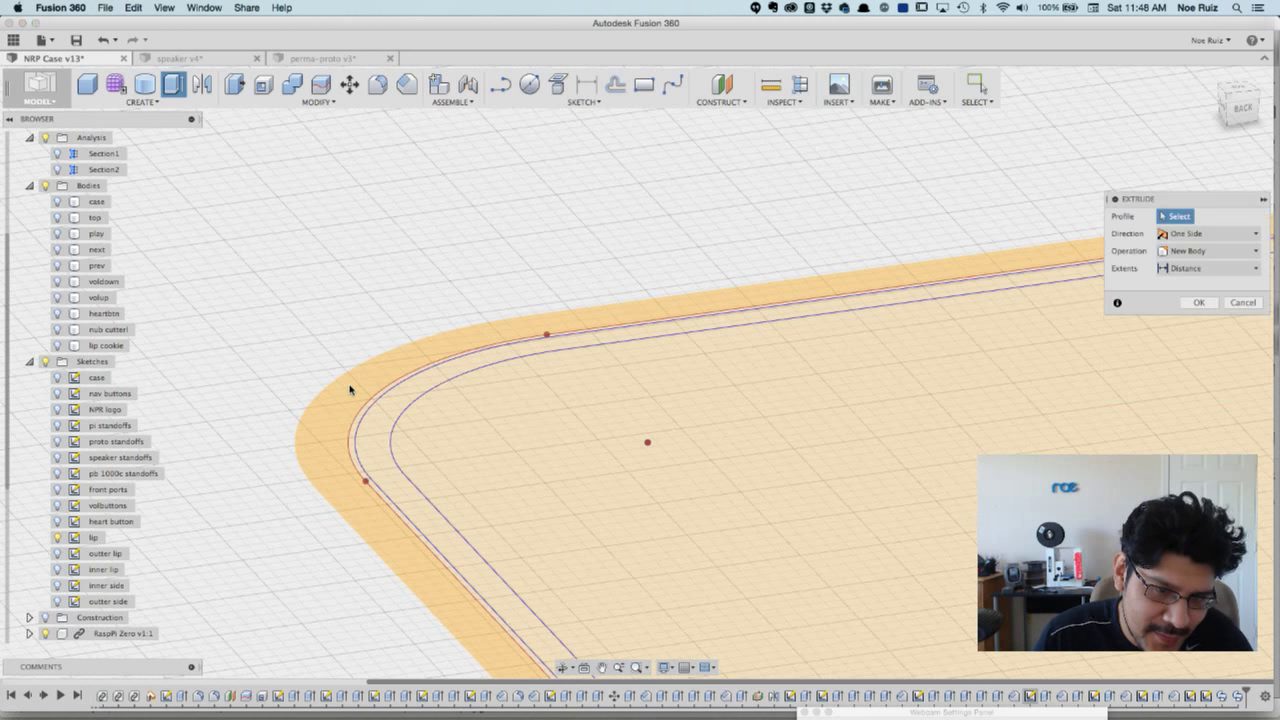
{"action": "left_click", "coordinate": [350, 390]}
{"action": "scroll", "coordinate": [350, 390], "scroll_direction": "up", "scroll_amount": 2}
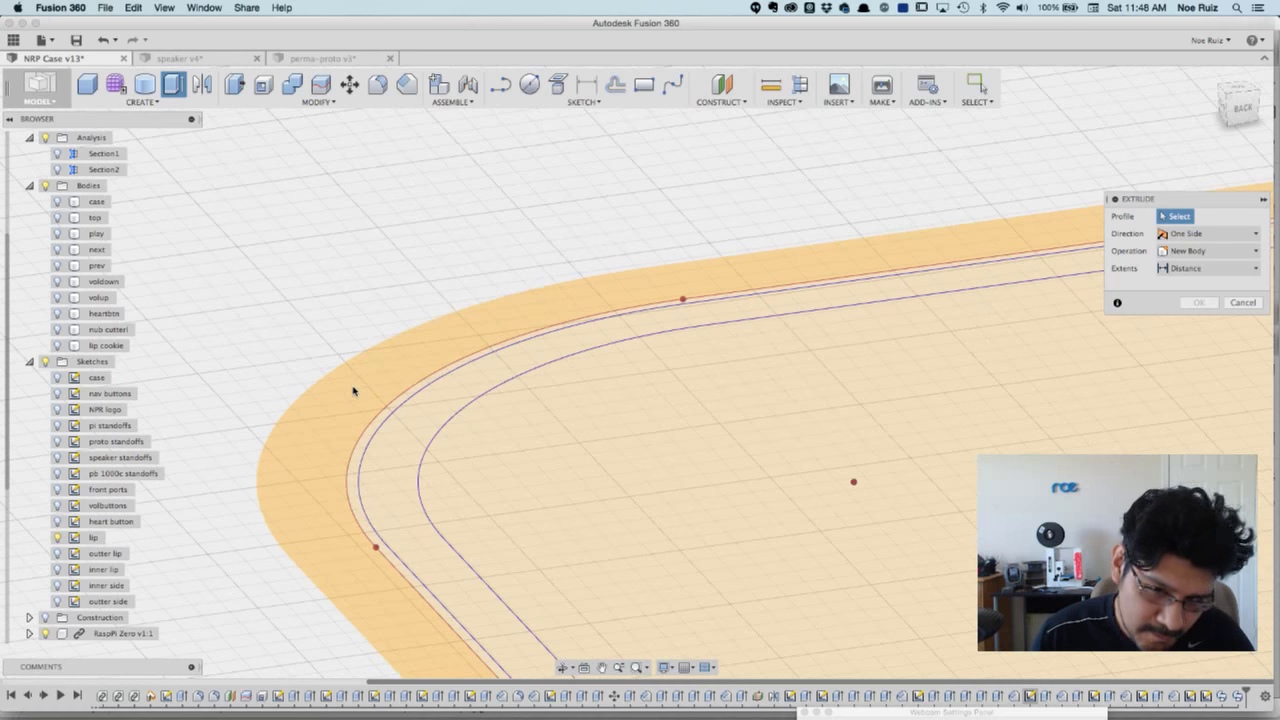
{"action": "scroll", "coordinate": [355, 384], "scroll_direction": "up", "scroll_amount": 2}
{"action": "left_click", "coordinate": [397, 420]}
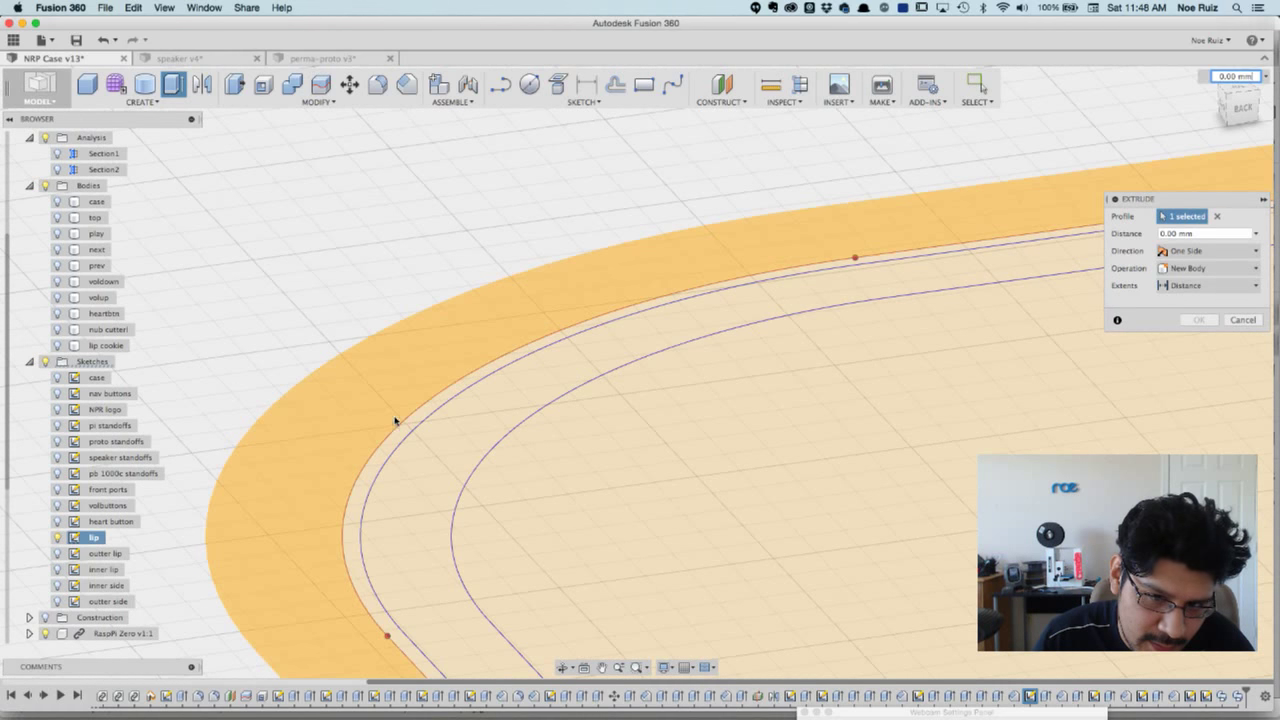
{"action": "left_click", "coordinate": [408, 430]}
{"action": "left_click", "coordinate": [461, 439]}
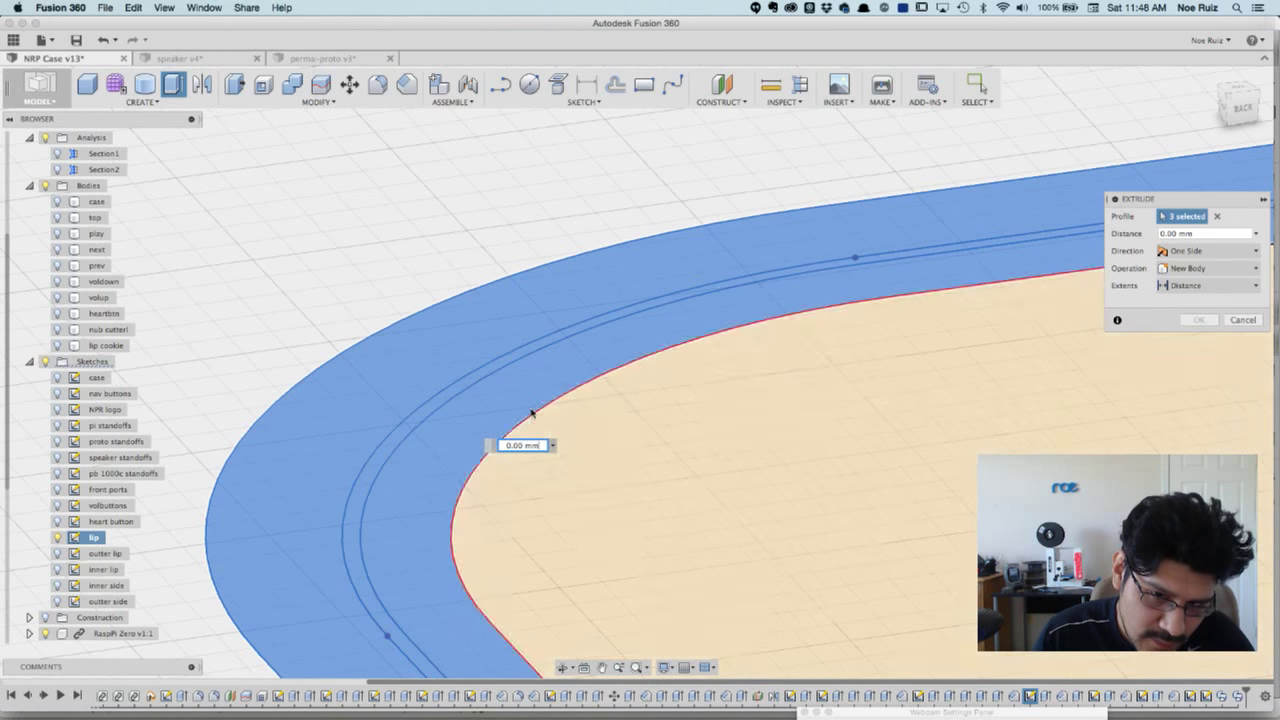
{"action": "left_click", "coordinate": [623, 477]}
{"action": "scroll", "coordinate": [429, 374], "scroll_direction": "down", "scroll_amount": 3}
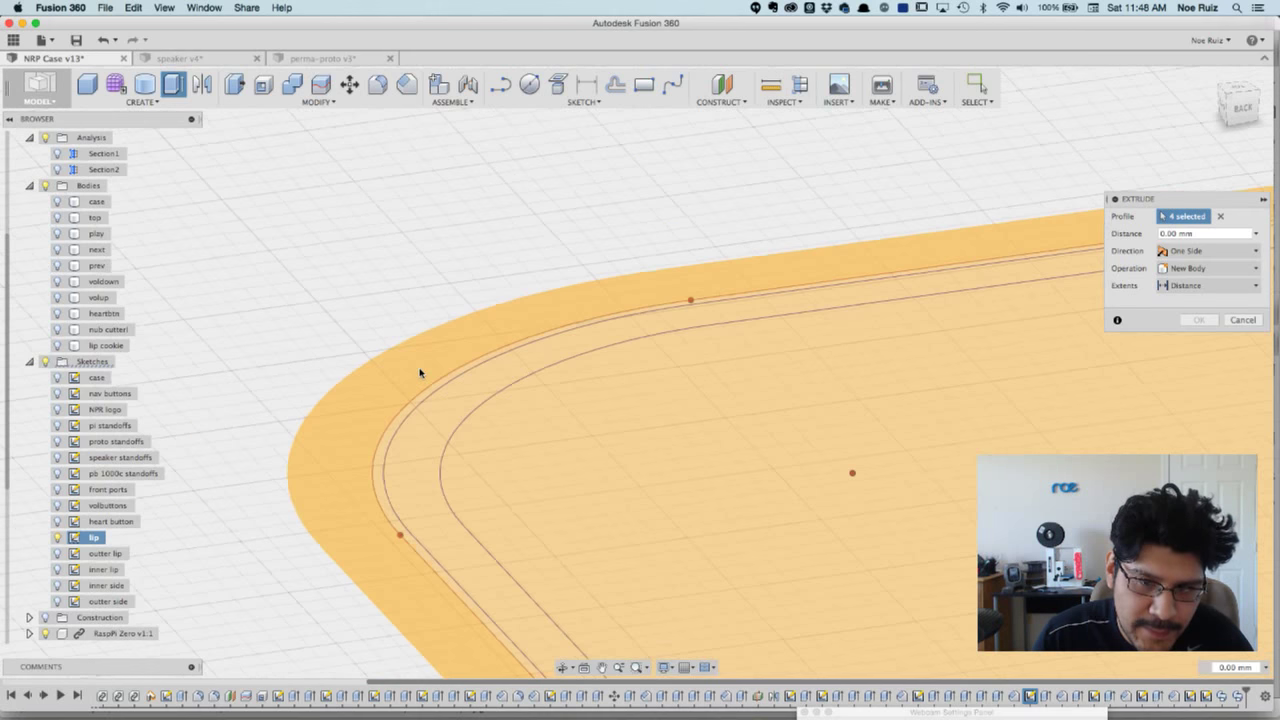
{"action": "scroll", "coordinate": [420, 373], "scroll_direction": "down", "scroll_amount": 6}
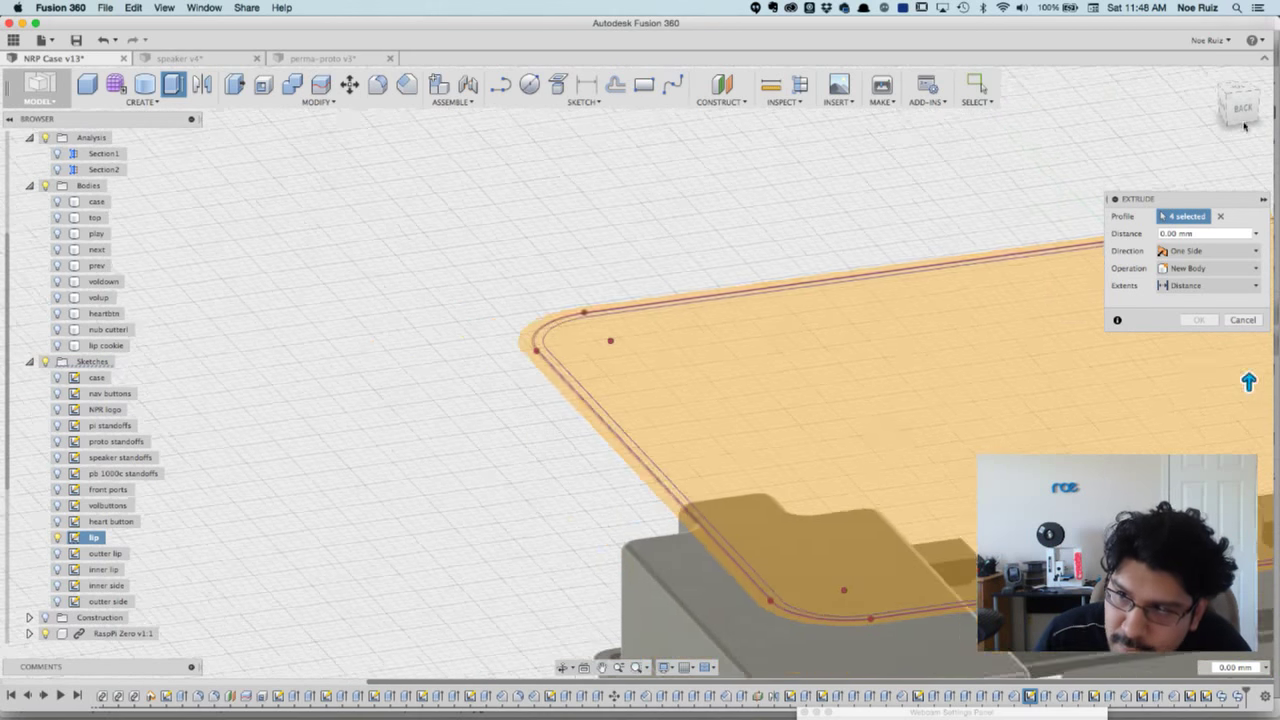
- Extend the extrusion of the lip profiles 1 mm upward in the back view
{"action": "left_click", "coordinate": [1238, 108]}
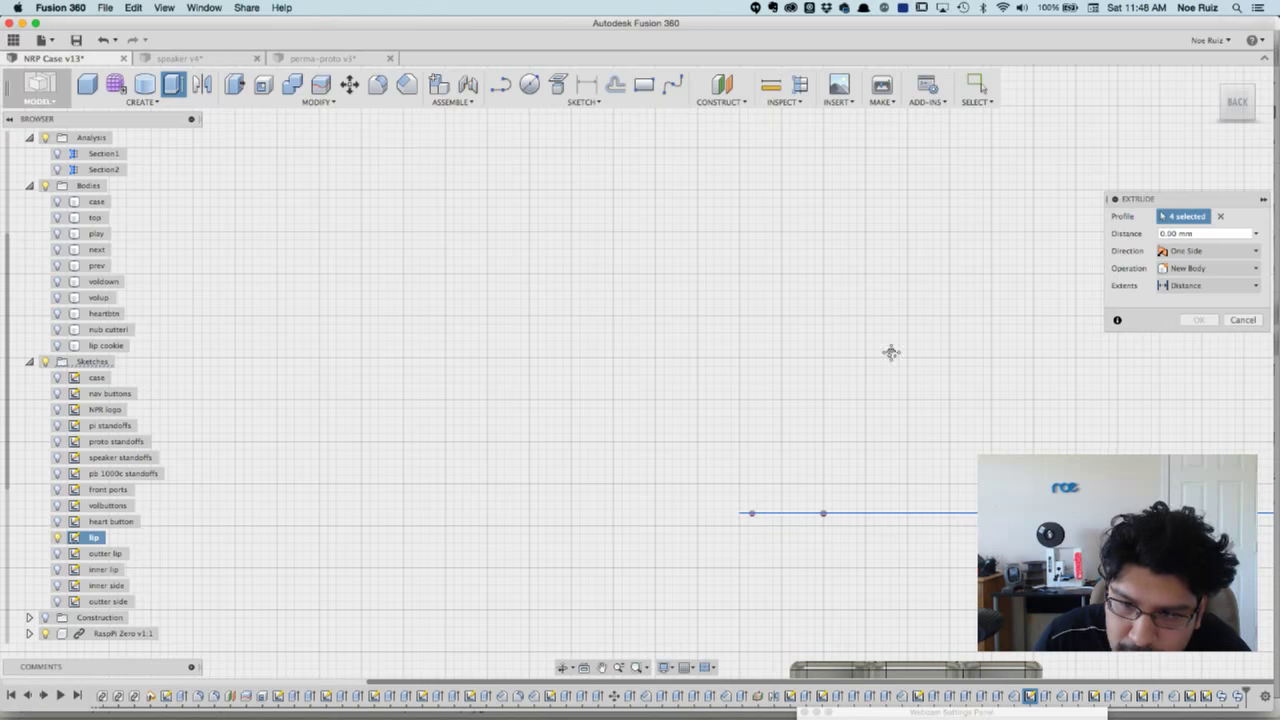
{"action": "scroll", "coordinate": [1066, 447], "scroll_direction": "up", "scroll_amount": 5}
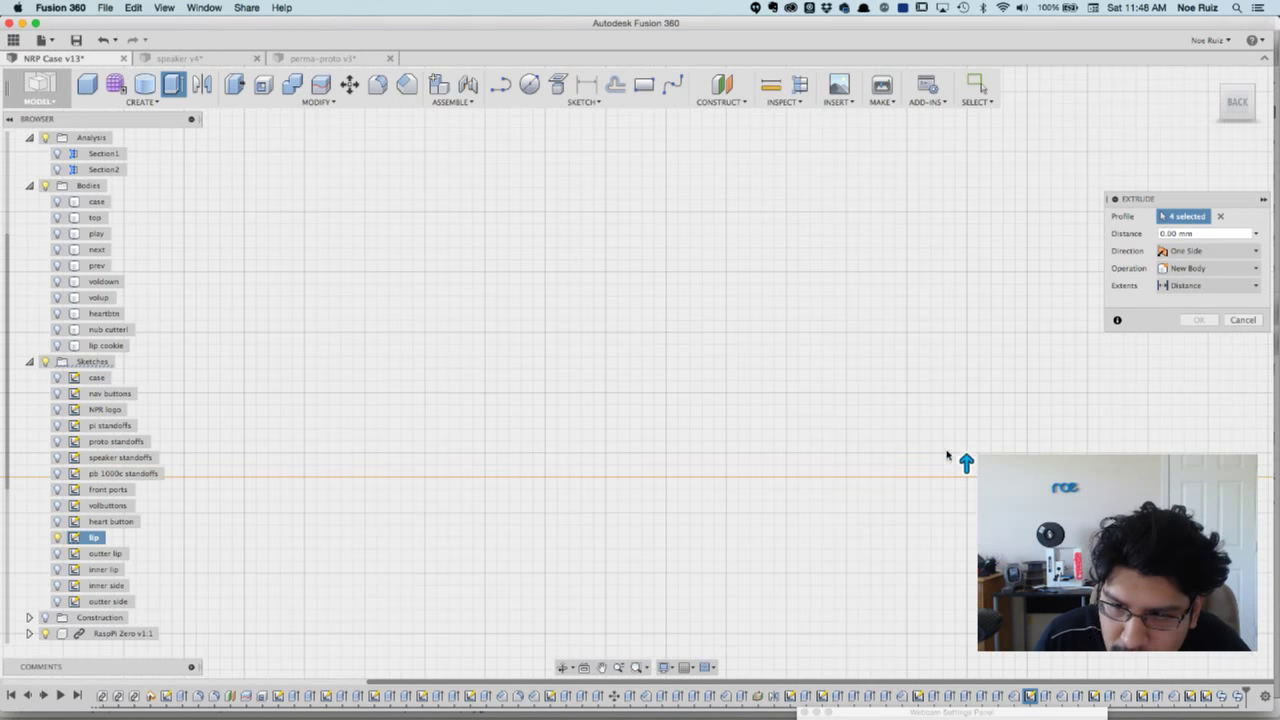
{"action": "left_click_drag", "start_coordinate": [966, 463], "coordinate": [966, 437]}
{"action": "scroll", "coordinate": [820, 380], "scroll_direction": "down", "scroll_amount": 5}
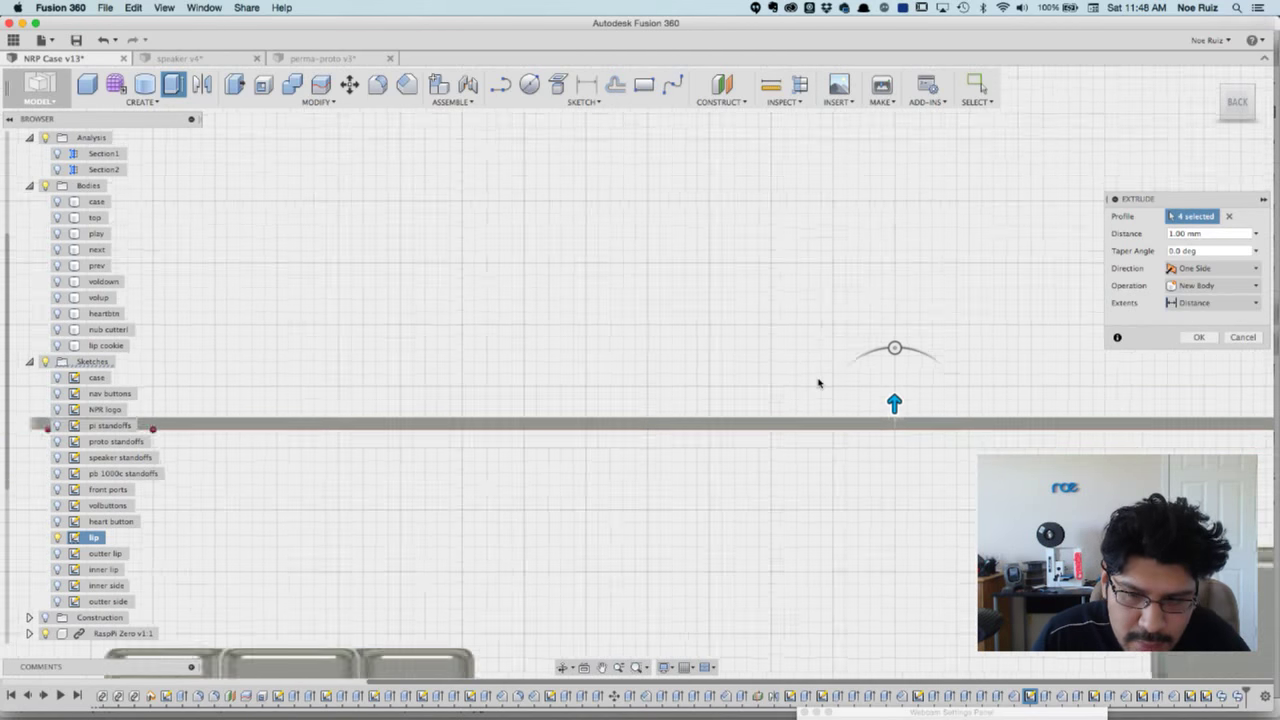
- Examine the thin plate preview edge-on and from an angle, checking its thickness and ends above the components
{"action": "mouse_move", "coordinate": [527, 349]}
{"action": "middle_mouse_down", "text": "shift"}
{"action": "mouse_move", "coordinate": [517, 334]}
{"action": "mouse_move", "coordinate": [531, 334]}
{"action": "mouse_move", "coordinate": [514, 331]}
{"action": "middle_mouse_up", "text": "shift"}
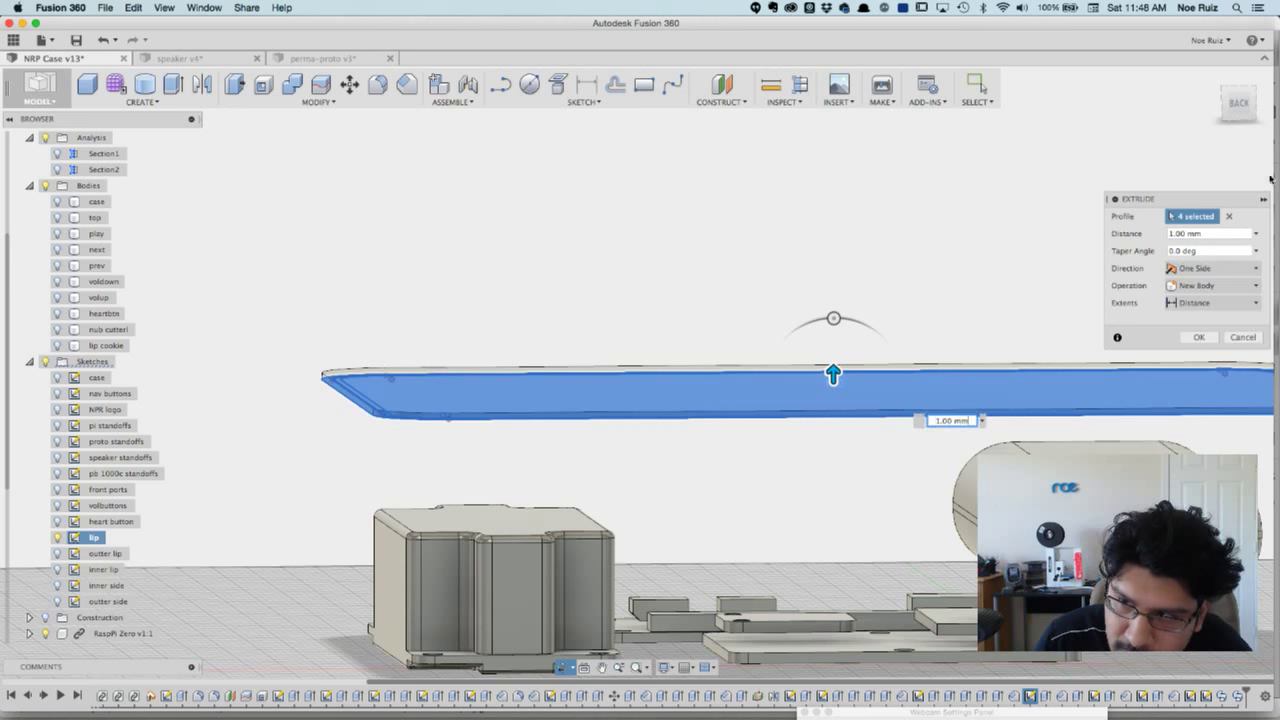
{"action": "left_click", "coordinate": [1239, 106]}
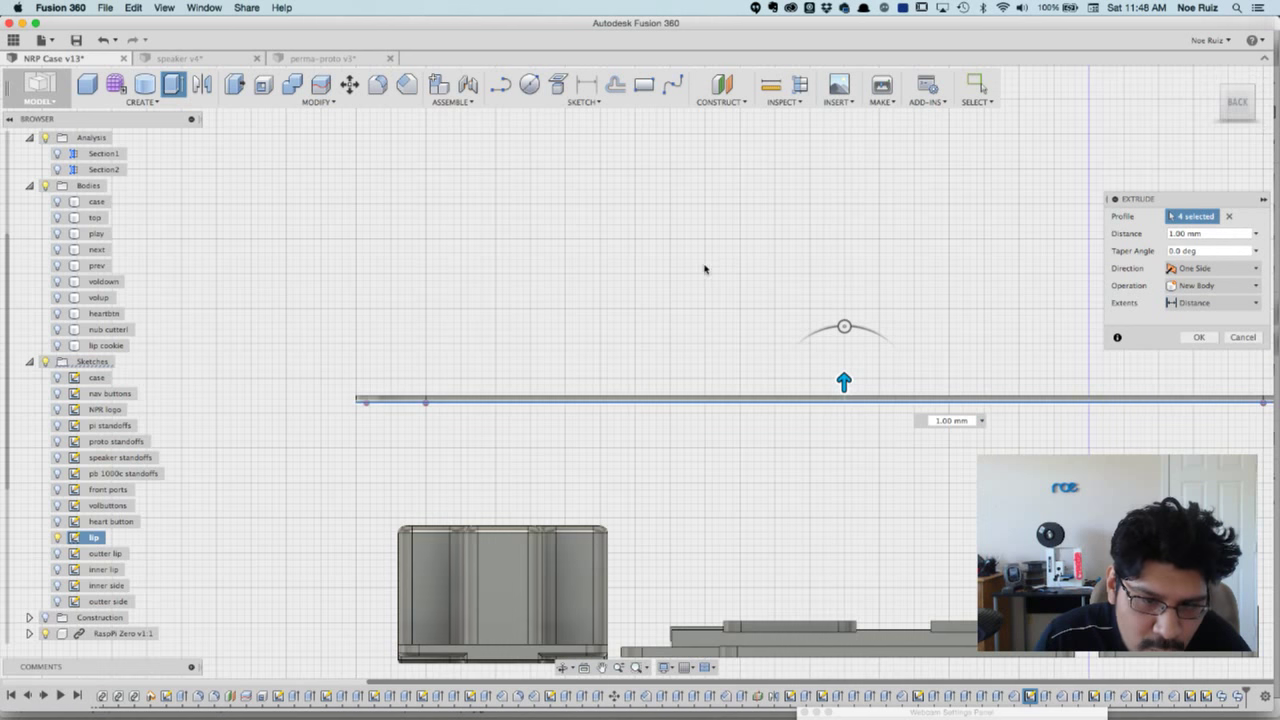
{"action": "scroll", "coordinate": [595, 324], "scroll_direction": "down", "scroll_amount": 2}
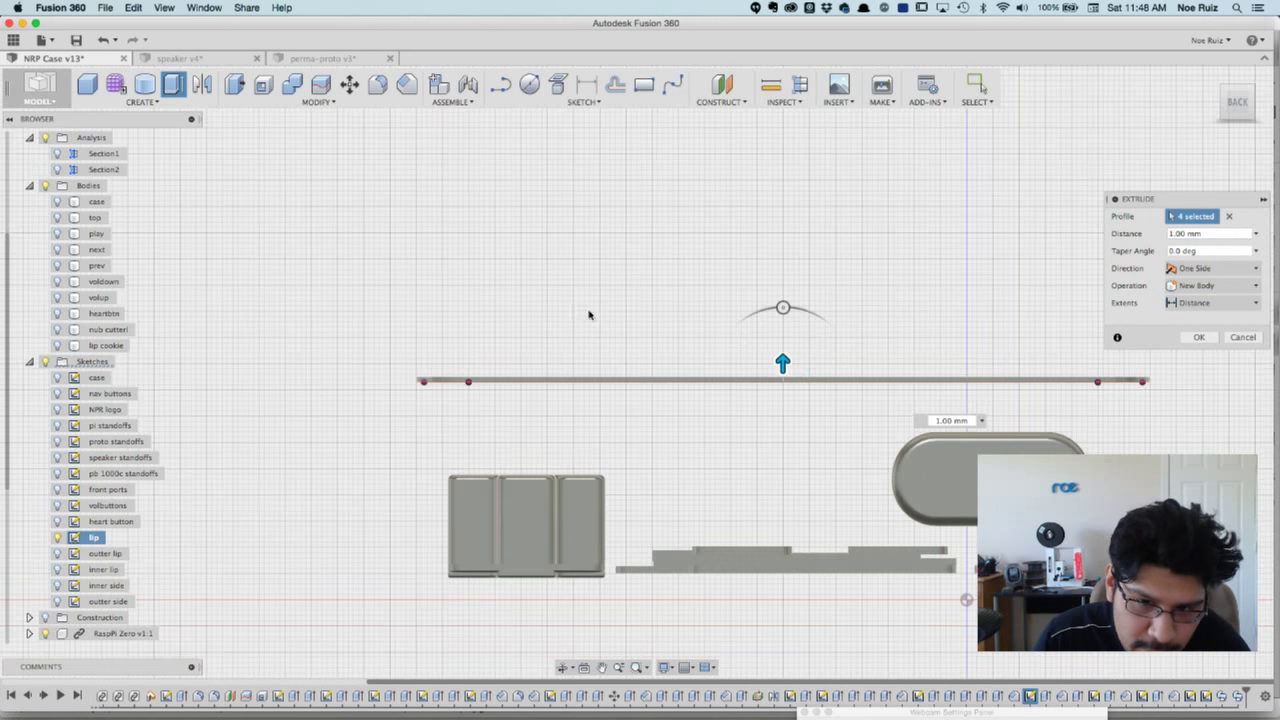
{"action": "middle_click_drag", "start_coordinate": [568, 323], "coordinate": [594, 337], "text": "shift"}
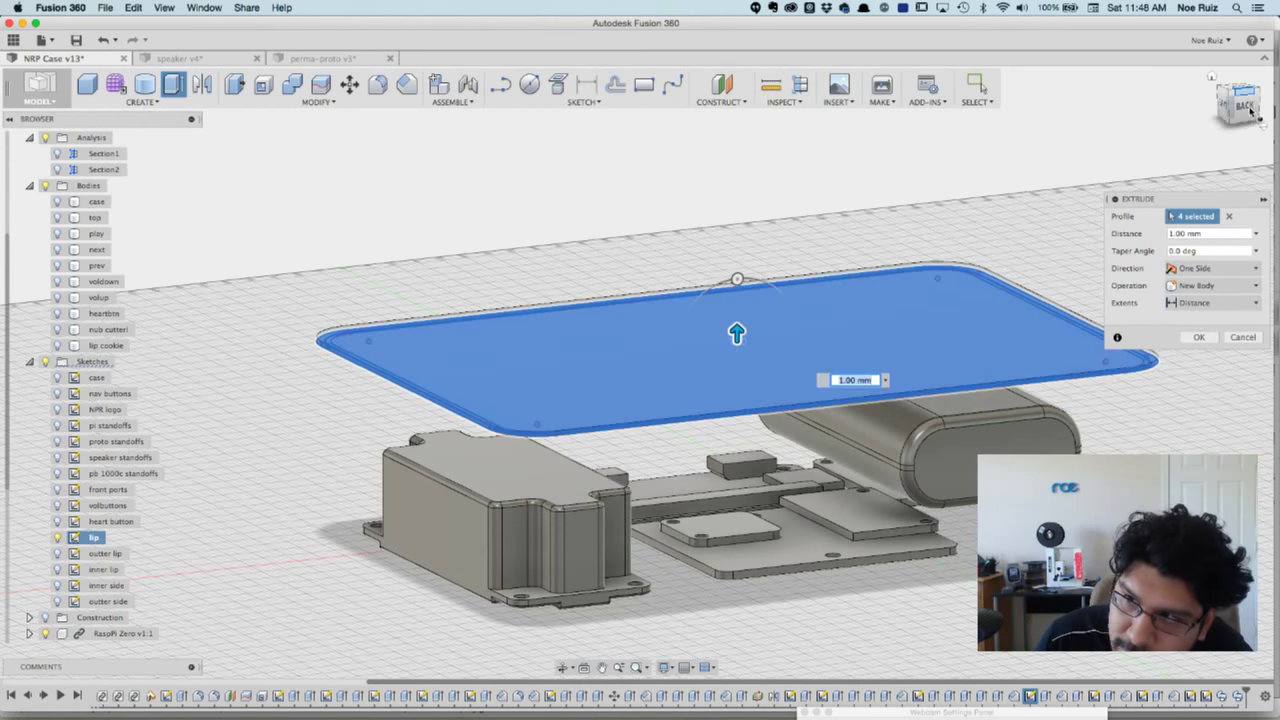
{"action": "left_click", "coordinate": [1245, 108]}
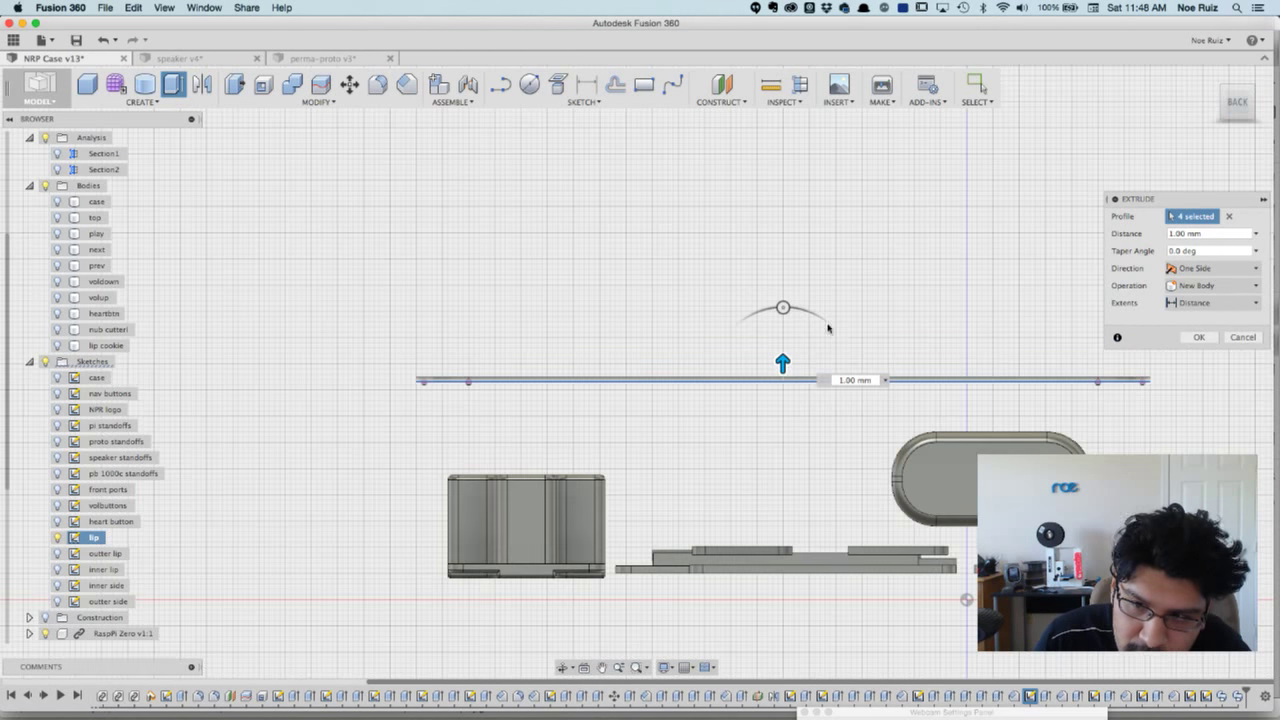
{"action": "scroll", "coordinate": [783, 382], "scroll_direction": "up", "scroll_amount": 5}
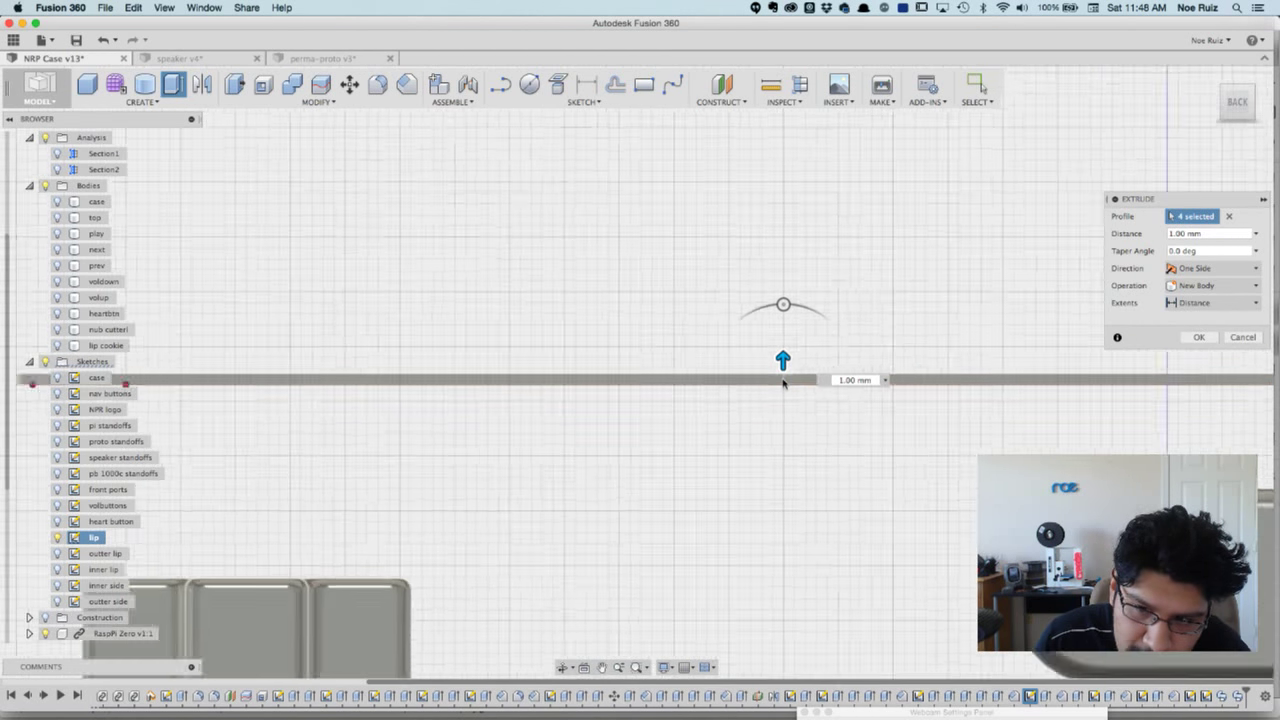
{"action": "scroll", "coordinate": [783, 382], "scroll_direction": "down", "scroll_amount": 5}
{"action": "middle_click_drag", "start_coordinate": [549, 323], "coordinate": [707, 297]}
{"action": "scroll", "coordinate": [411, 330], "scroll_direction": "up", "scroll_amount": 5}
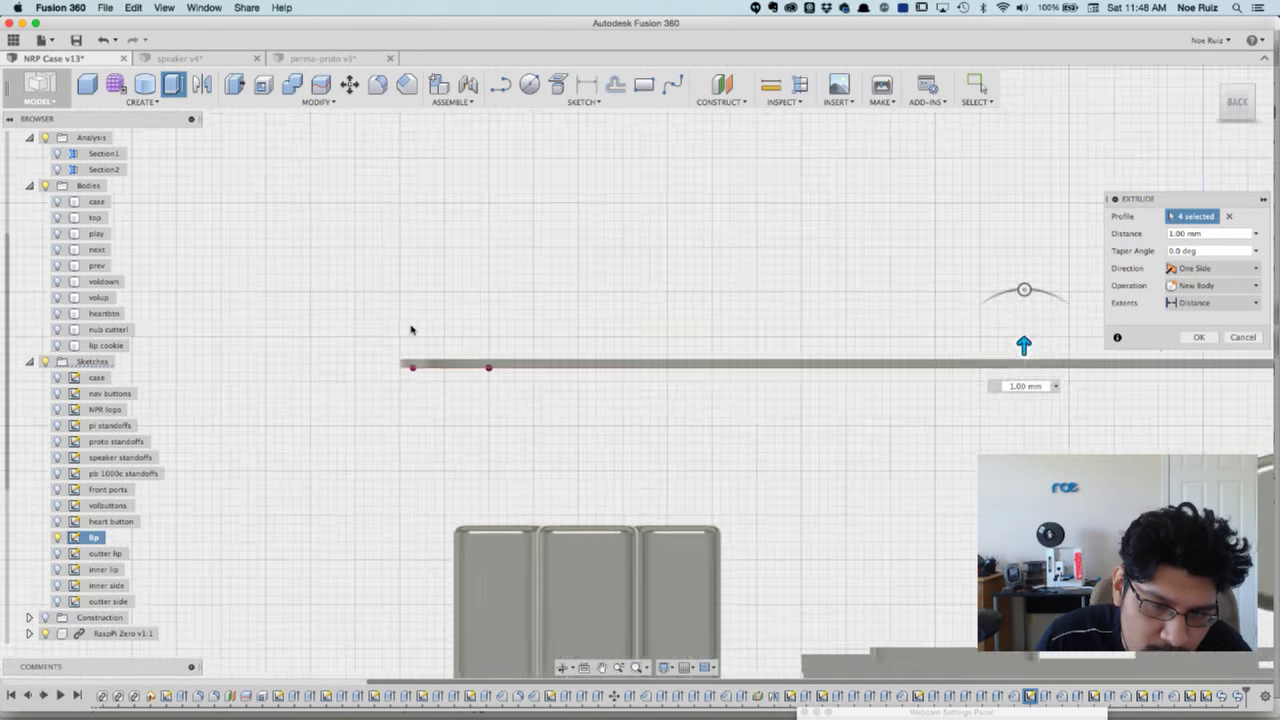
{"action": "scroll", "coordinate": [411, 330], "scroll_direction": "down", "scroll_amount": 5}
{"action": "middle_click_drag", "start_coordinate": [728, 282], "coordinate": [619, 289]}
{"action": "scroll", "coordinate": [818, 345], "scroll_direction": "up", "scroll_amount": 5}
{"action": "middle_click_drag", "start_coordinate": [805, 347], "coordinate": [609, 314], "text": "shift"}
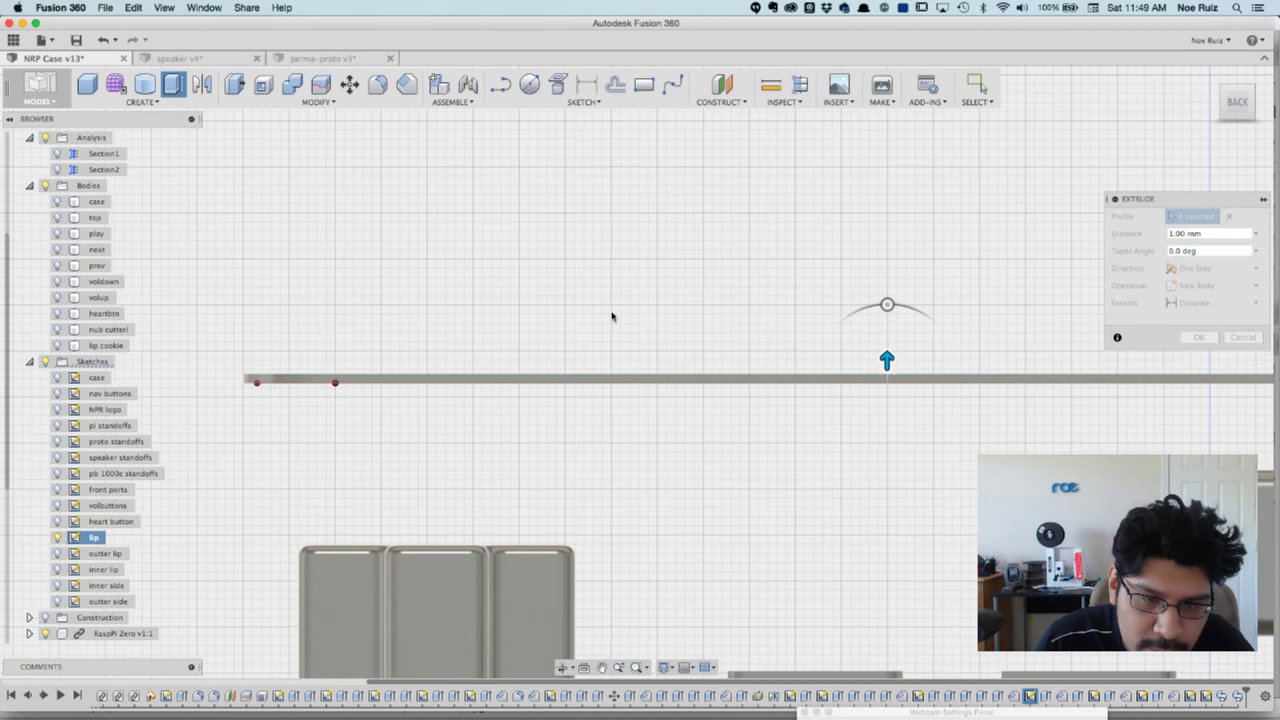
- Show the case body for reference, extend the extrusion to 5 mm and set its operation to New Body
{"action": "left_click", "coordinate": [57, 202]}
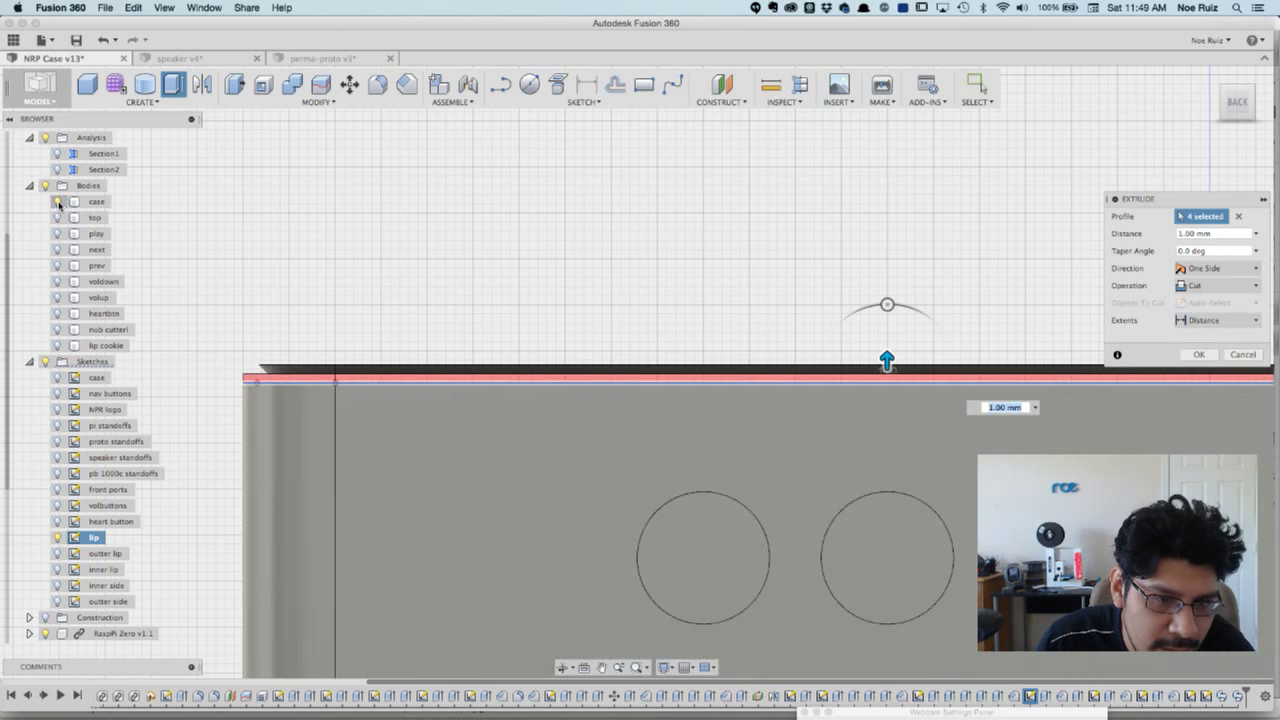
{"action": "scroll", "coordinate": [1037, 283], "scroll_direction": "up", "scroll_amount": 3}
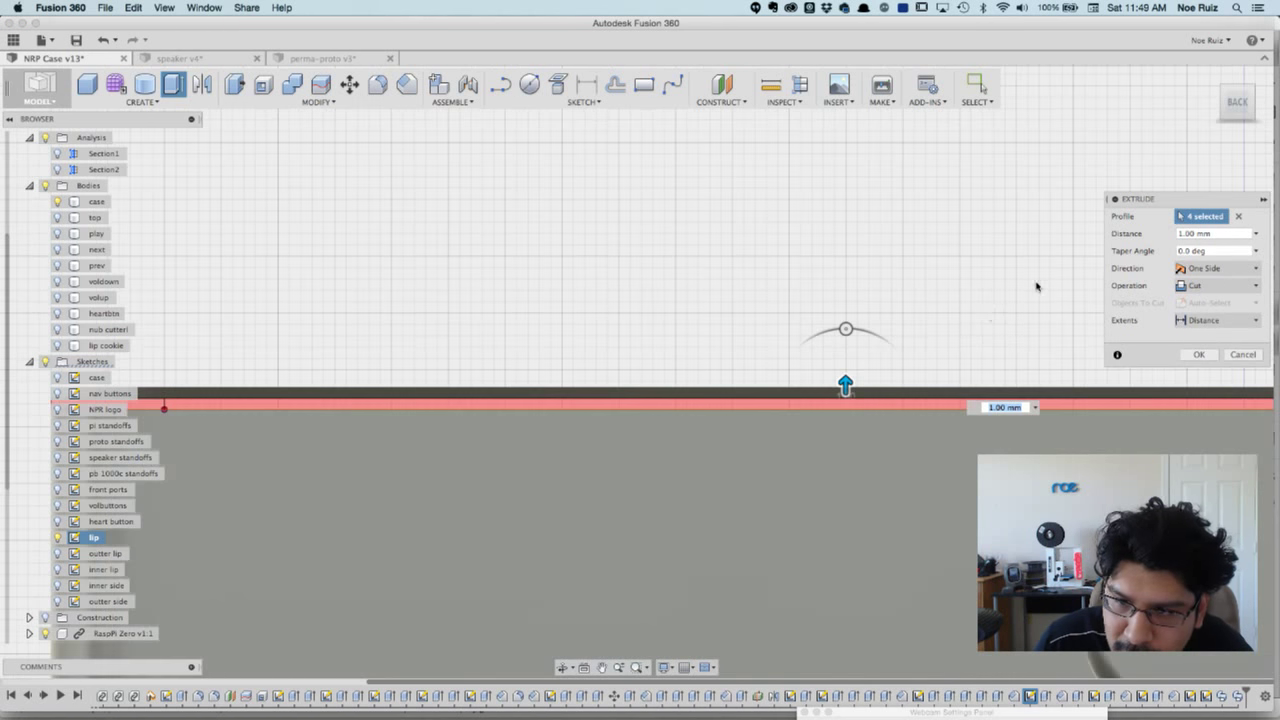
{"action": "left_click_drag", "start_coordinate": [830, 391], "coordinate": [830, 342]}
{"action": "left_click", "coordinate": [1218, 286]}
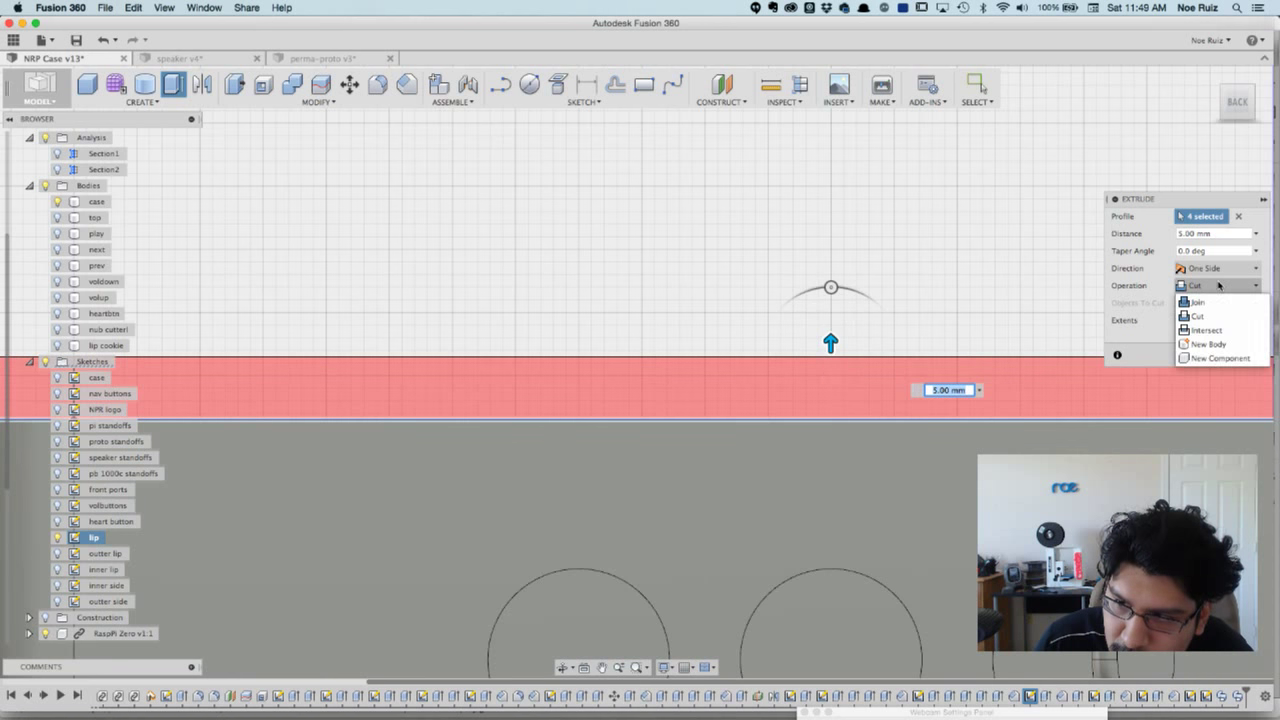
{"action": "left_click", "coordinate": [1210, 344]}
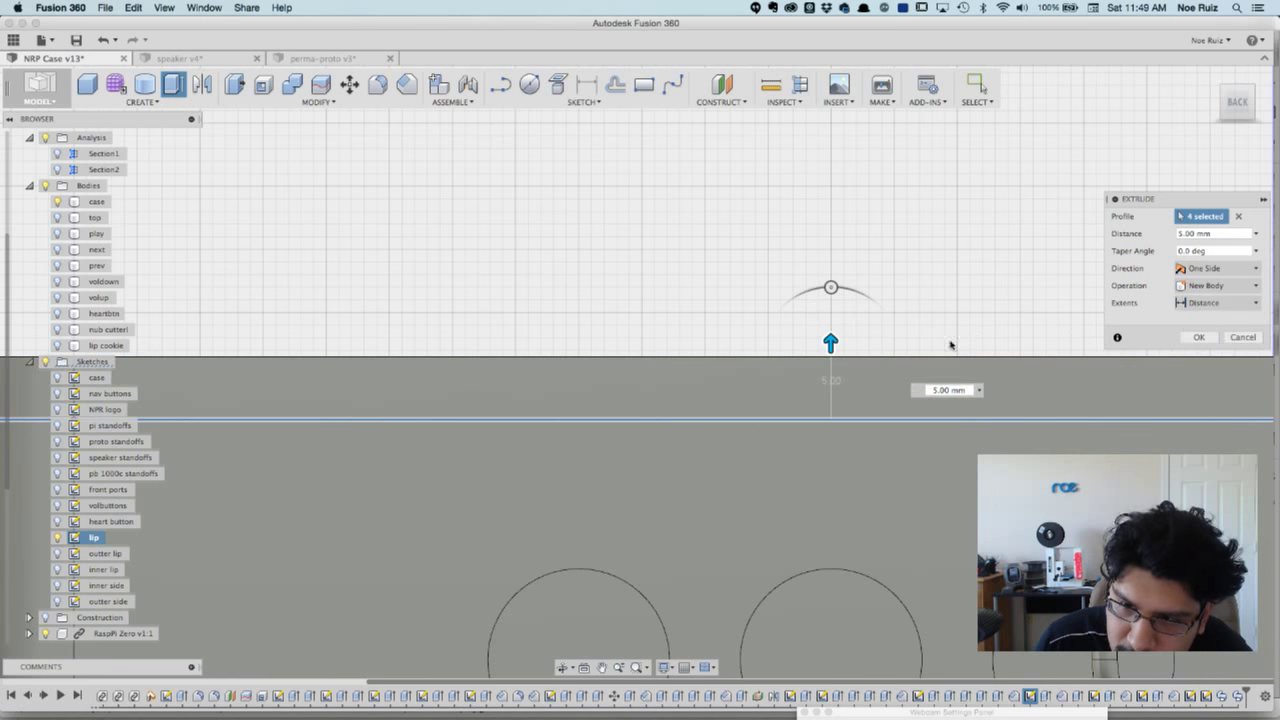
- Make the extrusion Two Side with distances of 3 mm and -2 mm, leaving a thin plate above the rim, and create the body
{"action": "left_click", "coordinate": [1205, 268]}
{"action": "left_click", "coordinate": [1200, 297]}
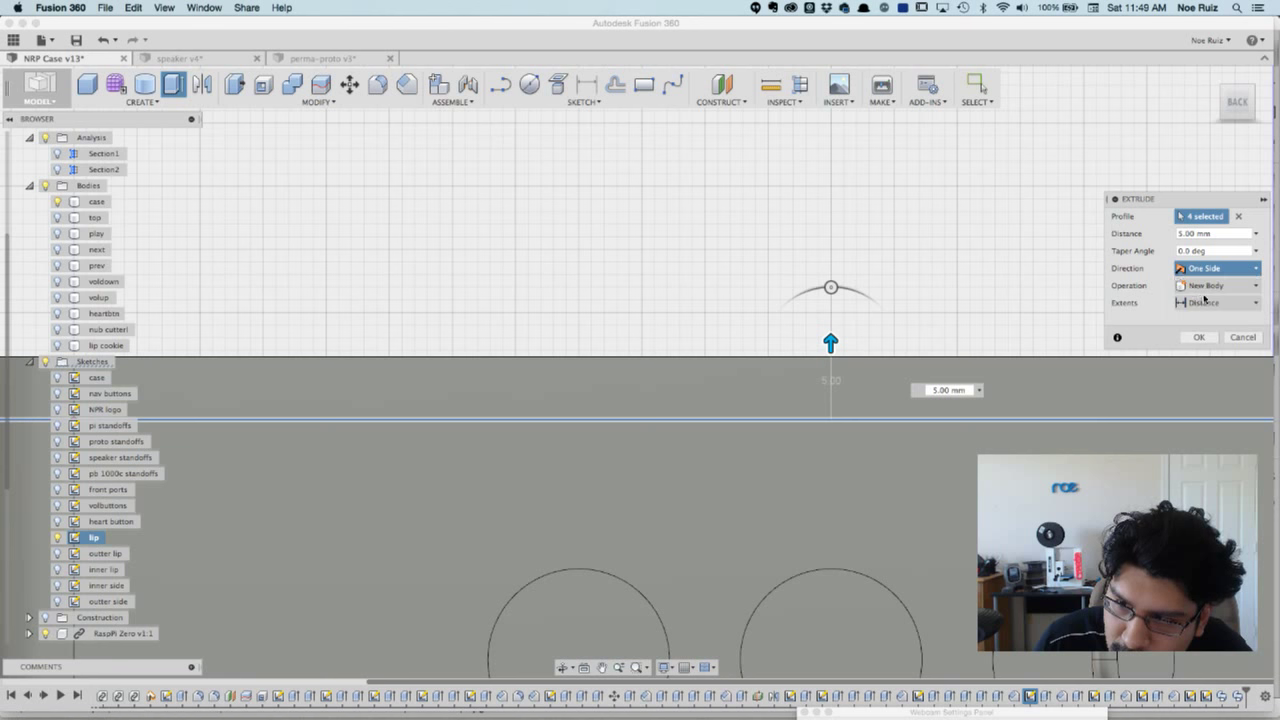
{"action": "scroll", "coordinate": [951, 363], "scroll_direction": "down", "scroll_amount": 3}
{"action": "left_click_drag", "start_coordinate": [860, 418], "coordinate": [870, 391]}
{"action": "scroll", "coordinate": [867, 350], "scroll_direction": "up", "scroll_amount": 2}
{"action": "left_click_drag", "start_coordinate": [860, 342], "coordinate": [861, 367]}
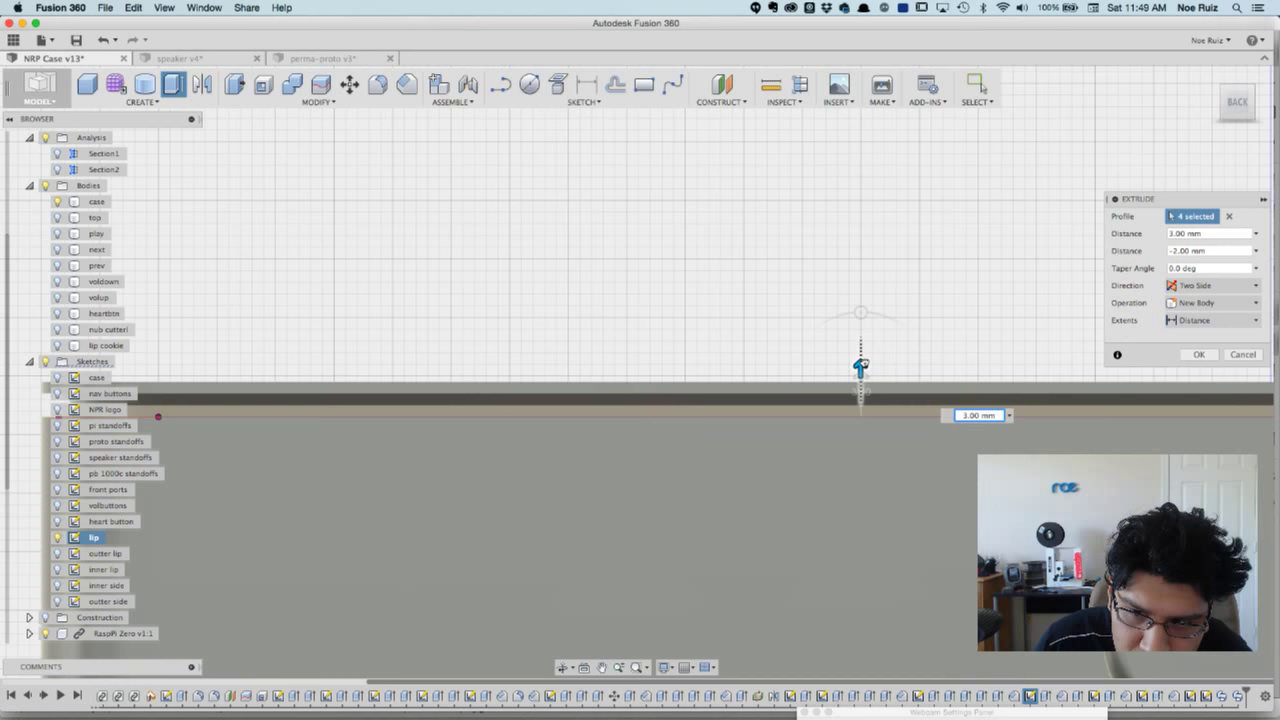
{"action": "scroll", "coordinate": [517, 311], "scroll_direction": "down", "scroll_amount": 5}
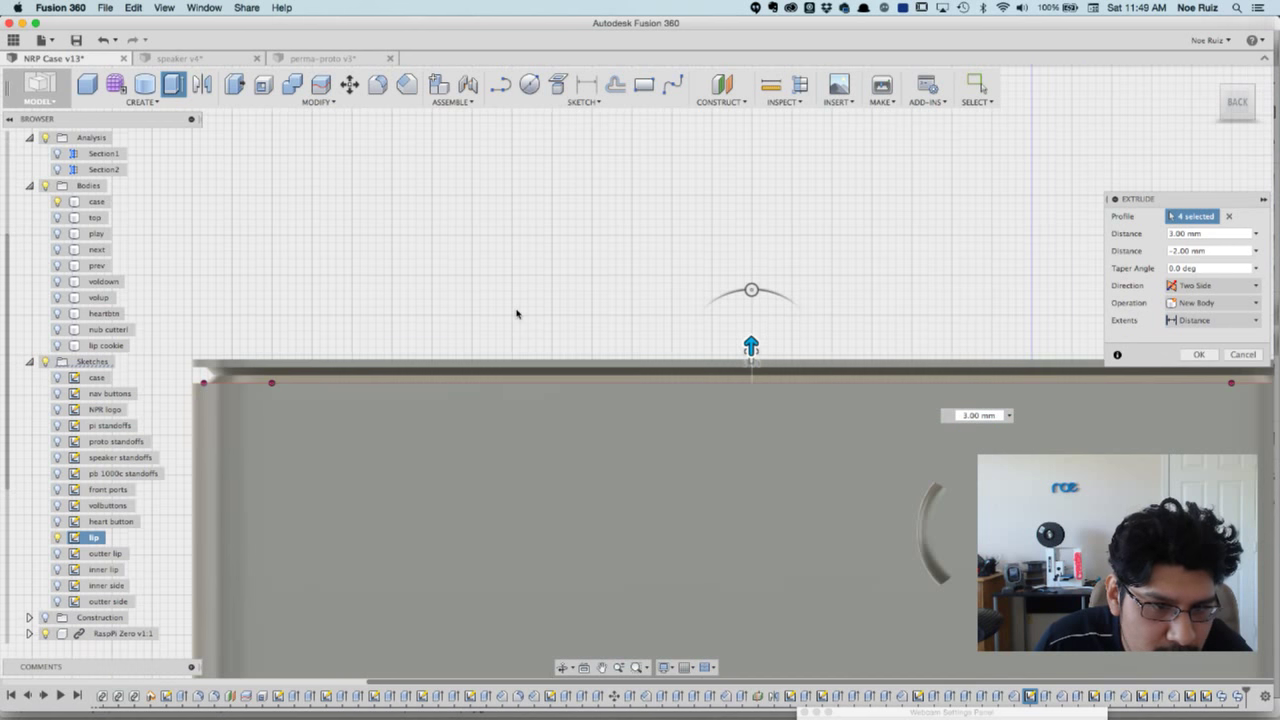
{"action": "scroll", "coordinate": [530, 312], "scroll_direction": "up", "scroll_amount": 3}
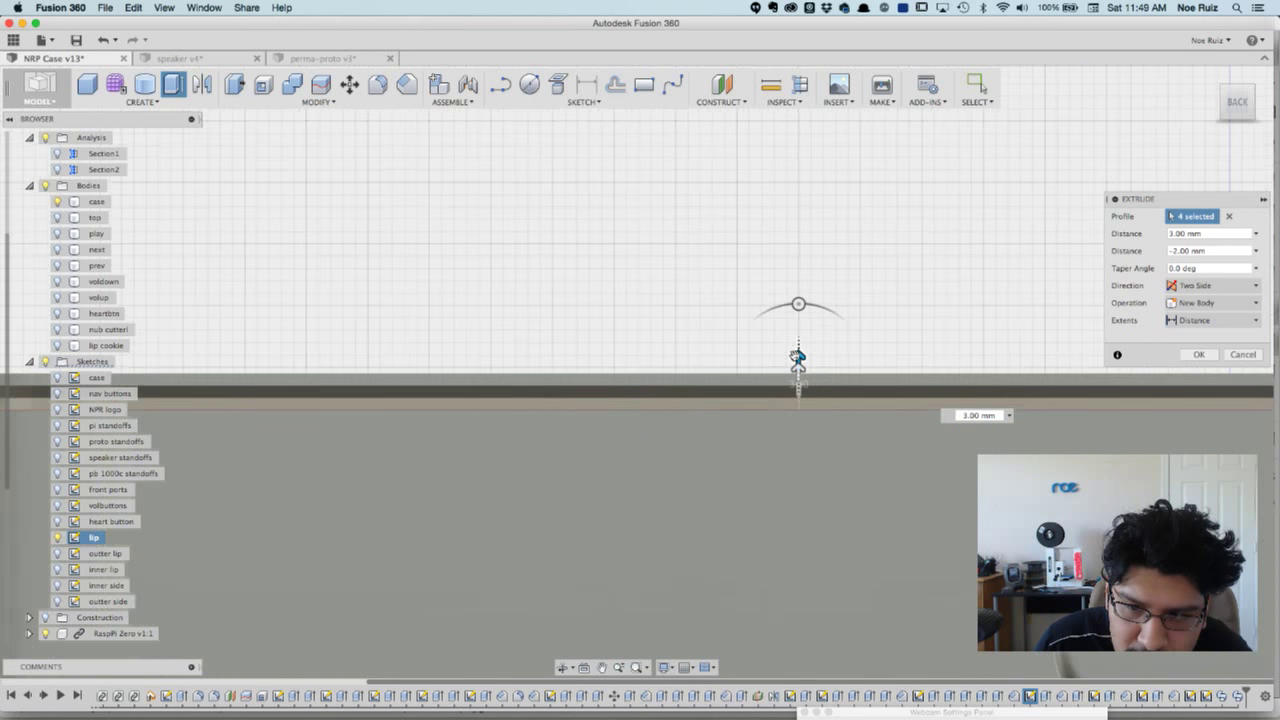
{"action": "middle_click_drag", "start_coordinate": [723, 331], "coordinate": [401, 313], "text": "shift"}
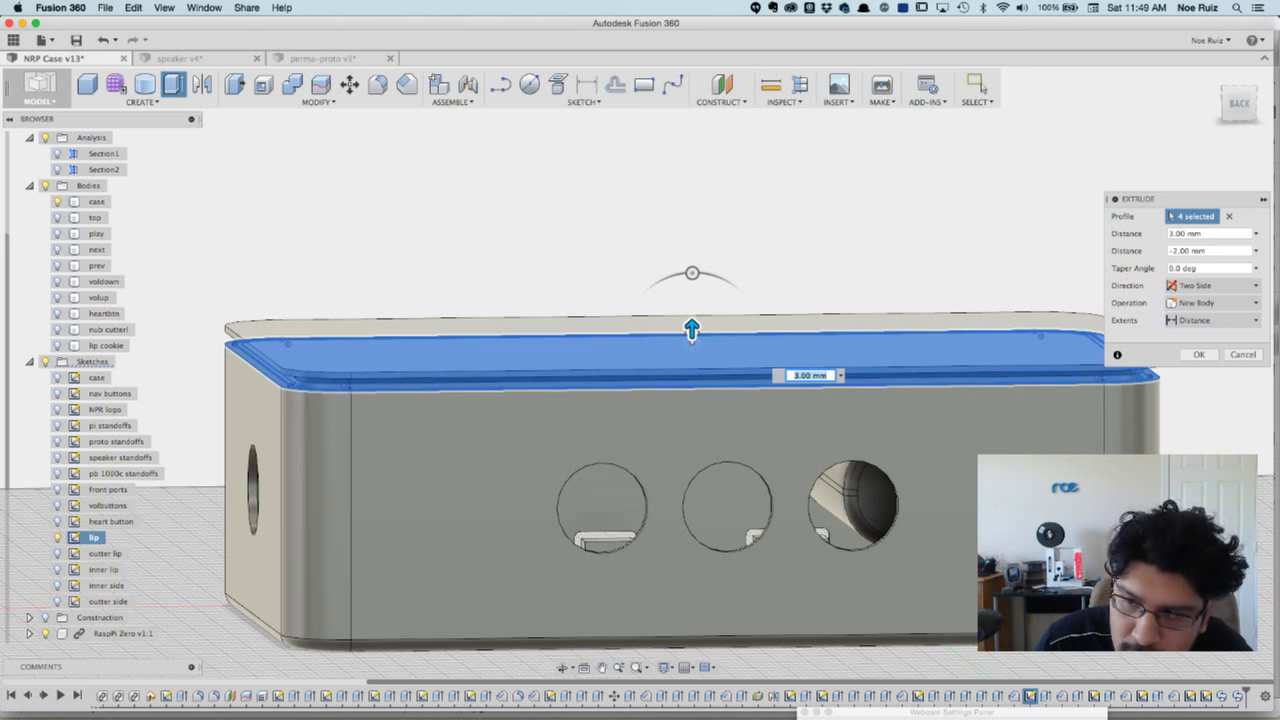
{"action": "left_click", "coordinate": [1199, 355]}
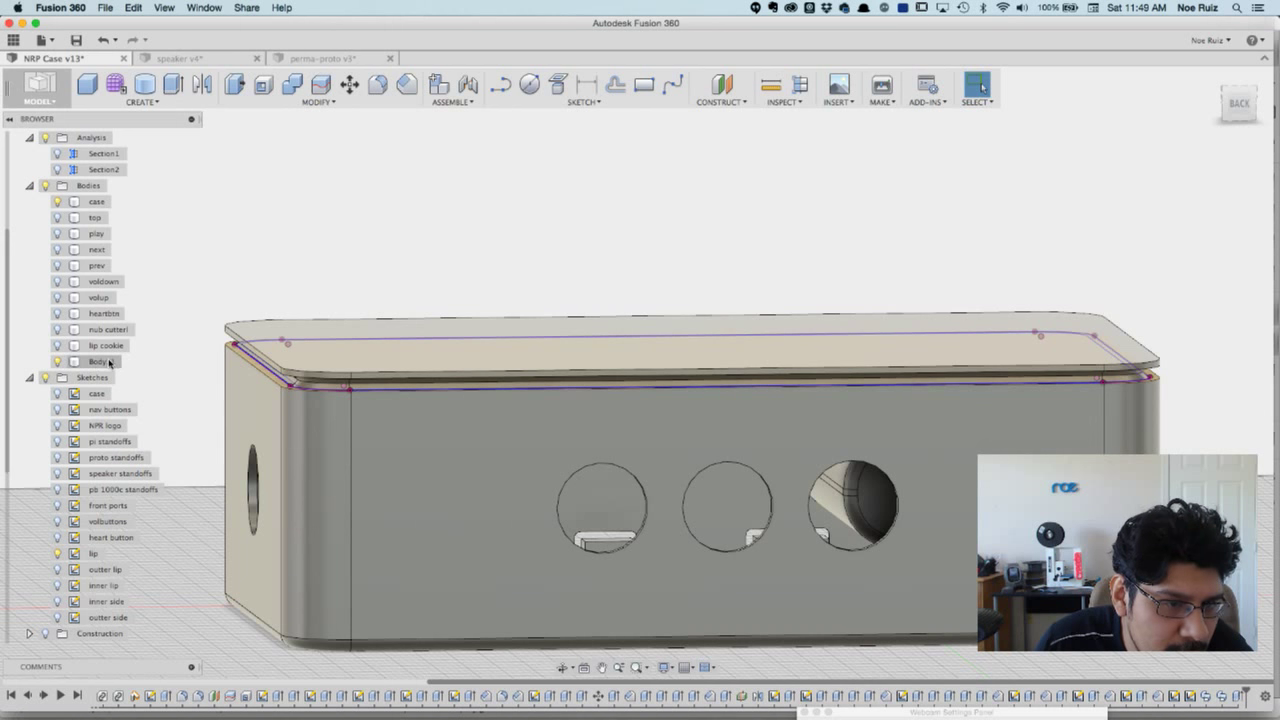
- Rename the new plate body "top cover" and the existing top body "top NPR"
{"action": "double_click", "coordinate": [104, 362]}
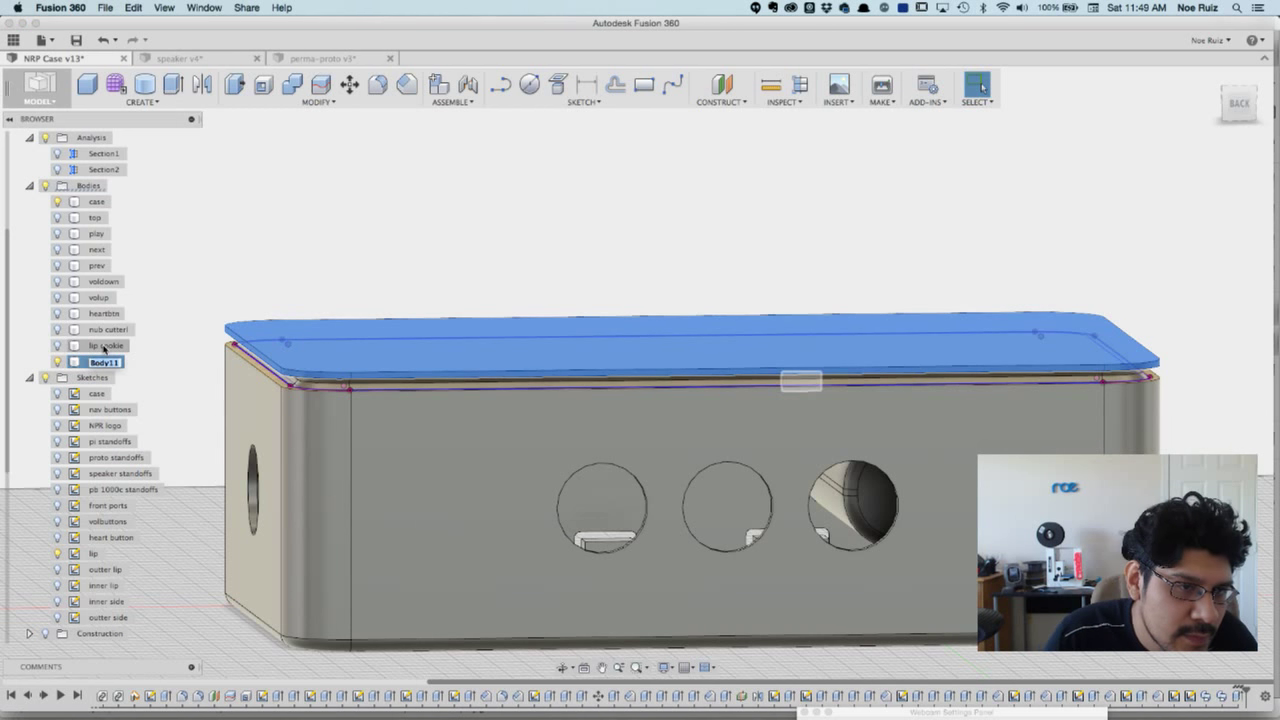
{"action": "key", "text": "Escape"}
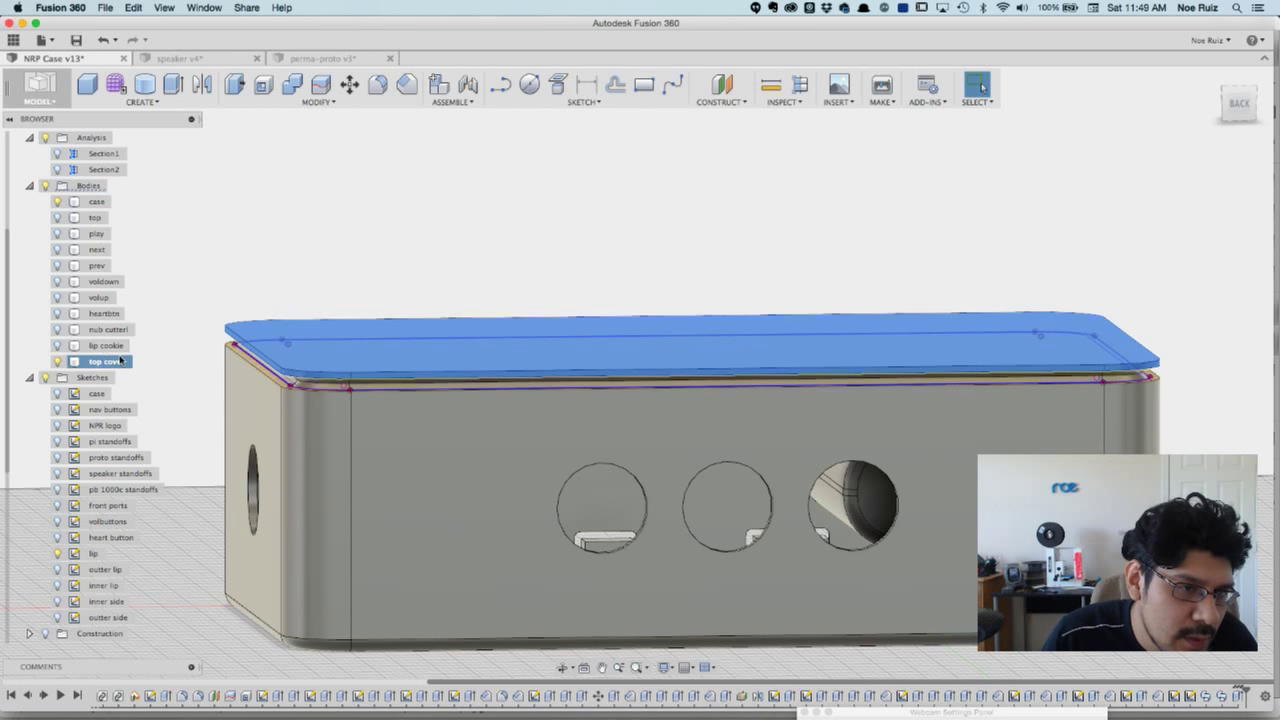
{"action": "left_click", "coordinate": [95, 218]}
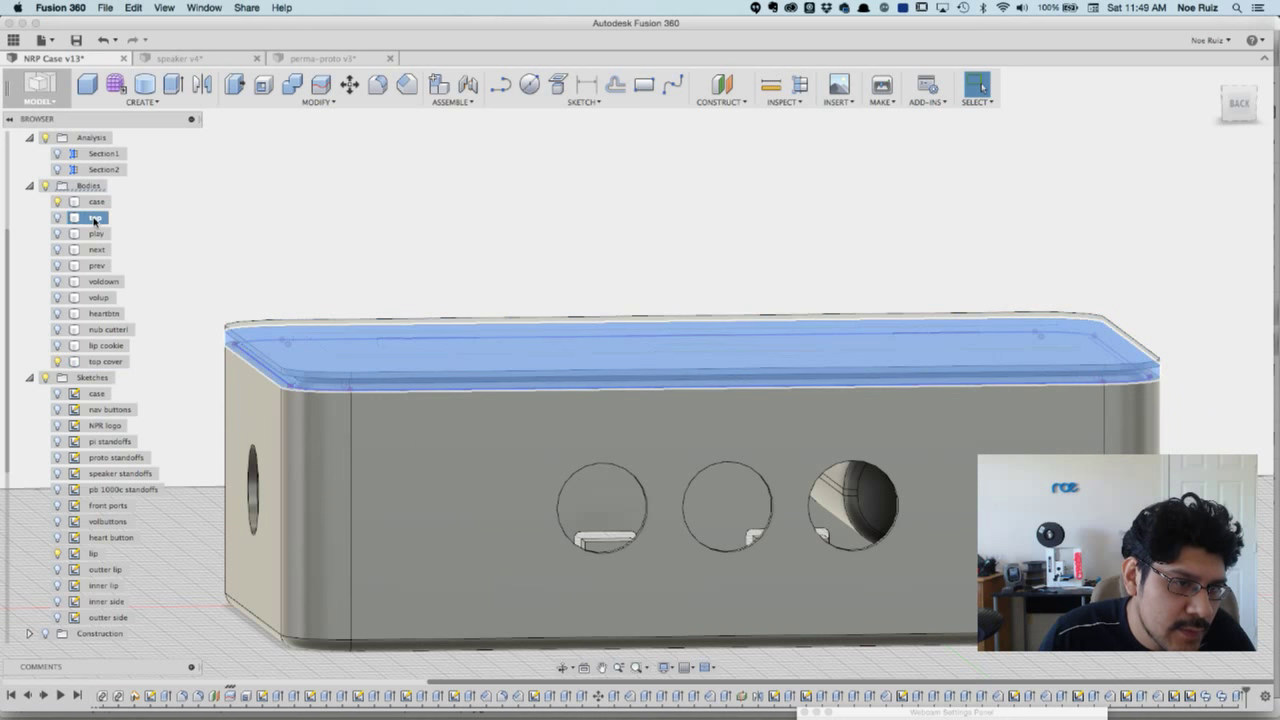
{"action": "double_click", "coordinate": [95, 218]}
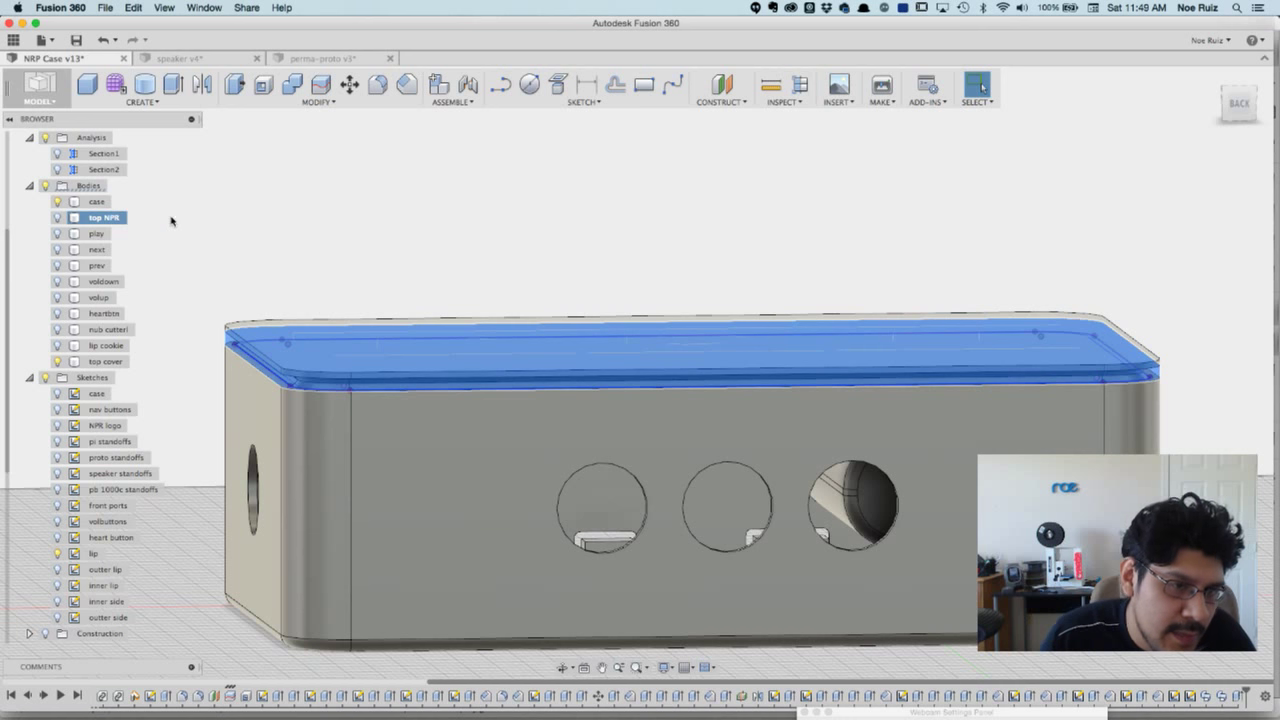
{"action": "left_click", "coordinate": [284, 231]}
{"action": "middle_click_drag", "start_coordinate": [305, 219], "coordinate": [380, 223], "text": "shift"}
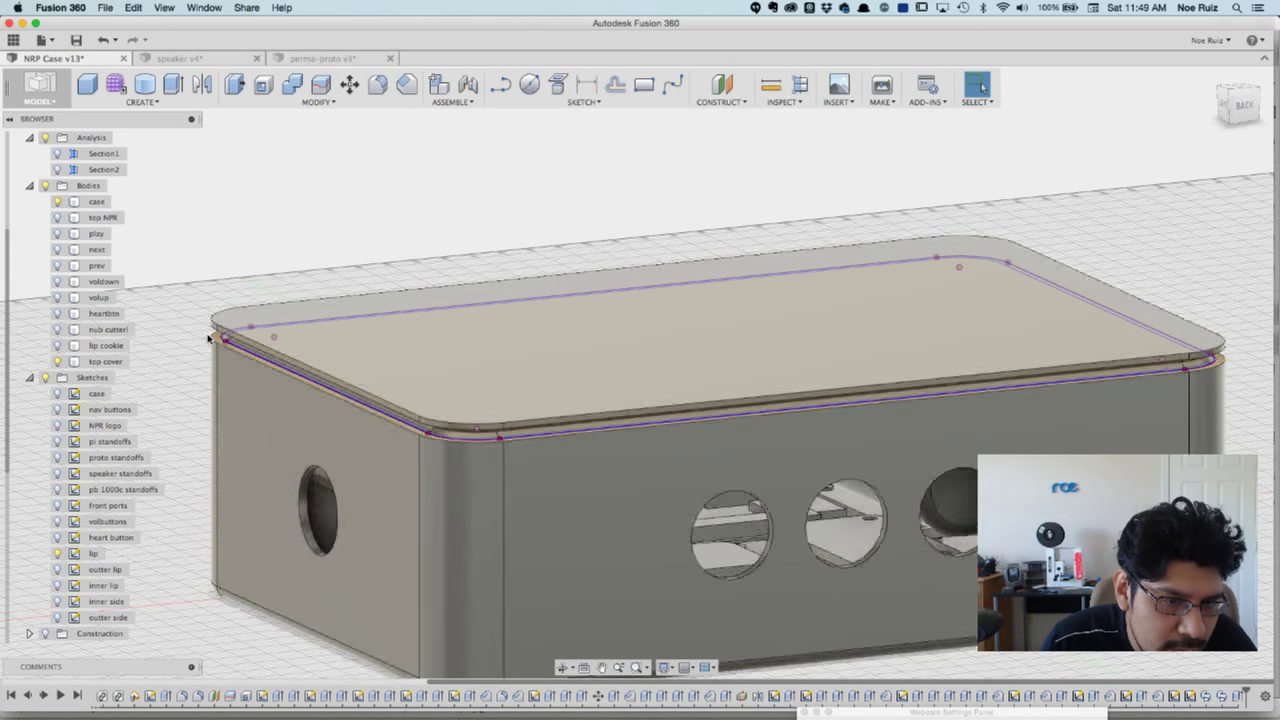
- Check the gap between the top cover and the case rim at the corner, and hide the case body
{"action": "scroll", "coordinate": [233, 345], "scroll_direction": "up", "scroll_amount": 5}
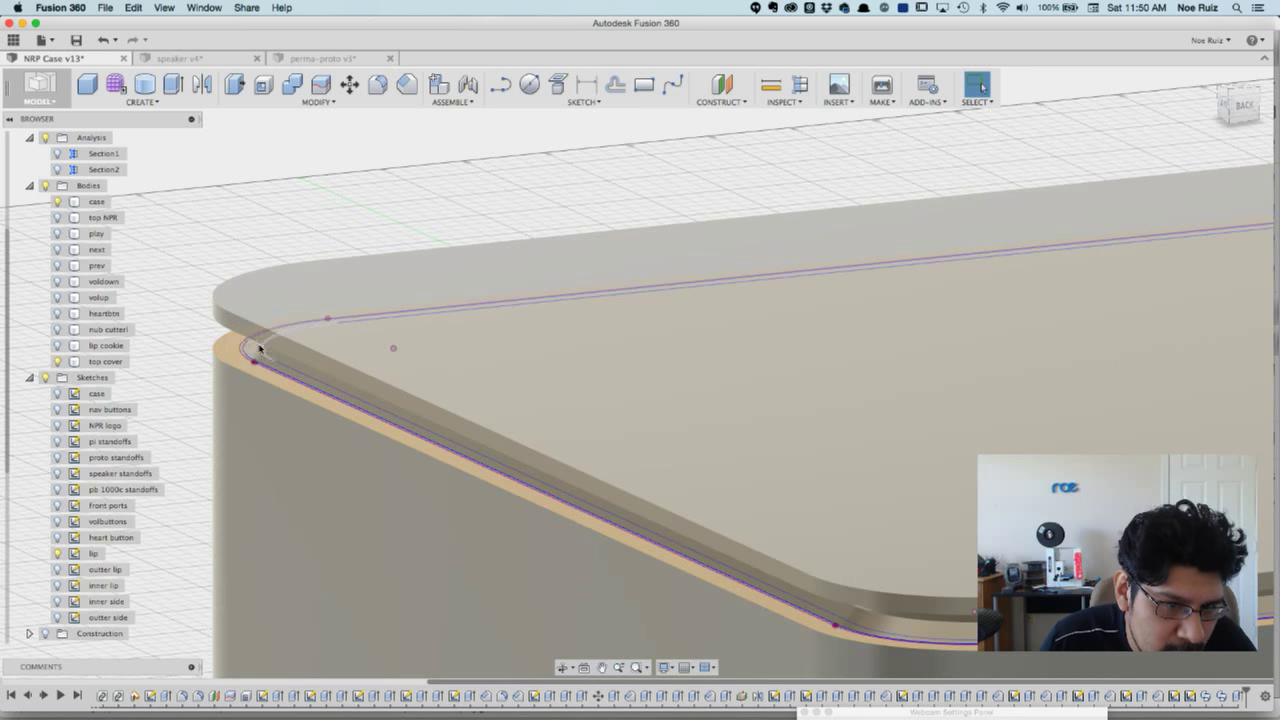
{"action": "scroll", "coordinate": [219, 304], "scroll_direction": "down", "scroll_amount": 2}
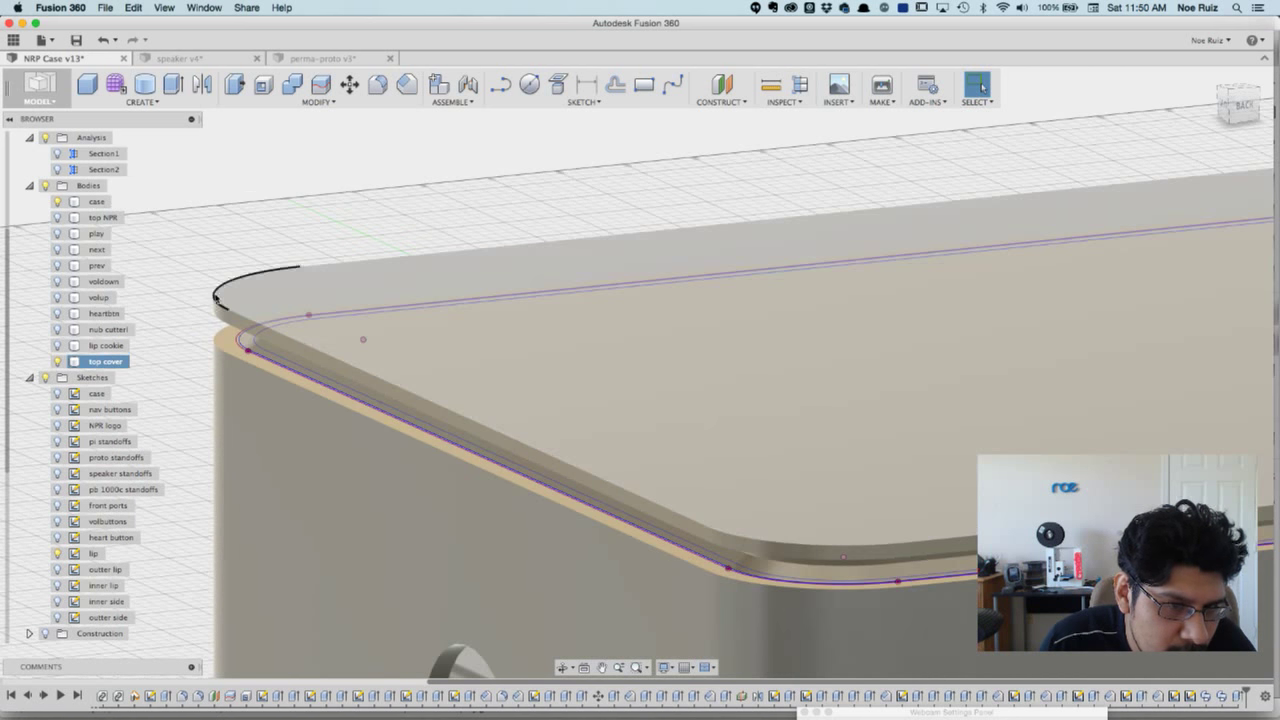
{"action": "scroll", "coordinate": [201, 292], "scroll_direction": "up", "scroll_amount": 3}
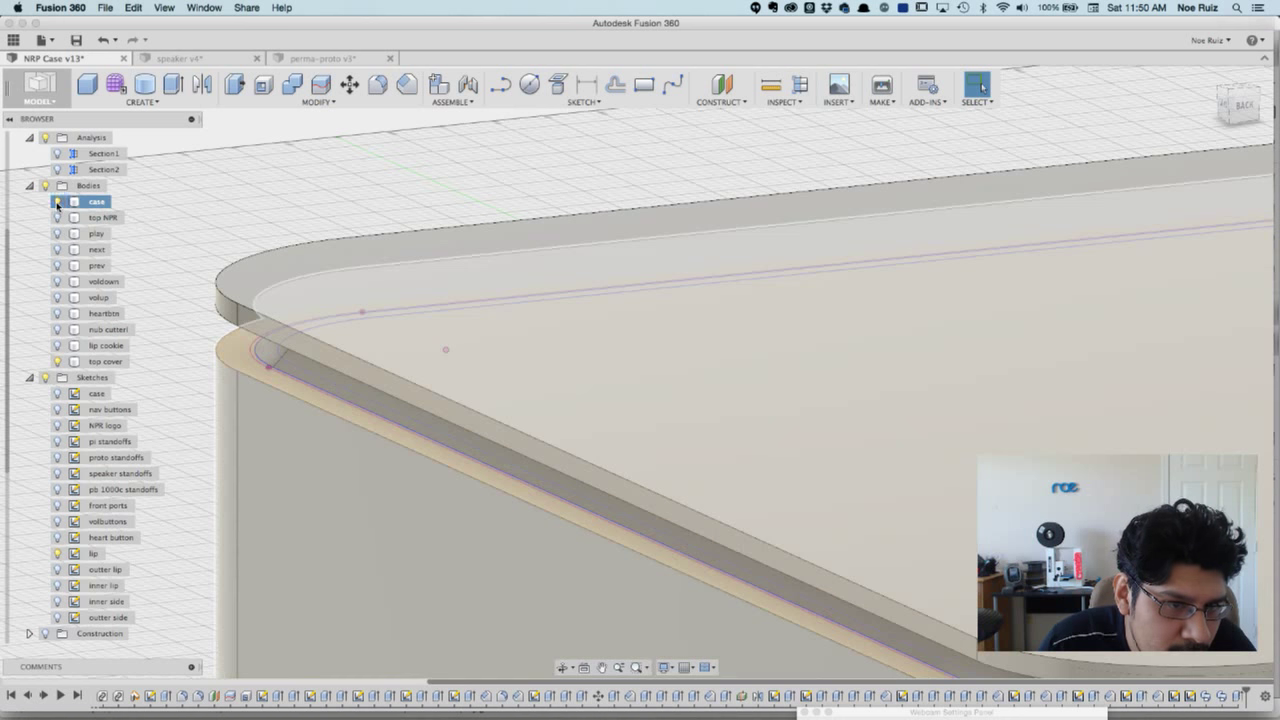
{"action": "left_click", "coordinate": [58, 201]}
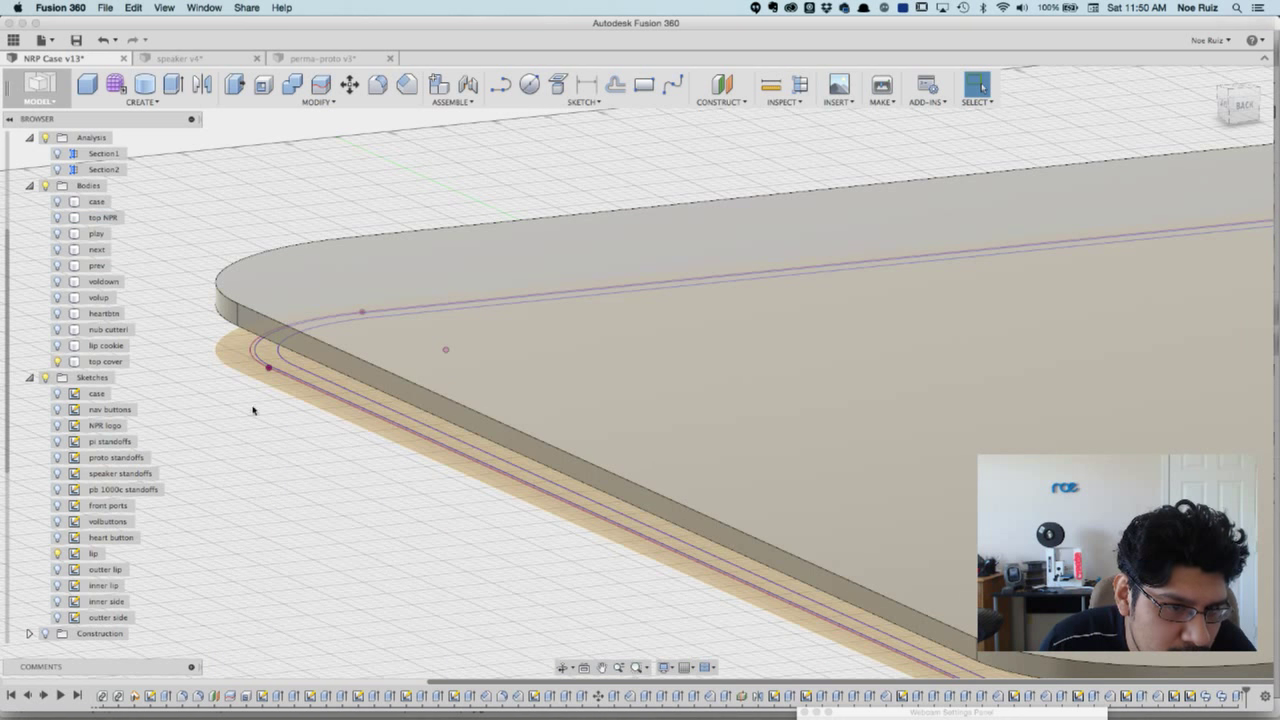
- Extrude the lip sketch's outer ring profile with extents To the top cover, joining it as a raised border
{"action": "left_click", "coordinate": [239, 348]}
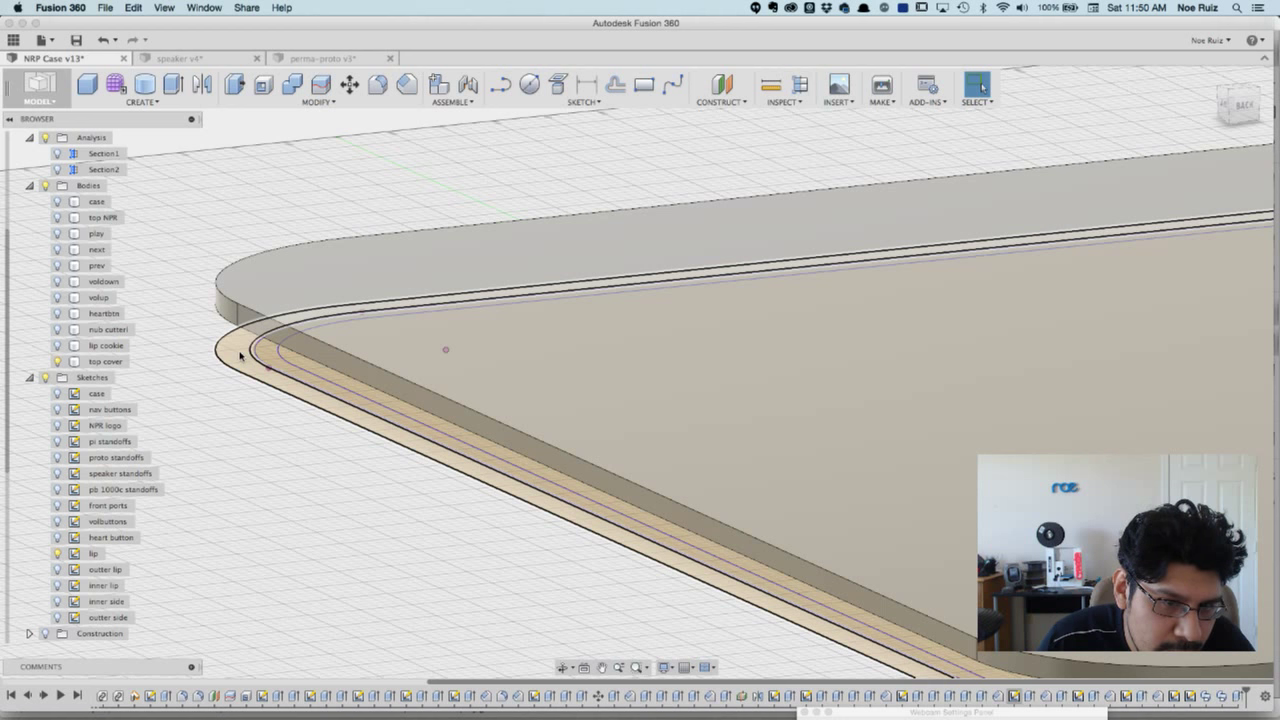
{"action": "left_click", "coordinate": [240, 355]}
{"action": "scroll", "coordinate": [240, 355], "scroll_direction": "down", "scroll_amount": 3}
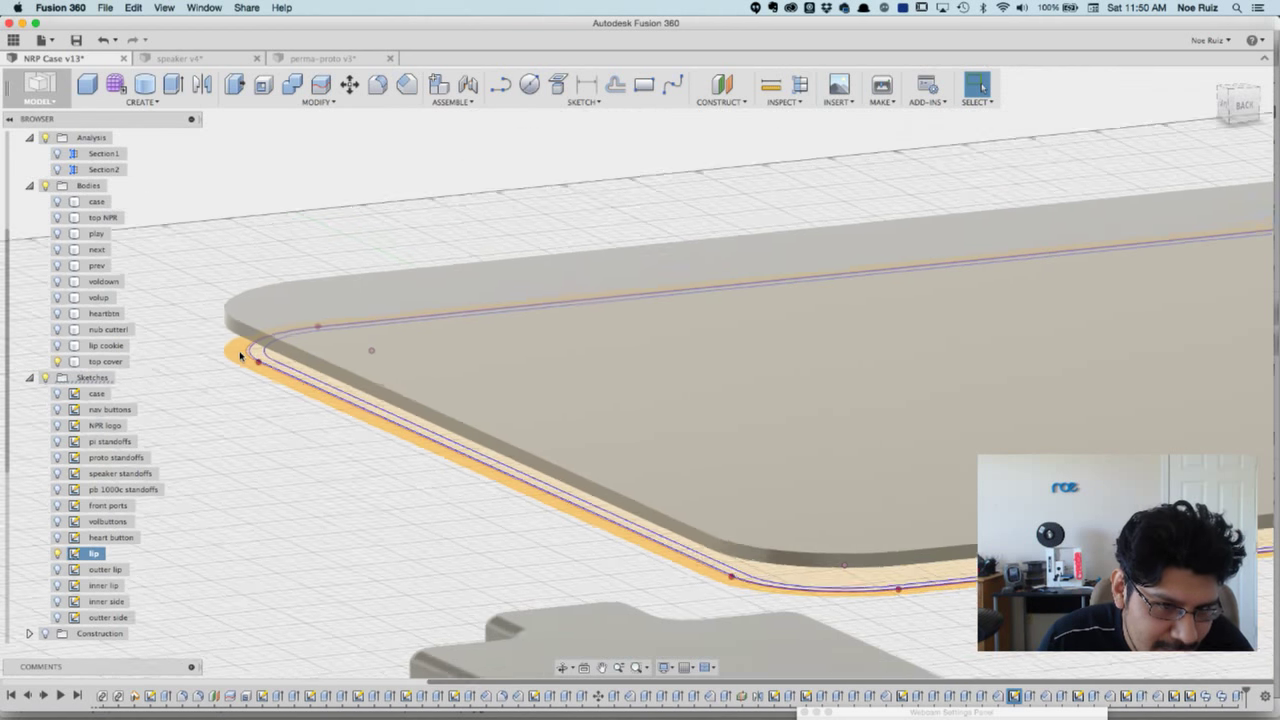
{"action": "middle_click_drag", "start_coordinate": [277, 443], "coordinate": [295, 235], "text": "shift"}
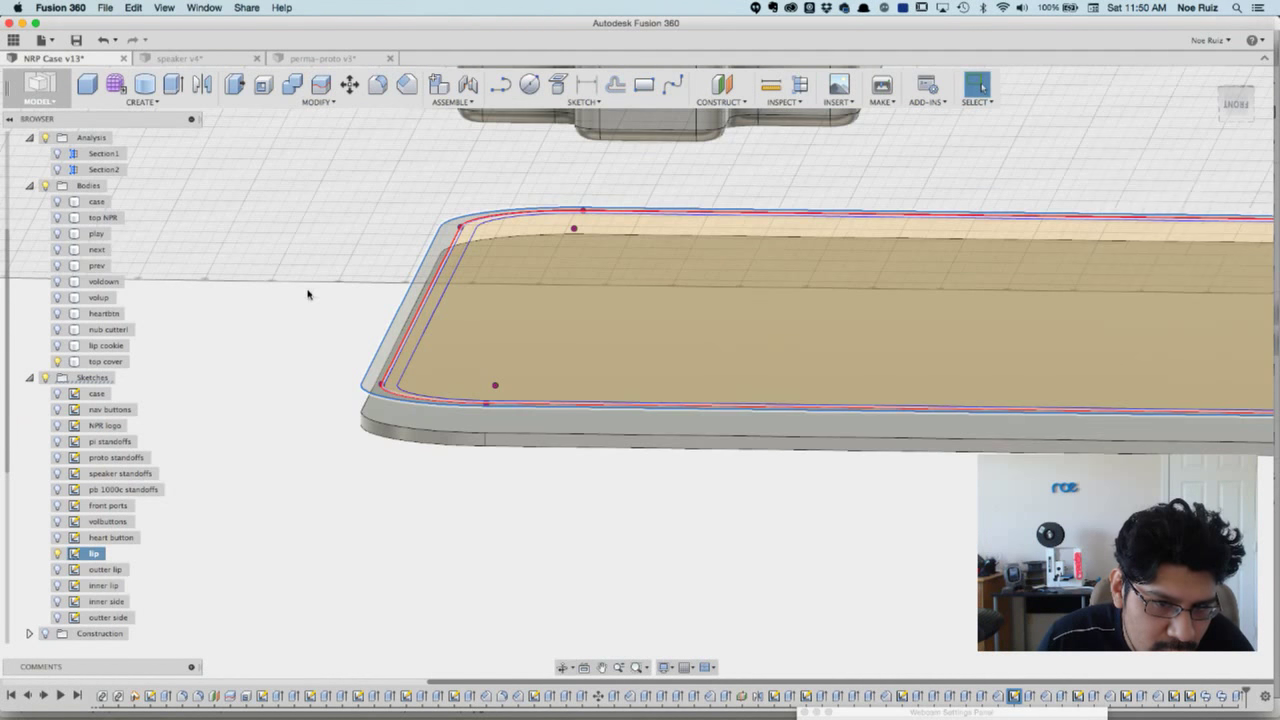
{"action": "key", "text": "e"}
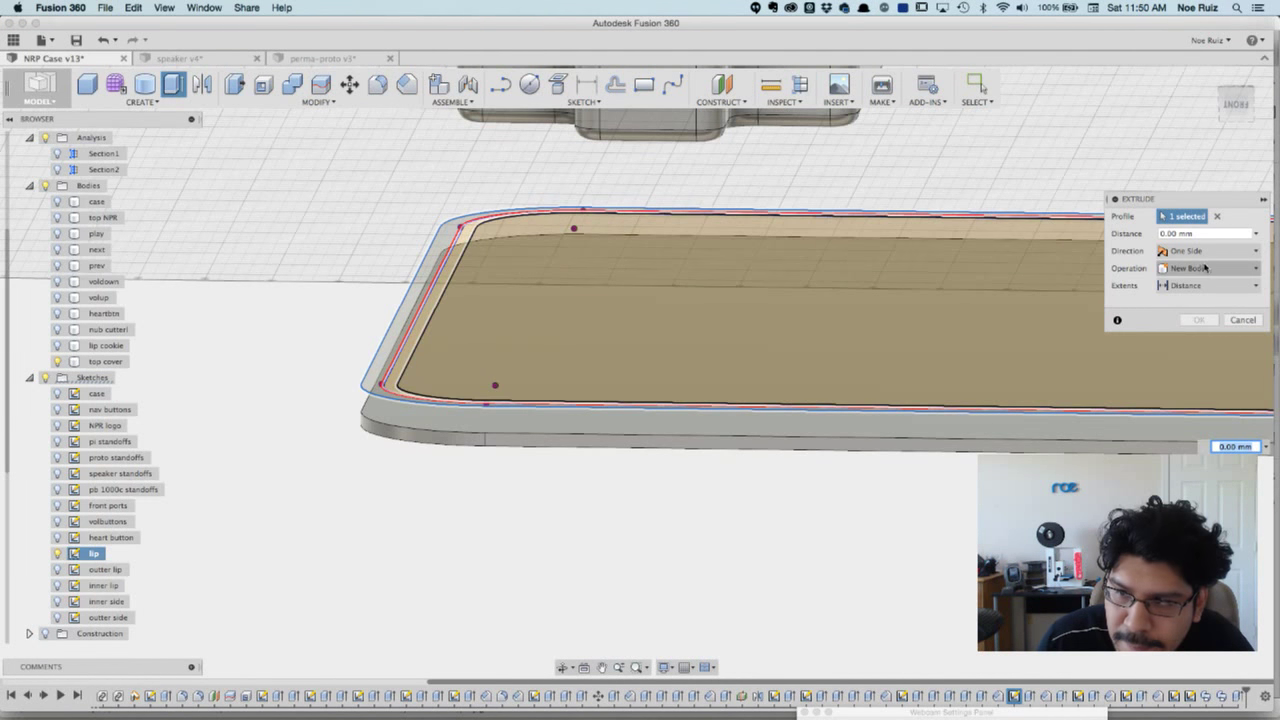
{"action": "left_click", "coordinate": [1194, 287]}
{"action": "left_click", "coordinate": [1185, 302]}
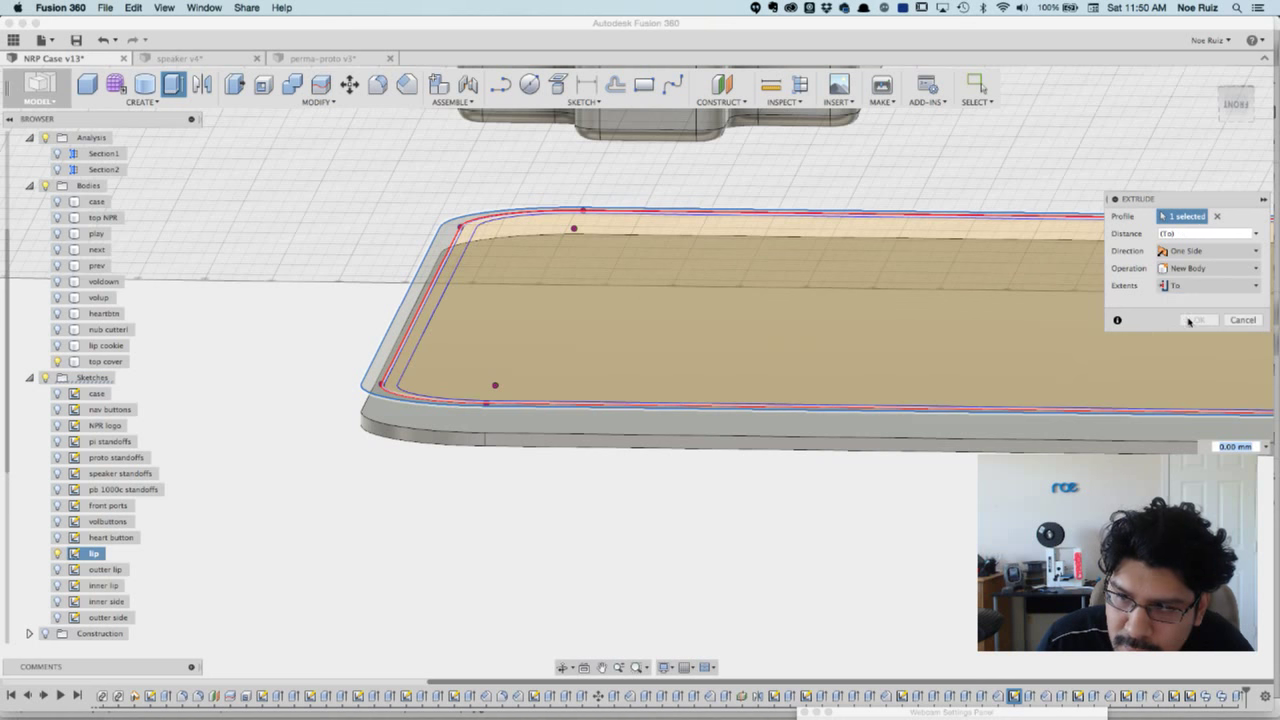
{"action": "left_click", "coordinate": [565, 426]}
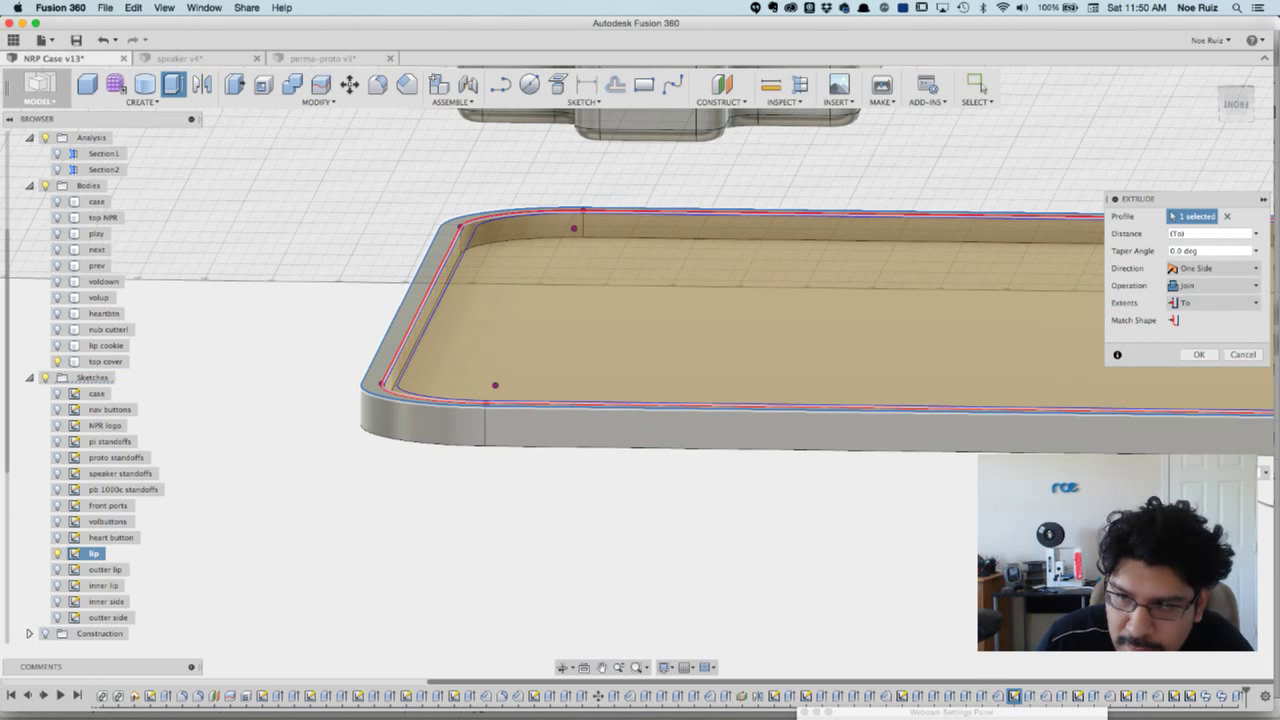
{"action": "left_click", "coordinate": [1199, 357]}
- Hide all linked electronics components, from the RaspPi Zero to the 4400mah battery, leaving the top cover on its own
{"action": "scroll", "coordinate": [971, 491], "scroll_direction": "down", "scroll_amount": 5}
{"action": "middle_click_drag", "start_coordinate": [971, 491], "coordinate": [752, 482]}
{"action": "scroll", "coordinate": [114, 537], "scroll_direction": "down", "scroll_amount": 5}
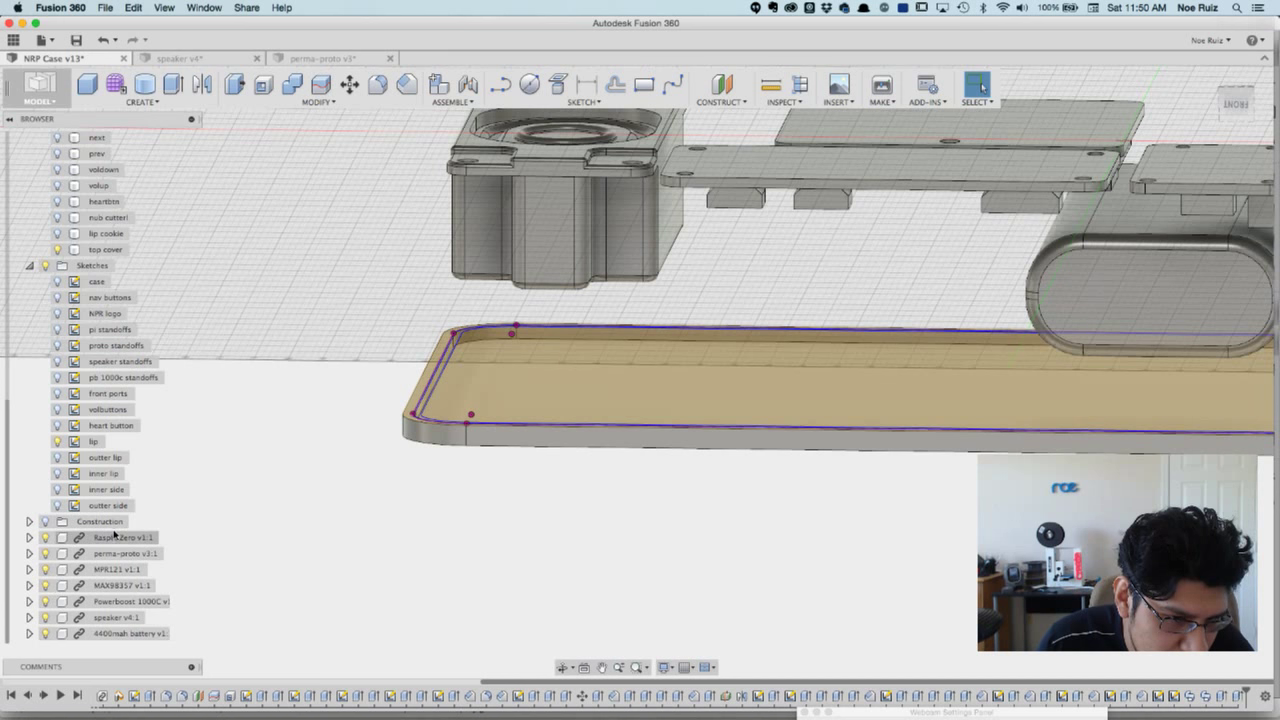
{"action": "left_click", "coordinate": [114, 537]}
{"action": "left_click", "coordinate": [116, 635], "text": "shift"}
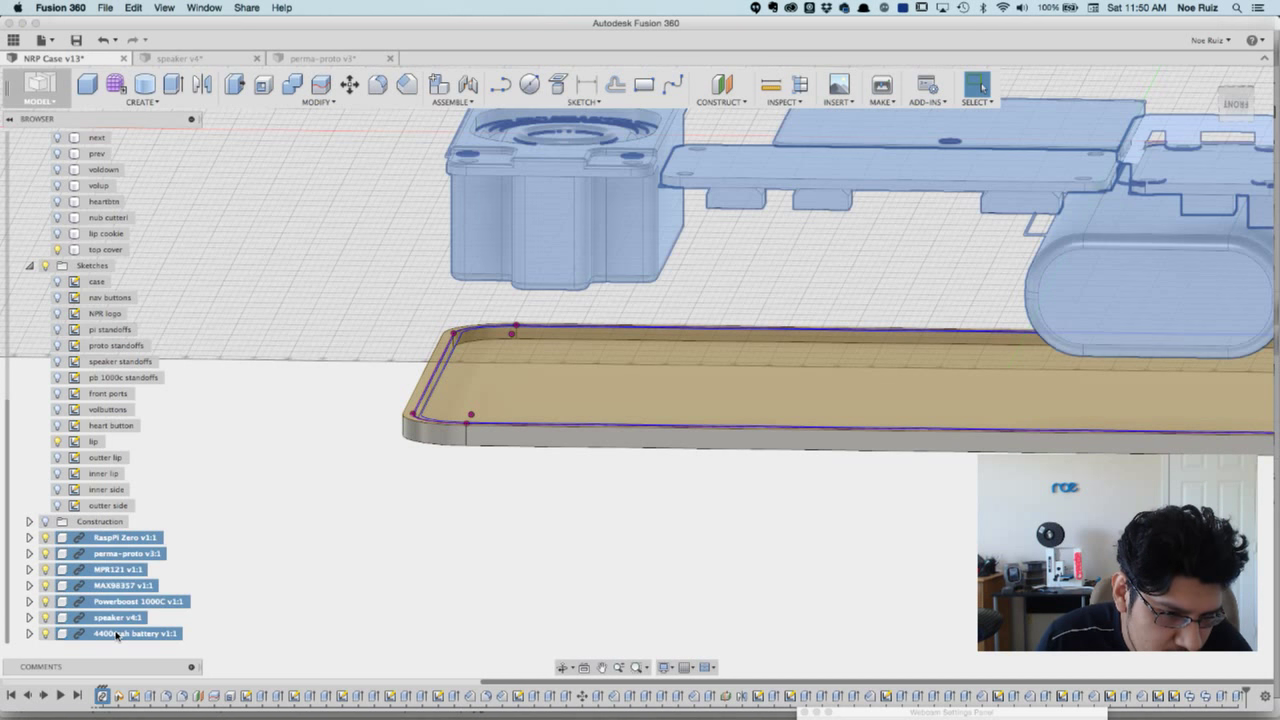
{"action": "right_click", "coordinate": [116, 635]}
{"action": "left_click", "coordinate": [171, 672]}
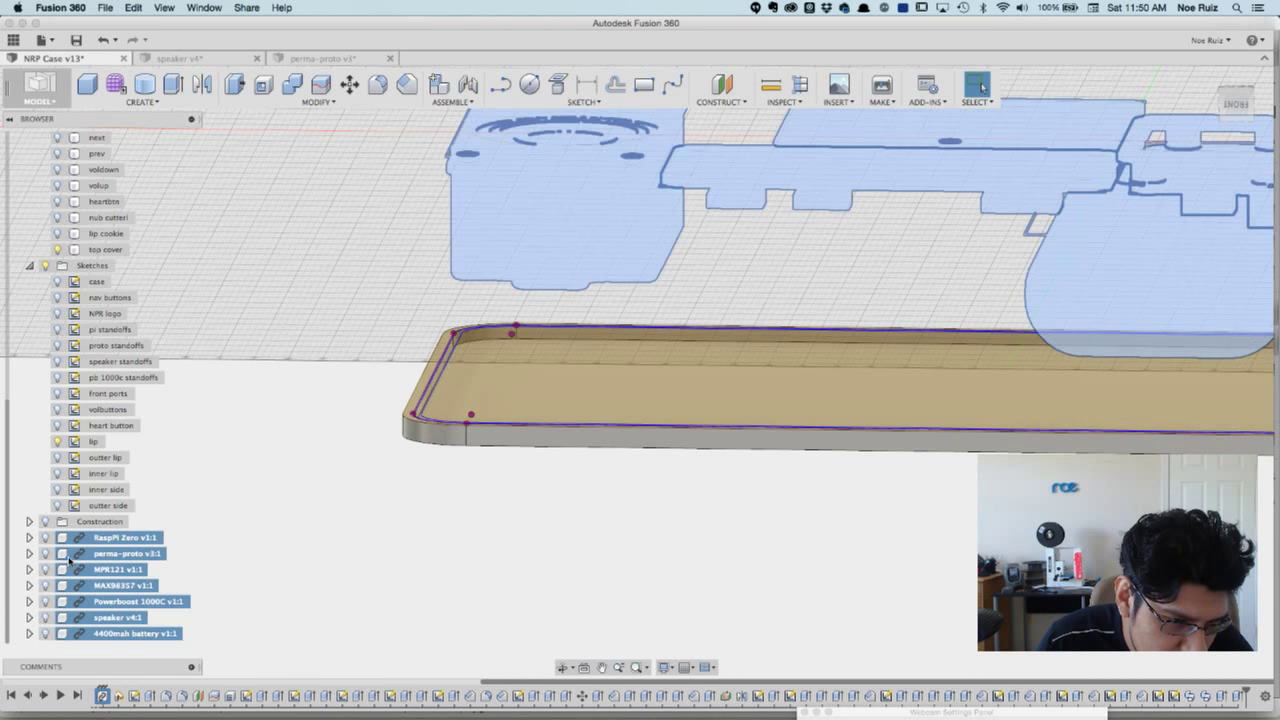
{"action": "scroll", "coordinate": [130, 540], "scroll_direction": "up", "scroll_amount": 3}
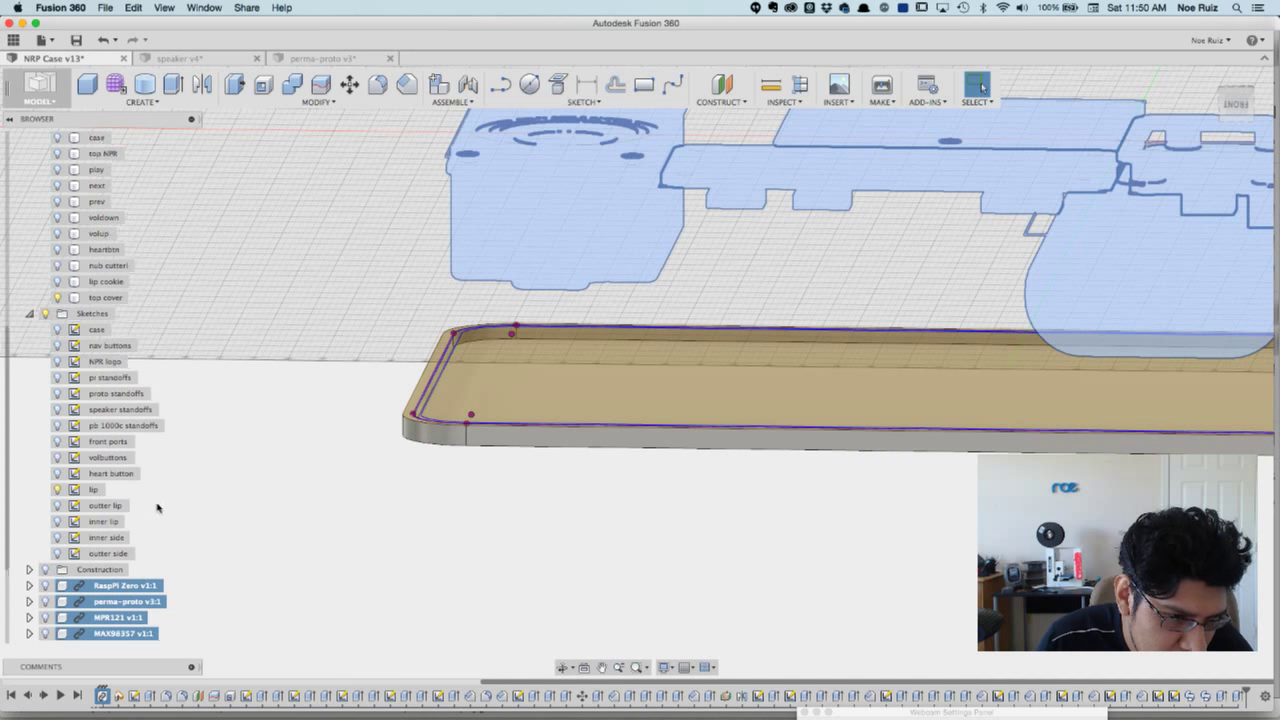
{"action": "scroll", "coordinate": [316, 398], "scroll_direction": "down", "scroll_amount": 2}
{"action": "scroll", "coordinate": [317, 405], "scroll_direction": "up", "scroll_amount": 2}
{"action": "scroll", "coordinate": [316, 403], "scroll_direction": "up", "scroll_amount": 3}
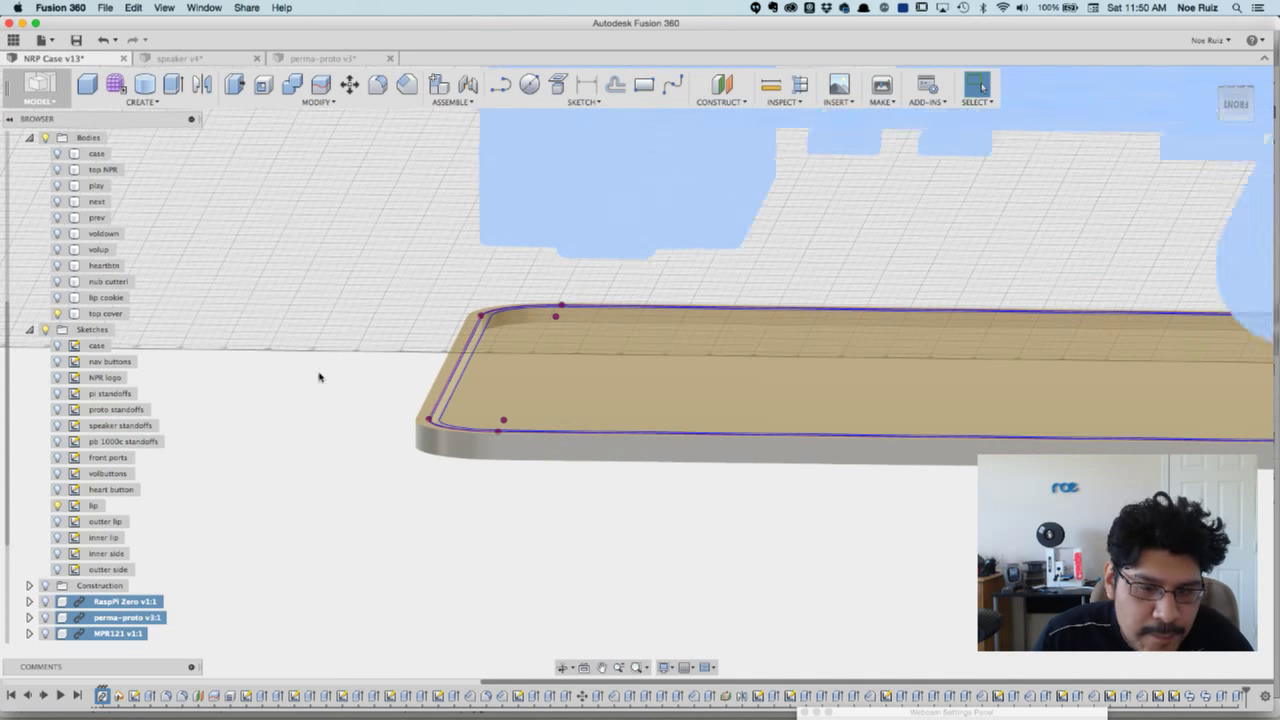
{"action": "left_click", "coordinate": [336, 372]}
- Hide the lip sketch and inspect the top cover's raised border from above at an angle
{"action": "mouse_move", "coordinate": [411, 543]}
{"action": "middle_mouse_down", "text": "shift"}
{"action": "mouse_move", "coordinate": [851, 346]}
{"action": "mouse_move", "coordinate": [757, 243]}
{"action": "mouse_move", "coordinate": [811, 251]}
{"action": "mouse_move", "coordinate": [770, 263]}
{"action": "middle_mouse_up", "text": "shift"}
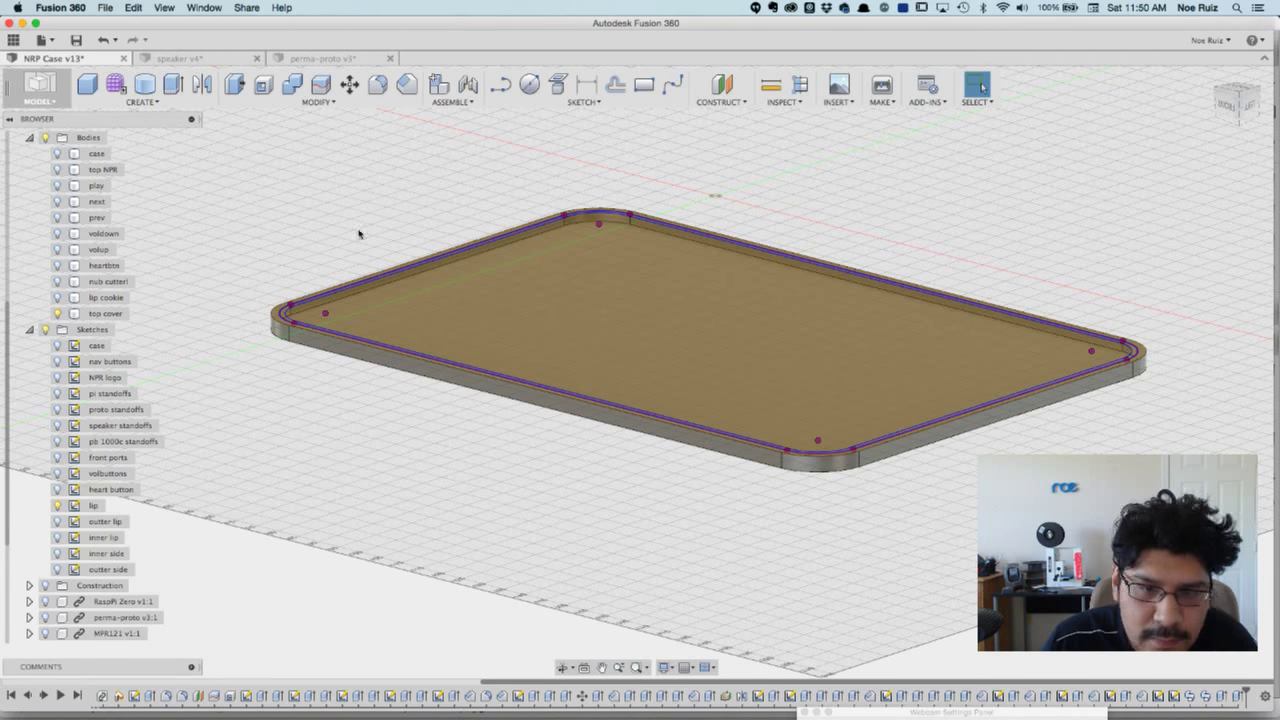
{"action": "left_click", "coordinate": [57, 505]}
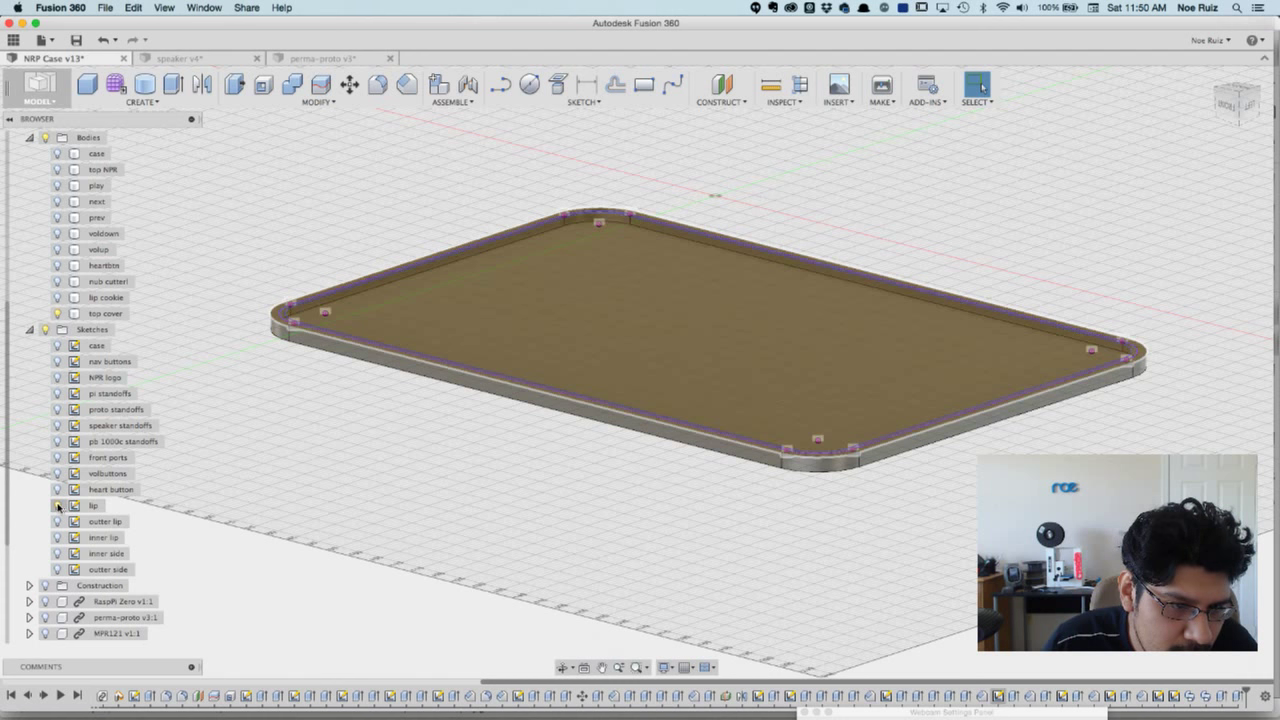
{"action": "middle_click_drag", "start_coordinate": [584, 504], "coordinate": [476, 507], "text": "shift"}
{"action": "left_click", "coordinate": [507, 304]}
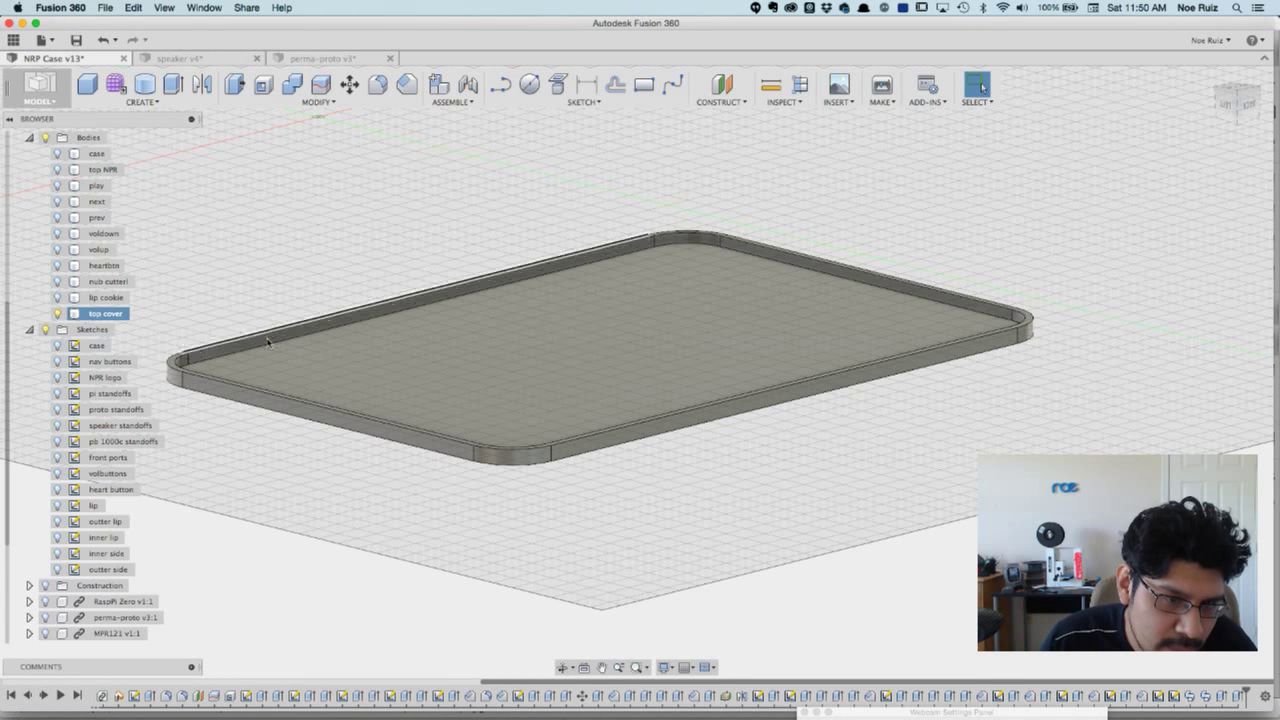
{"action": "scroll", "coordinate": [252, 345], "scroll_direction": "up", "scroll_amount": 3}
{"action": "middle_click_drag", "start_coordinate": [250, 305], "coordinate": [352, 278]}
{"action": "scroll", "coordinate": [297, 332], "scroll_direction": "up", "scroll_amount": 2}
{"action": "scroll", "coordinate": [296, 330], "scroll_direction": "down", "scroll_amount": 2}
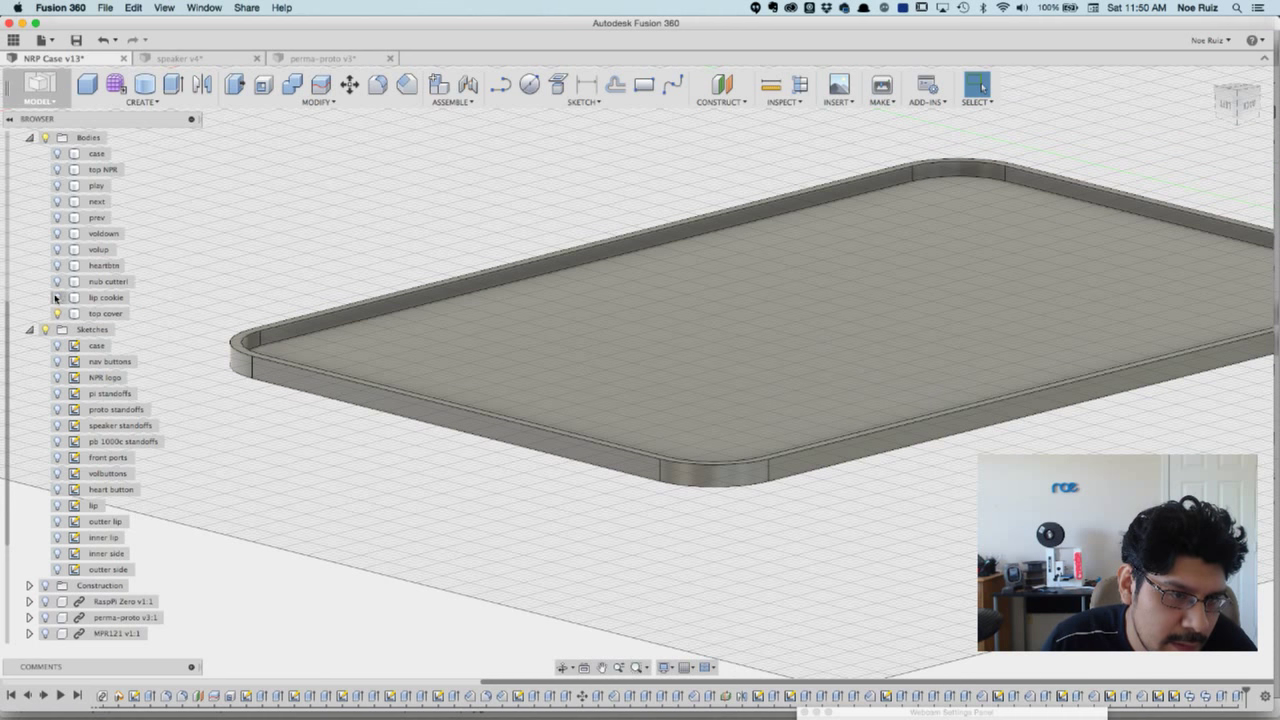
- Show the case body with the top cover in place and turn on the Section1 analysis
{"action": "scroll", "coordinate": [55, 175], "scroll_direction": "up", "scroll_amount": 1}
{"action": "left_click", "coordinate": [57, 169]}
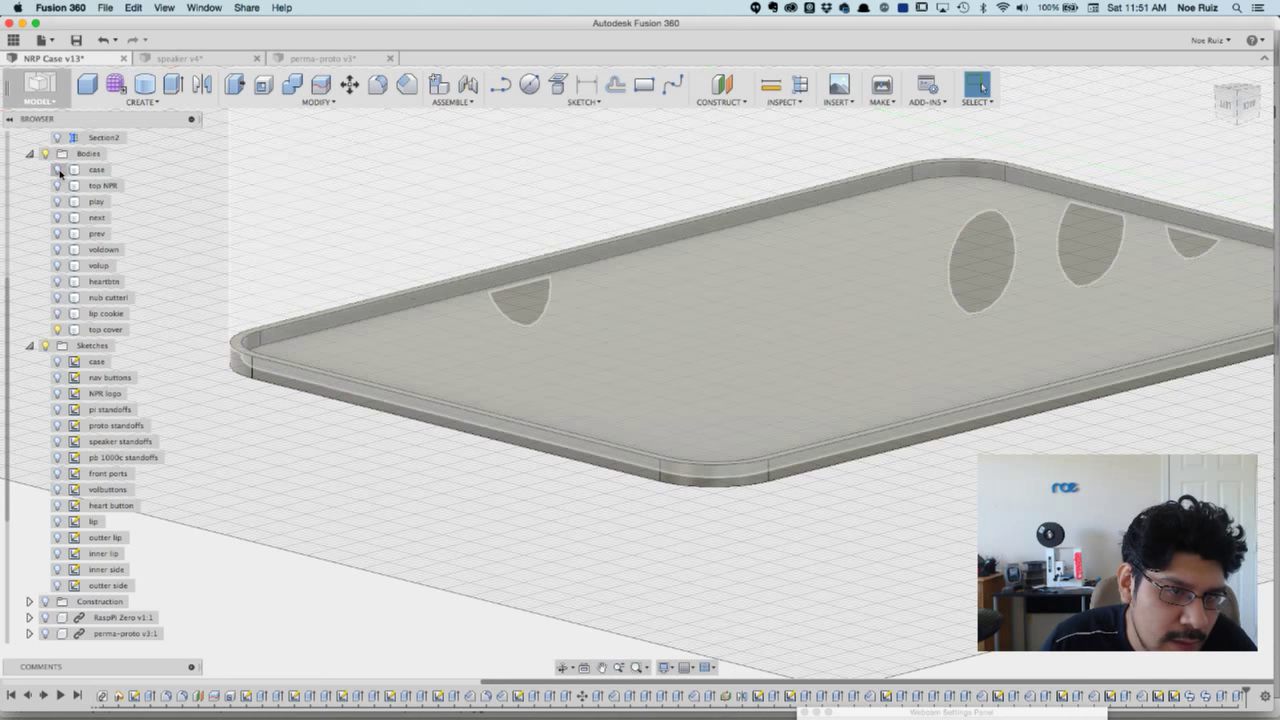
{"action": "middle_click_drag", "start_coordinate": [642, 573], "coordinate": [450, 300], "text": "shift"}
{"action": "scroll", "coordinate": [57, 181], "scroll_direction": "up", "scroll_amount": 5}
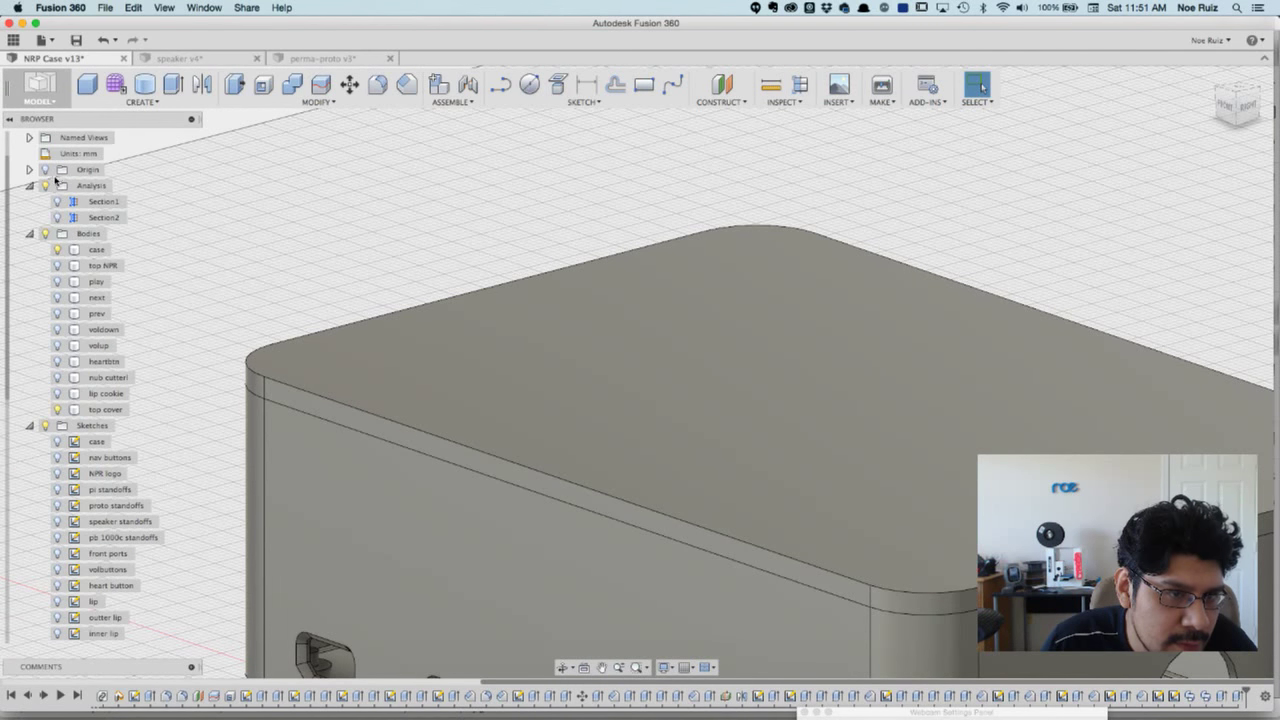
{"action": "left_click", "coordinate": [57, 201]}
{"action": "middle_click_drag", "start_coordinate": [459, 357], "coordinate": [618, 340], "text": "shift"}
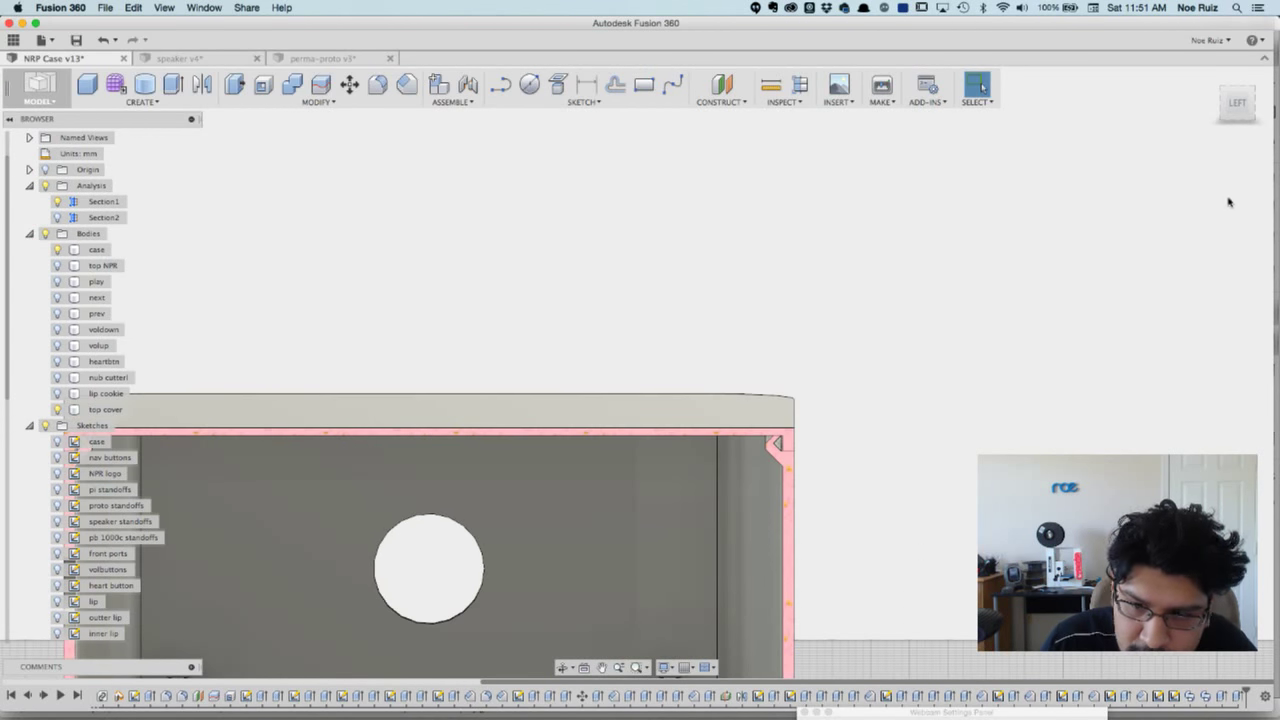
- Examine the Section1 cut straight from the left, checking how the cover's border meets the case wall and snap-fit lip
{"action": "left_click", "coordinate": [1243, 104]}
{"action": "scroll", "coordinate": [762, 463], "scroll_direction": "up", "scroll_amount": 6}
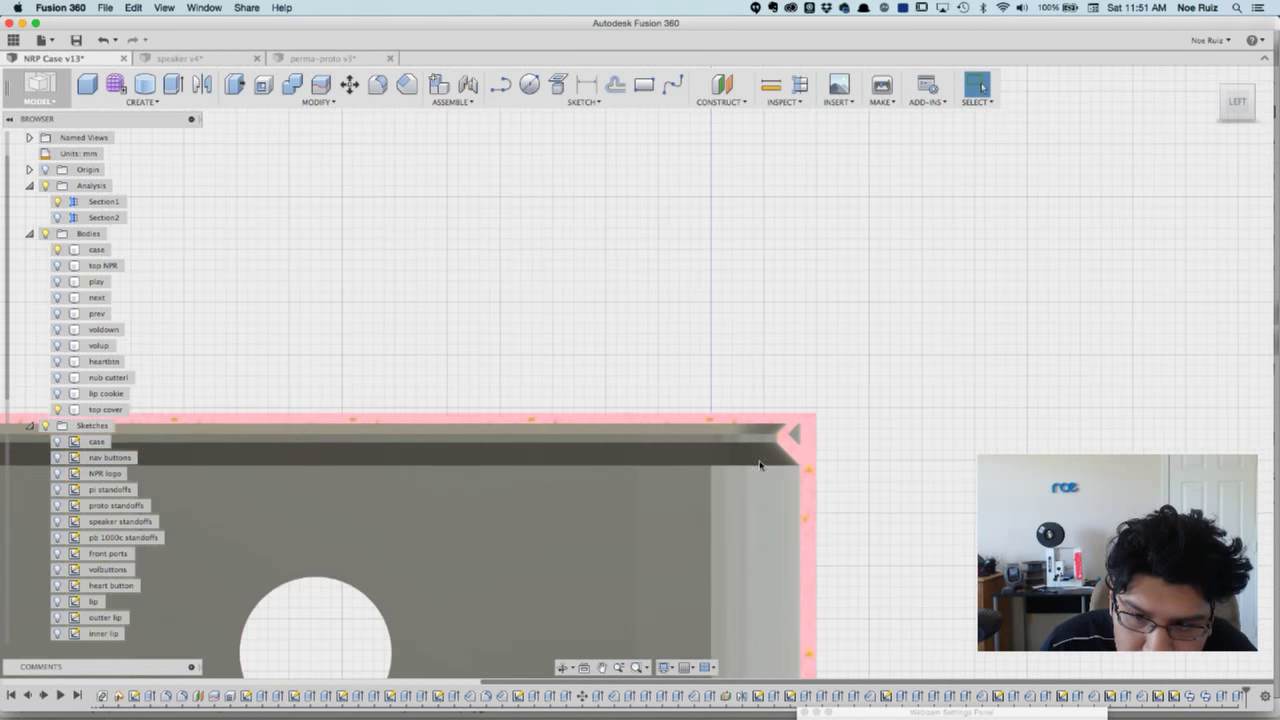
{"action": "scroll", "coordinate": [835, 390], "scroll_direction": "up", "scroll_amount": 2}
{"action": "scroll", "coordinate": [843, 363], "scroll_direction": "up", "scroll_amount": 2}
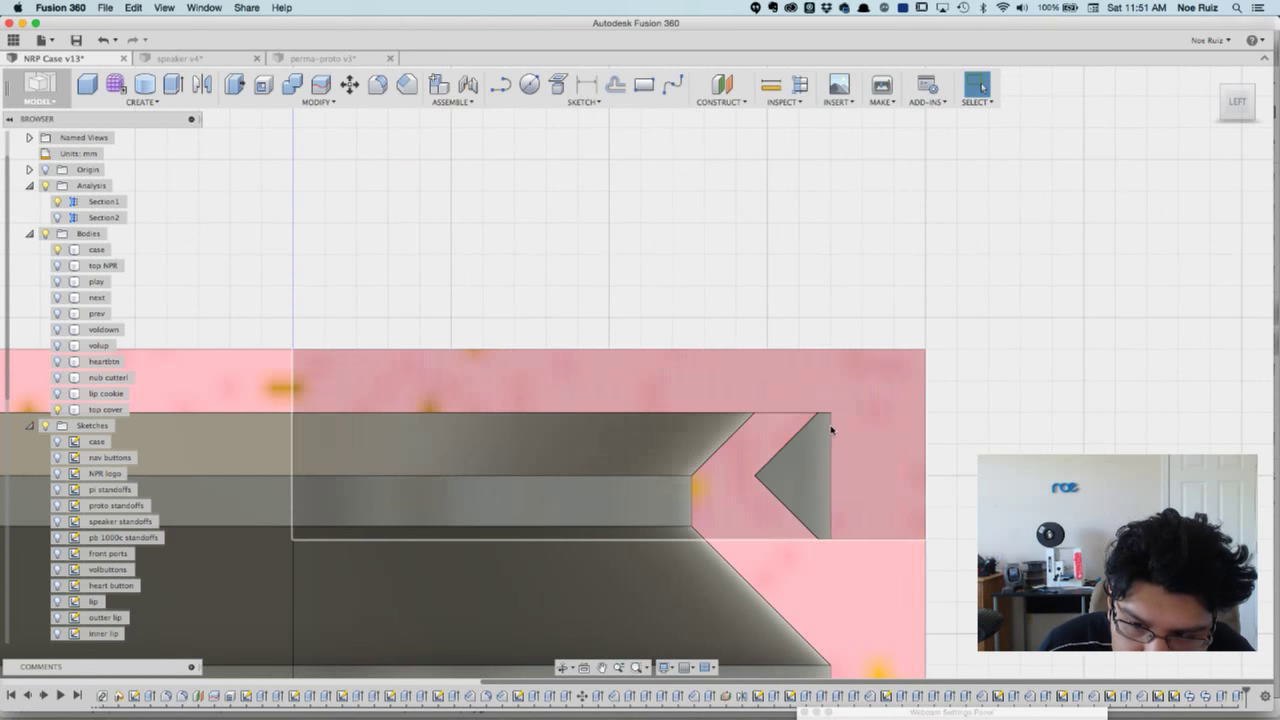
{"action": "left_click", "coordinate": [806, 459]}
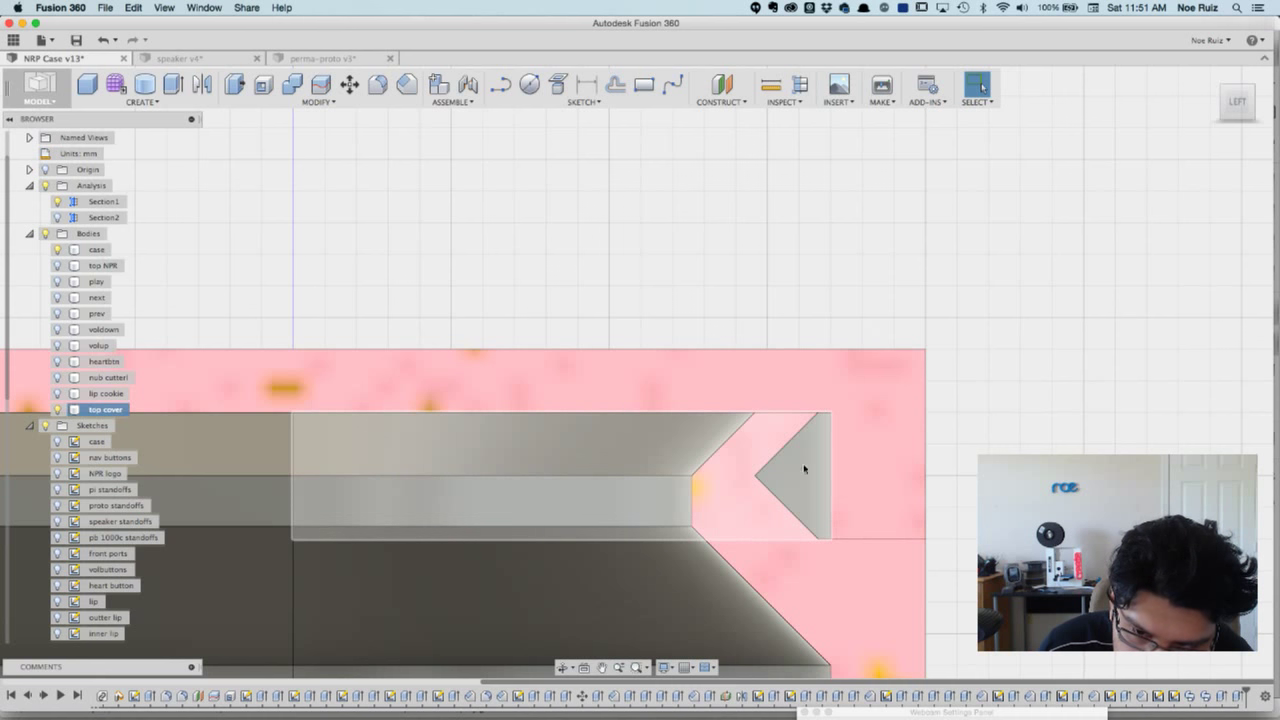
{"action": "left_click", "coordinate": [777, 490]}
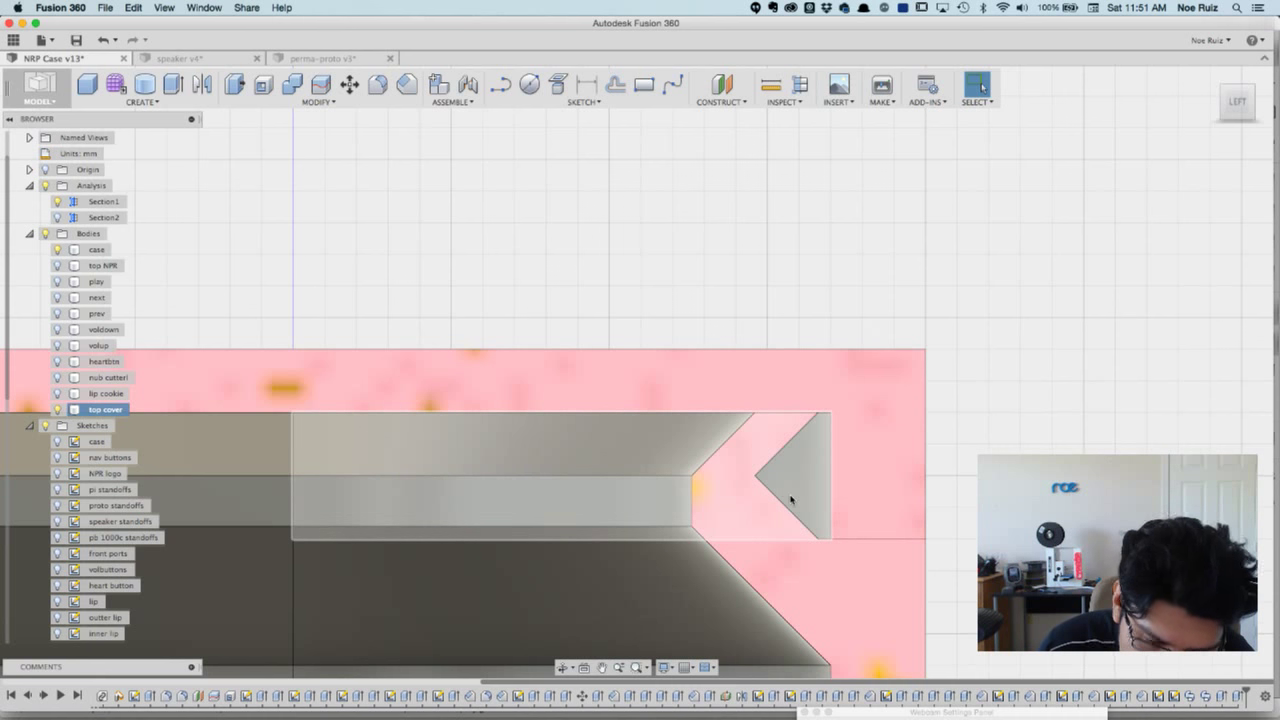
{"action": "scroll", "coordinate": [788, 283], "scroll_direction": "down", "scroll_amount": 5}
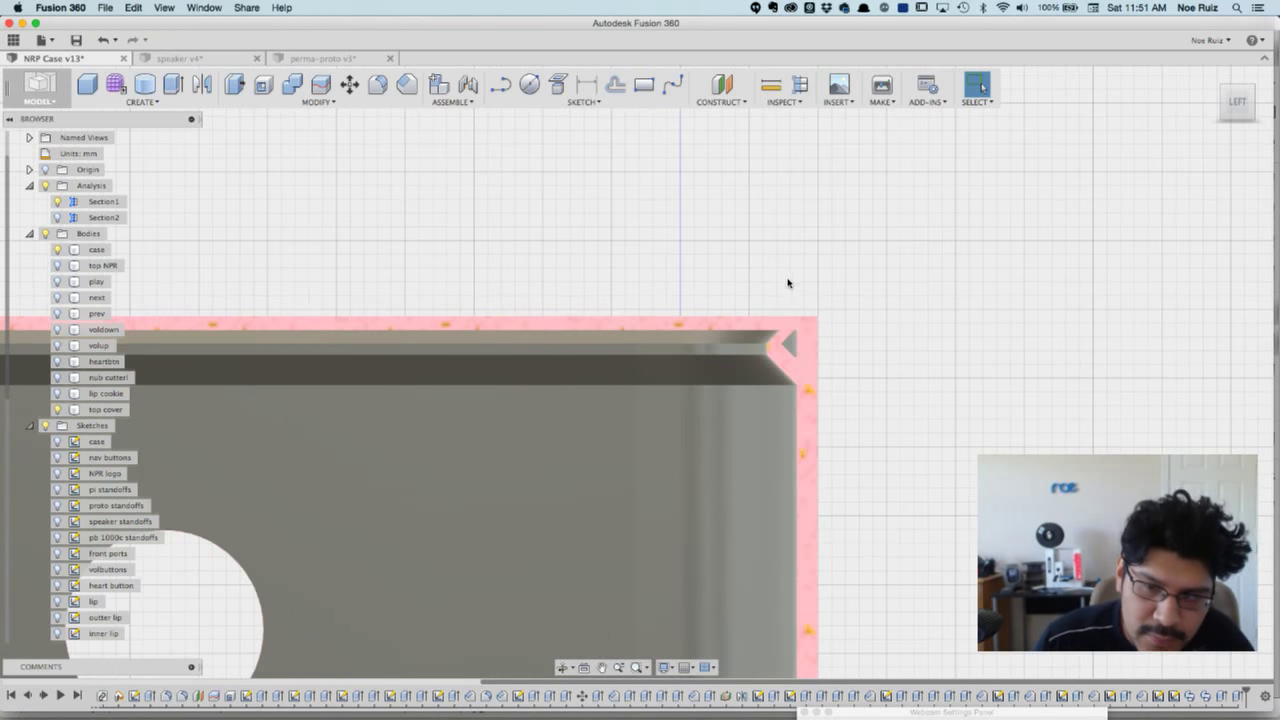
{"action": "scroll", "coordinate": [780, 277], "scroll_direction": "up", "scroll_amount": 5}
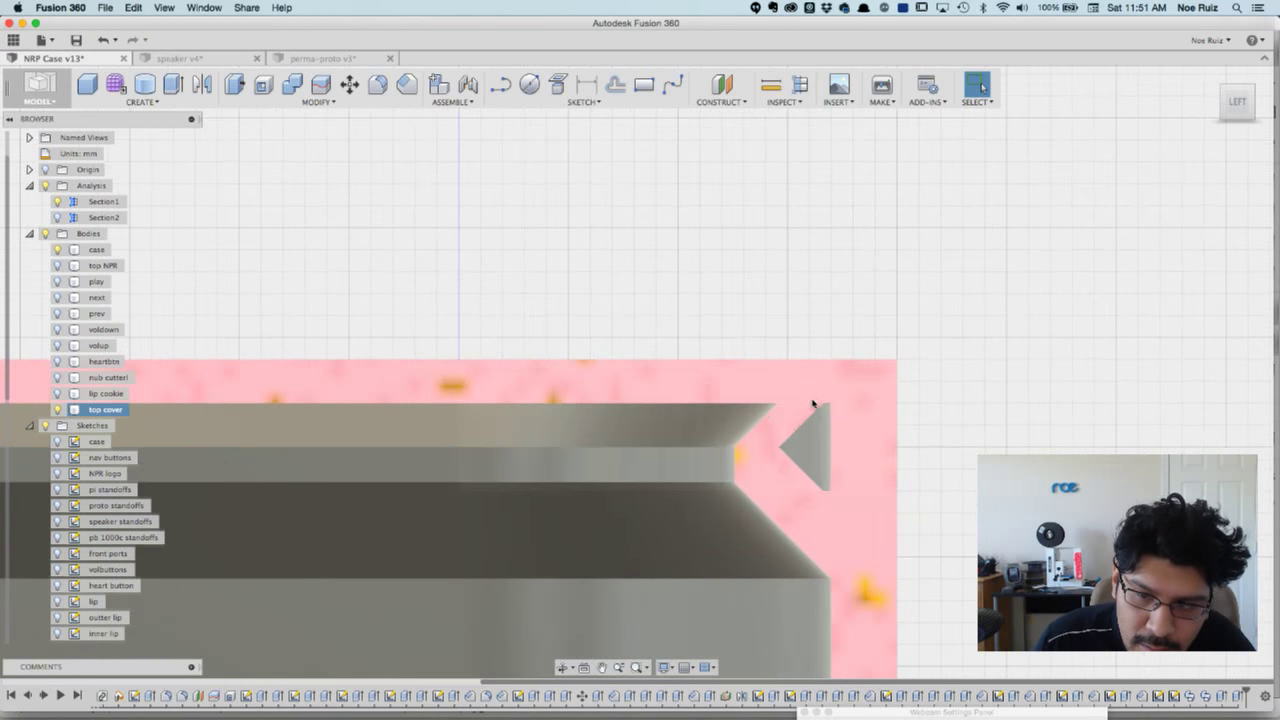
{"action": "scroll", "coordinate": [820, 410], "scroll_direction": "down", "scroll_amount": 4}
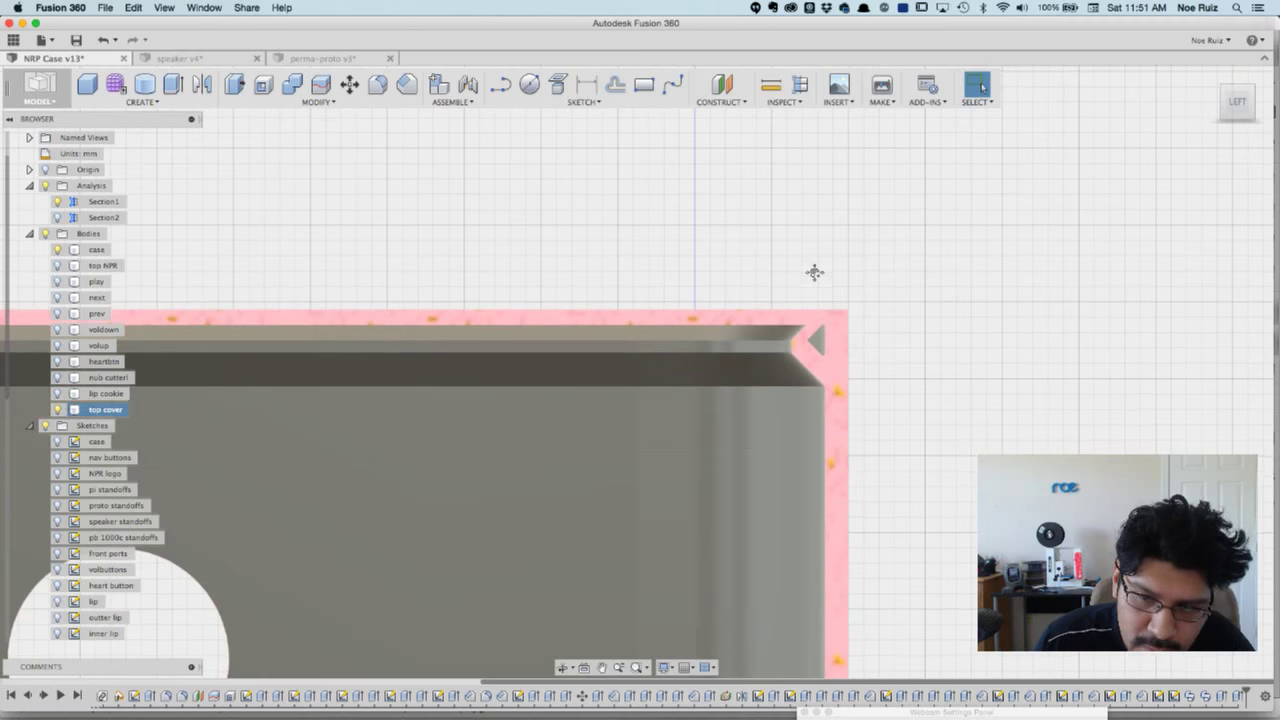
{"action": "scroll", "coordinate": [815, 342], "scroll_direction": "down", "scroll_amount": 2}
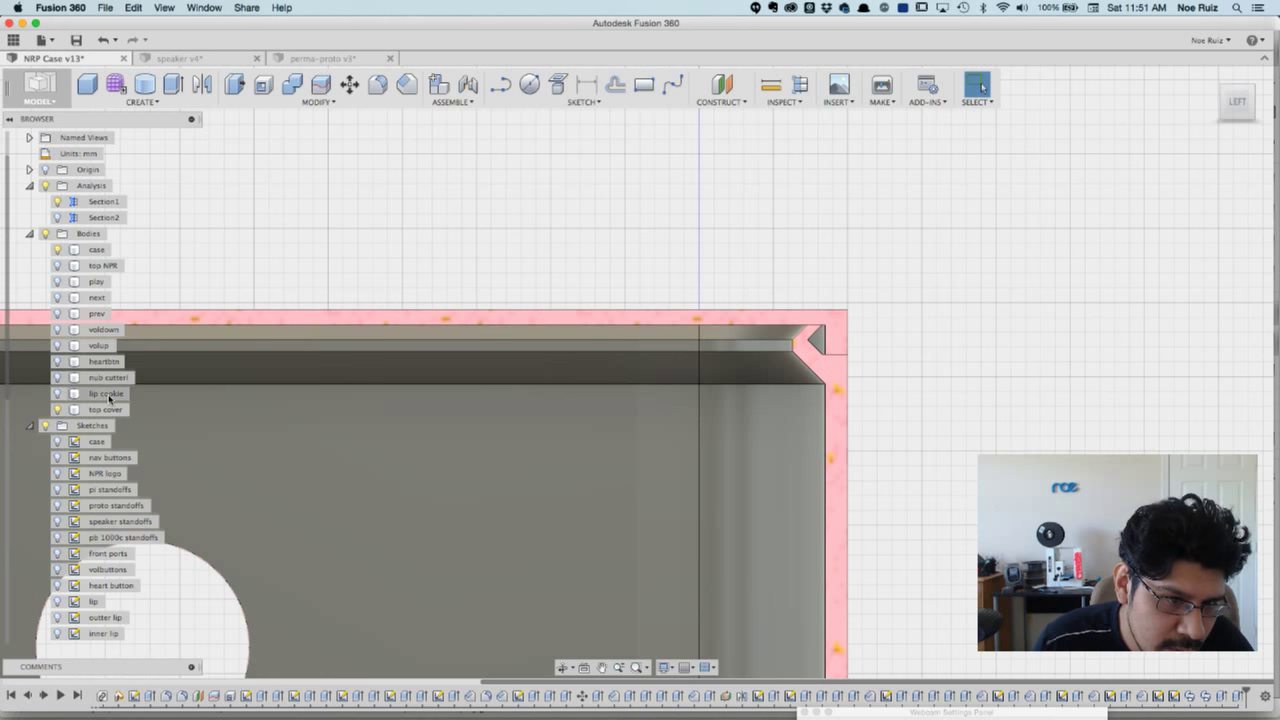
- Hide the case body and turn off the Section1 analysis
{"action": "left_click", "coordinate": [57, 250]}
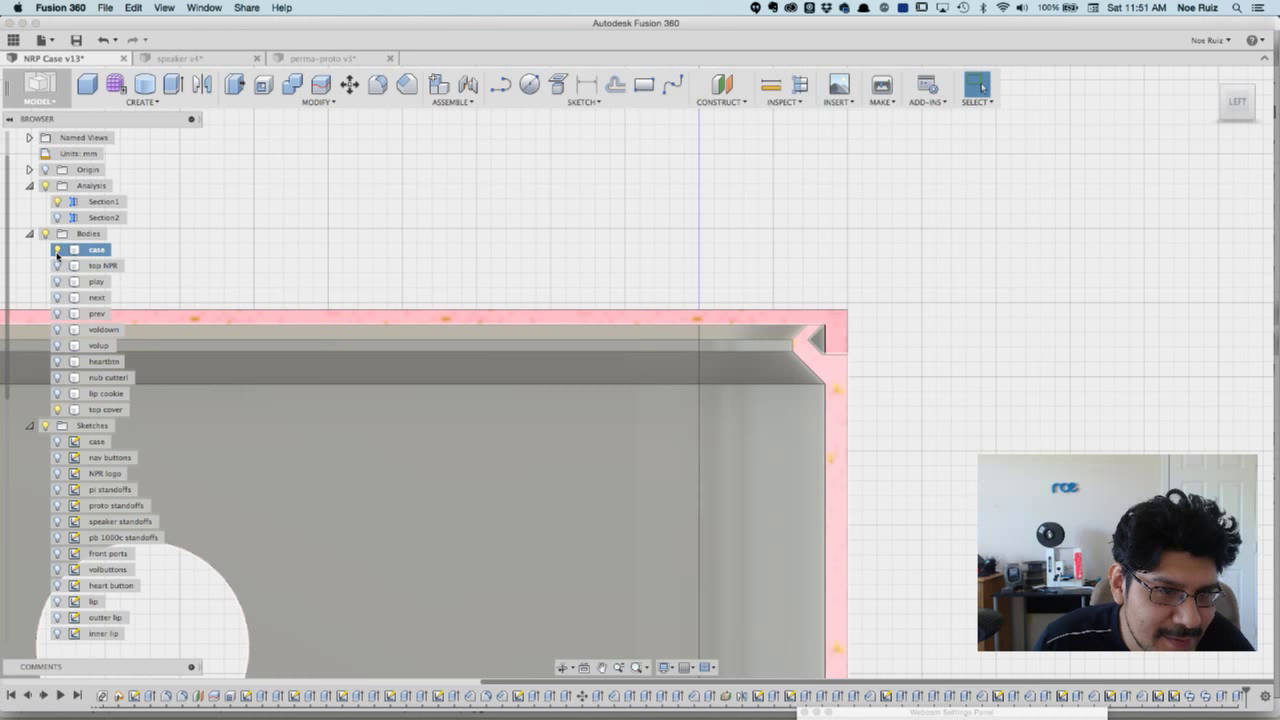
{"action": "left_click", "coordinate": [57, 250]}
{"action": "left_click", "coordinate": [57, 202]}
- Sketch a rectangle about 6.9 mm long and 2 mm high on the inner face of the top cover's long border
{"action": "middle_click_drag", "start_coordinate": [718, 508], "coordinate": [771, 295], "text": "shift"}
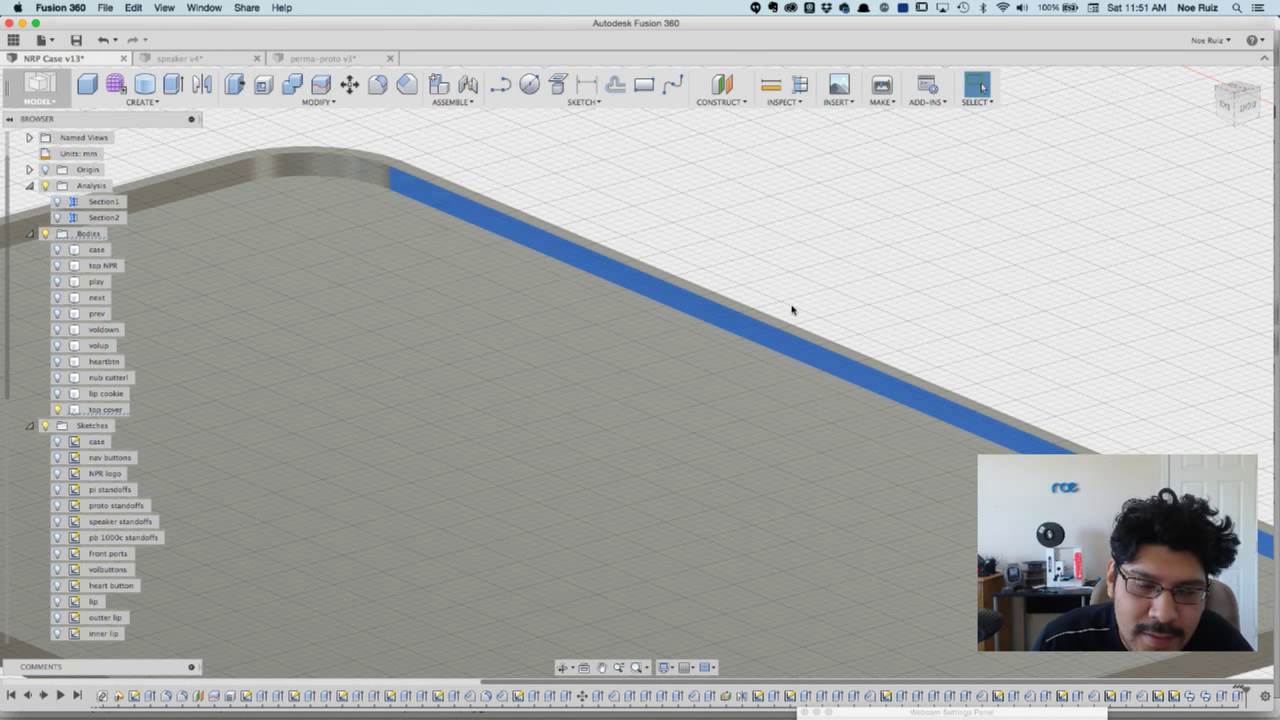
{"action": "left_click", "coordinate": [750, 327]}
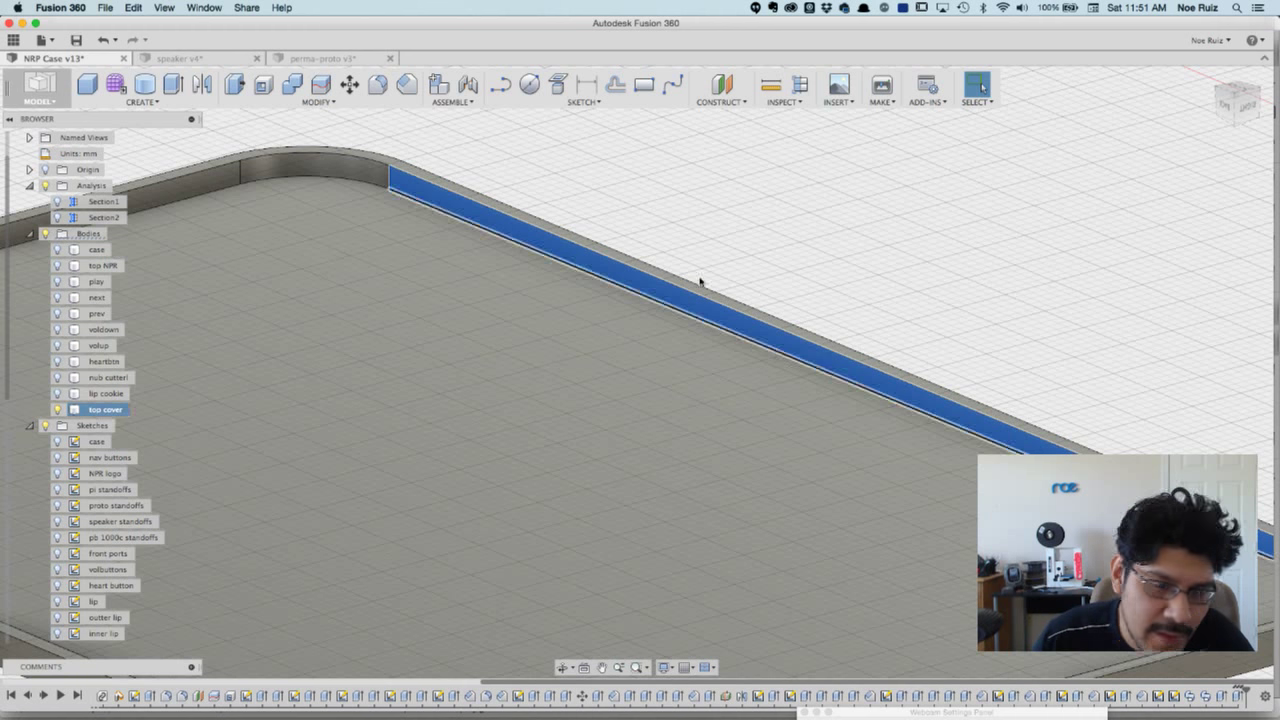
{"action": "left_click", "coordinate": [690, 195]}
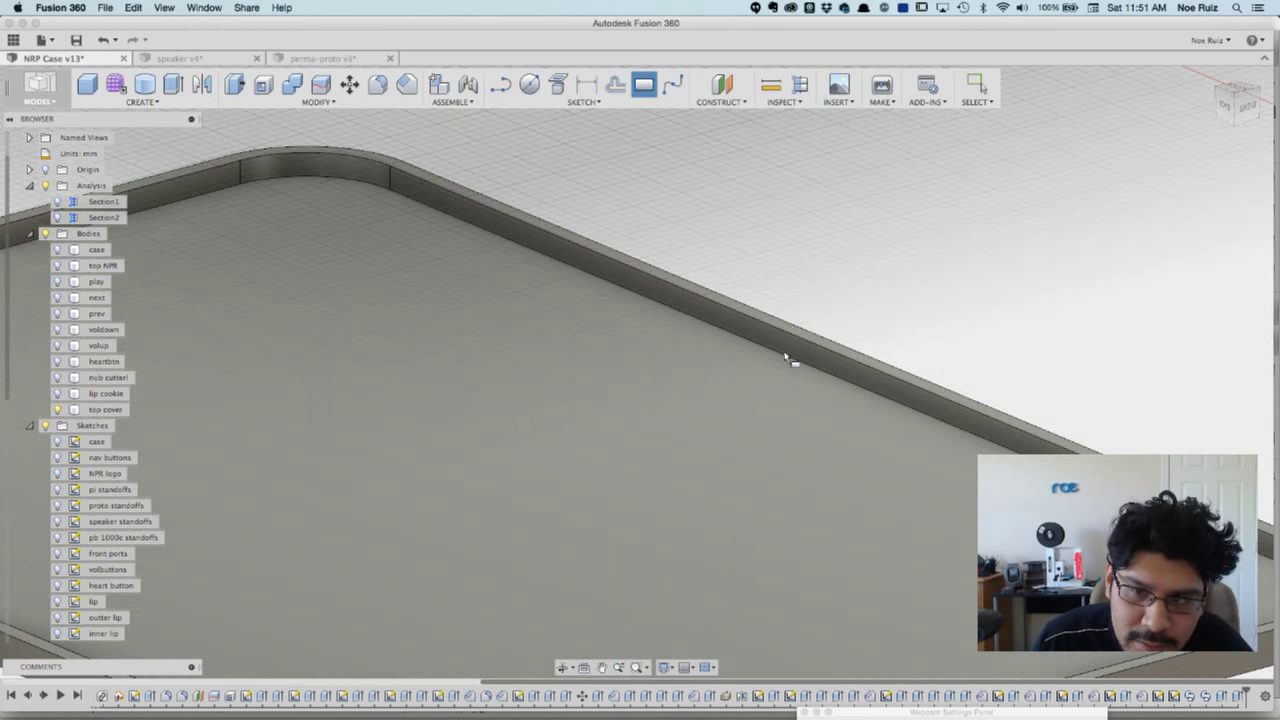
{"action": "left_click", "coordinate": [780, 348]}
{"action": "left_click", "coordinate": [766, 332]}
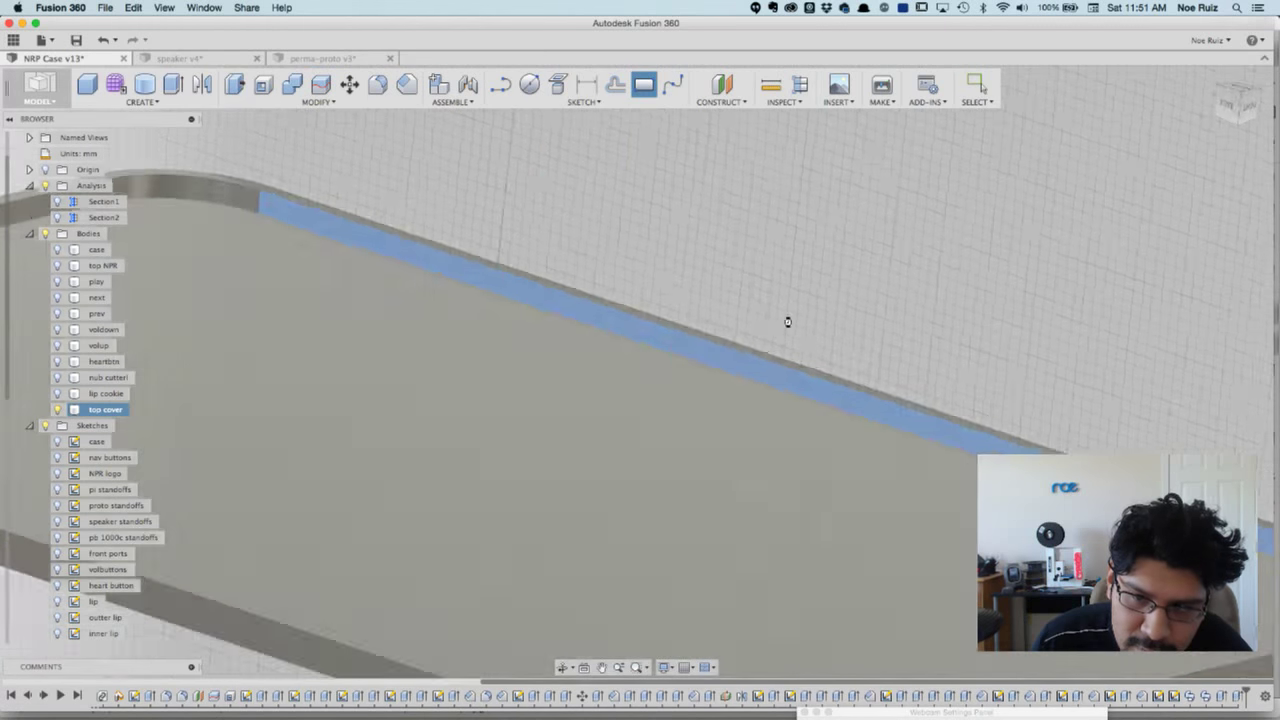
{"action": "mouse_move", "coordinate": [763, 438]}
{"action": "middle_mouse_down", "text": "shift"}
{"action": "mouse_move", "coordinate": [560, 320]}
{"action": "mouse_move", "coordinate": [463, 291]}
{"action": "mouse_move", "coordinate": [580, 277]}
{"action": "mouse_move", "coordinate": [680, 330]}
{"action": "mouse_move", "coordinate": [729, 337]}
{"action": "mouse_move", "coordinate": [677, 289]}
{"action": "mouse_move", "coordinate": [780, 357]}
{"action": "mouse_move", "coordinate": [786, 347]}
{"action": "middle_mouse_up", "text": "shift"}
{"action": "scroll", "coordinate": [713, 346], "scroll_direction": "up", "scroll_amount": 5}
{"action": "mouse_move", "coordinate": [765, 260]}
{"action": "middle_mouse_down", "text": "shift"}
{"action": "mouse_move", "coordinate": [726, 366]}
{"action": "mouse_move", "coordinate": [786, 320]}
{"action": "mouse_move", "coordinate": [769, 281]}
{"action": "middle_mouse_up", "text": "shift"}
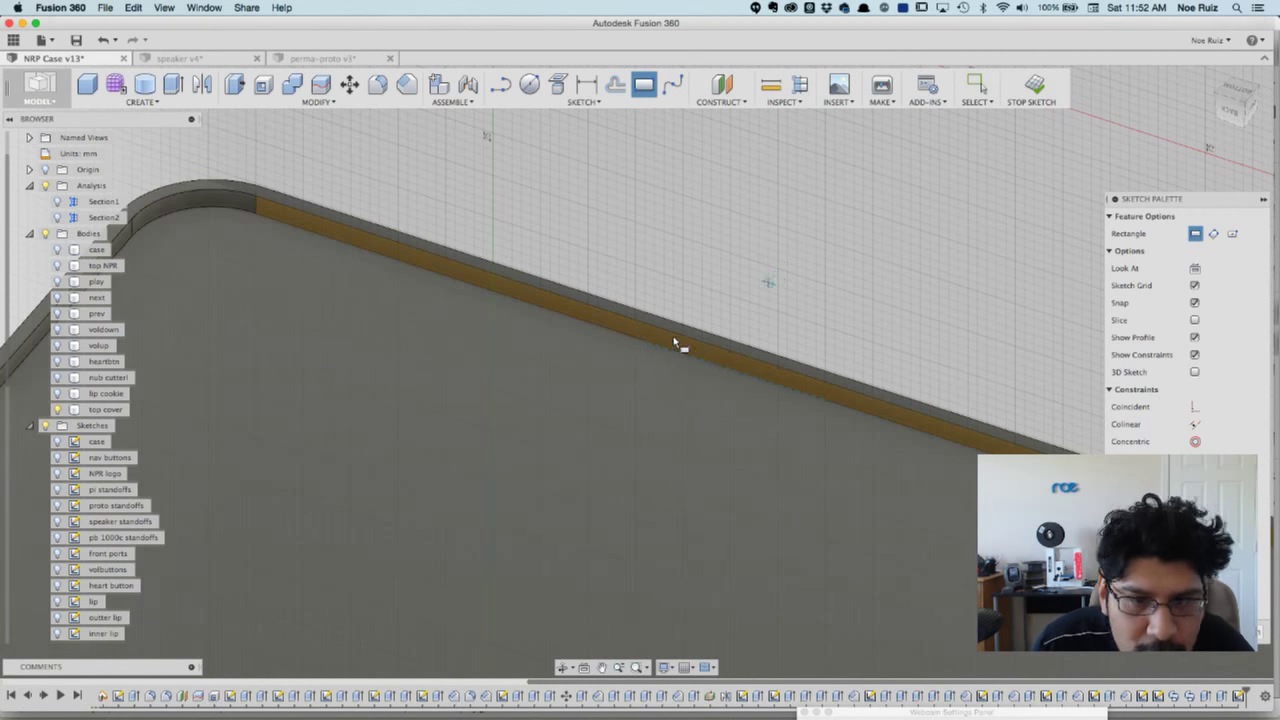
{"action": "scroll", "coordinate": [638, 331], "scroll_direction": "up", "scroll_amount": 5}
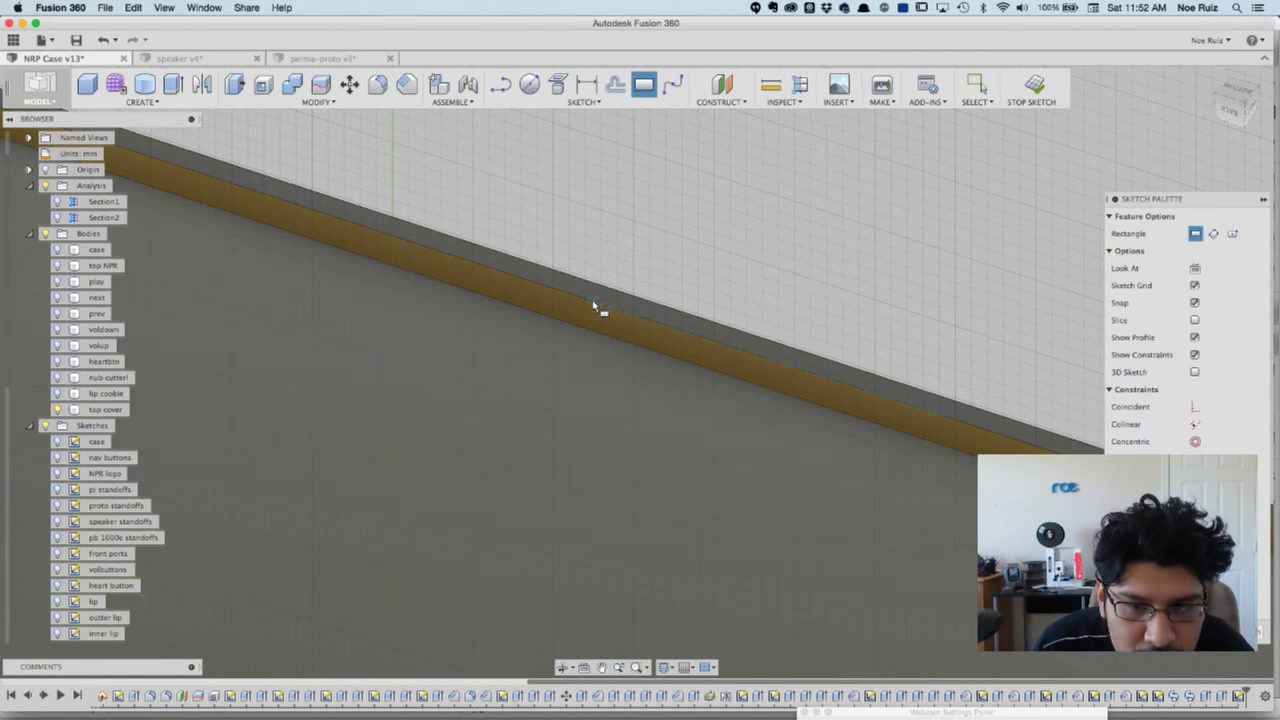
{"action": "key", "text": "Tab"}
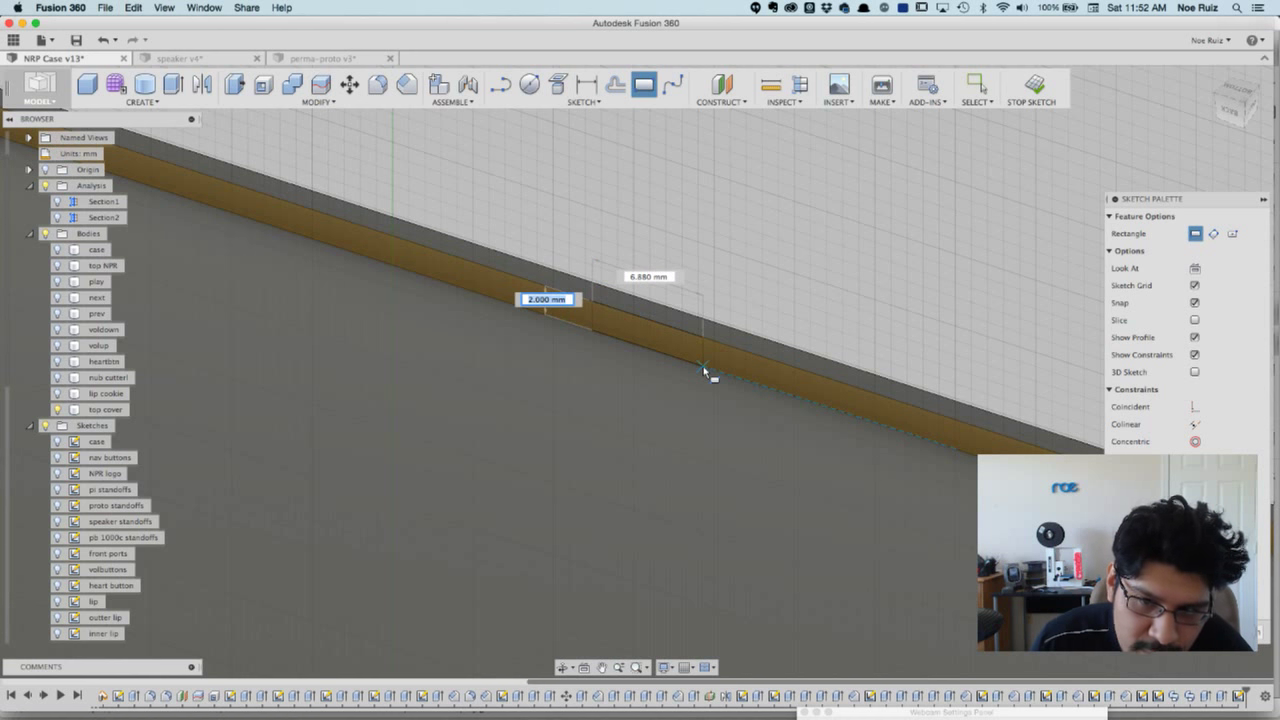
{"action": "left_click", "coordinate": [703, 366]}
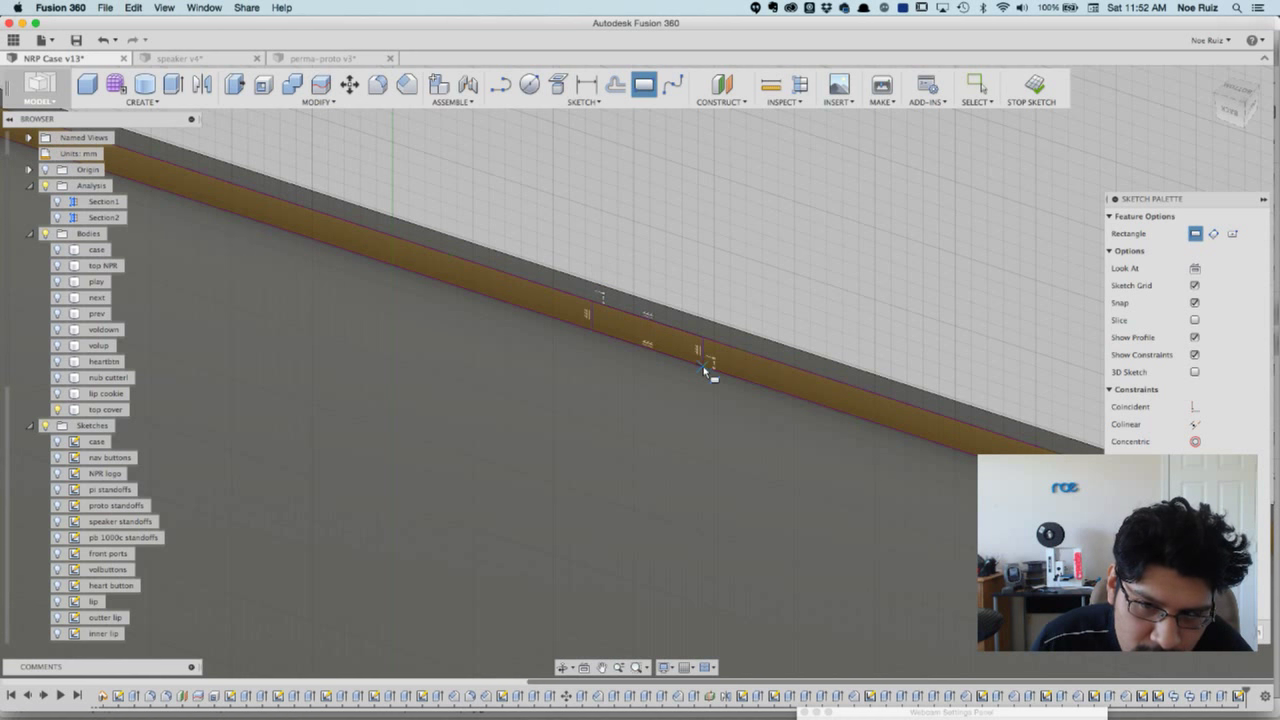
{"action": "left_click", "coordinate": [1043, 88]}
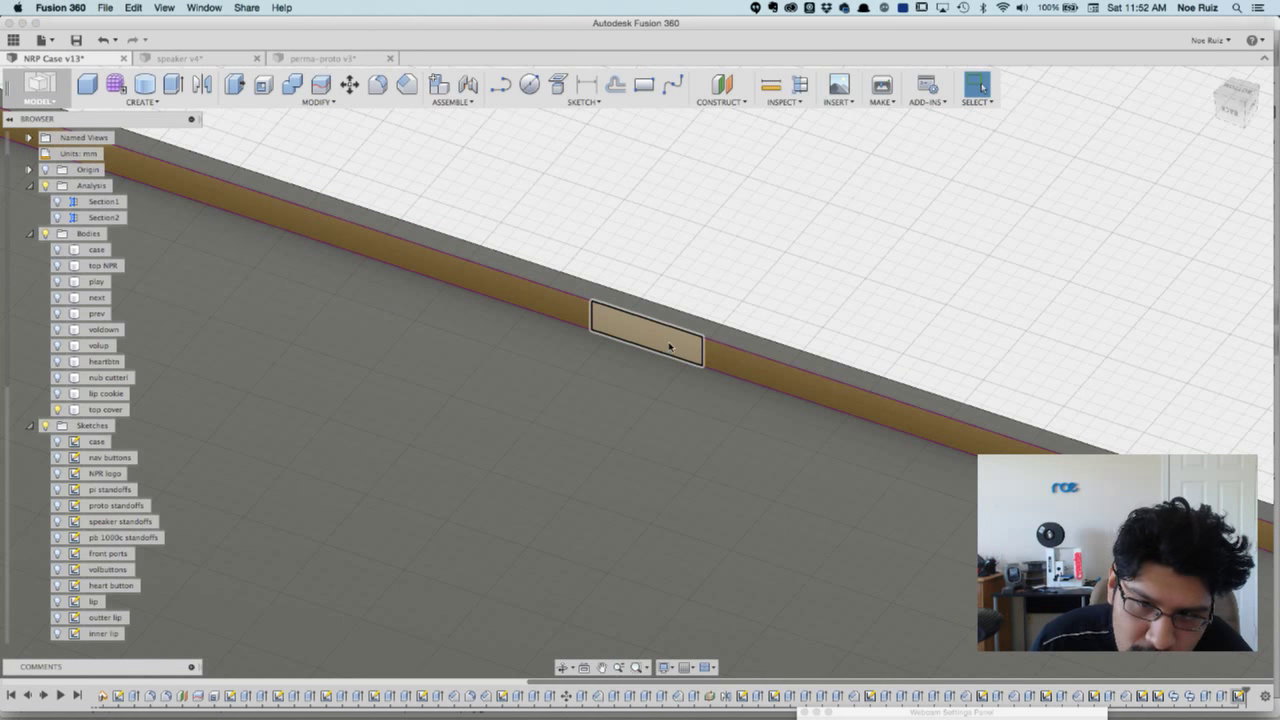
- Extrude the small rectangle 1 mm inward from the border as a new body
{"action": "key", "text": "e"}
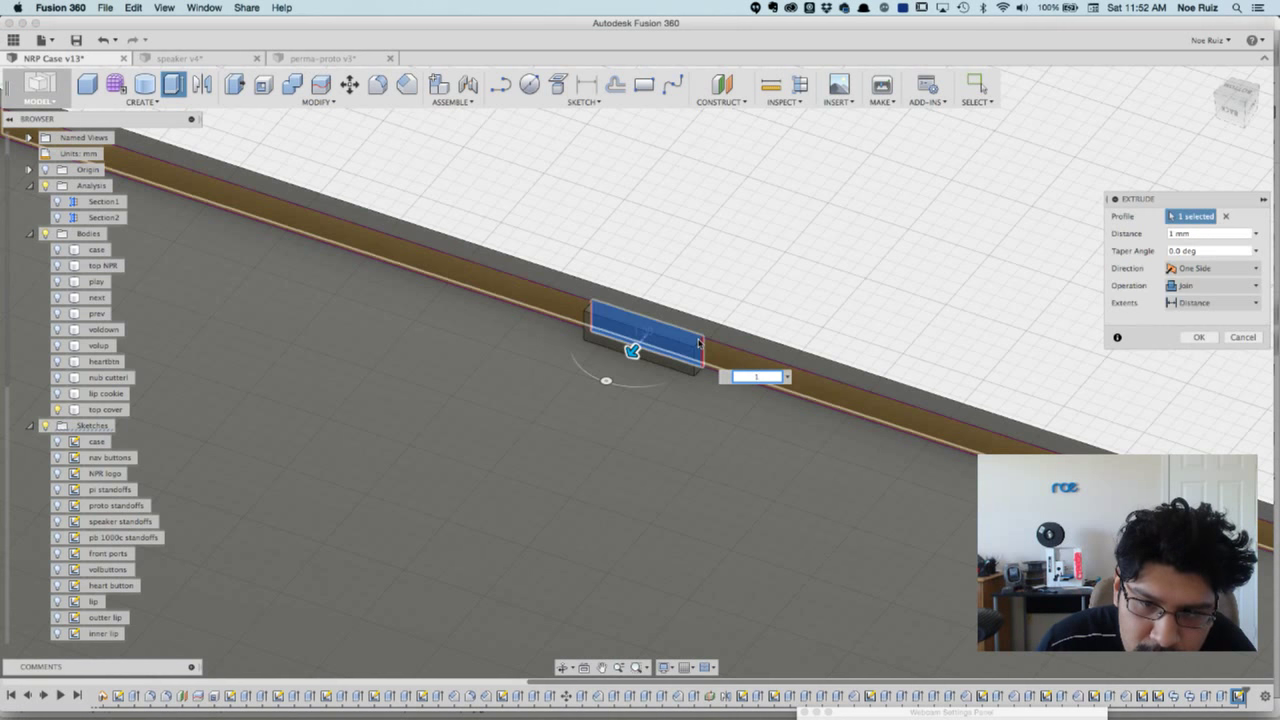
{"action": "left_click", "coordinate": [1215, 285]}
{"action": "left_click", "coordinate": [1213, 345]}
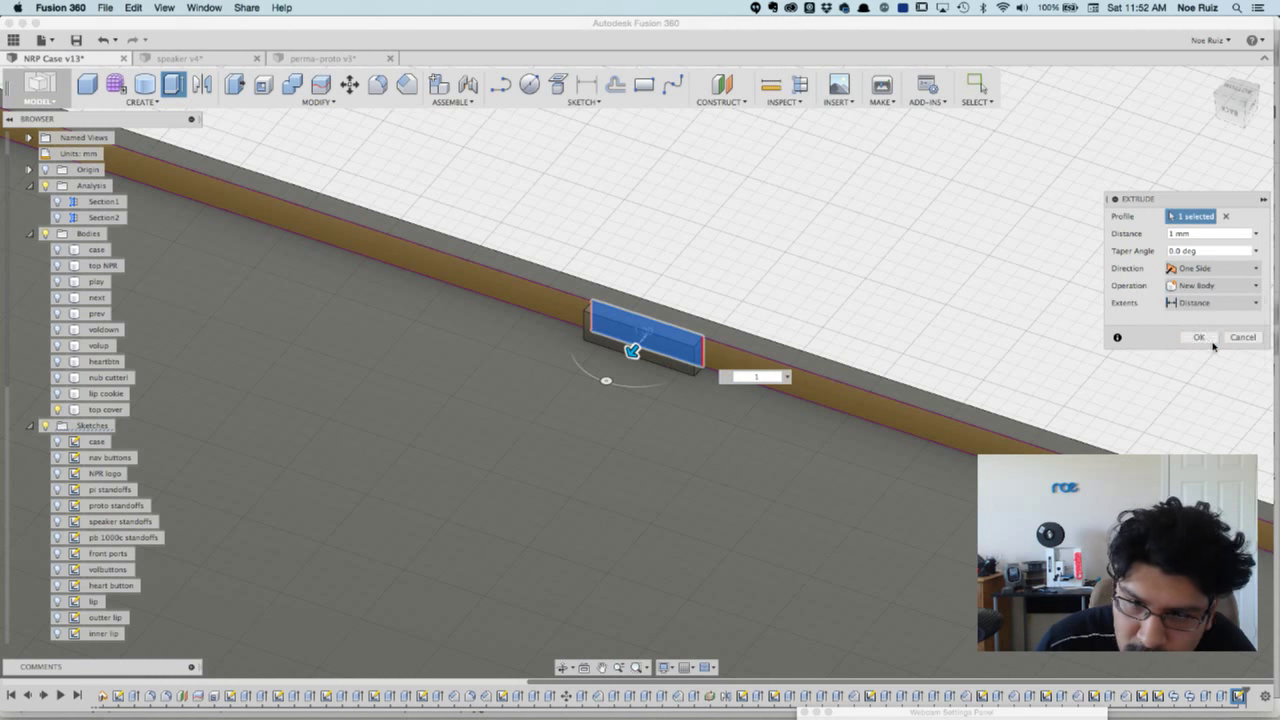
{"action": "left_click", "coordinate": [1195, 340]}
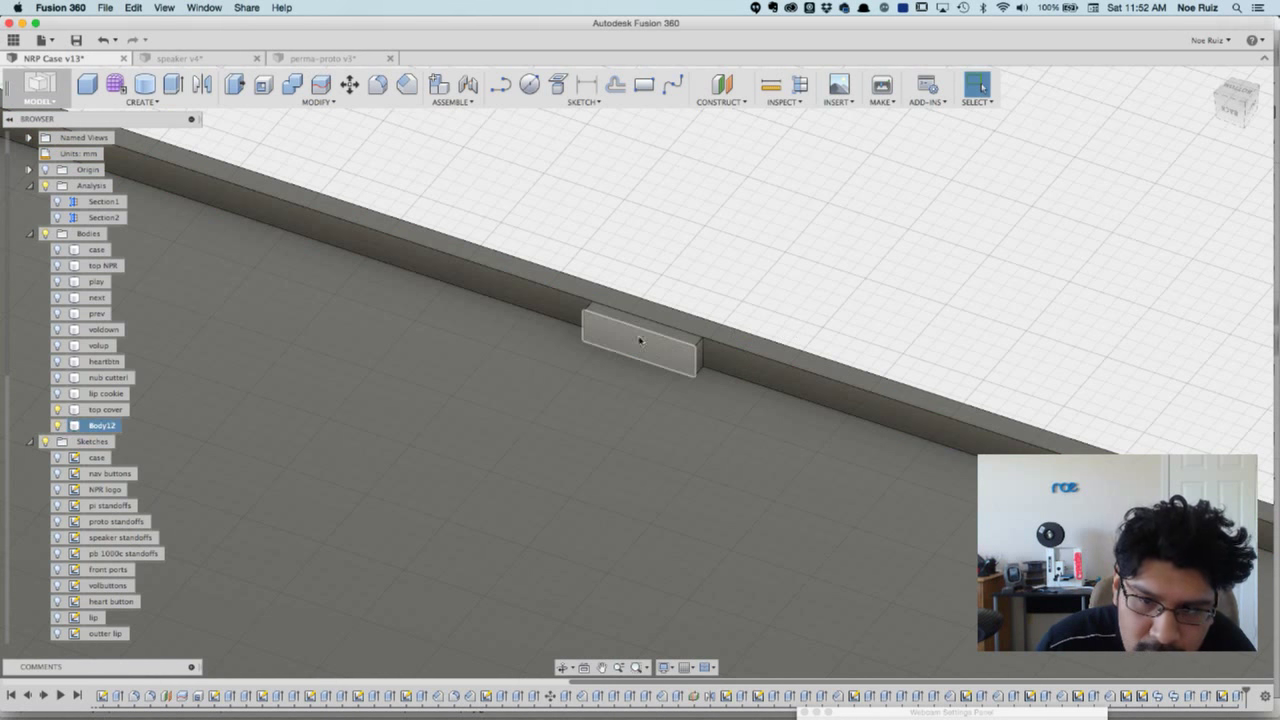
- Chamfer the two long inner edges of the small block with an equal distance of 1 mm
{"action": "left_click", "coordinate": [406, 84]}
{"action": "left_click", "coordinate": [638, 352]}
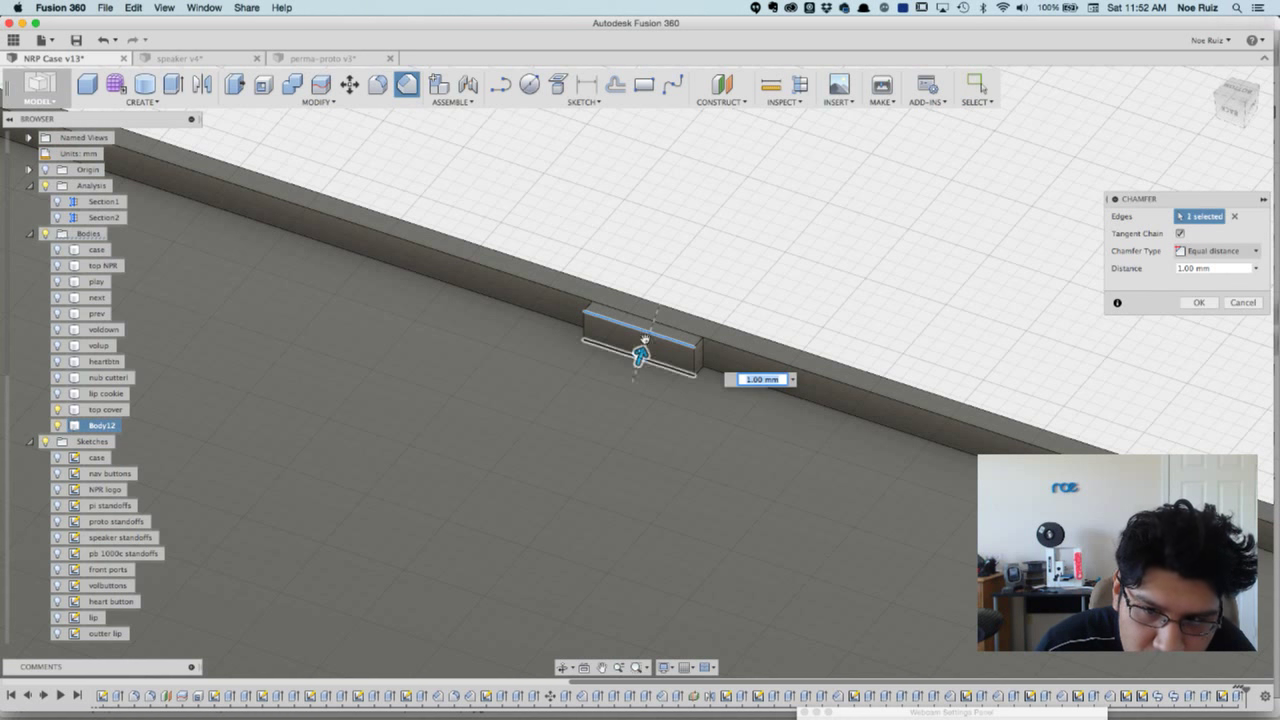
{"action": "left_click", "coordinate": [639, 360]}
{"action": "left_click", "coordinate": [1199, 302]}
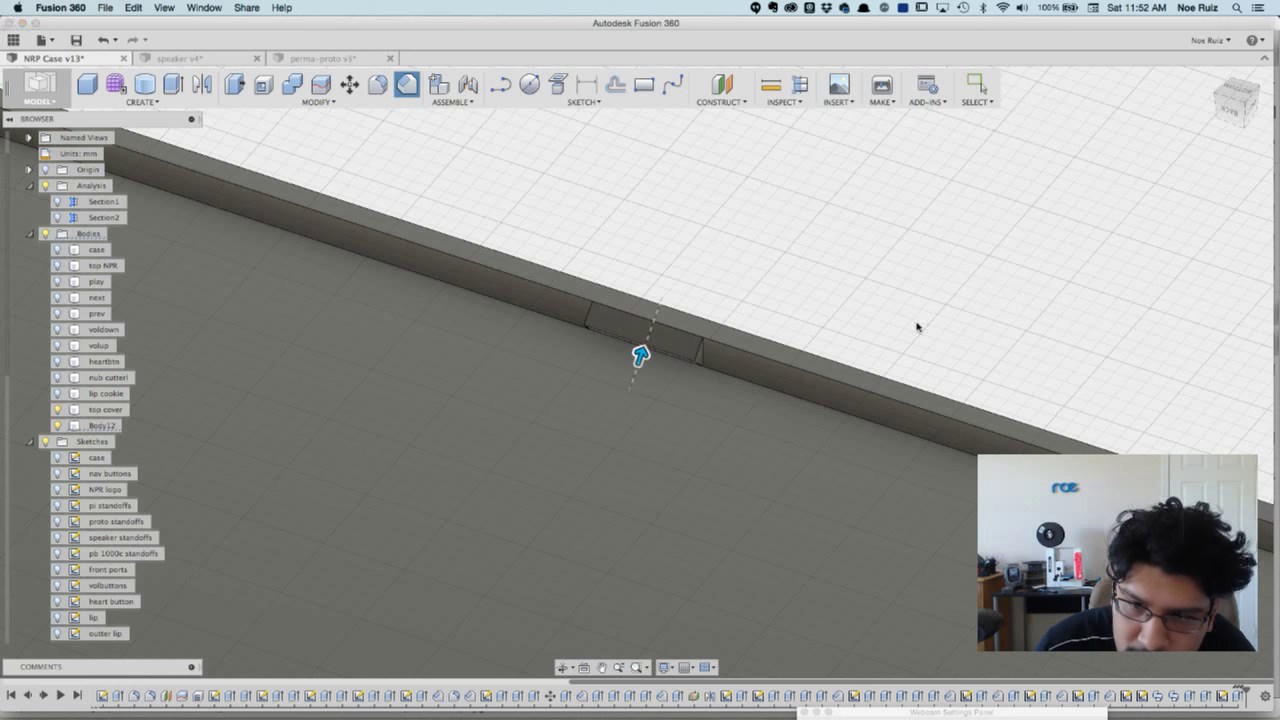
- Project the triangular end face of the chamfered block into a new sketch on that face
{"action": "middle_click_drag", "start_coordinate": [837, 289], "coordinate": [792, 283], "text": "shift"}
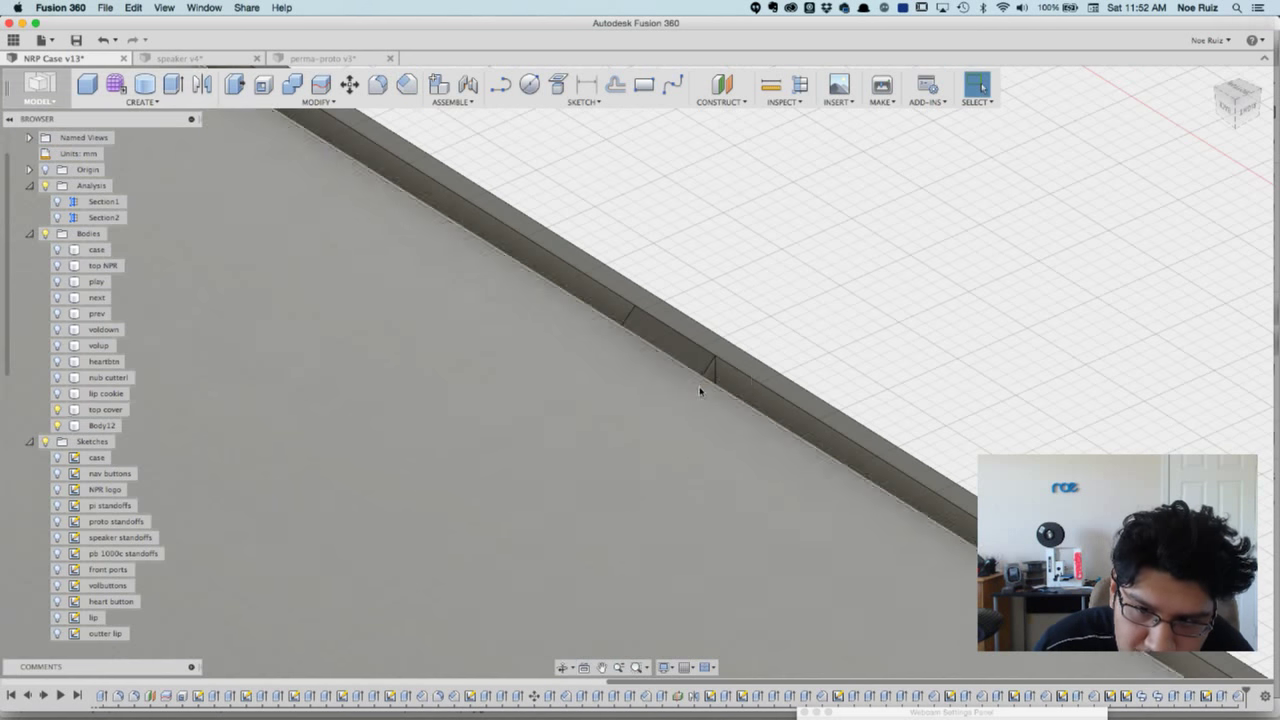
{"action": "scroll", "coordinate": [710, 378], "scroll_direction": "up", "scroll_amount": 4}
{"action": "left_click", "coordinate": [720, 360]}
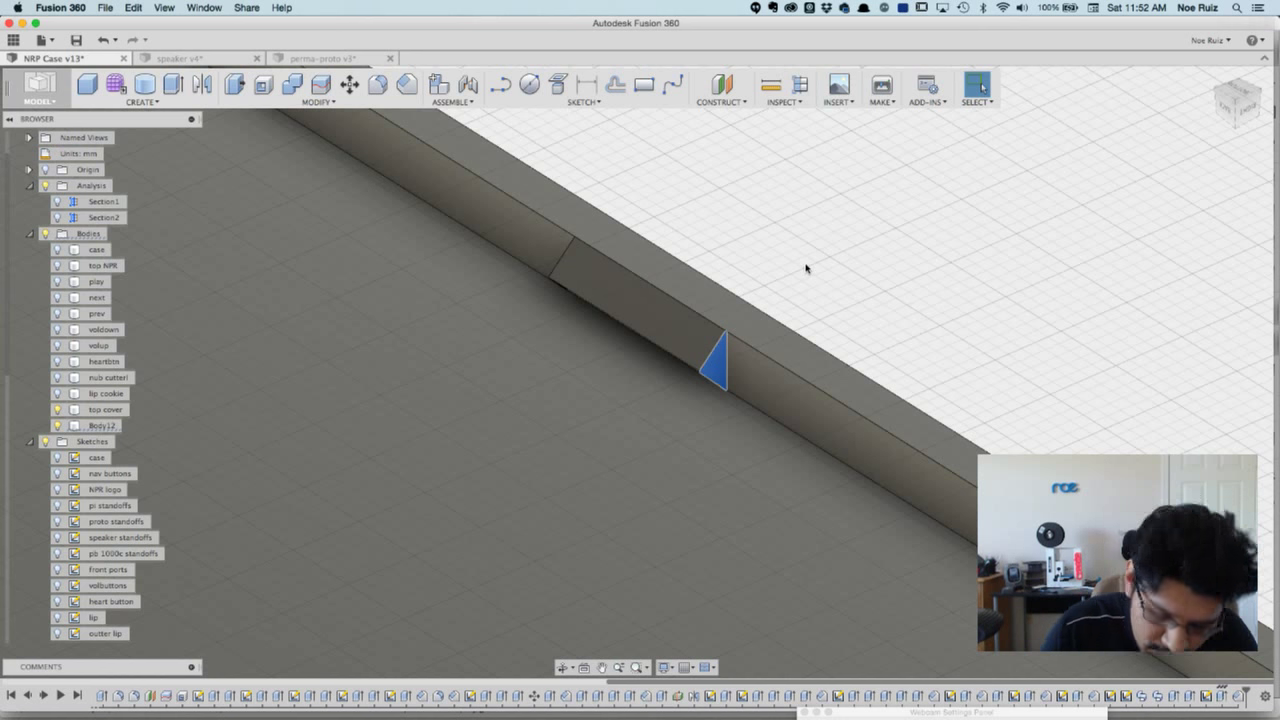
{"action": "key", "text": "p"}
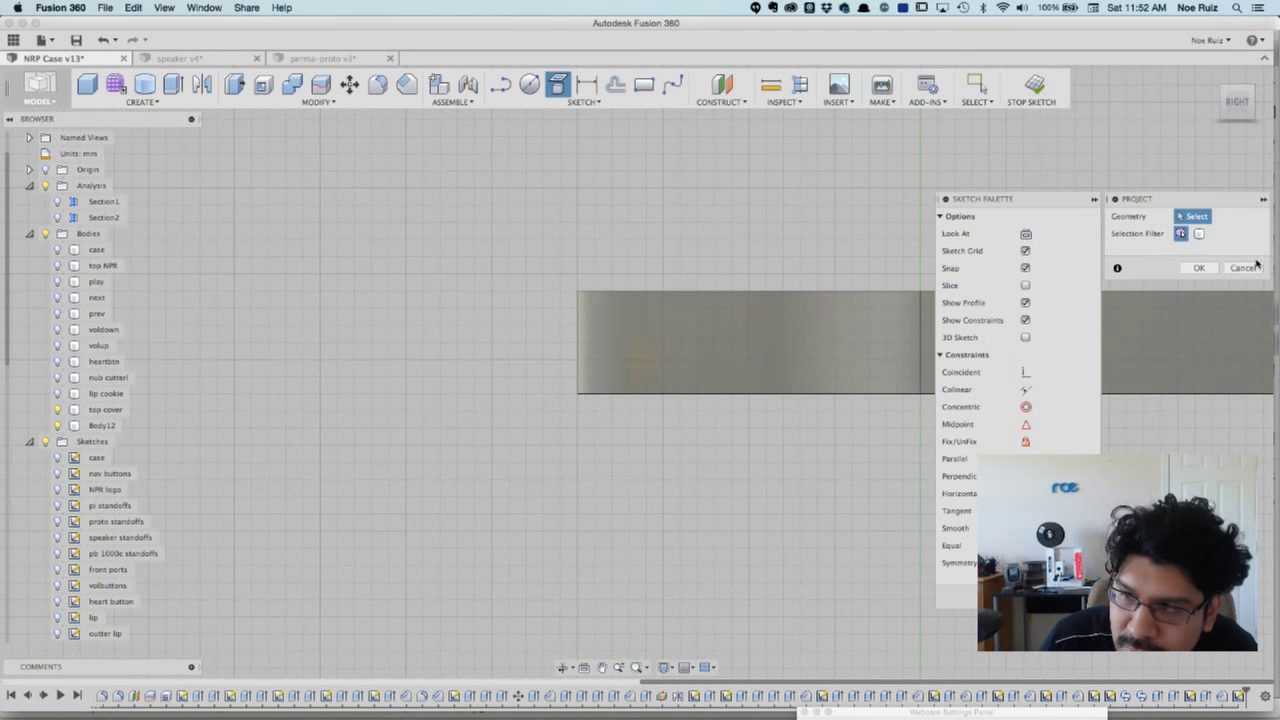
{"action": "left_click", "coordinate": [1201, 268]}
{"action": "mouse_move", "coordinate": [845, 508]}
{"action": "middle_mouse_down", "text": "shift"}
{"action": "mouse_move", "coordinate": [874, 326]}
{"action": "mouse_move", "coordinate": [923, 237]}
{"action": "middle_mouse_up", "text": "shift"}
{"action": "left_click", "coordinate": [1031, 85]}
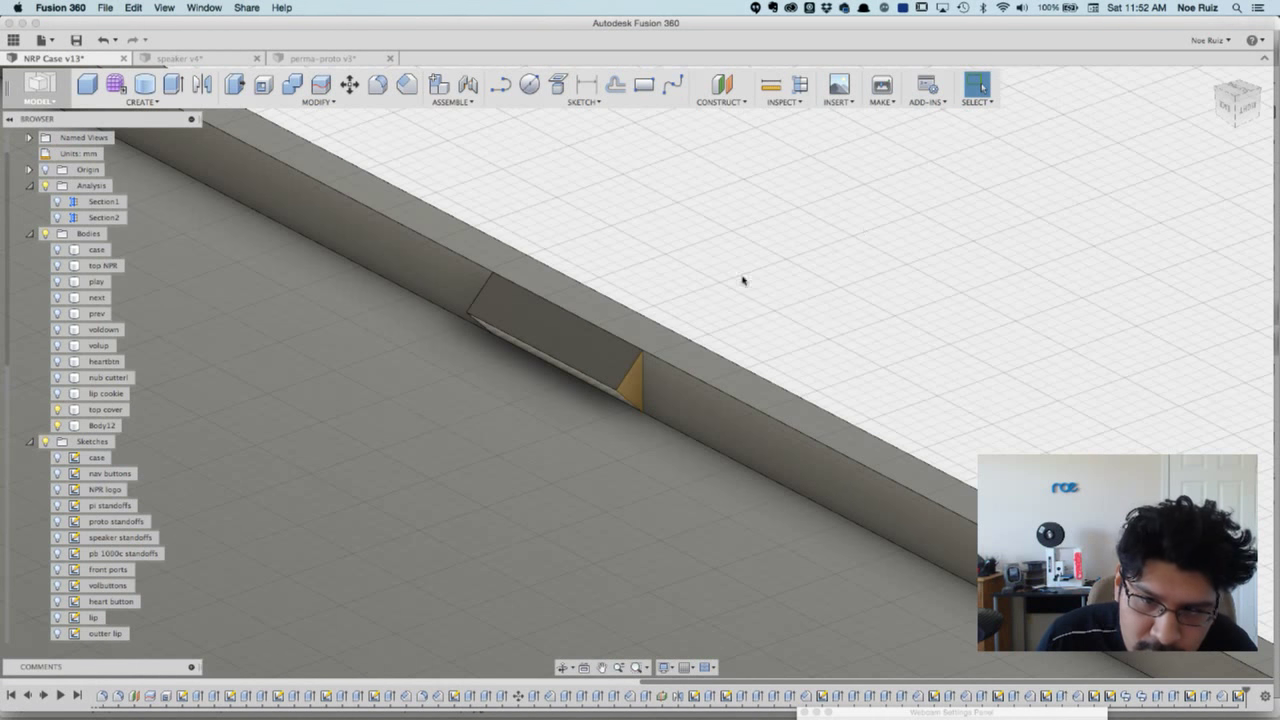
- Hide the chamfered block body, leaving the projected triangle sketch on the border
{"action": "scroll", "coordinate": [636, 375], "scroll_direction": "up", "scroll_amount": 3}
{"action": "left_click", "coordinate": [640, 390]}
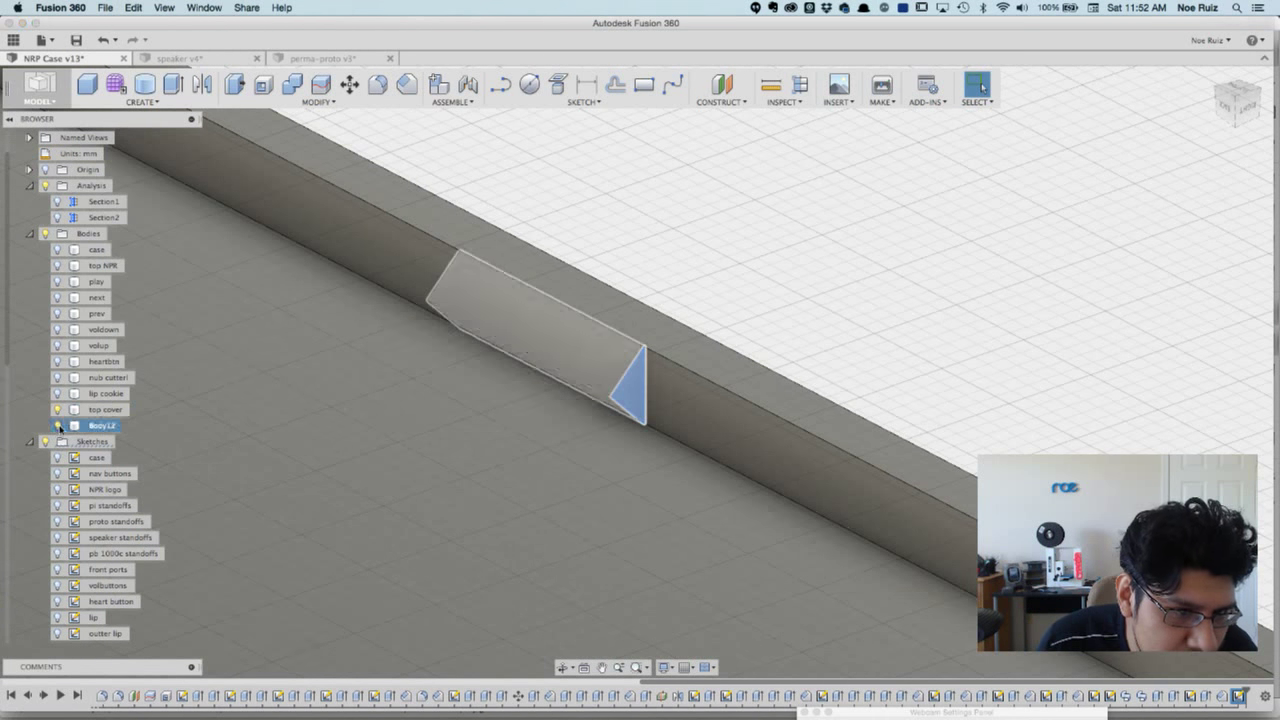
{"action": "left_click", "coordinate": [57, 426]}
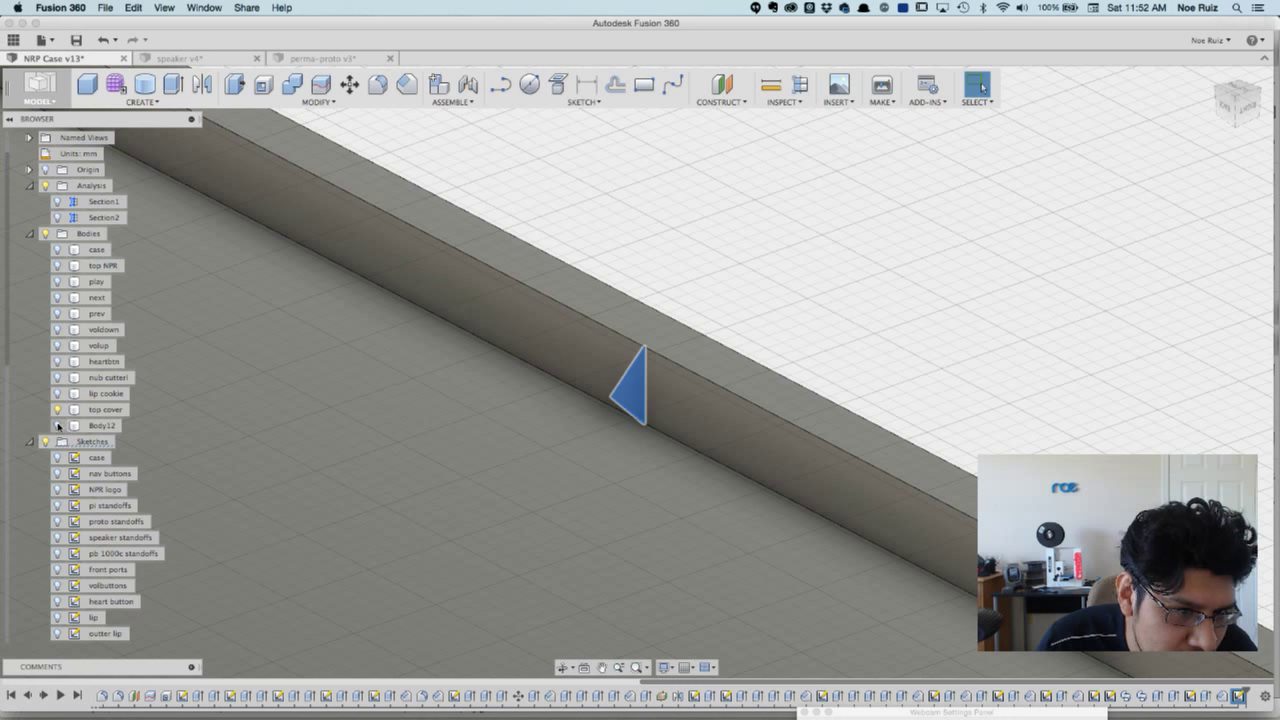
{"action": "right_click", "coordinate": [614, 231]}
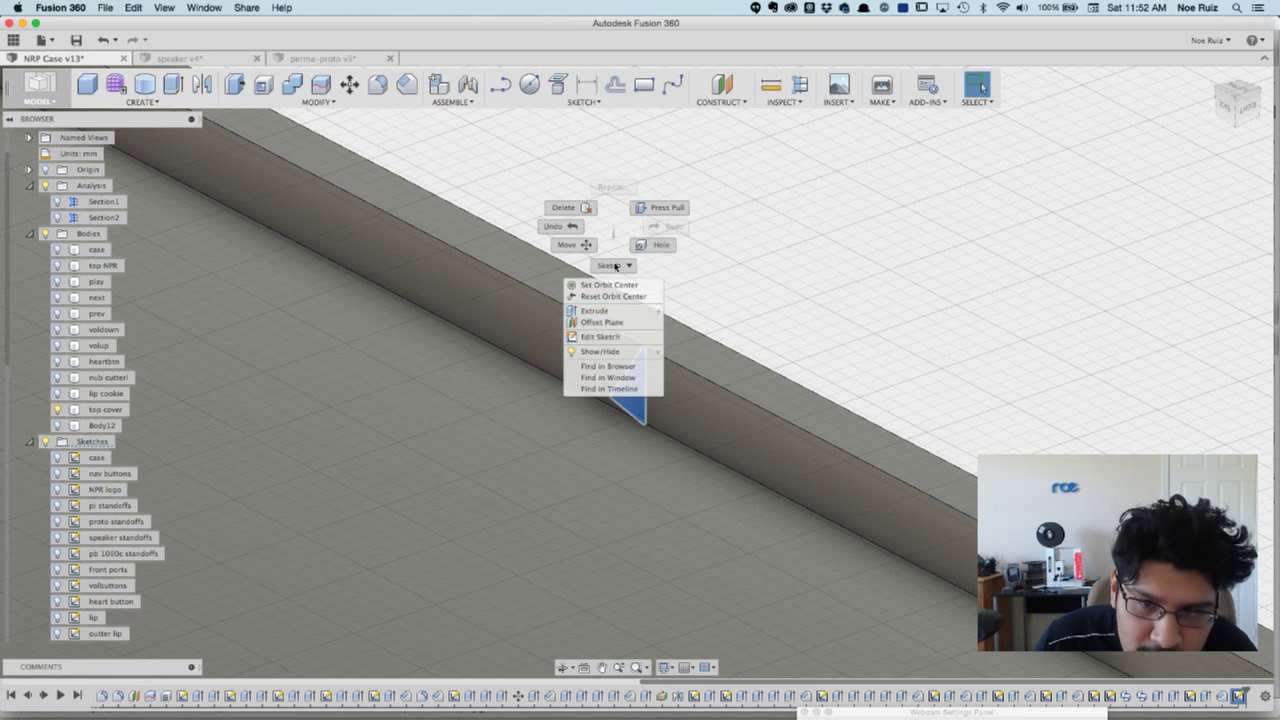
{"action": "left_click", "coordinate": [694, 262]}
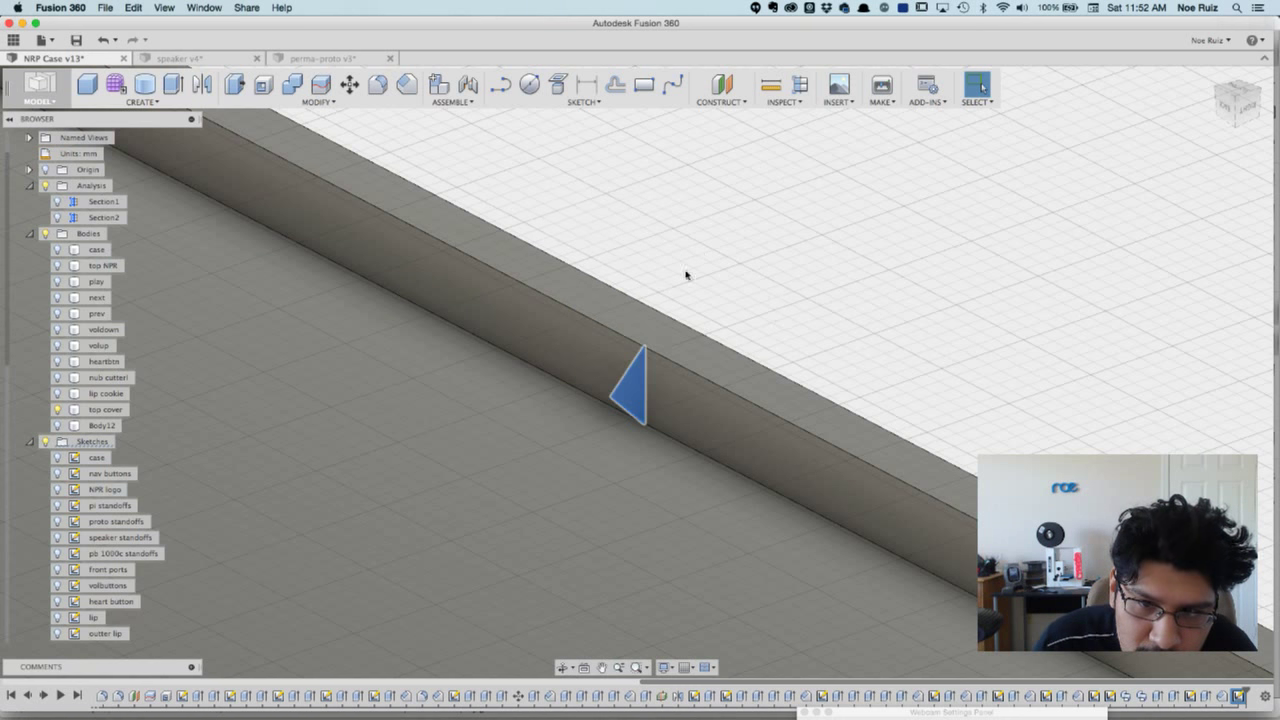
{"action": "right_click", "coordinate": [701, 302]}
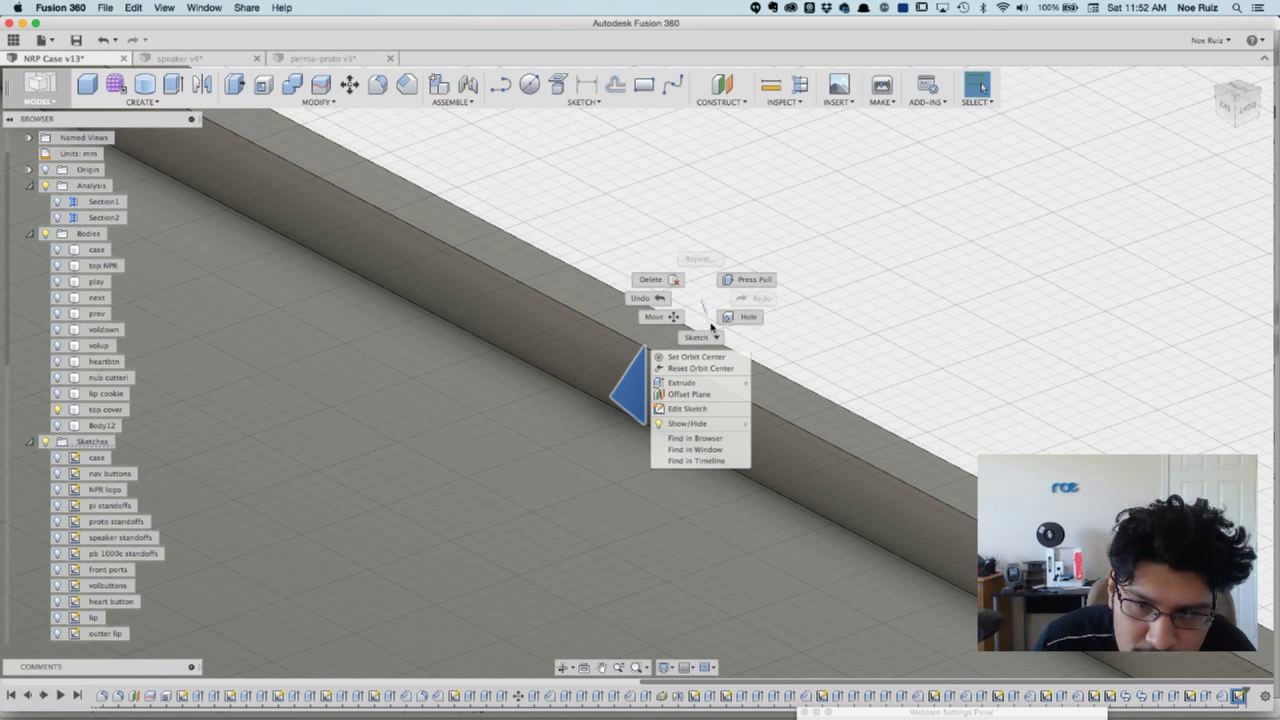
{"action": "left_click", "coordinate": [864, 340]}
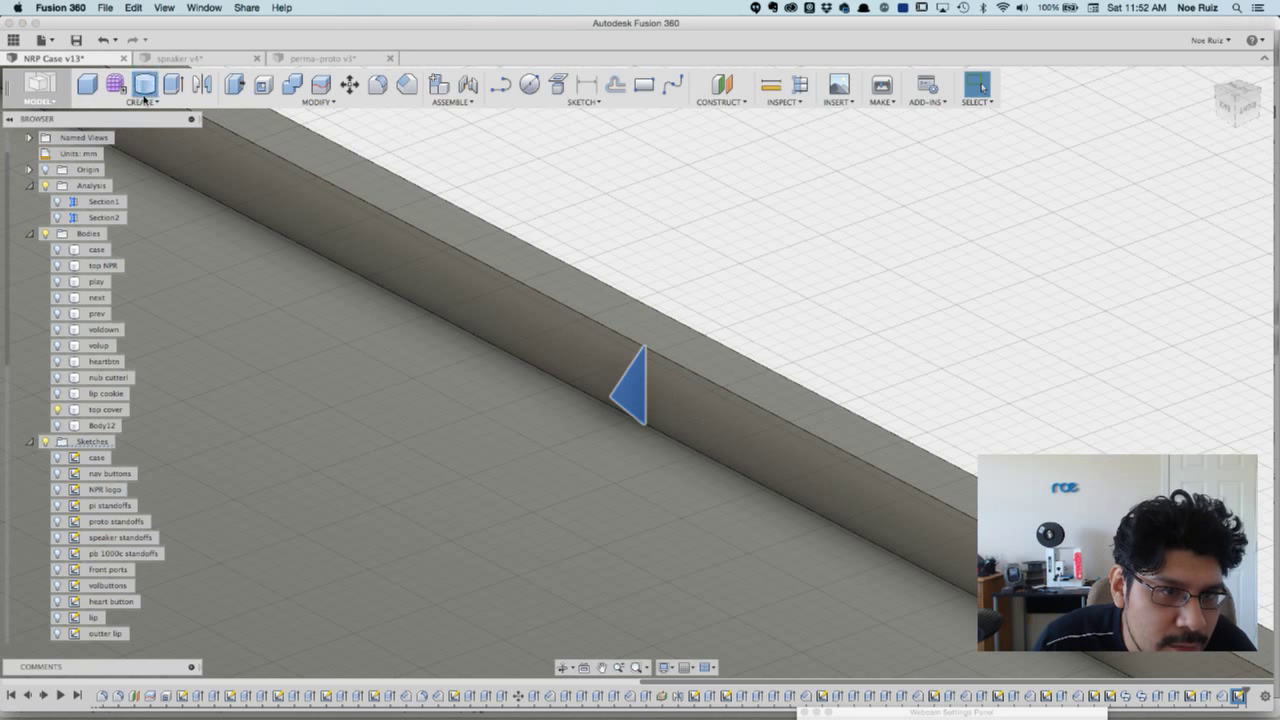
{"action": "left_click", "coordinate": [145, 97]}
{"action": "key", "text": "Escape"}
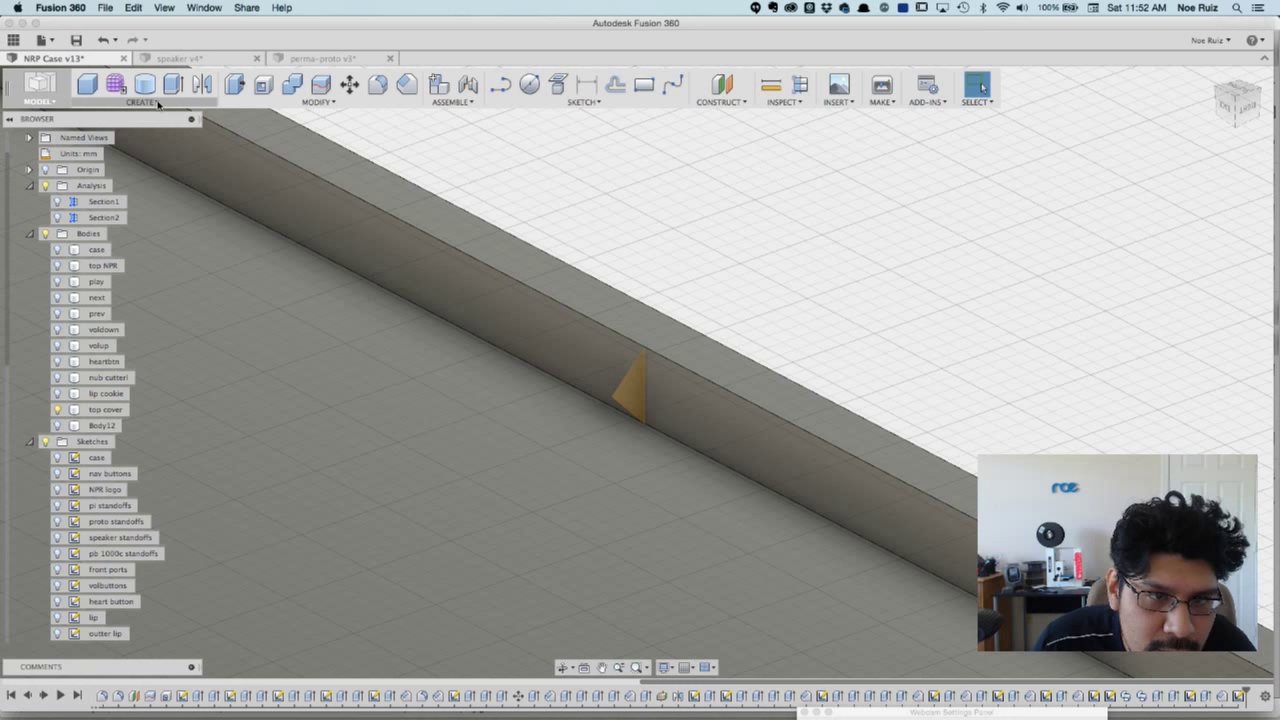
- Sweep the triangular profile along the border's full inner upper edge with distance 1.00, perpendicular orientation and the Join operation
{"action": "left_click", "coordinate": [158, 104]}
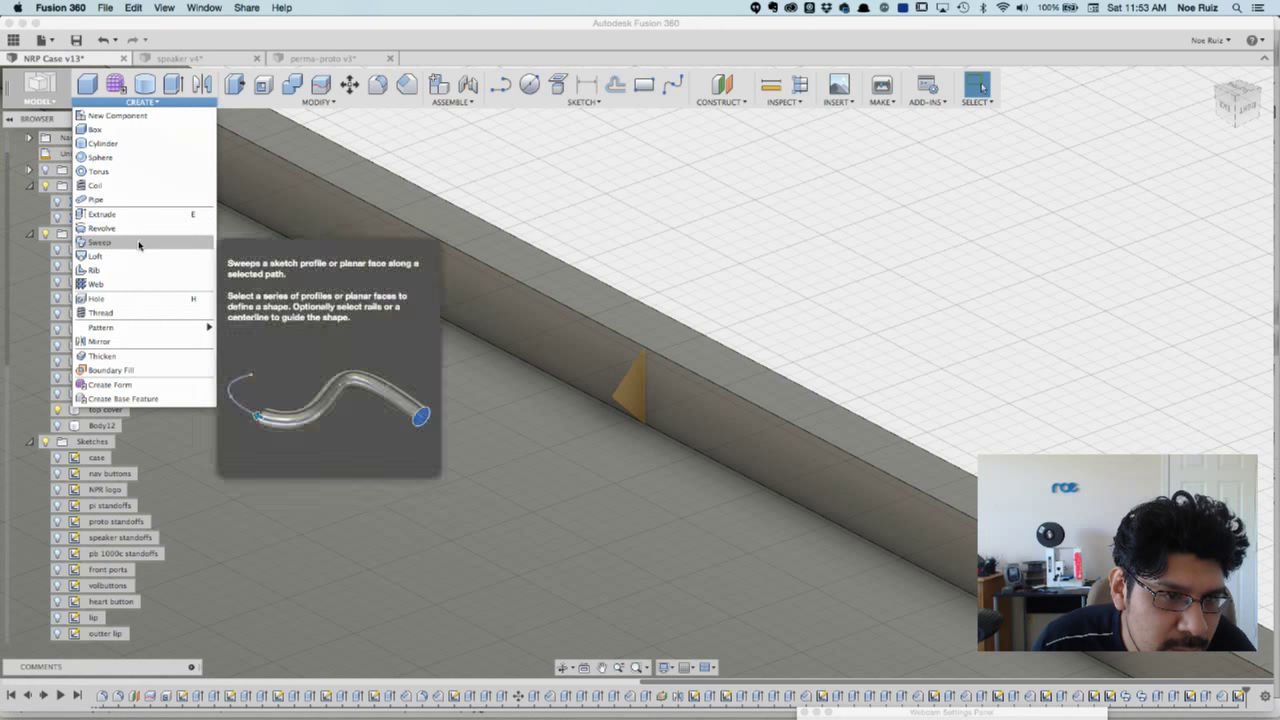
{"action": "left_click", "coordinate": [139, 243]}
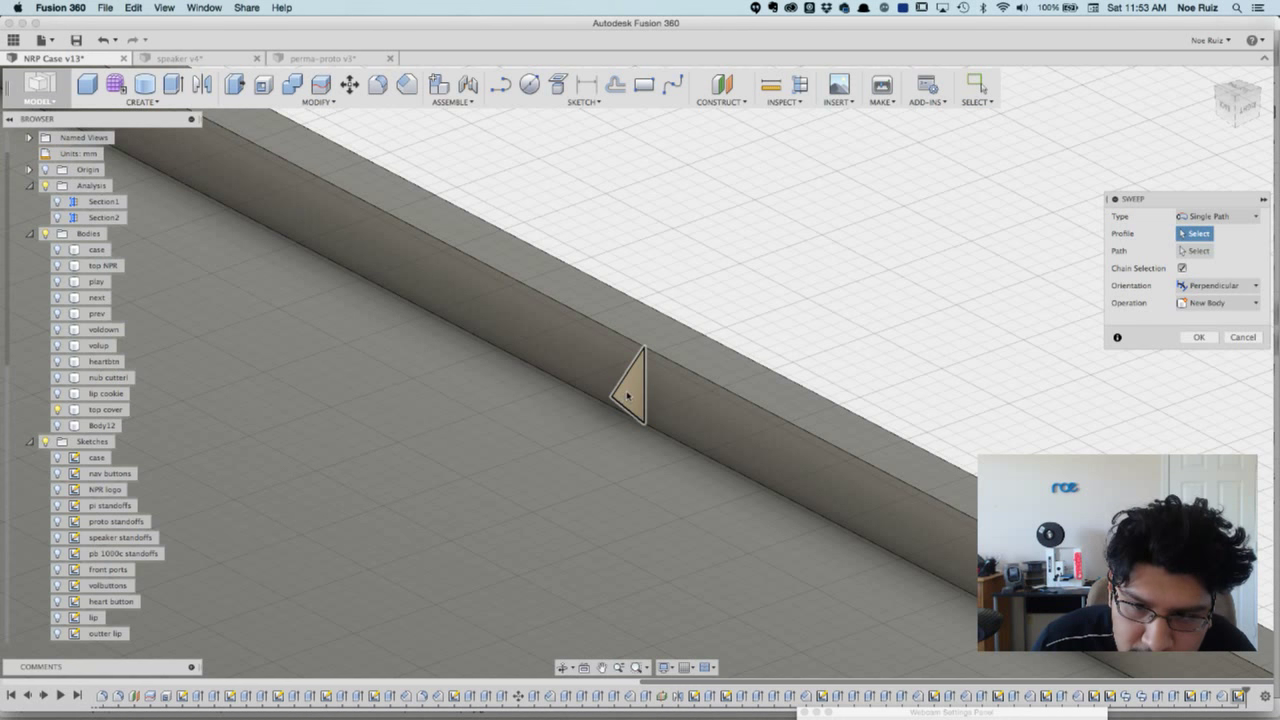
{"action": "left_click", "coordinate": [628, 395]}
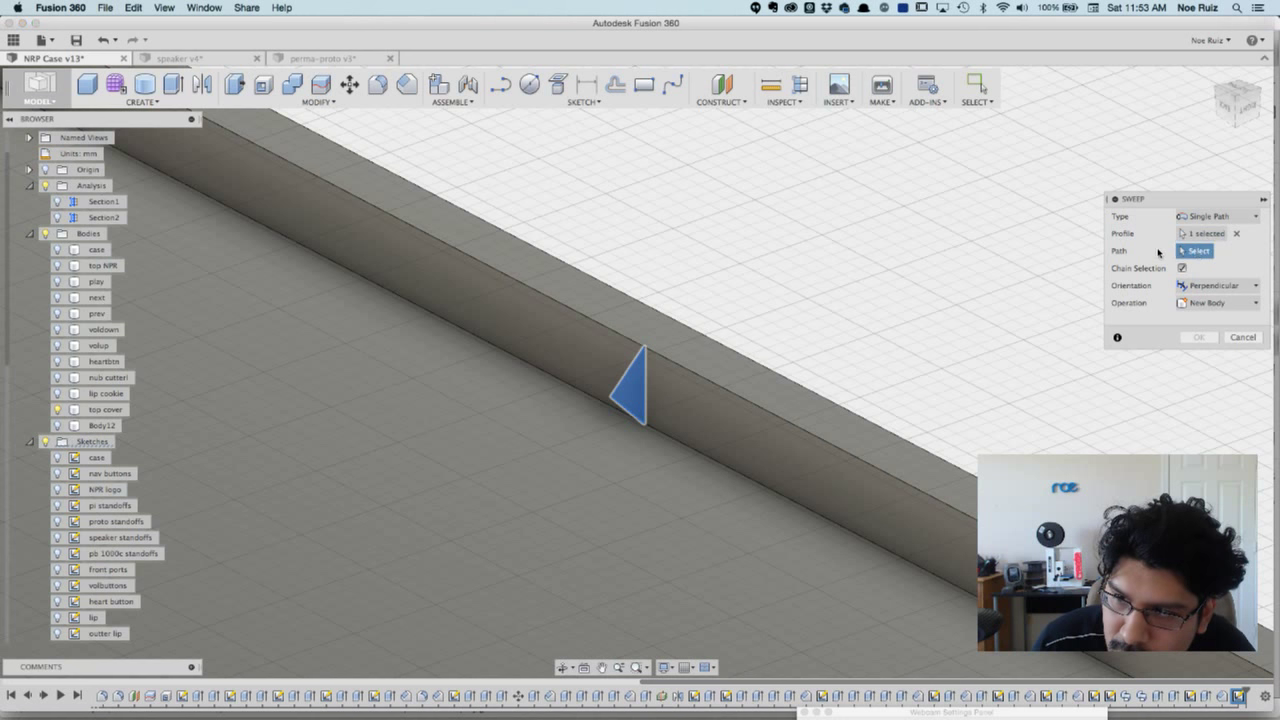
{"action": "left_click", "coordinate": [722, 392]}
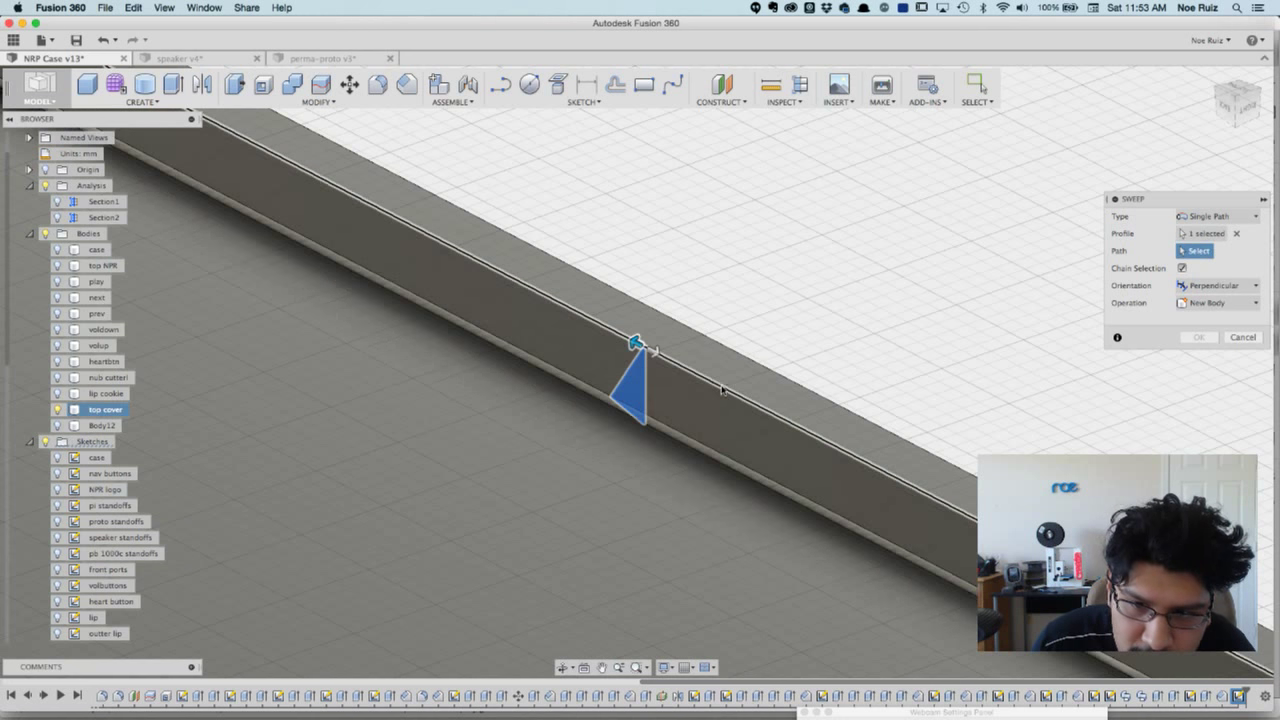
{"action": "scroll", "coordinate": [914, 289], "scroll_direction": "down", "scroll_amount": 5}
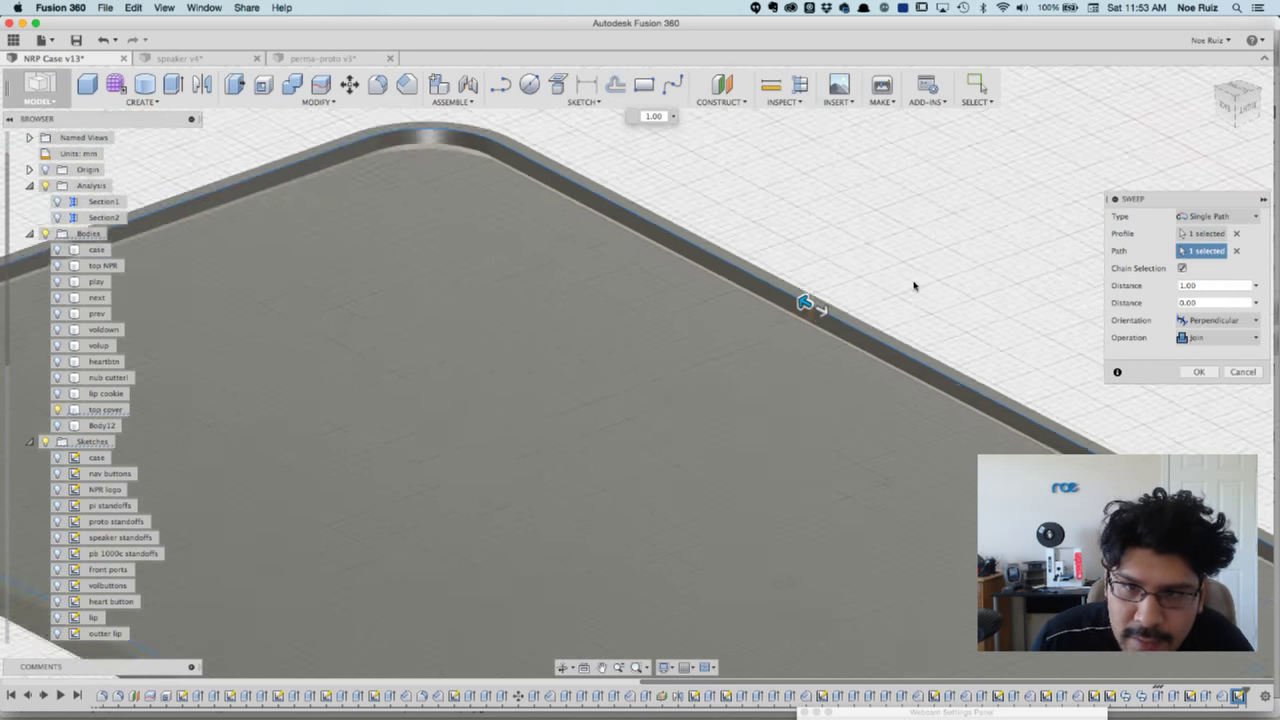
{"action": "scroll", "coordinate": [960, 276], "scroll_direction": "down", "scroll_amount": 3}
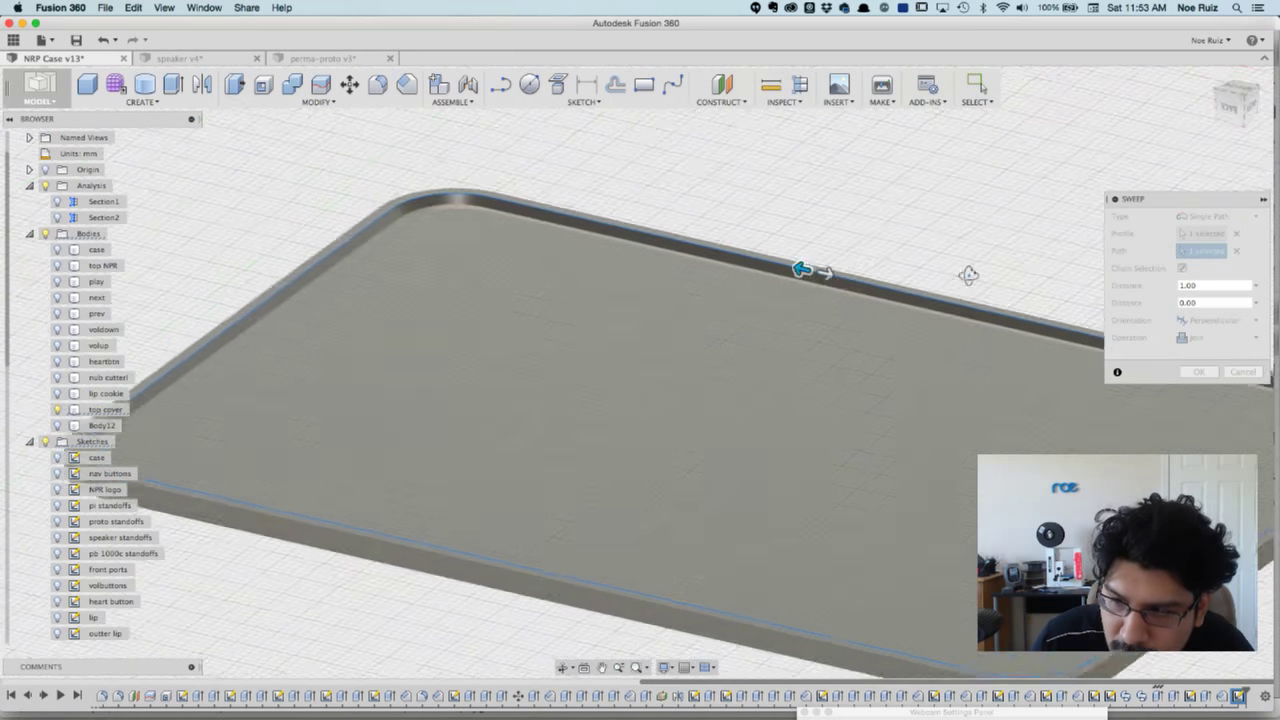
{"action": "left_click", "coordinate": [1198, 373]}
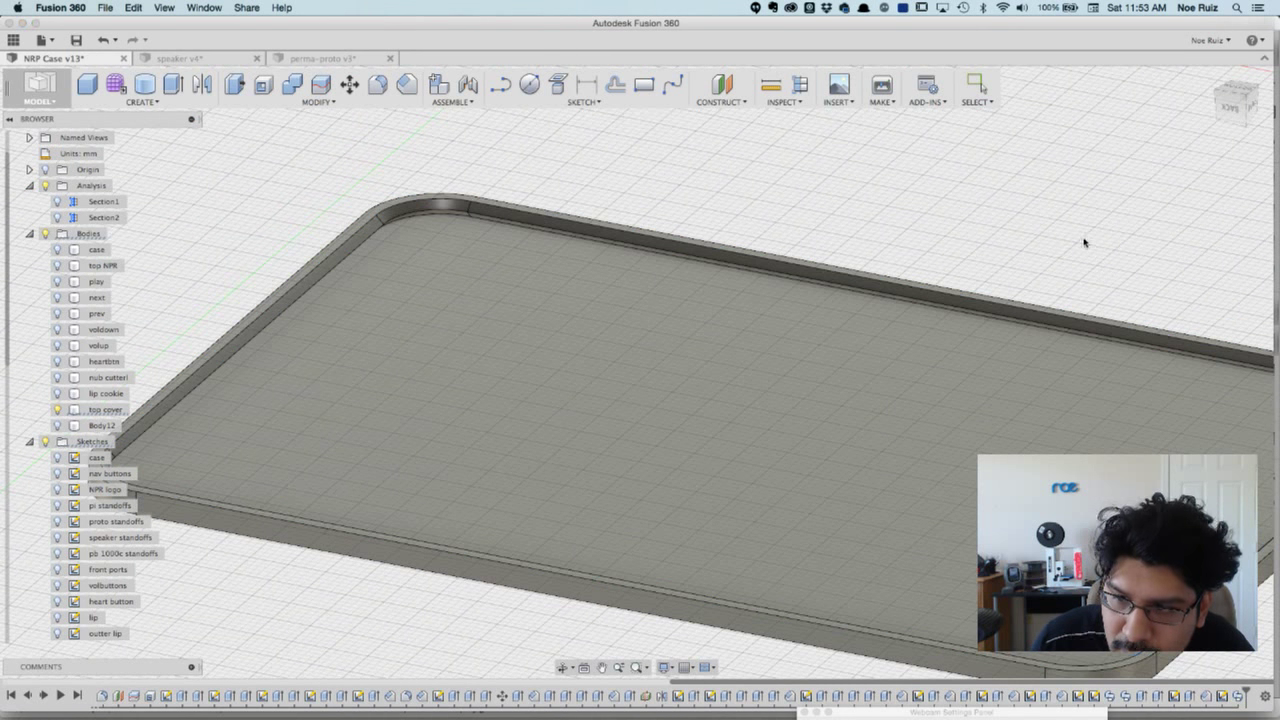
- Inspect the swept snap-fit ridge around the top cover's border and the cover's plain outer side
{"action": "middle_click_drag", "start_coordinate": [1050, 236], "coordinate": [1047, 265], "text": "shift"}
{"action": "key", "text": "Escape"}
{"action": "scroll", "coordinate": [723, 264], "scroll_direction": "down", "scroll_amount": 5}
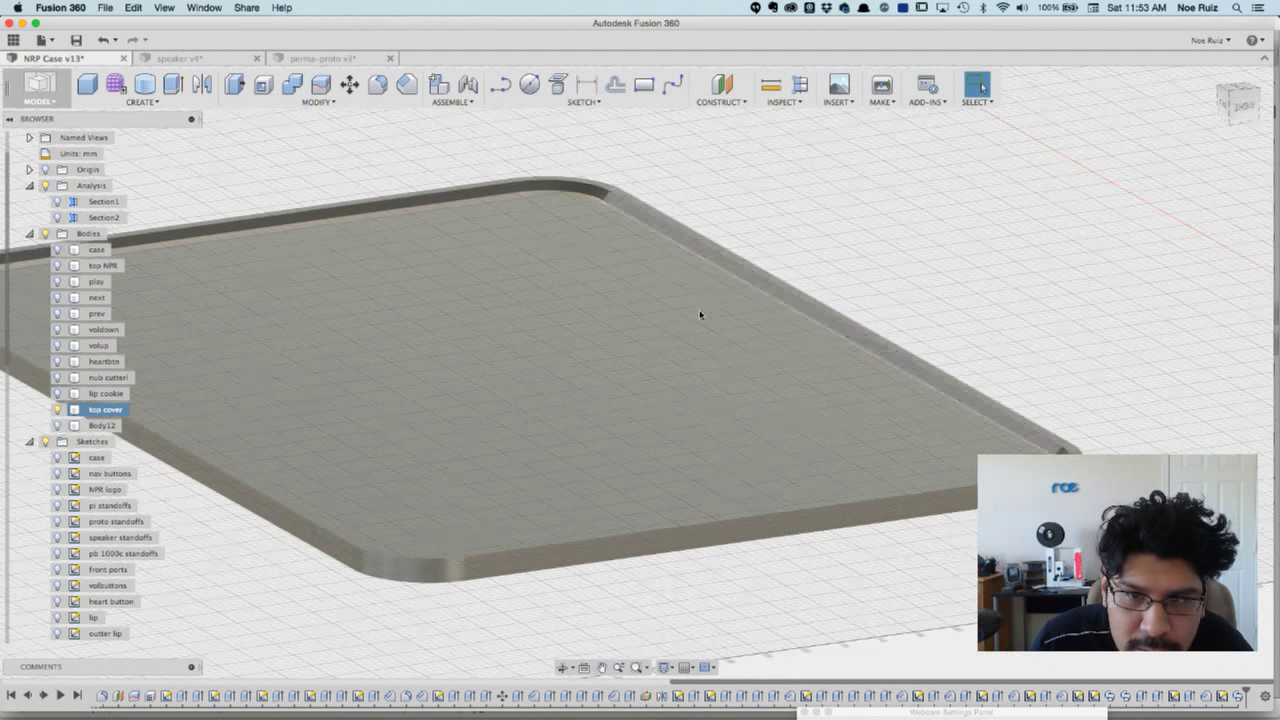
{"action": "middle_click_drag", "start_coordinate": [1067, 304], "coordinate": [1106, 363], "text": "shift"}
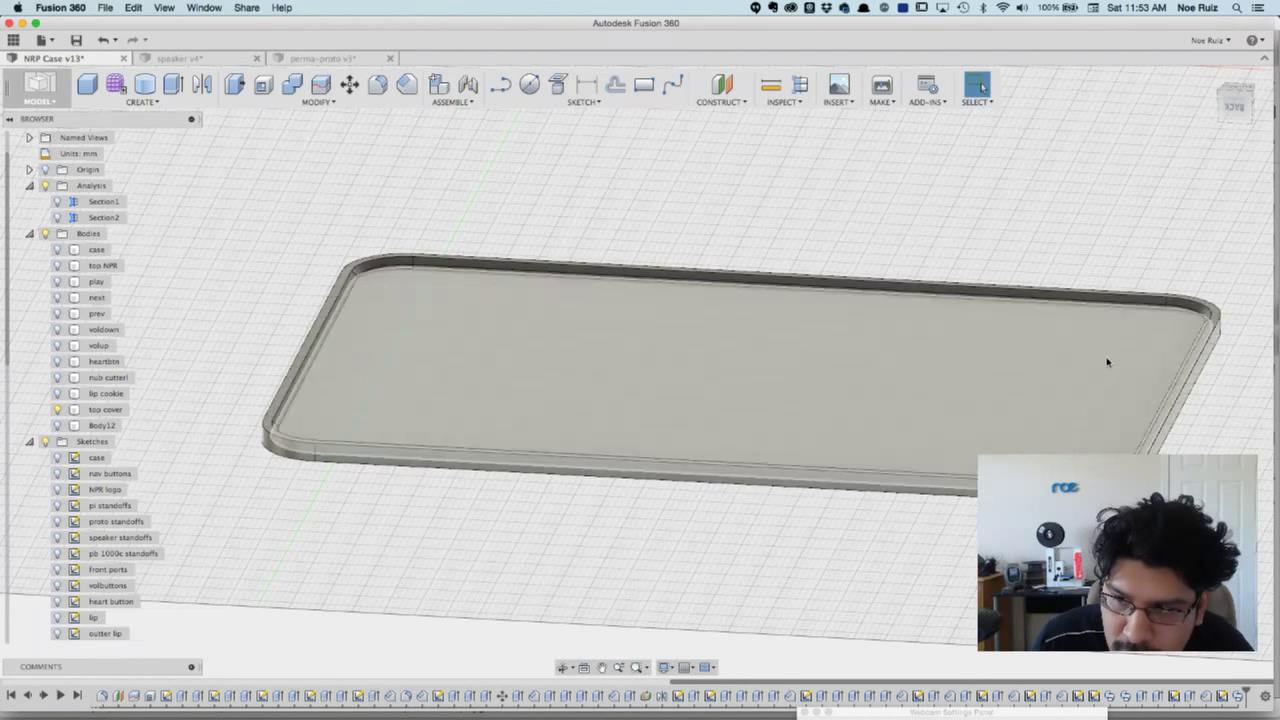
{"action": "middle_click_drag", "start_coordinate": [380, 443], "coordinate": [283, 266], "text": "shift"}
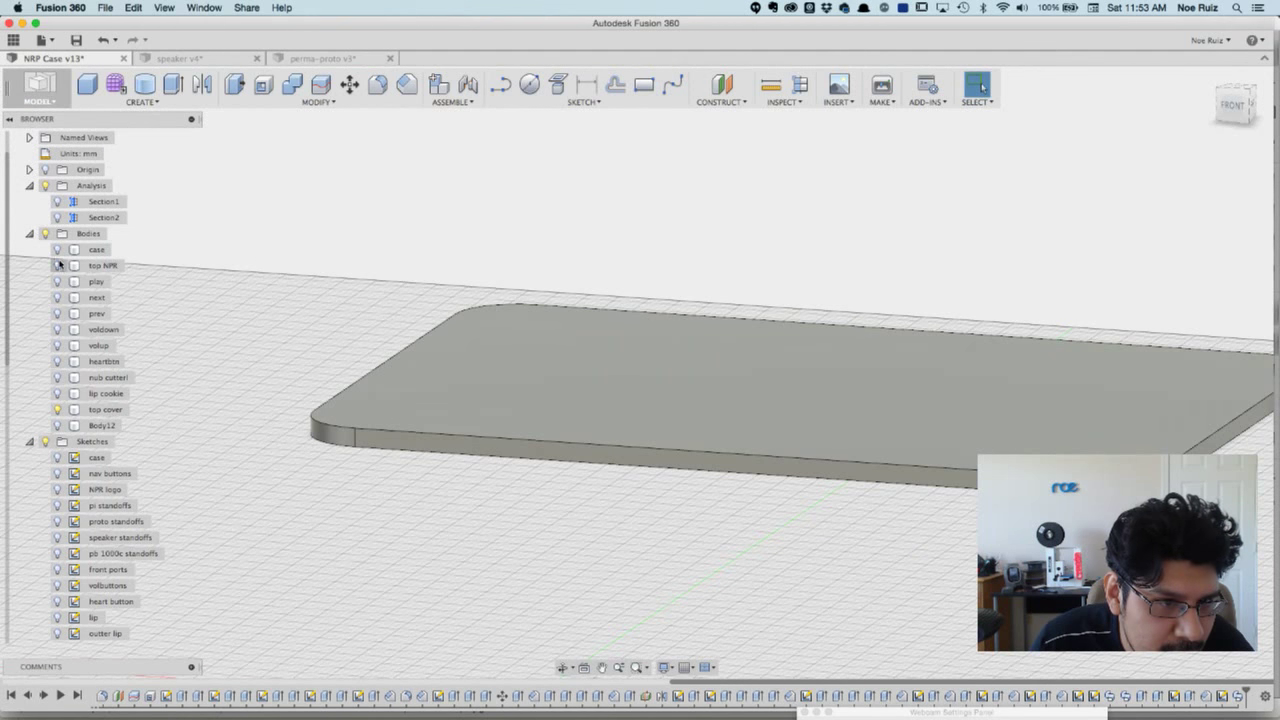
- Show the case body under the top cover and turn on the Section1 analysis
{"action": "left_click", "coordinate": [57, 249]}
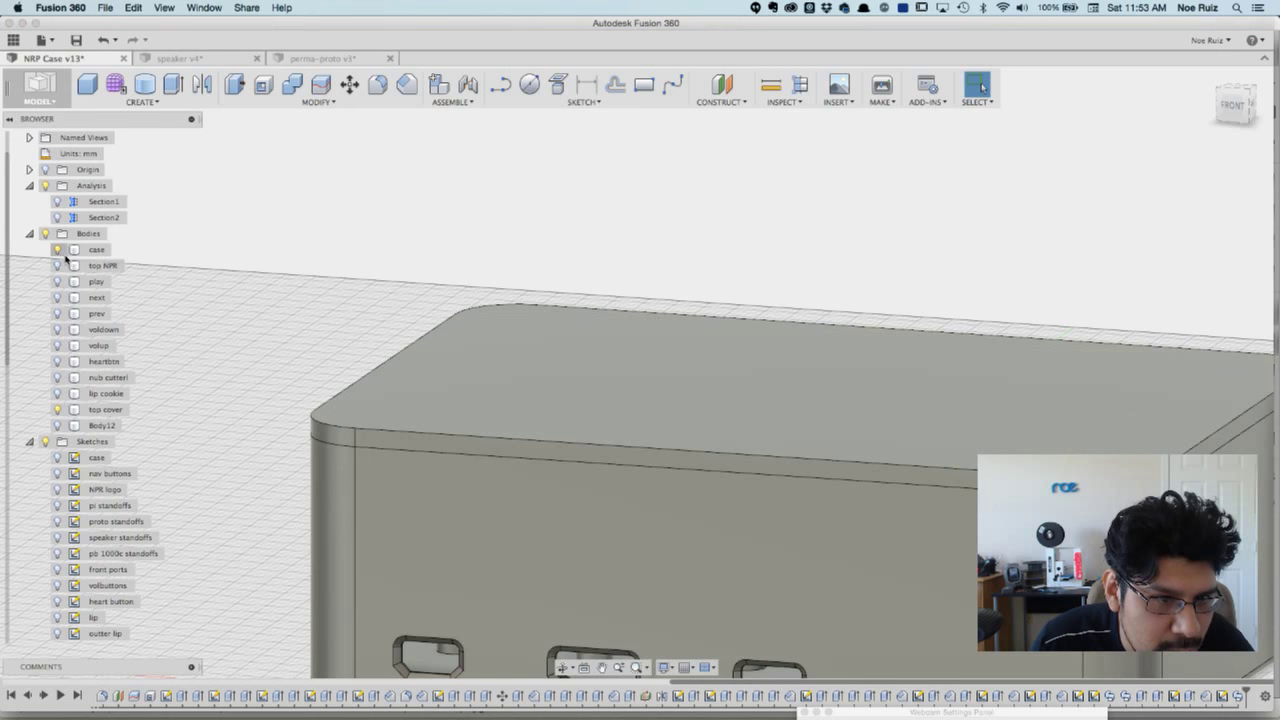
{"action": "left_click", "coordinate": [56, 201]}
{"action": "middle_click_drag", "start_coordinate": [425, 472], "coordinate": [568, 455], "text": "shift"}
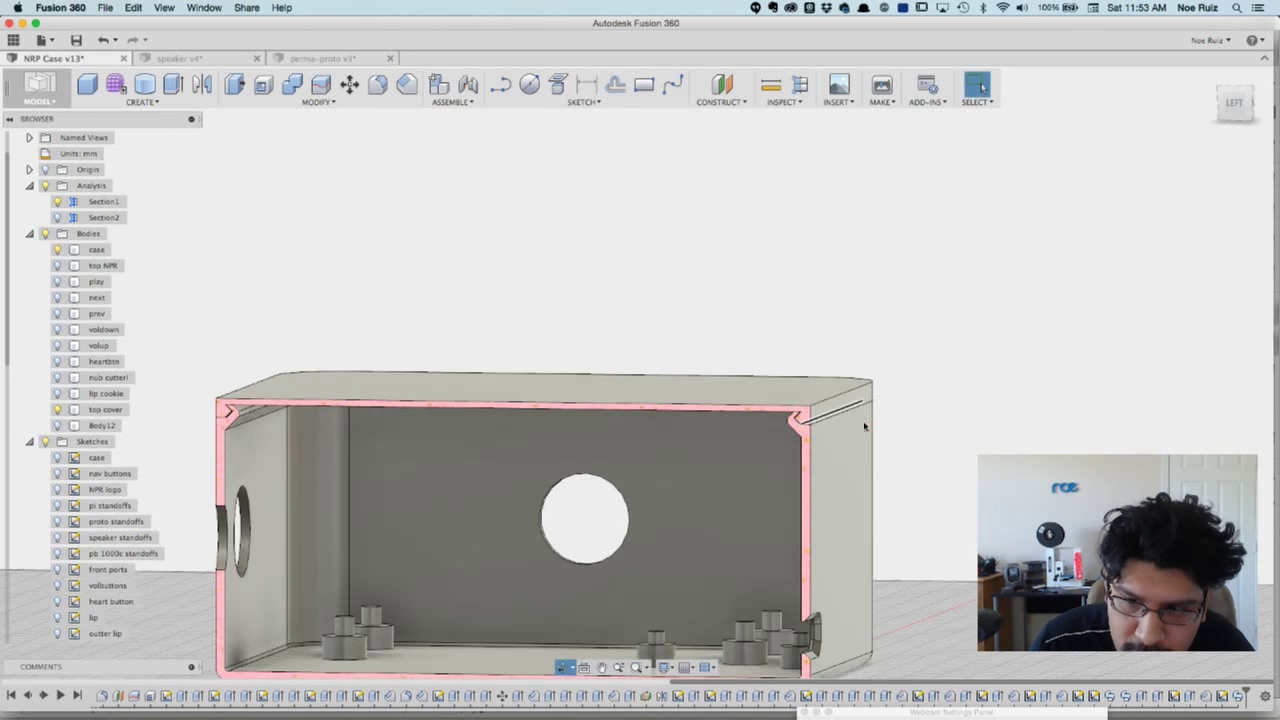
- Examine in section how the top cover's snap ridge fits into the case lip, including the clearance between them
{"action": "left_click", "coordinate": [1233, 104]}
{"action": "scroll", "coordinate": [846, 391], "scroll_direction": "up", "scroll_amount": 8}
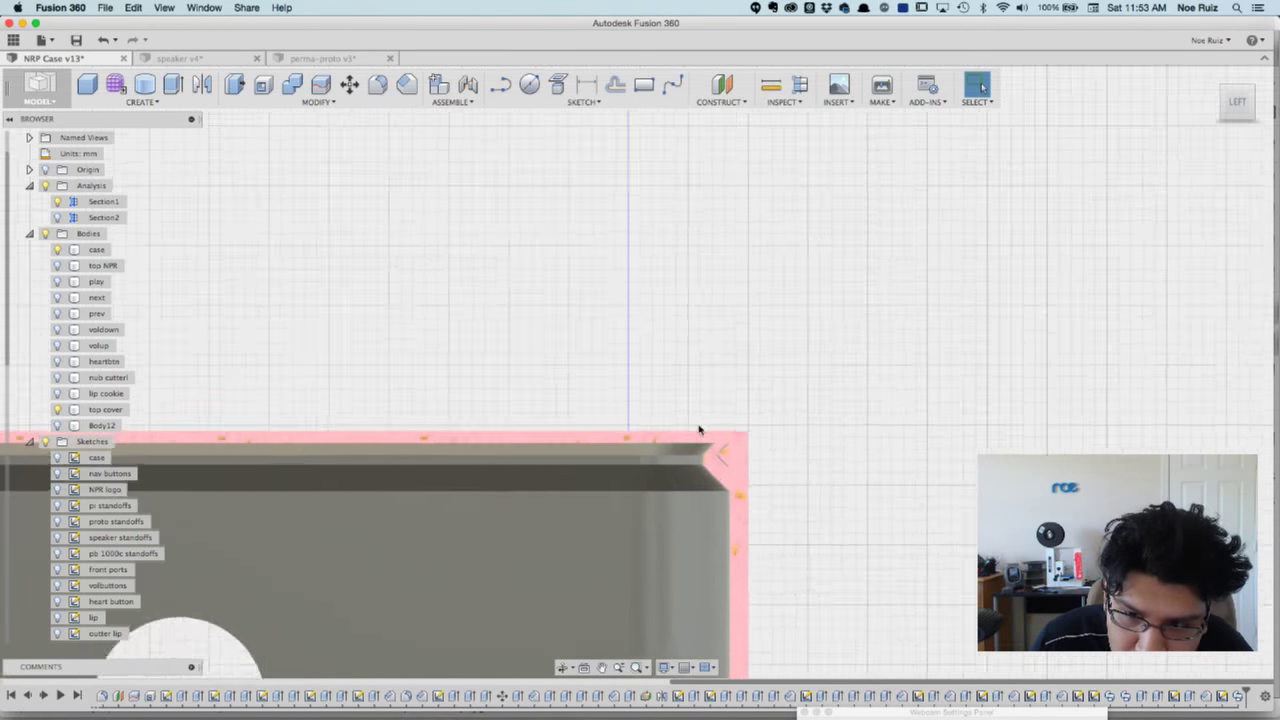
{"action": "middle_click_drag", "start_coordinate": [757, 403], "coordinate": [779, 310]}
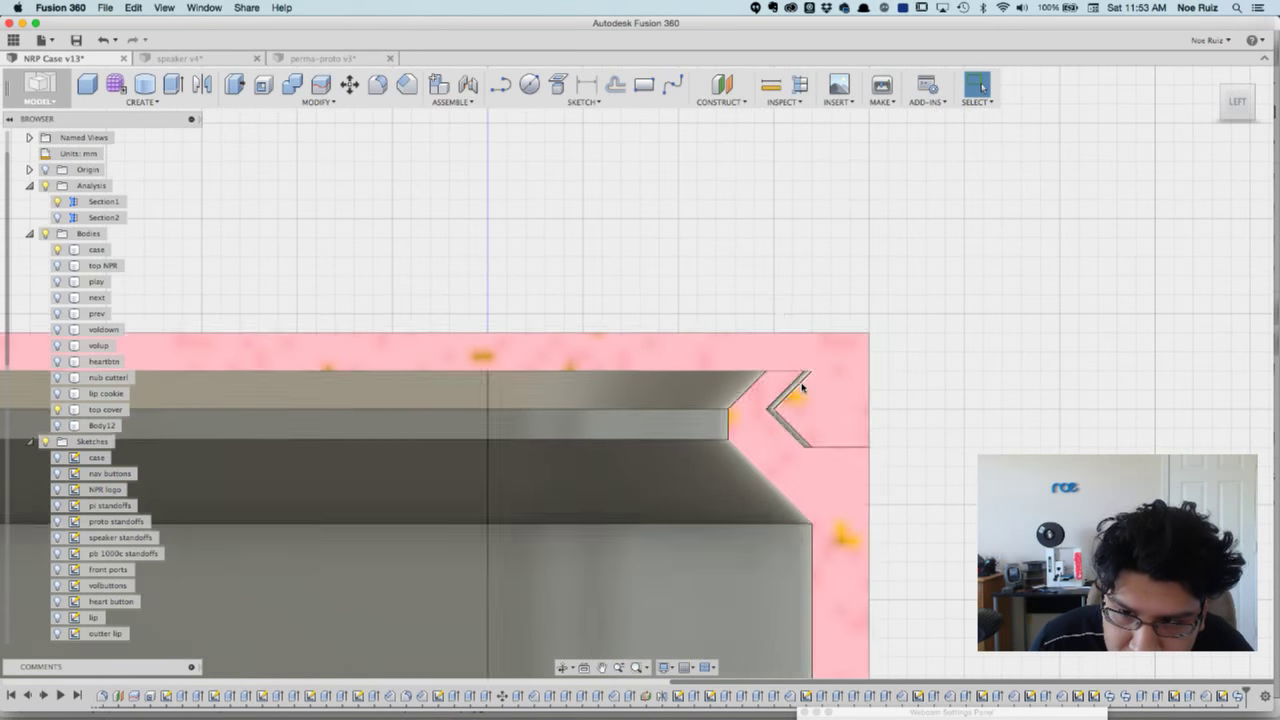
{"action": "scroll", "coordinate": [803, 386], "scroll_direction": "up", "scroll_amount": 3}
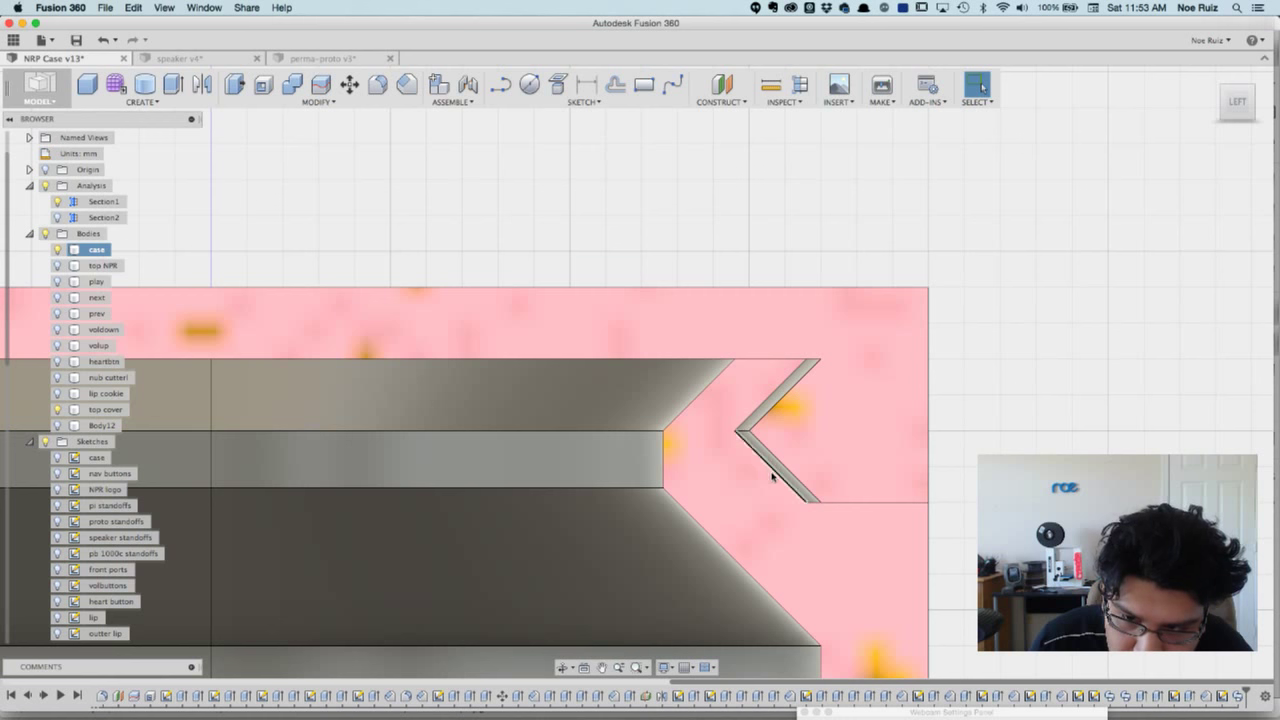
{"action": "scroll", "coordinate": [737, 258], "scroll_direction": "down", "scroll_amount": 2}
{"action": "scroll", "coordinate": [737, 258], "scroll_direction": "down", "scroll_amount": 3}
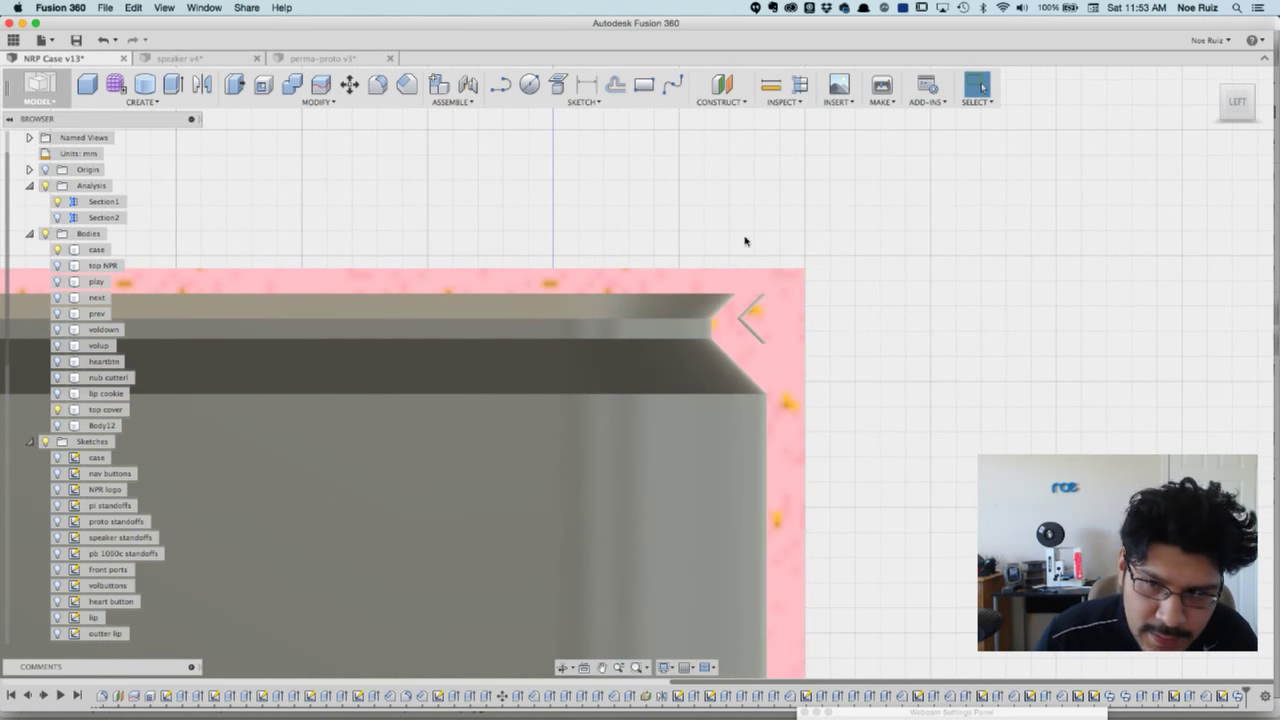
{"action": "scroll", "coordinate": [803, 243], "scroll_direction": "up", "scroll_amount": 3}
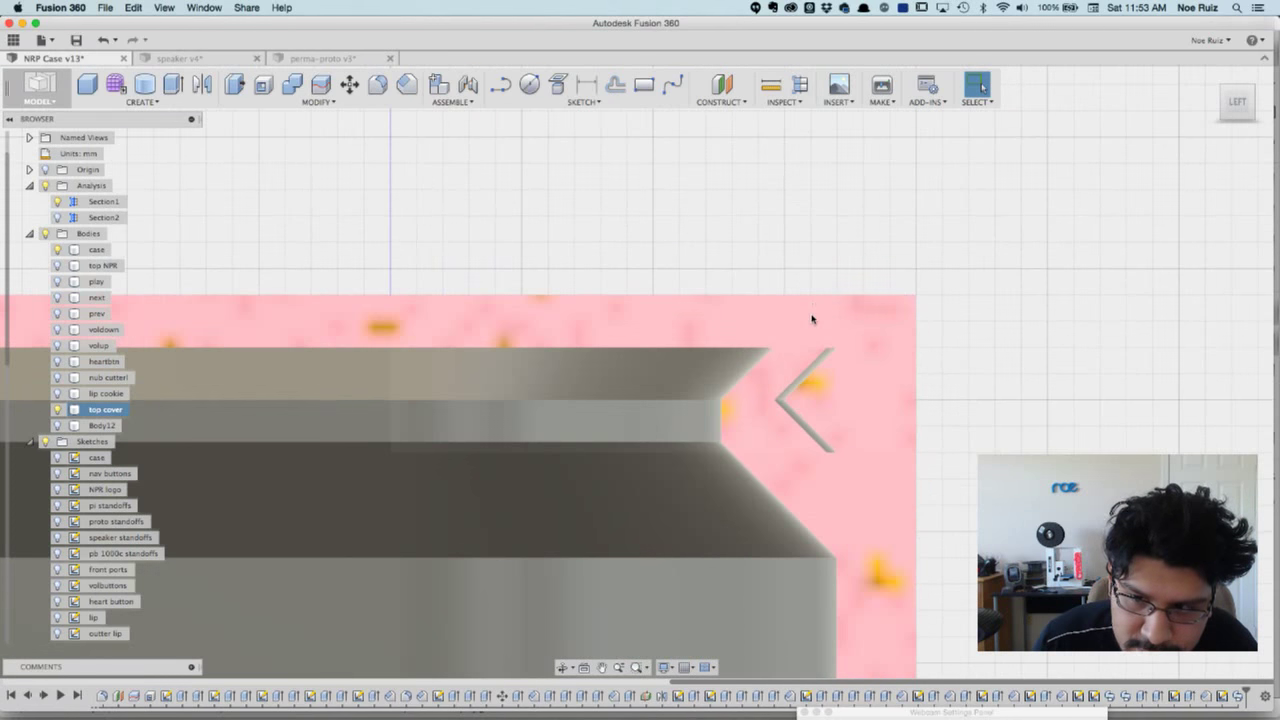
{"action": "left_click", "coordinate": [844, 254]}
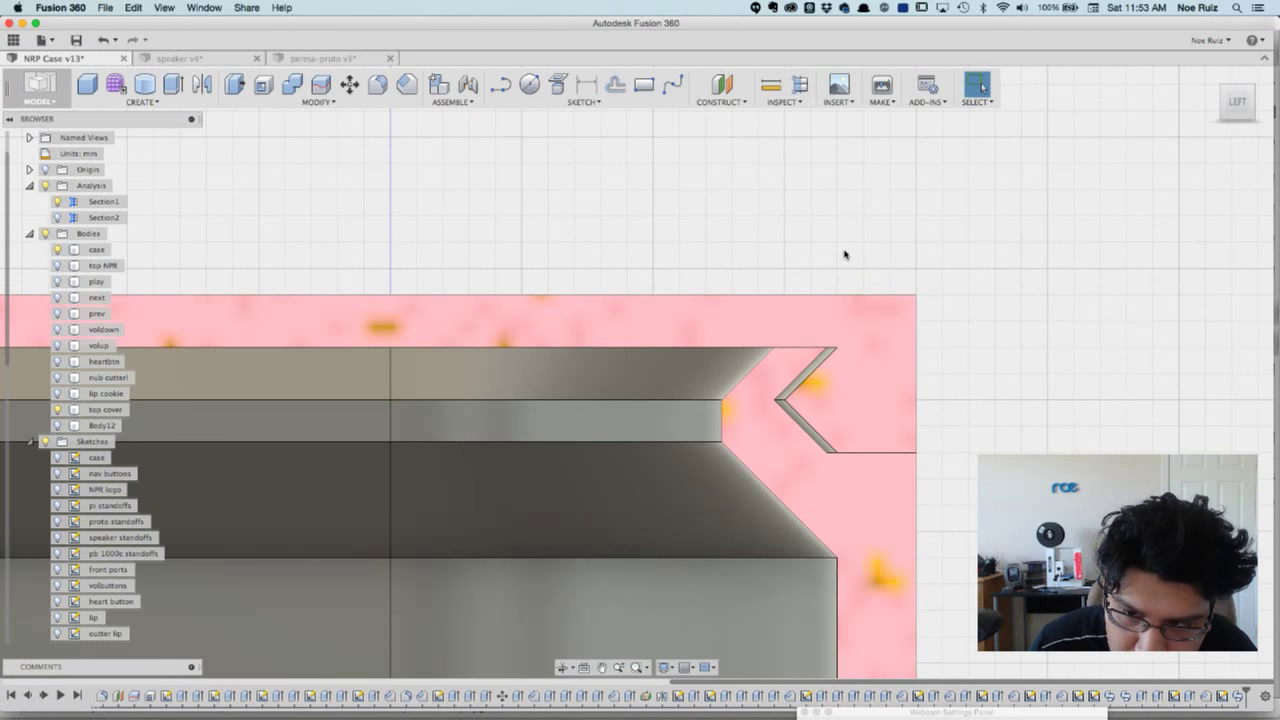
{"action": "scroll", "coordinate": [843, 252], "scroll_direction": "down", "scroll_amount": 5}
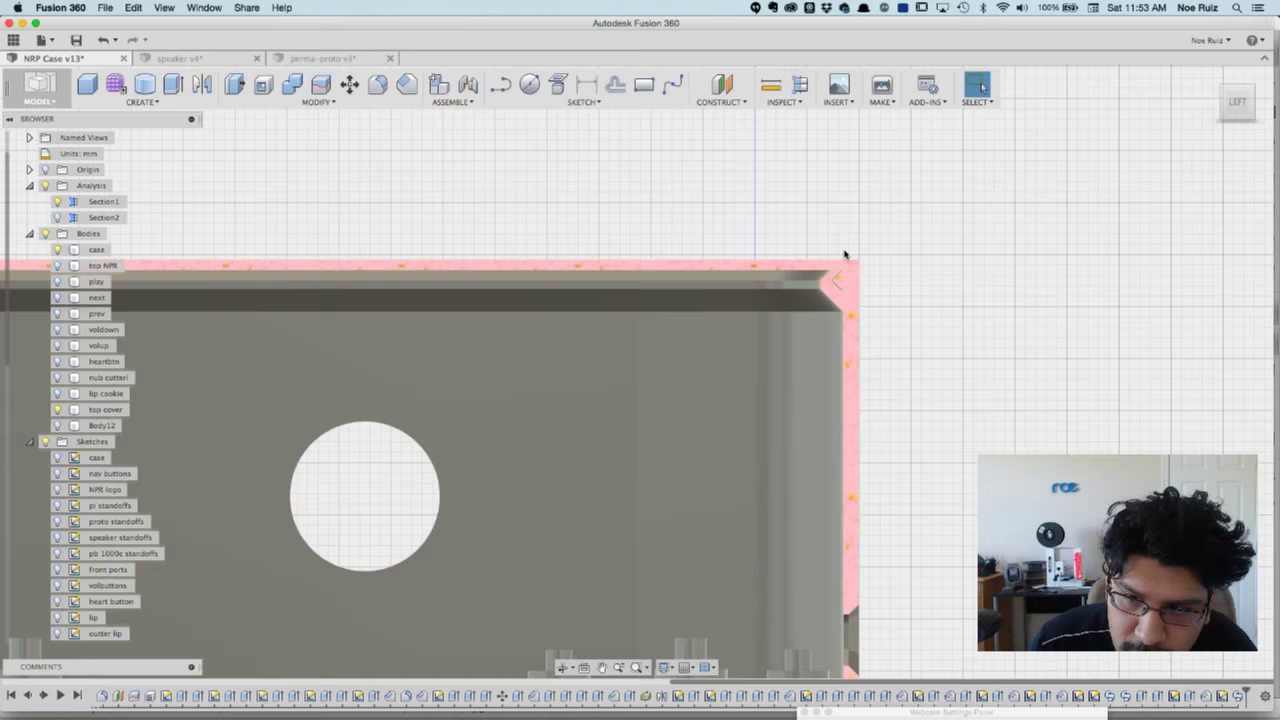
{"action": "middle_click_drag", "start_coordinate": [799, 222], "coordinate": [940, 237]}
{"action": "scroll", "coordinate": [938, 244], "scroll_direction": "down", "scroll_amount": 1}
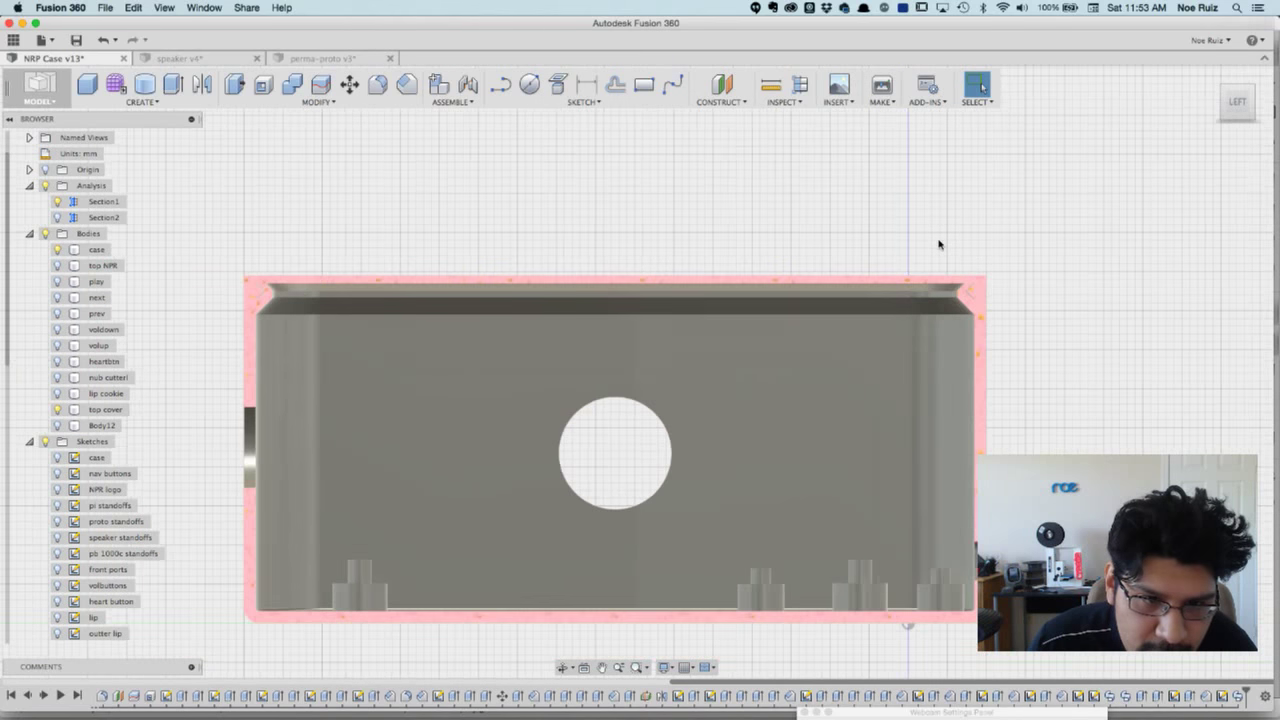
{"action": "scroll", "coordinate": [389, 209], "scroll_direction": "down", "scroll_amount": 2}
{"action": "middle_click_drag", "start_coordinate": [389, 209], "coordinate": [603, 321]}
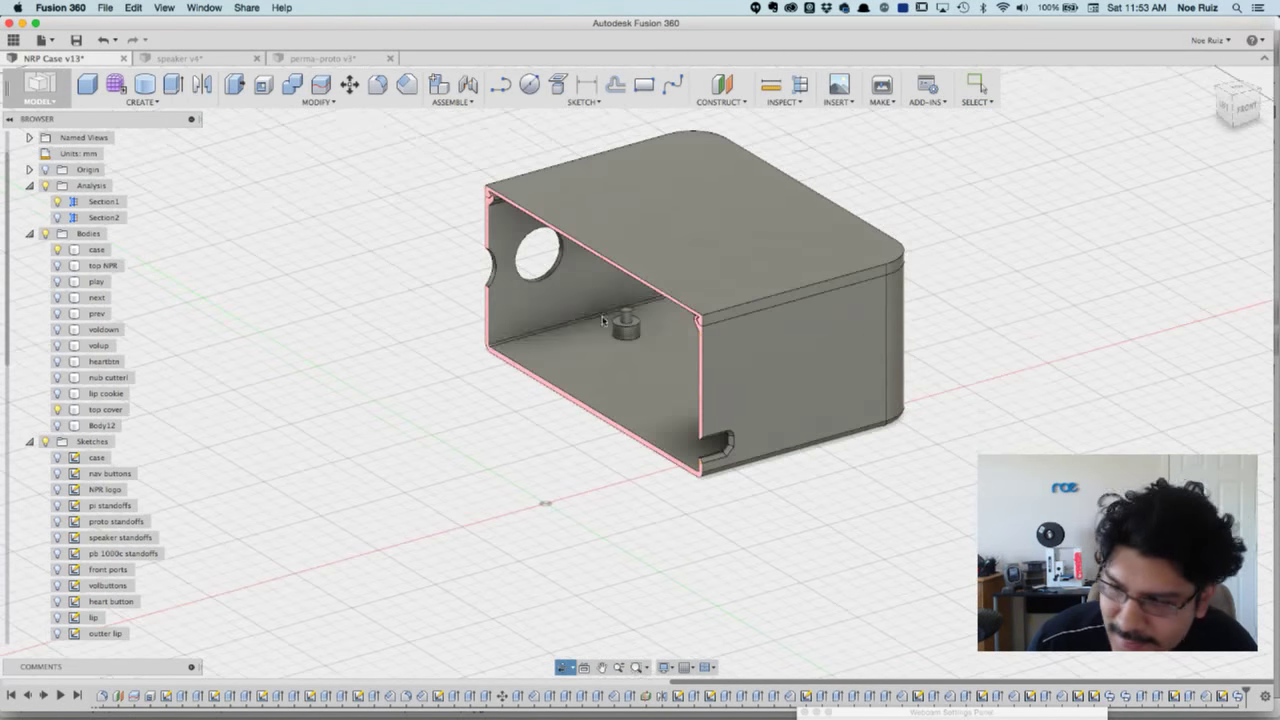
- Turn off the Section1 analysis to display the whole closed case
{"action": "left_click", "coordinate": [57, 201]}
{"action": "middle_click_drag", "start_coordinate": [420, 300], "coordinate": [487, 281], "text": "shift"}
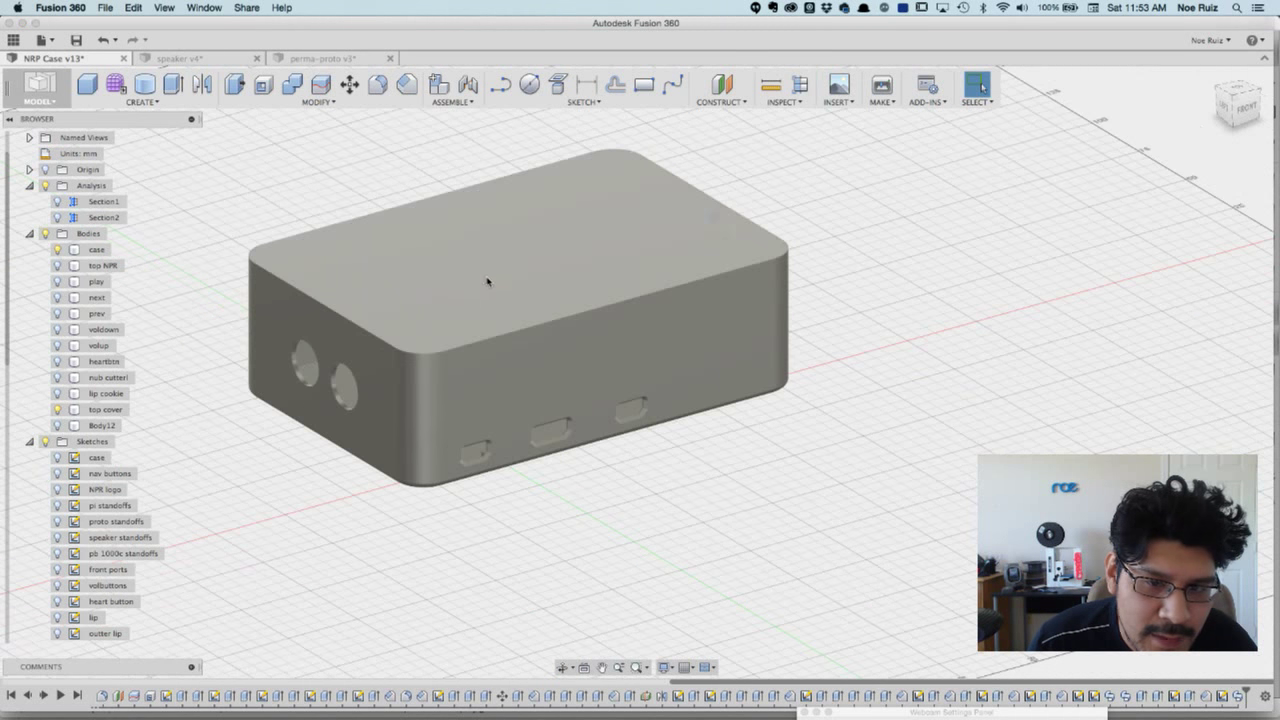
{"action": "left_click", "coordinate": [420, 290]}
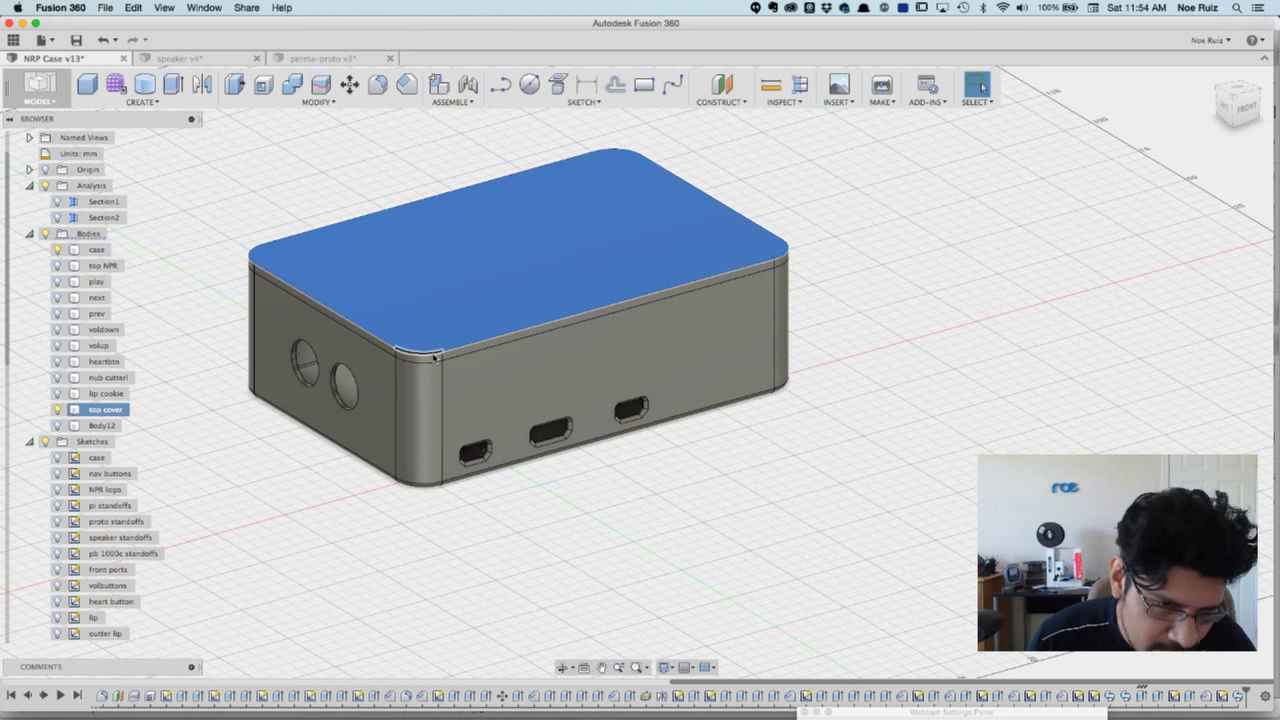
{"action": "left_click", "coordinate": [238, 391]}
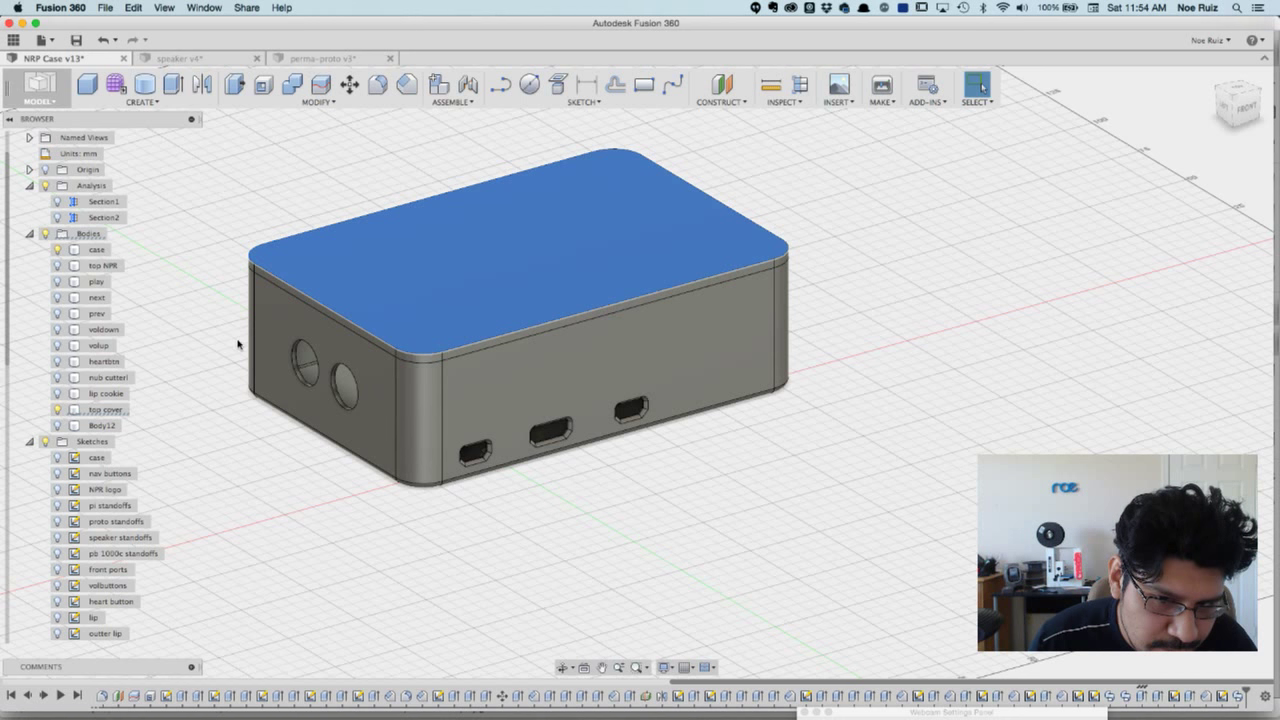
{"action": "mouse_move", "coordinate": [521, 518]}
{"action": "middle_mouse_down", "text": "shift"}
{"action": "mouse_move", "coordinate": [544, 514]}
{"action": "mouse_move", "coordinate": [515, 520]}
{"action": "middle_mouse_up", "text": "shift"}
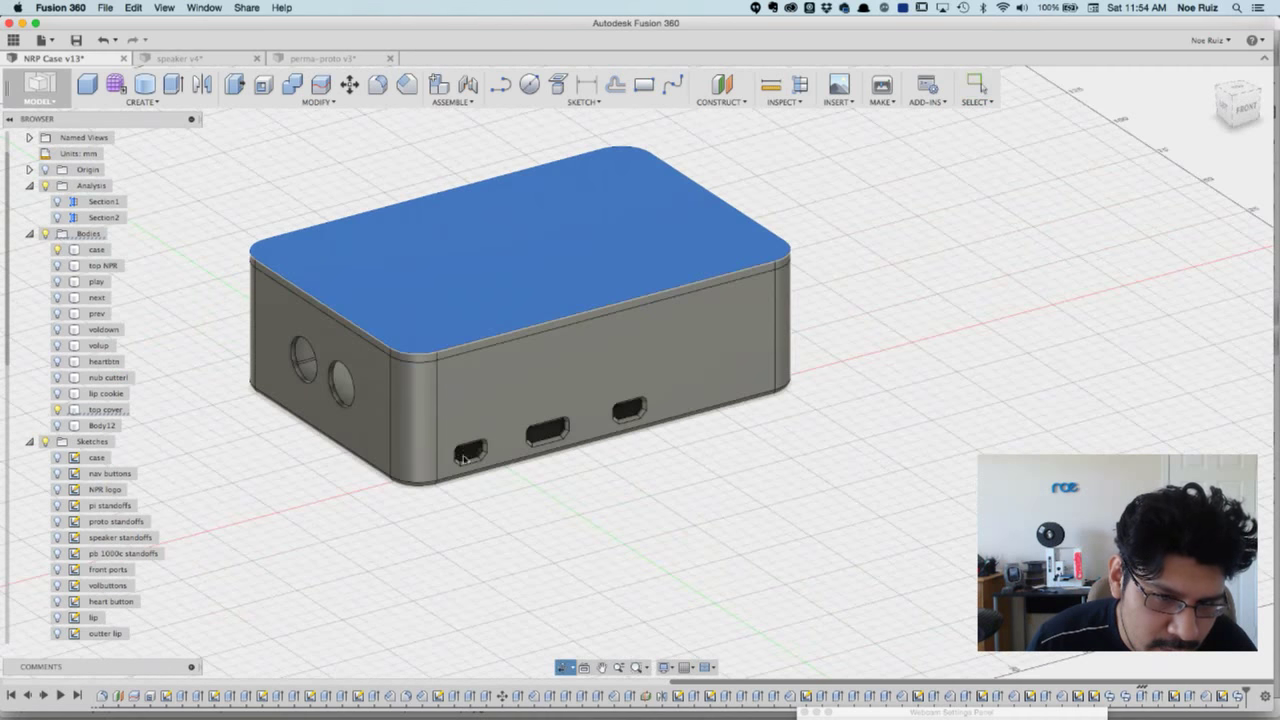
- Show the top NPR body and move it 3.00 mm up in Z so it sits on the plain top cover
{"action": "left_click", "coordinate": [74, 265]}
{"action": "left_click", "coordinate": [84, 266]}
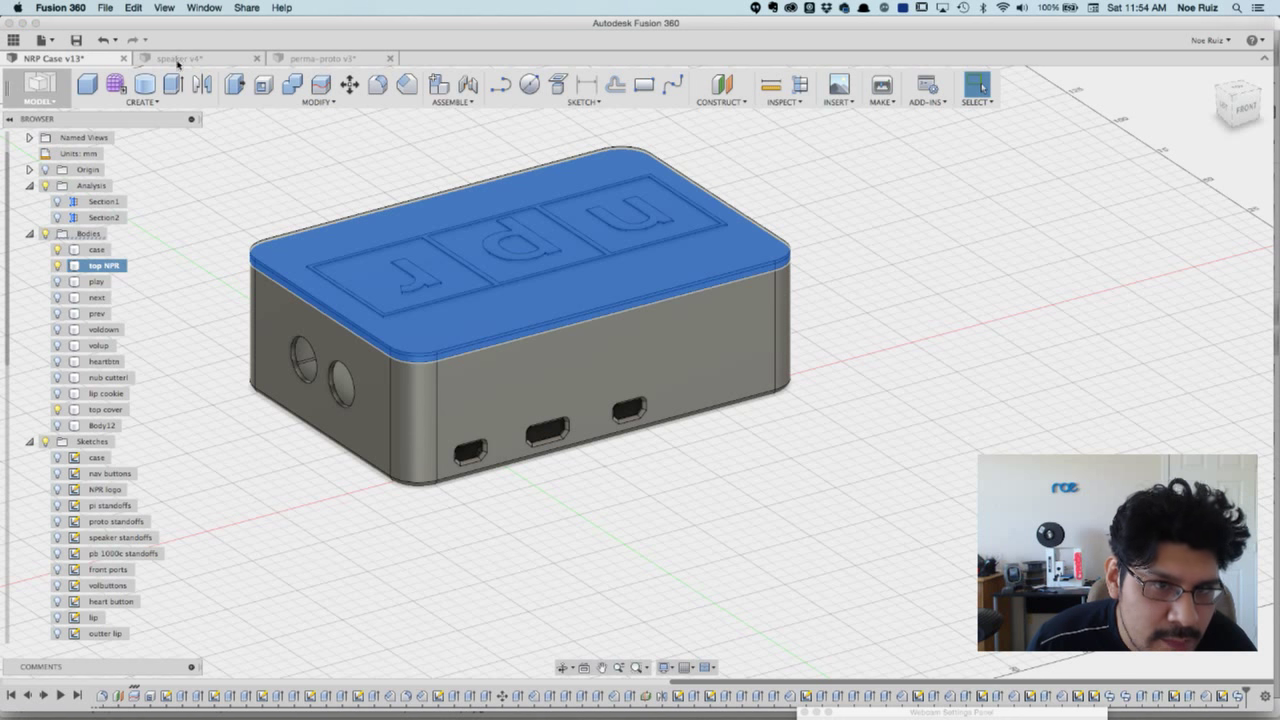
{"action": "left_click", "coordinate": [348, 84]}
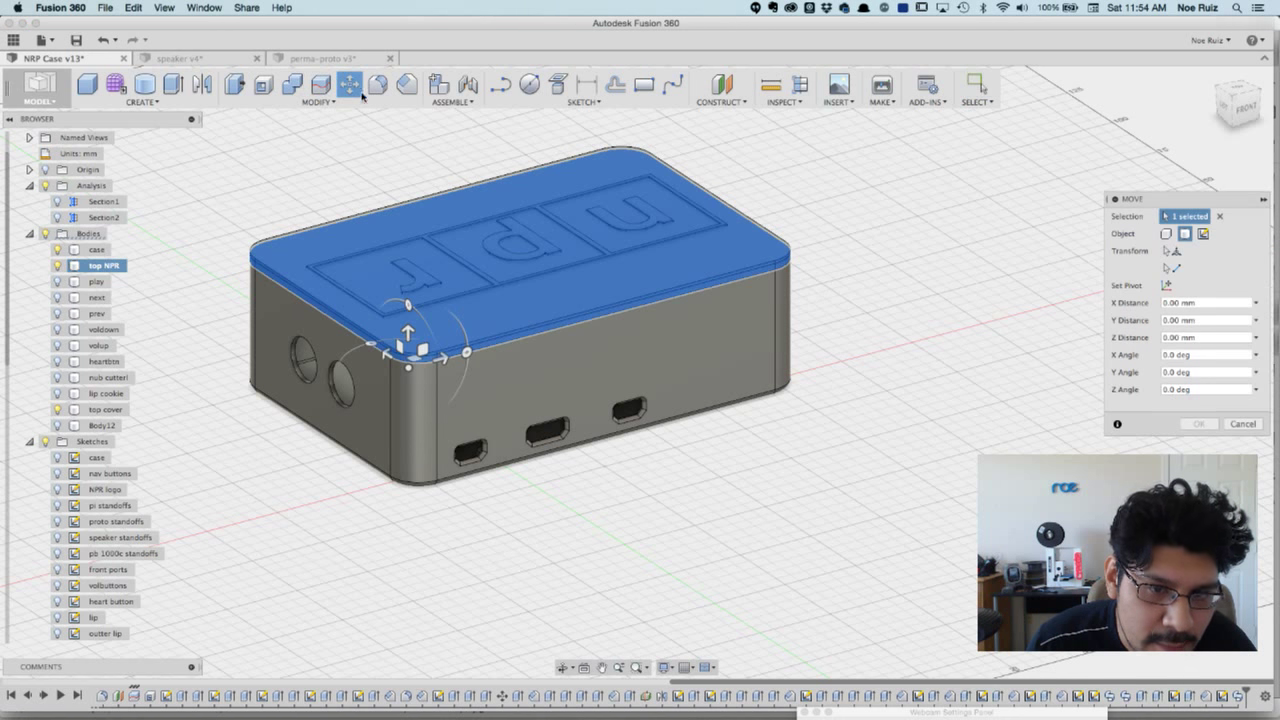
{"action": "left_click", "coordinate": [1246, 111]}
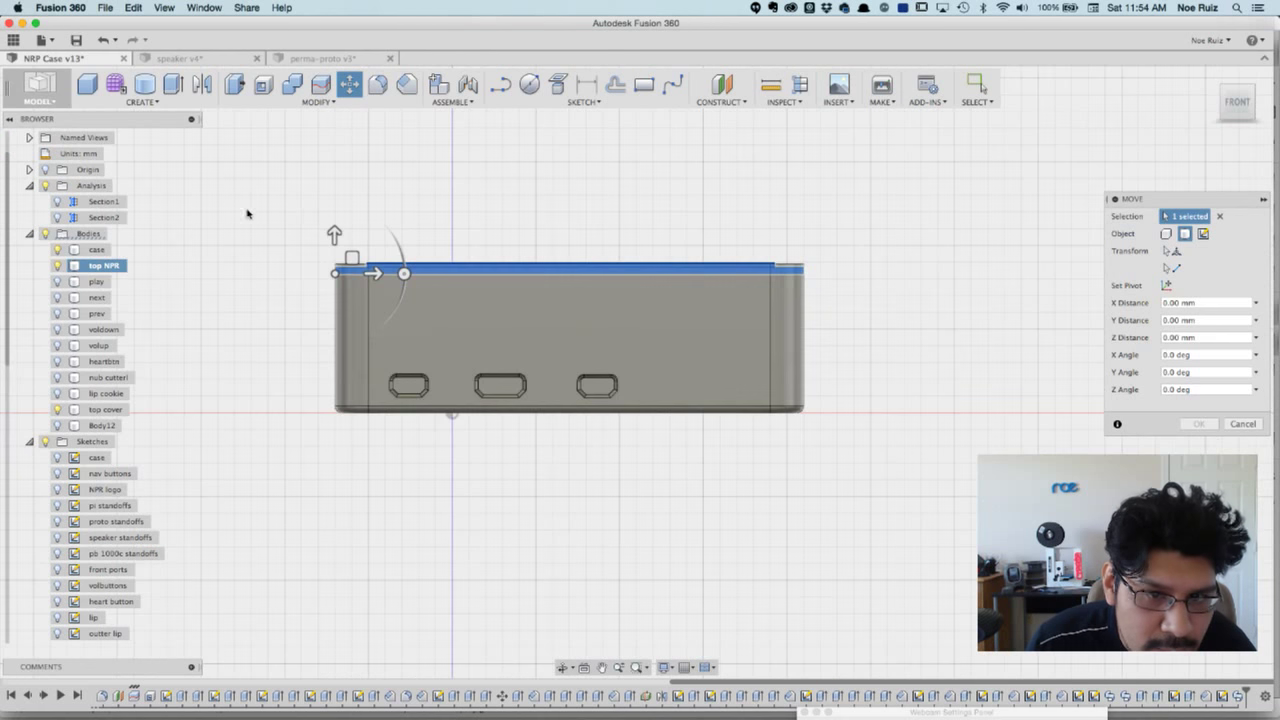
{"action": "scroll", "coordinate": [340, 257], "scroll_direction": "up", "scroll_amount": 5}
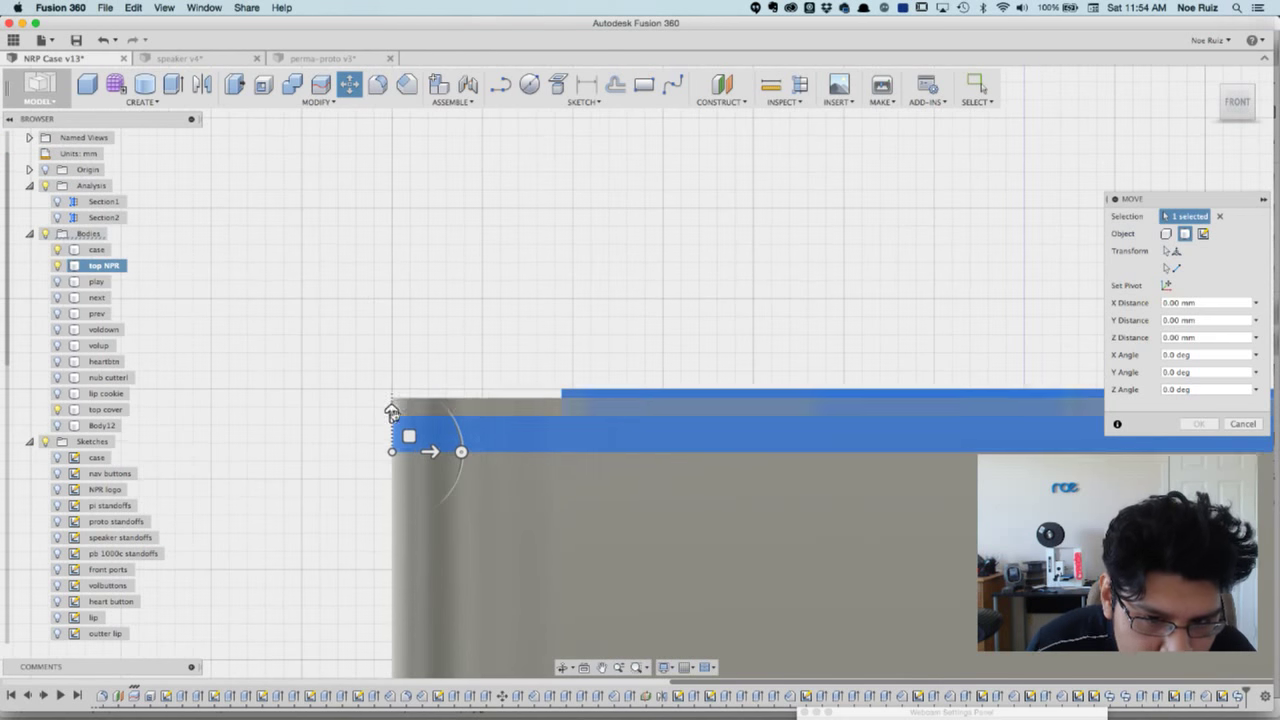
{"action": "left_click_drag", "start_coordinate": [390, 422], "coordinate": [391, 352]}
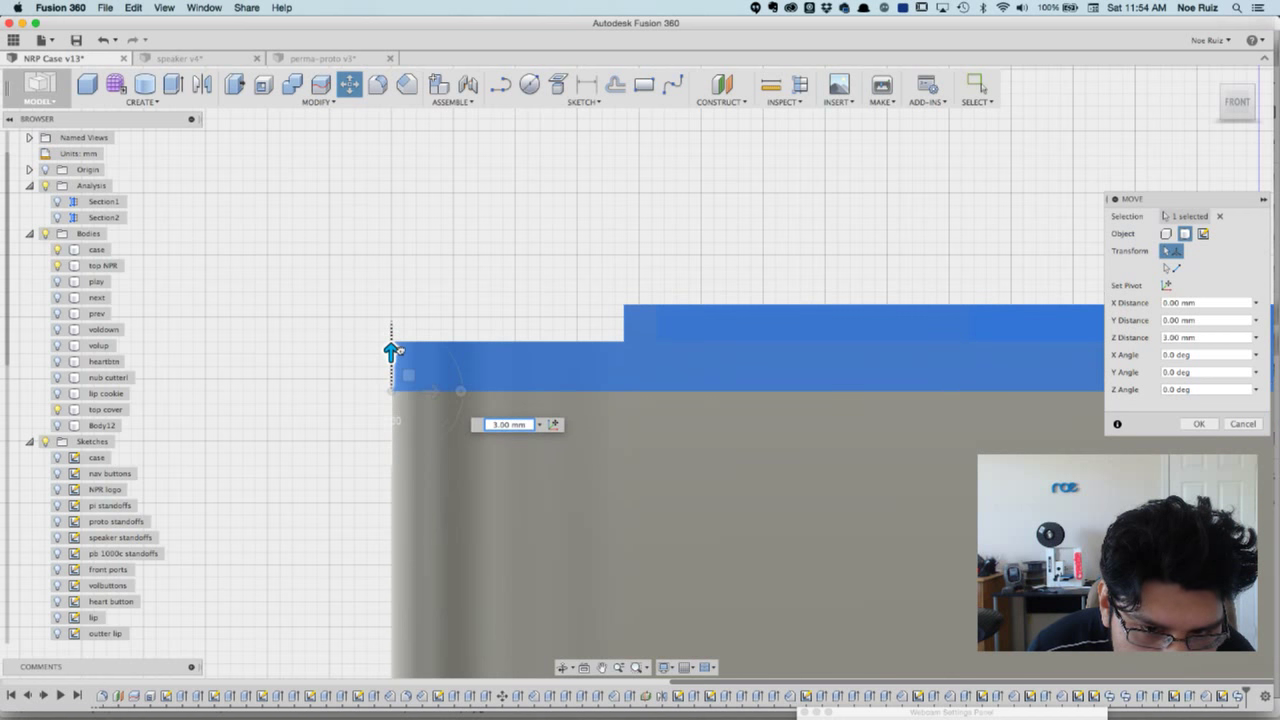
{"action": "left_click", "coordinate": [1198, 423]}
- Inspect the case with the stacked plain cover and NPR top from all sides
{"action": "scroll", "coordinate": [476, 262], "scroll_direction": "down", "scroll_amount": 4}
{"action": "middle_click_drag", "start_coordinate": [394, 240], "coordinate": [676, 155], "text": "shift"}
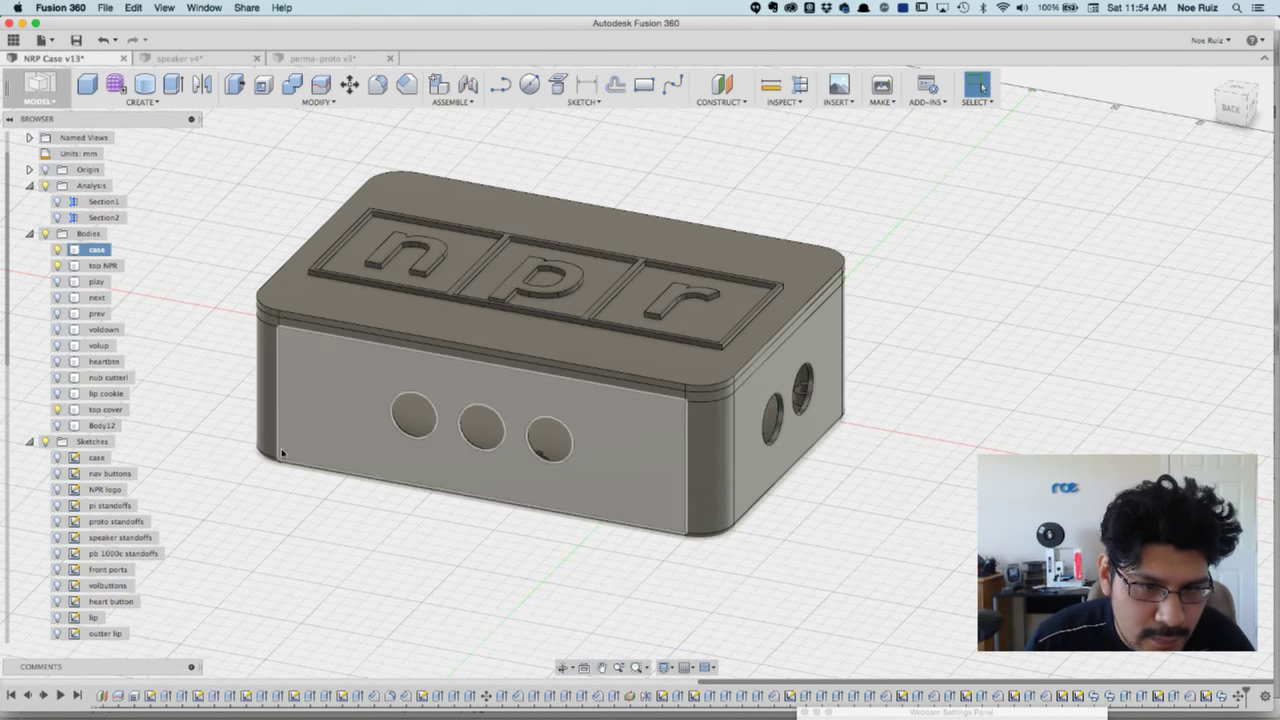
{"action": "middle_click_drag", "start_coordinate": [300, 500], "coordinate": [437, 470], "text": "shift"}
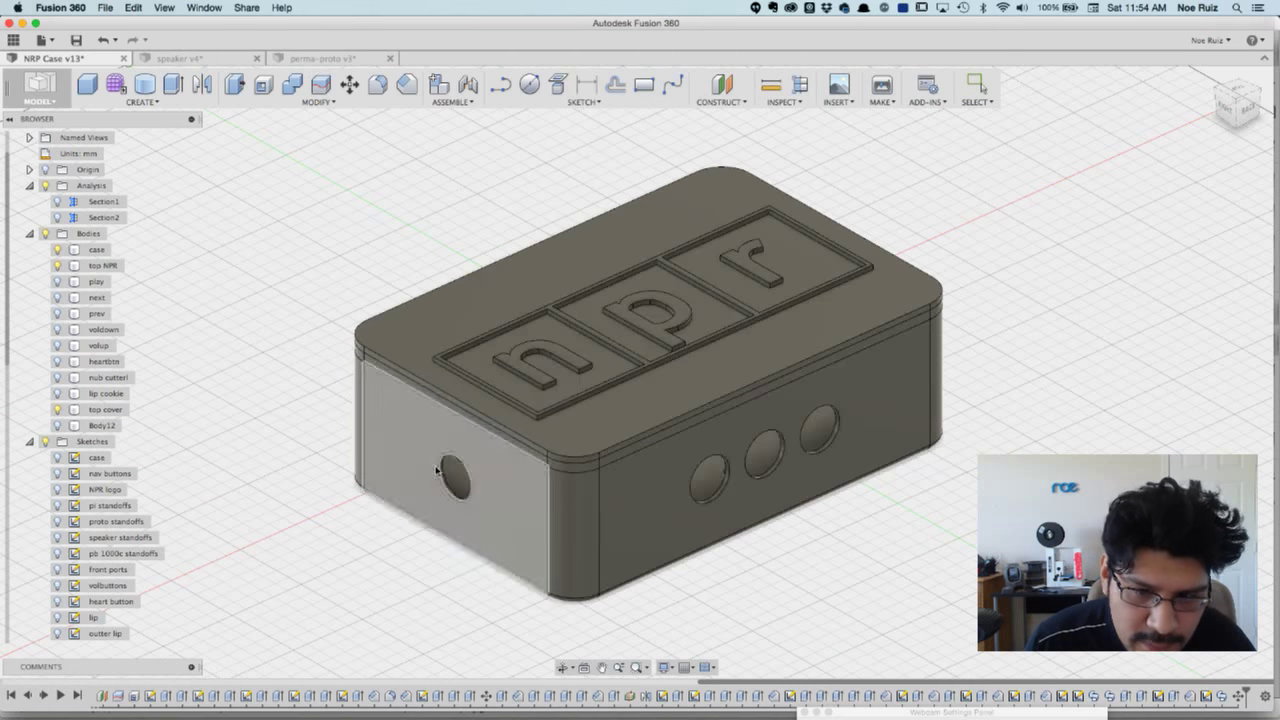
{"action": "scroll", "coordinate": [380, 410], "scroll_direction": "down", "scroll_amount": 3}
{"action": "middle_click_drag", "start_coordinate": [762, 506], "coordinate": [516, 384], "text": "shift"}
{"action": "middle_click_drag", "start_coordinate": [488, 271], "coordinate": [402, 267]}
{"action": "scroll", "coordinate": [540, 277], "scroll_direction": "up", "scroll_amount": 3}
{"action": "middle_click_drag", "start_coordinate": [290, 340], "coordinate": [443, 337], "text": "shift"}
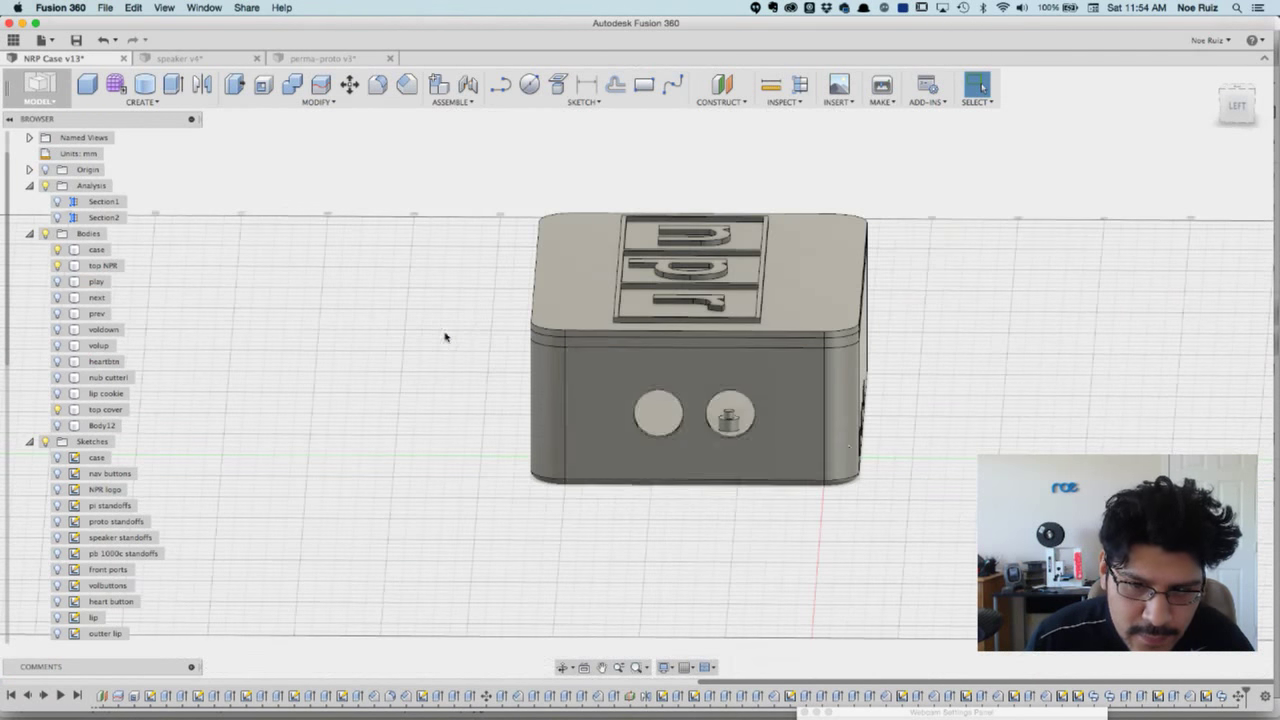
{"action": "left_click", "coordinate": [104, 426]}
{"action": "left_click", "coordinate": [106, 394], "text": "super"}
{"action": "left_click", "coordinate": [108, 378], "text": "super"}
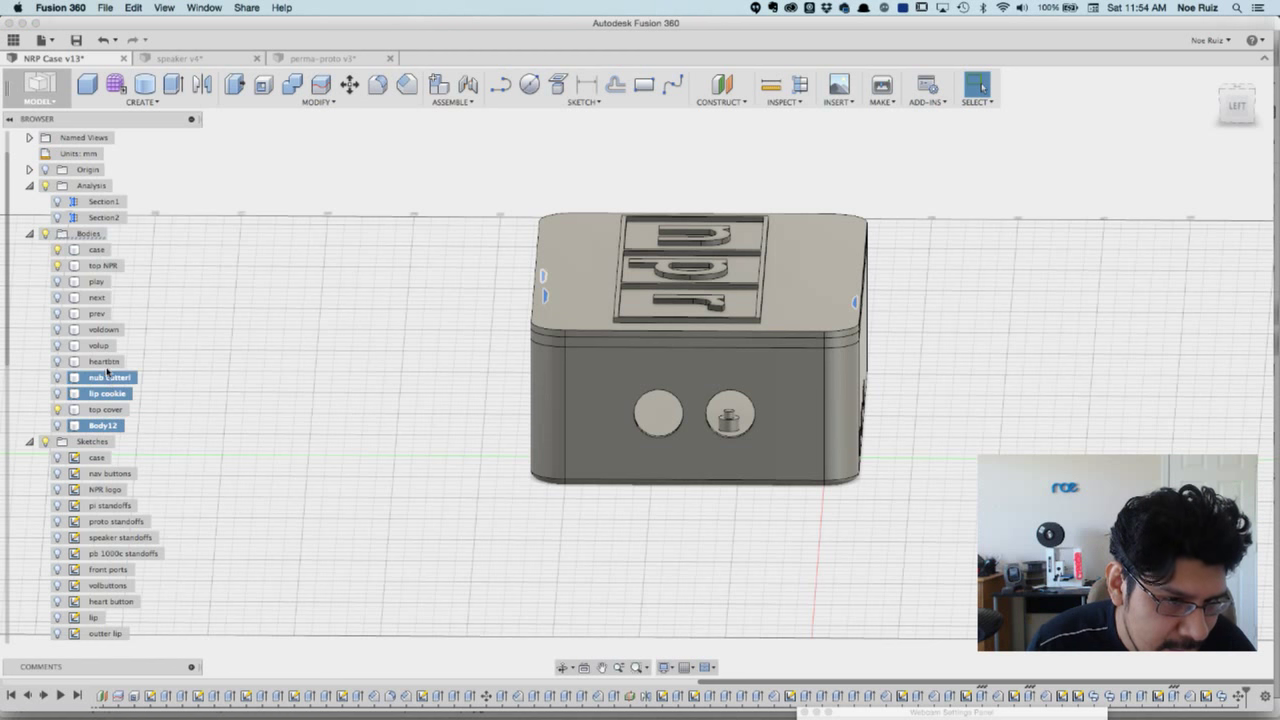
{"action": "right_click", "coordinate": [110, 395]}
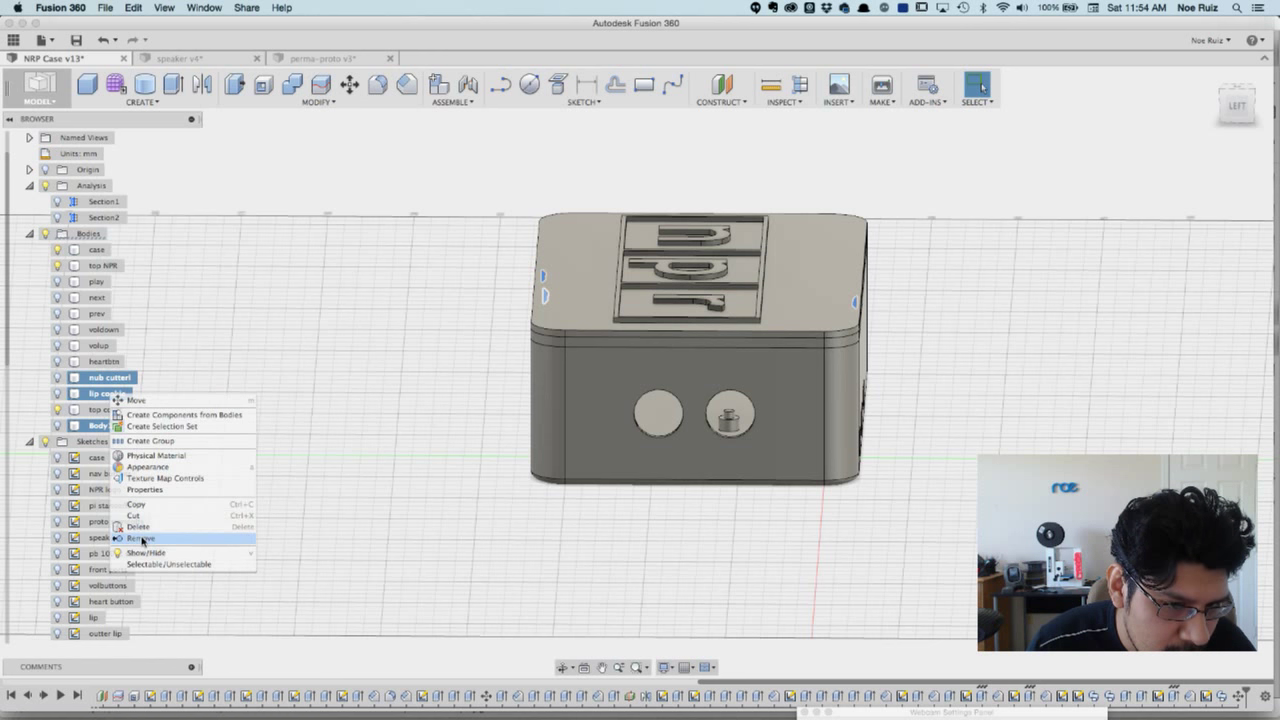
{"action": "left_click", "coordinate": [138, 526]}
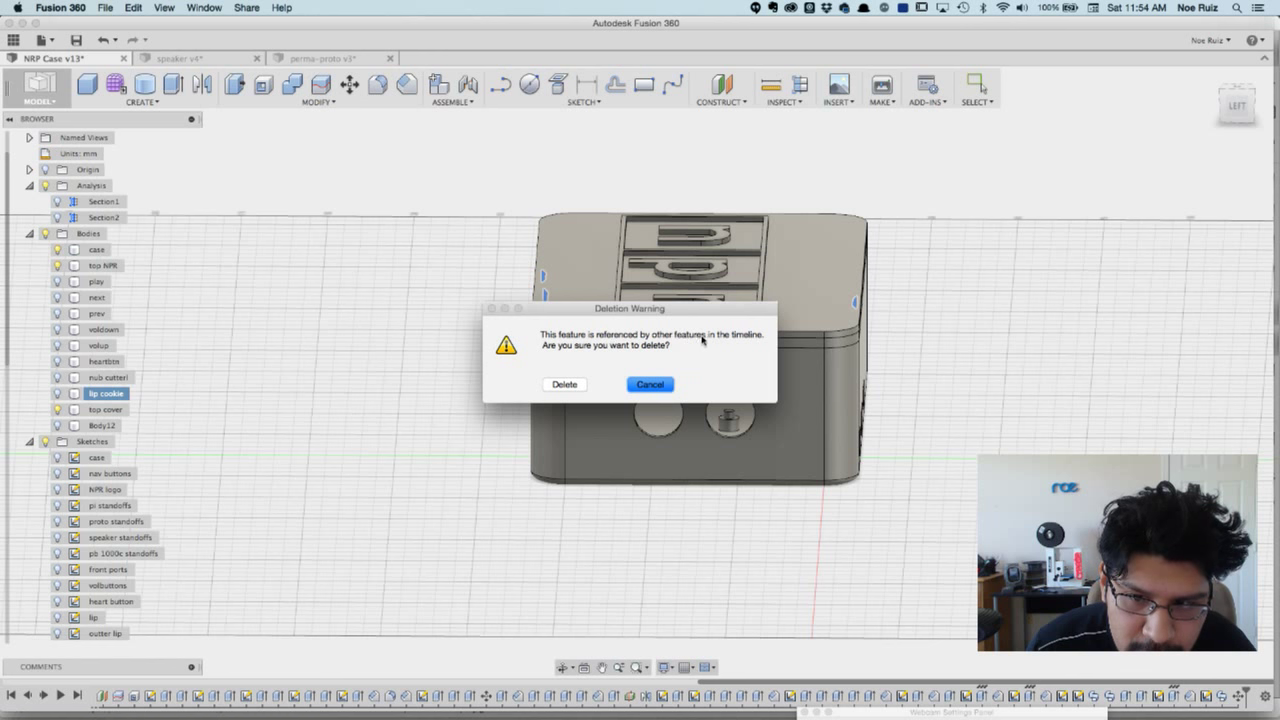
{"action": "left_click", "coordinate": [650, 385]}
- Remove the nub cutter, lip cookie and Body12 bodies with the Remove command, keeping their timeline history
{"action": "left_click", "coordinate": [104, 425]}
{"action": "left_click", "coordinate": [119, 393], "text": "super"}
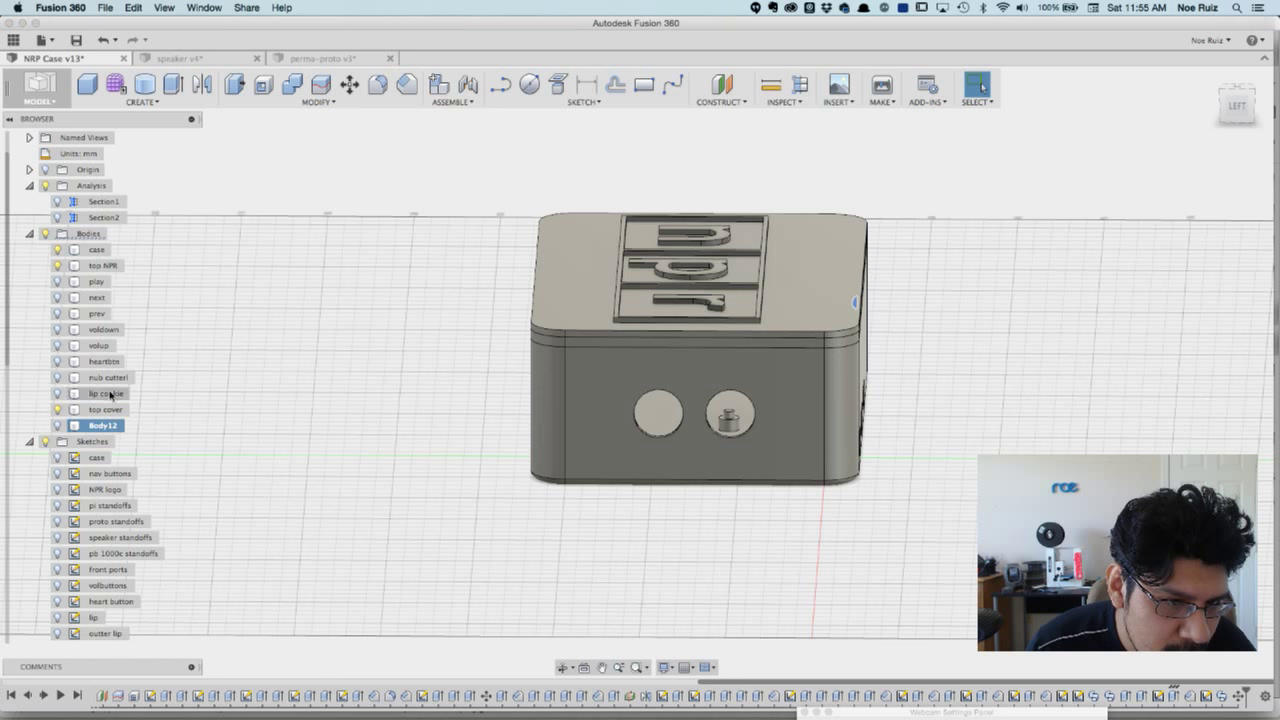
{"action": "left_click", "coordinate": [113, 380], "text": "super"}
{"action": "right_click", "coordinate": [115, 380]}
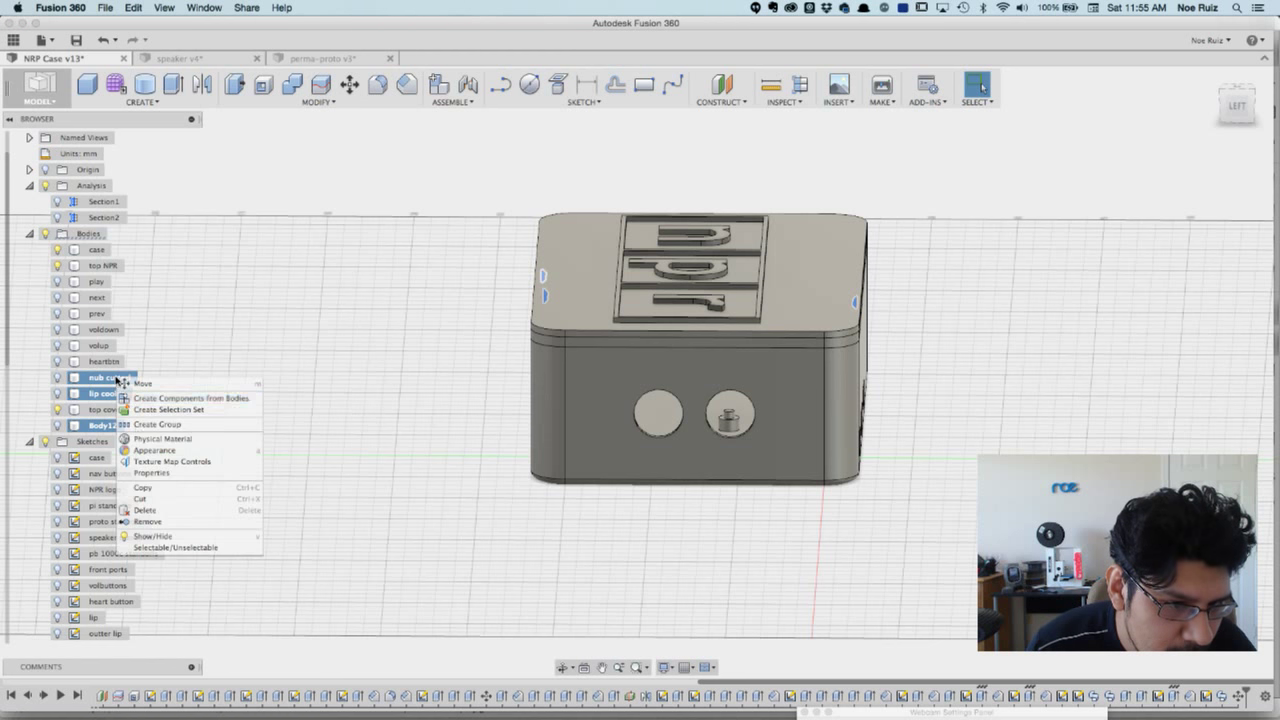
{"action": "left_click", "coordinate": [163, 522]}
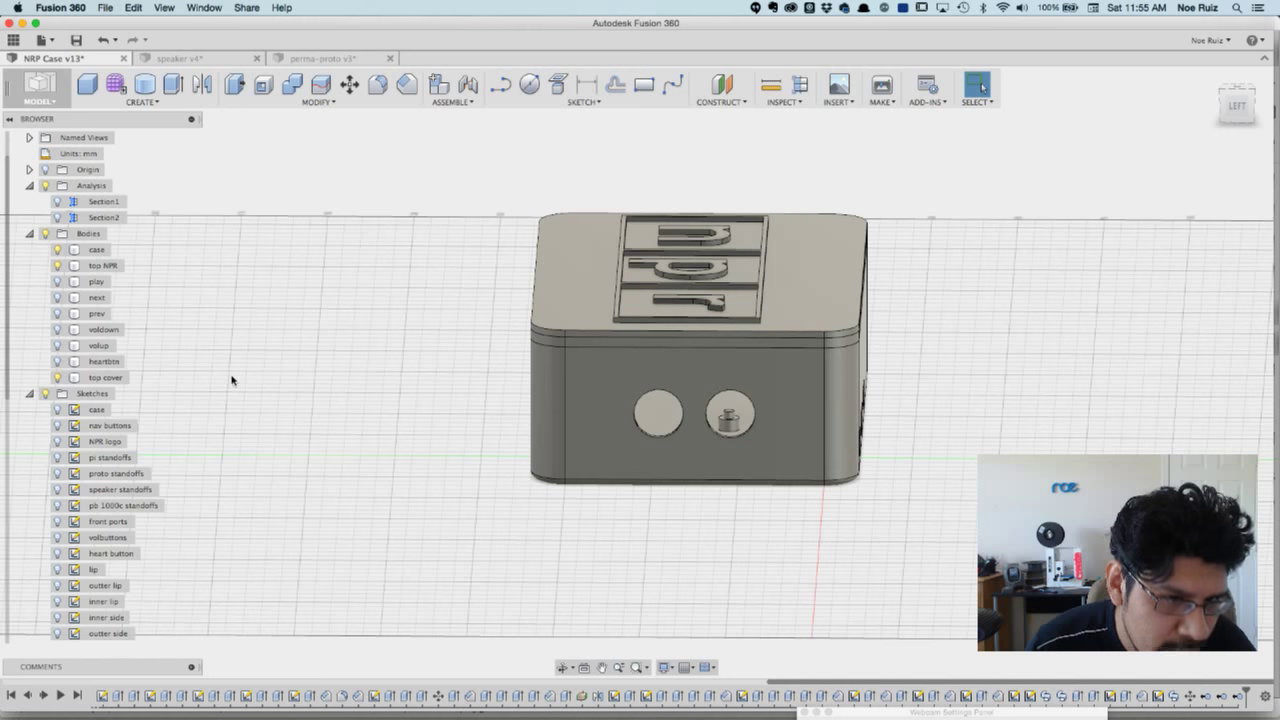
- Save the design as a new version with the description "added cover and lip ofset design"
{"action": "middle_click_drag", "start_coordinate": [295, 343], "coordinate": [345, 354], "text": "shift"}
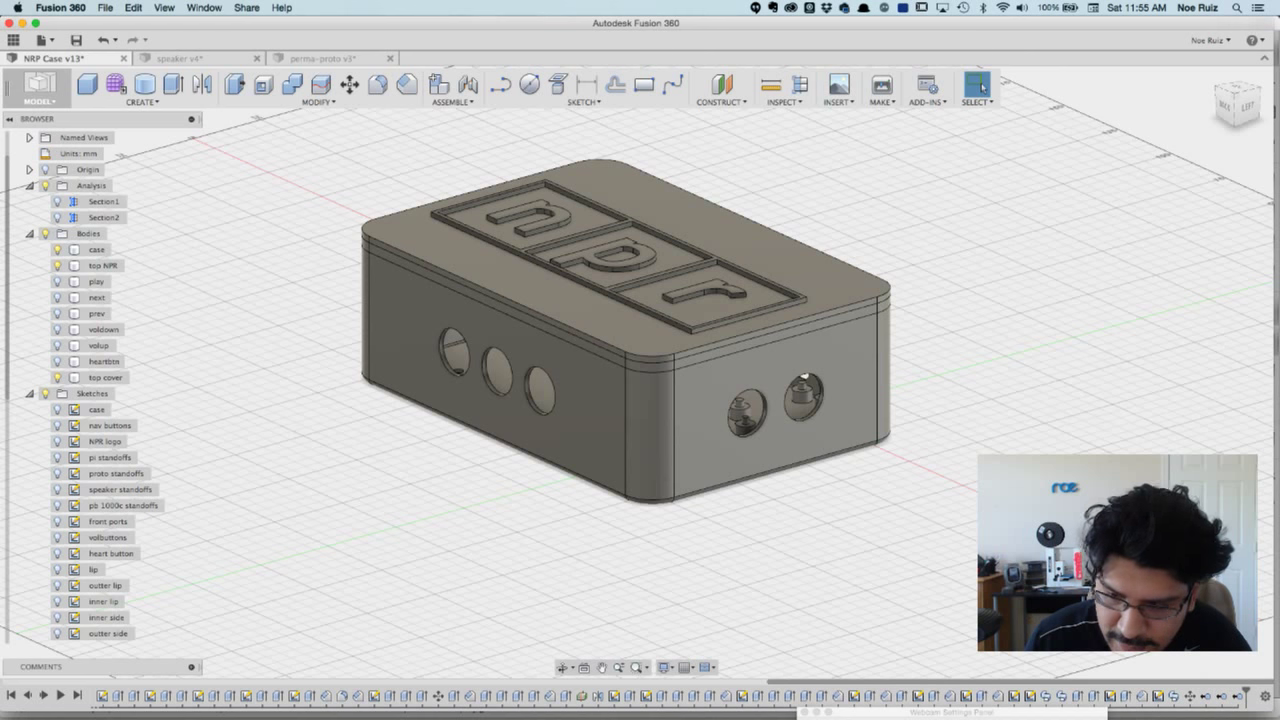
{"action": "scroll", "coordinate": [991, 428], "scroll_direction": "down", "scroll_amount": 3}
{"action": "middle_click_drag", "start_coordinate": [345, 503], "coordinate": [462, 436], "text": "shift"}
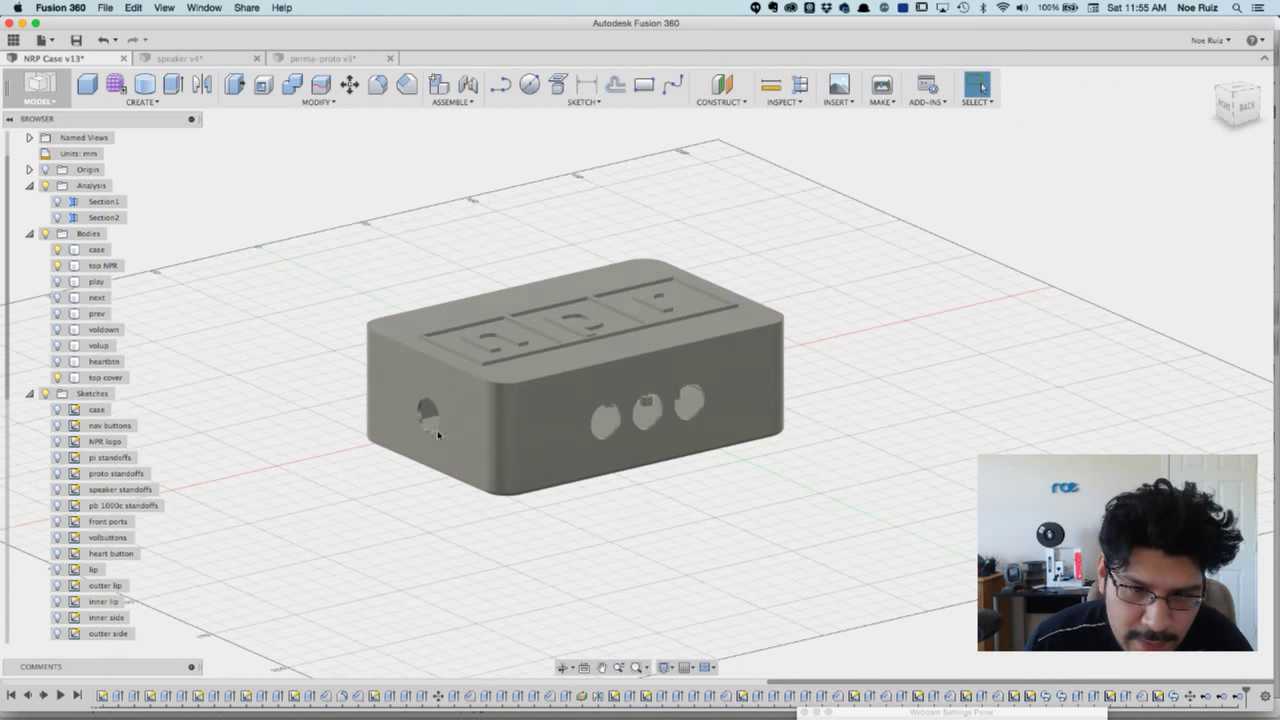
{"action": "scroll", "coordinate": [426, 400], "scroll_direction": "up", "scroll_amount": 6}
{"action": "middle_click_drag", "start_coordinate": [289, 367], "coordinate": [281, 397], "text": "shift"}
{"action": "key", "text": "super+s"}
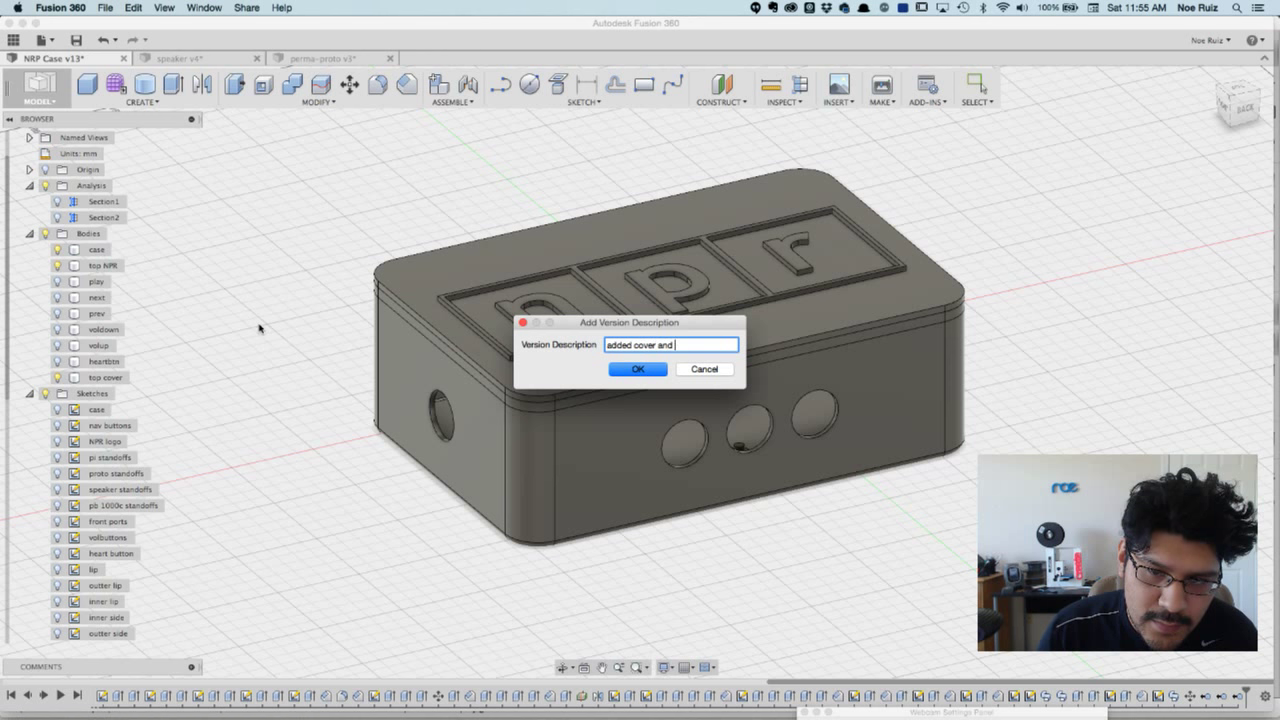
{"action": "type", "text": "lip ofset design"}
{"action": "key", "text": "Return"}
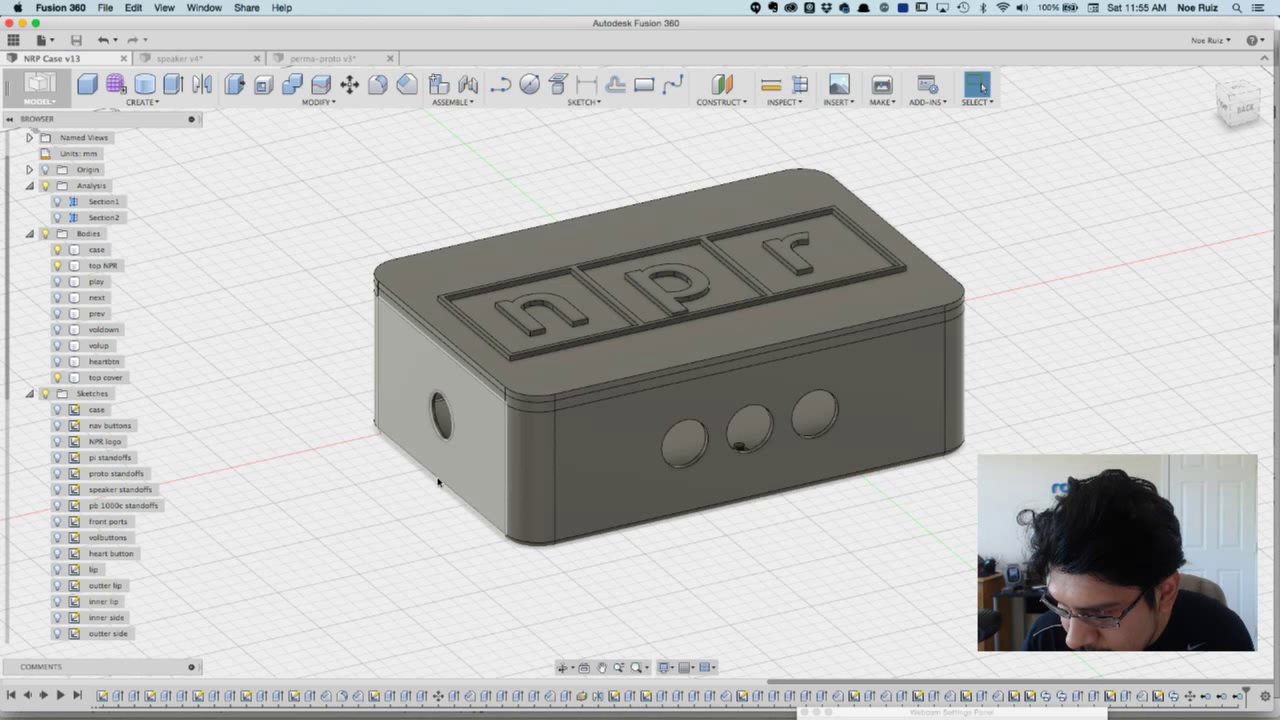
- Toggle the full-screen display of the design window
{"action": "key", "text": "super+ctrl+f"}
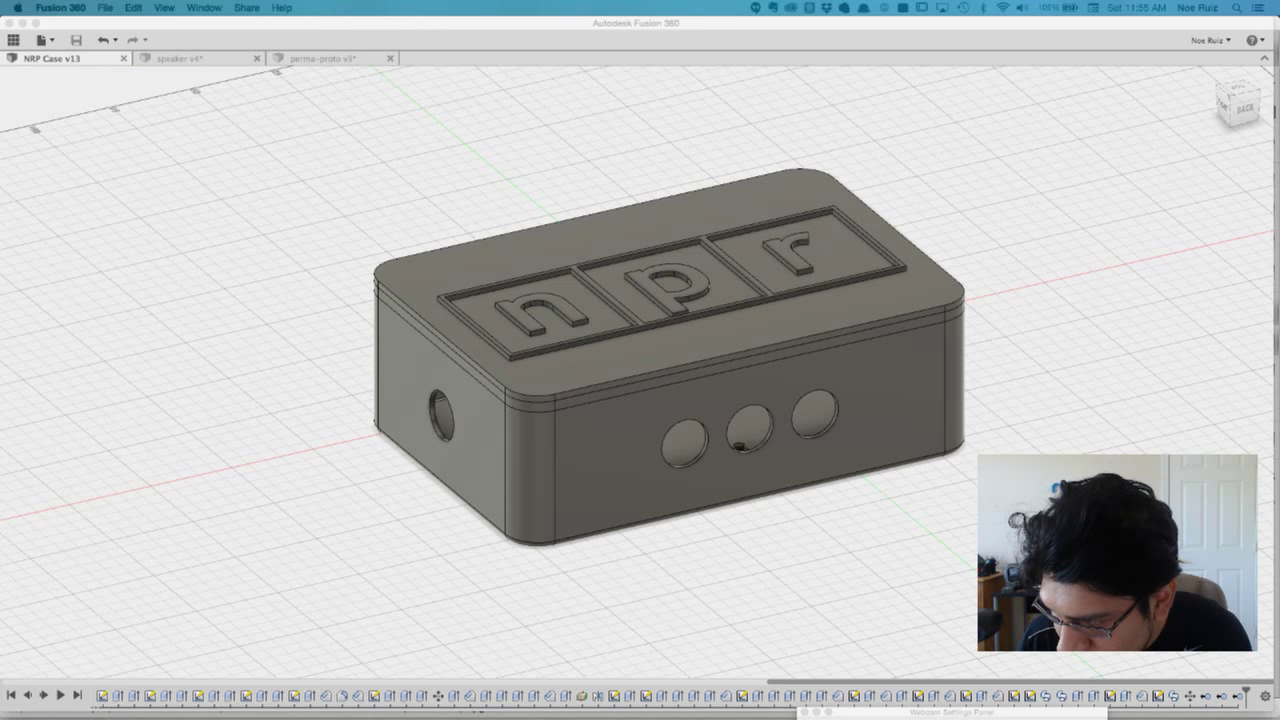